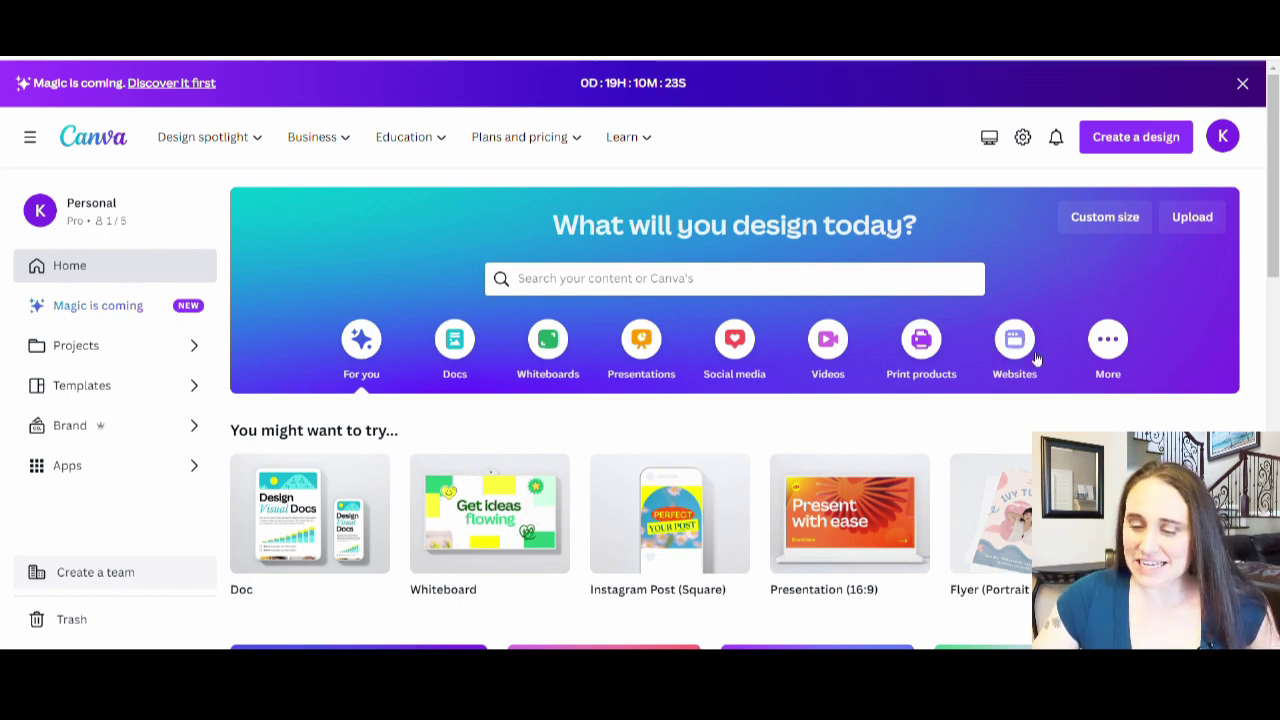
Step: Create a new custom 4500 × 5400 px design and set its page background to black
{"action": "left_click", "coordinate": [1094, 226]}
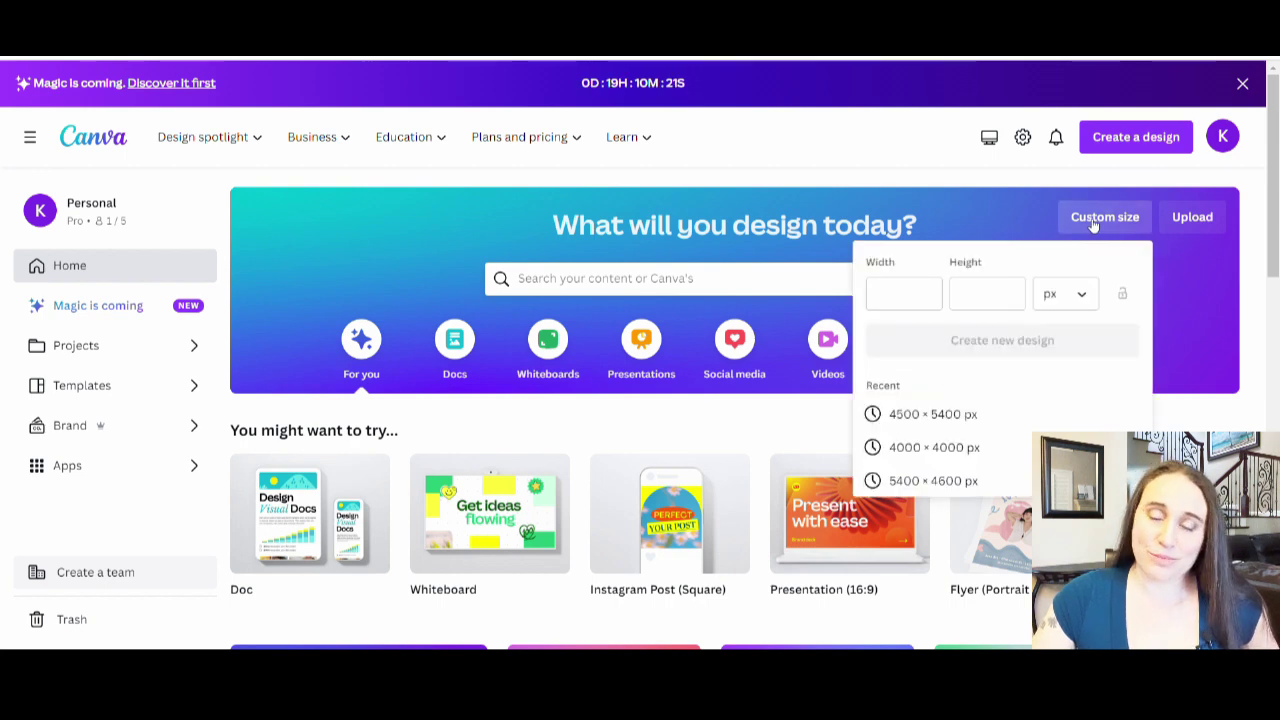
{"action": "left_click", "coordinate": [905, 425]}
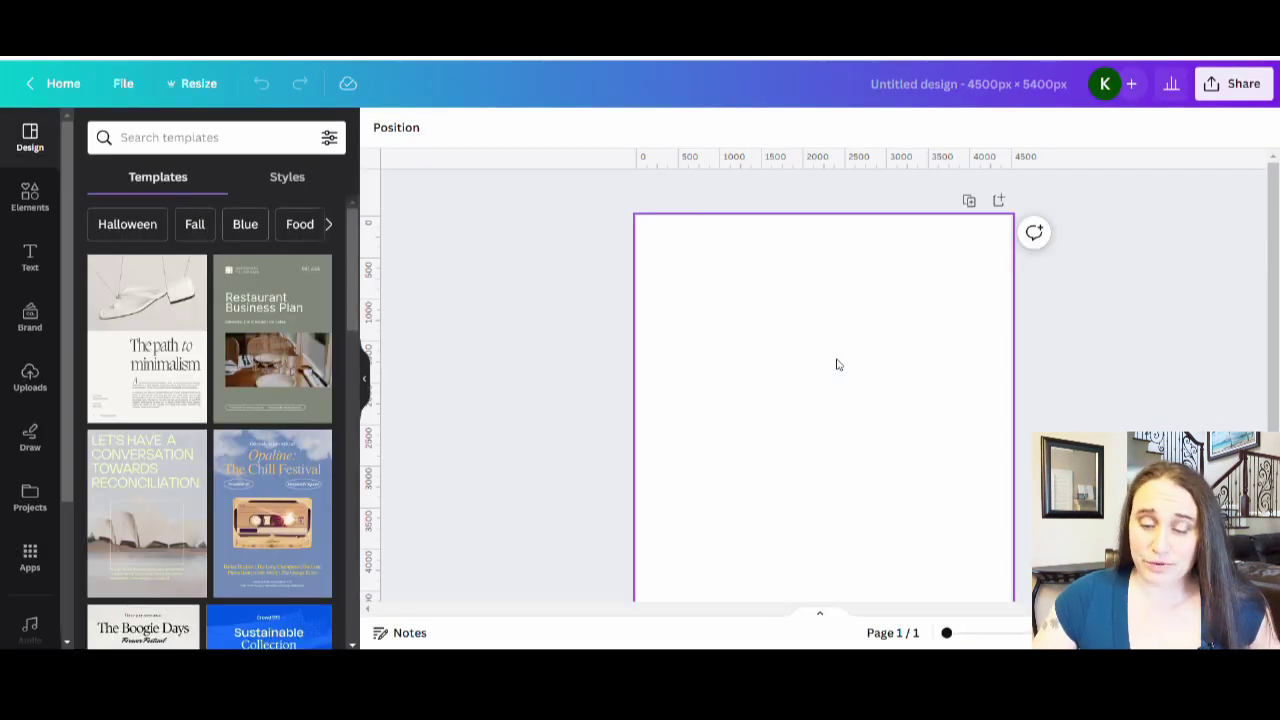
{"action": "left_click", "coordinate": [728, 355]}
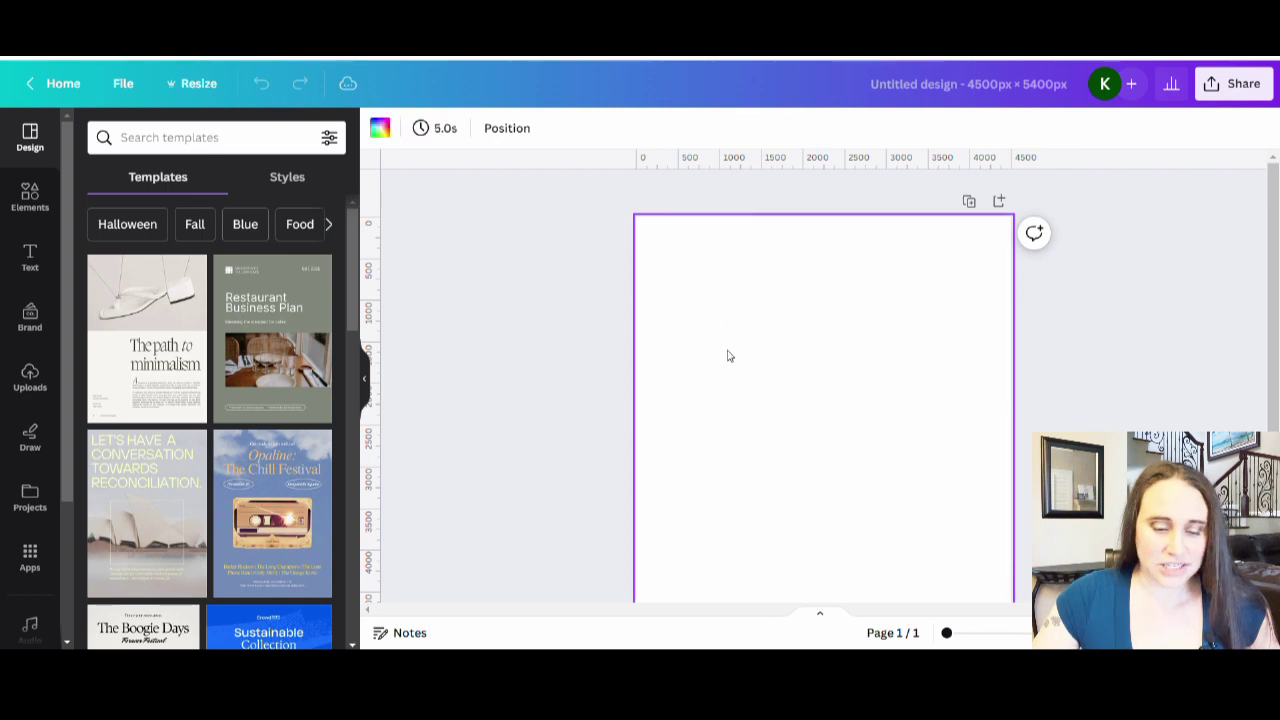
{"action": "left_click", "coordinate": [380, 128]}
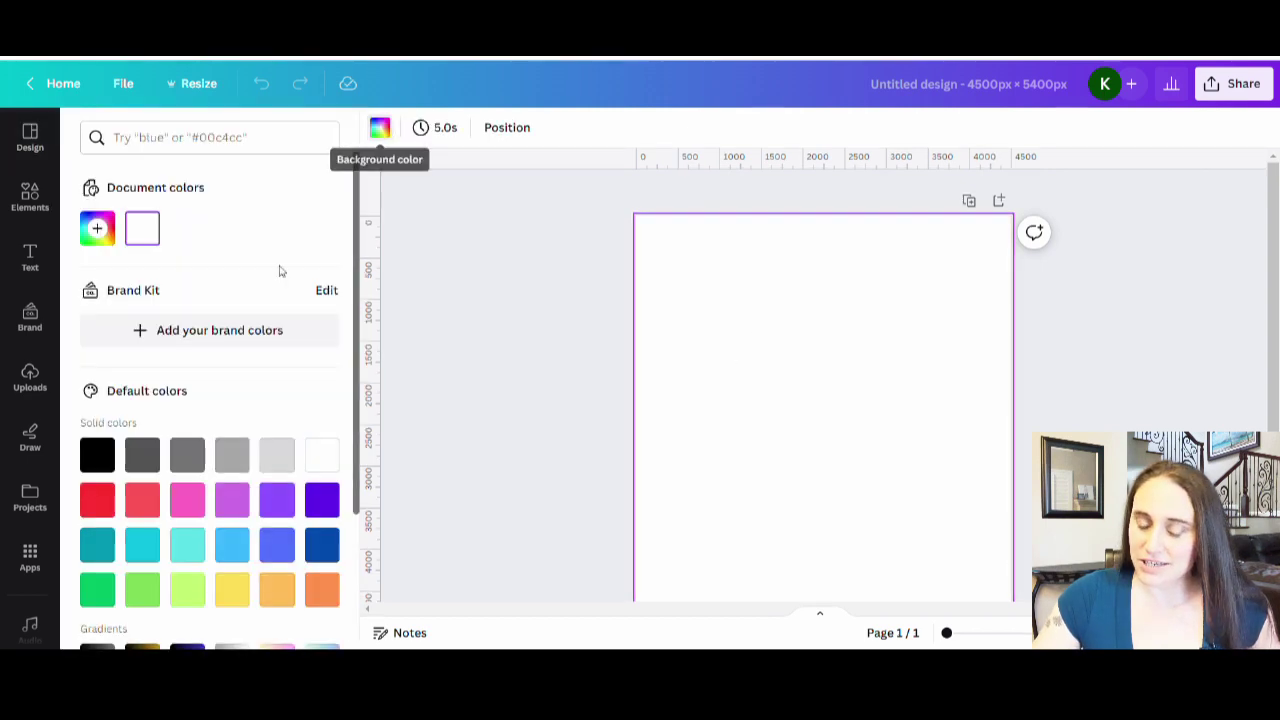
{"action": "left_click", "coordinate": [97, 455]}
{"action": "left_click", "coordinate": [515, 387]}
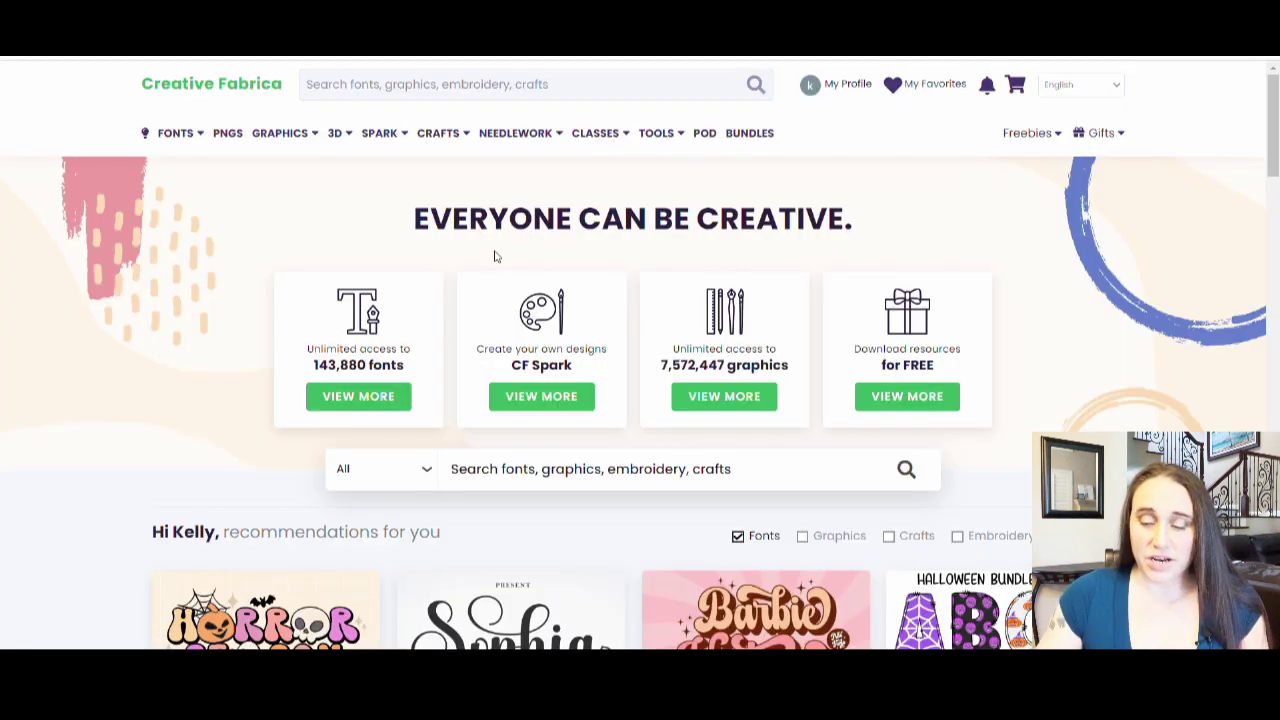
Step: Switch to Creative Fabrica and search its library for "retro christmas"
{"action": "left_click", "coordinate": [410, 99]}
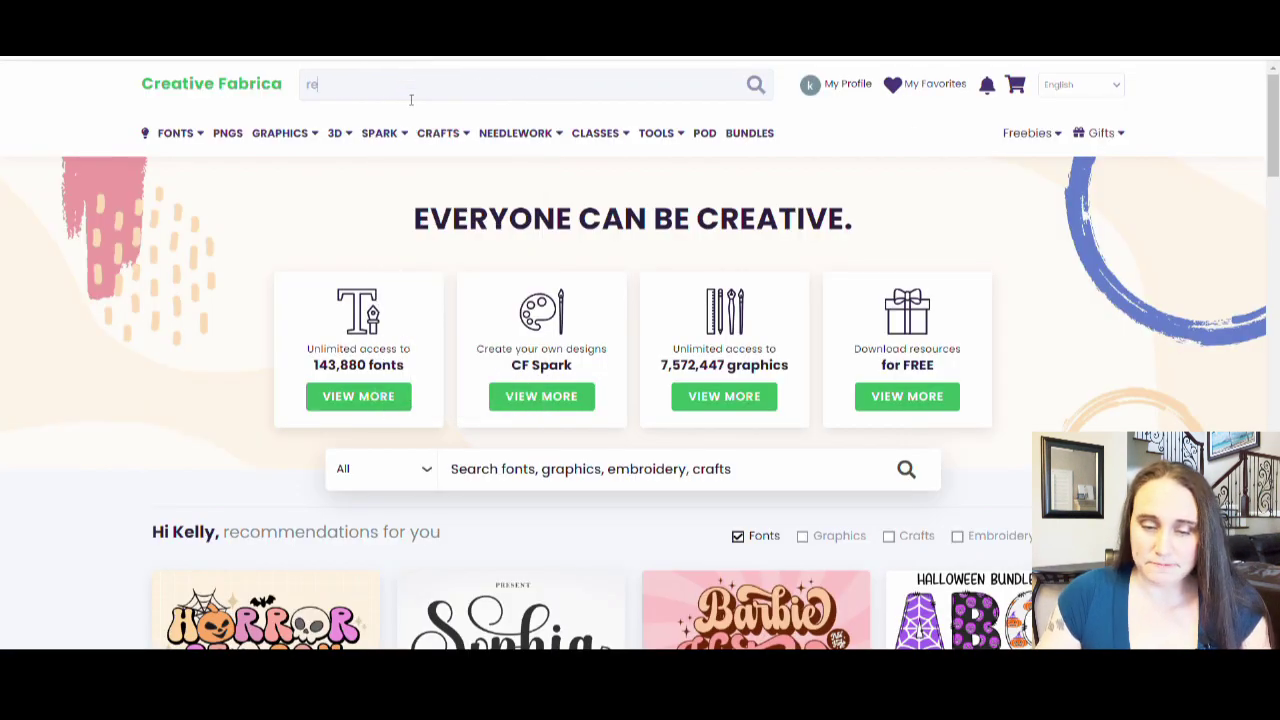
{"action": "type", "text": "retro chr"}
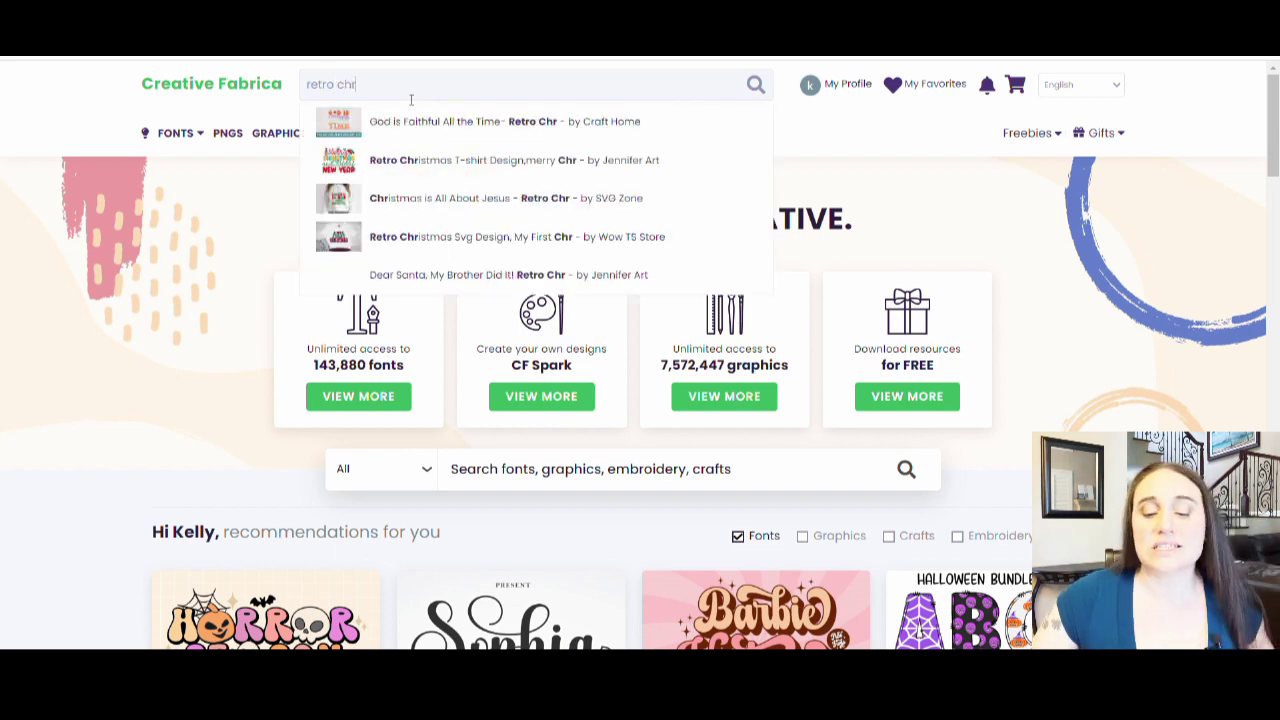
{"action": "type", "text": "istmas"}
{"action": "key", "text": "Return"}
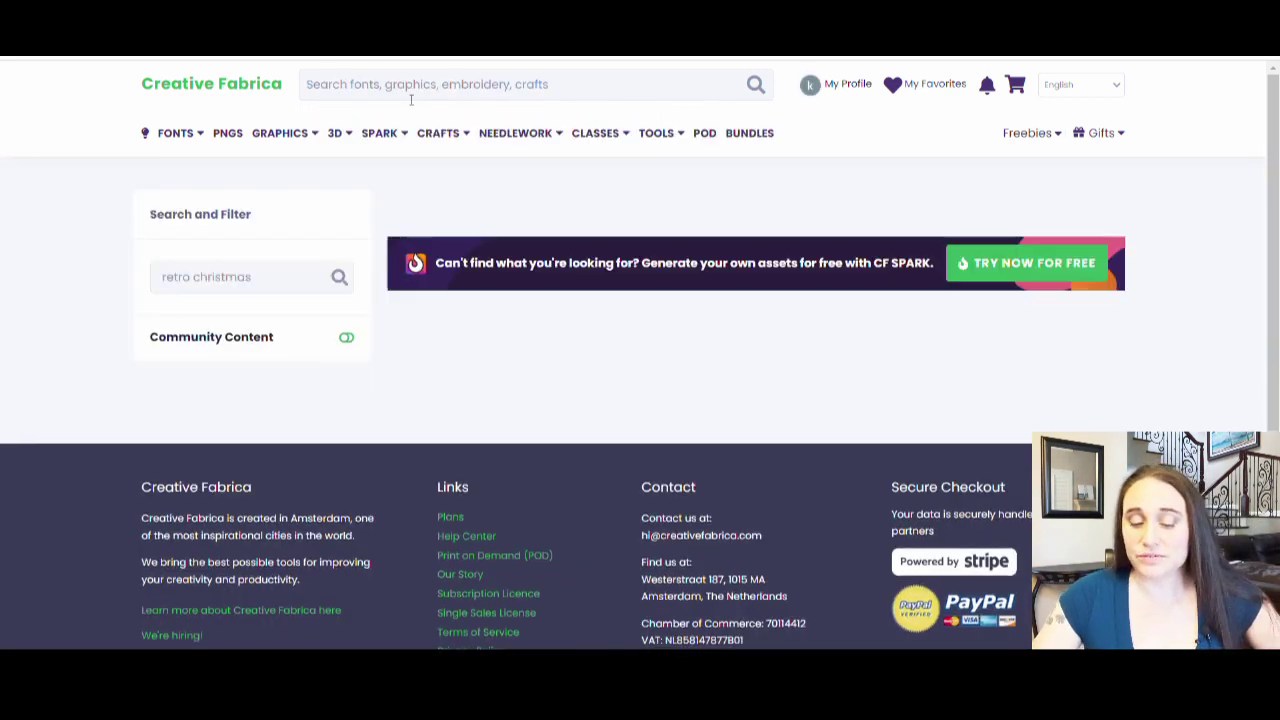
Step: Examine the retro christmas search results for bundles and graphics suited to a shirt design
{"action": "scroll", "coordinate": [535, 273], "scroll_direction": "down", "scroll_amount": 3}
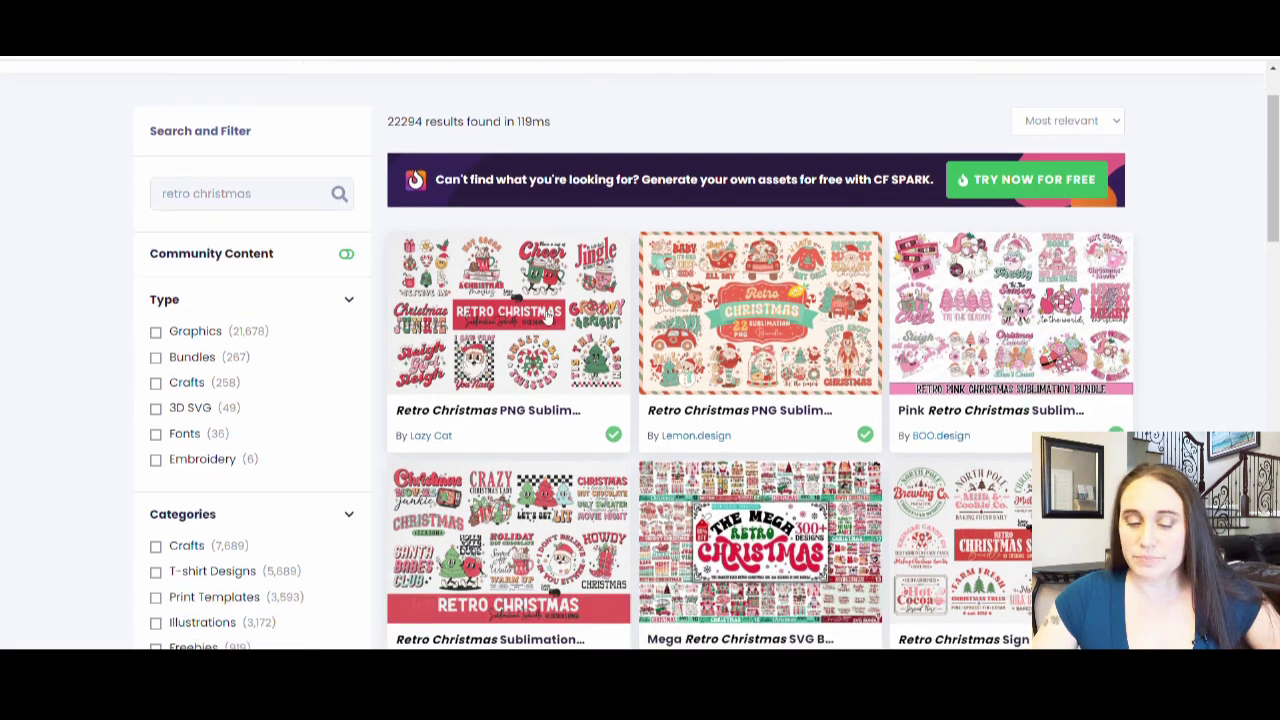
{"action": "scroll", "coordinate": [535, 273], "scroll_direction": "down", "scroll_amount": 2}
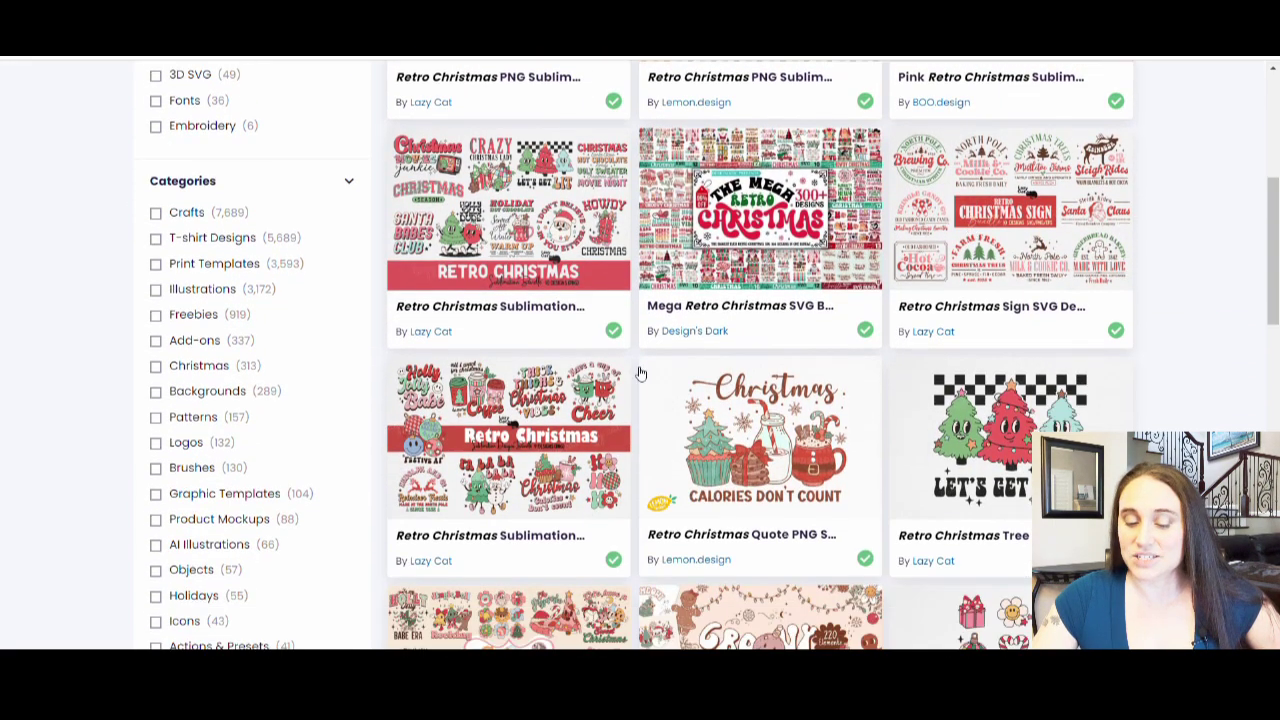
{"action": "scroll", "coordinate": [517, 364], "scroll_direction": "down", "scroll_amount": 6}
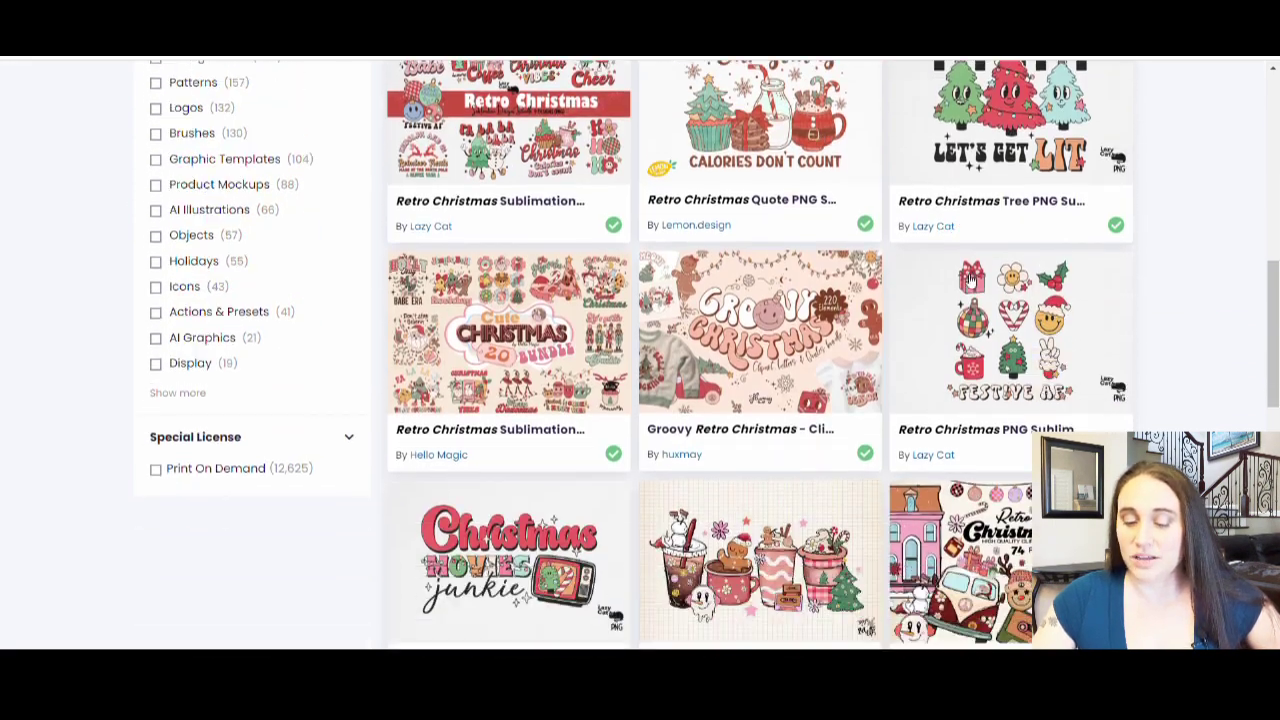
{"action": "scroll", "coordinate": [848, 281], "scroll_direction": "down", "scroll_amount": 5}
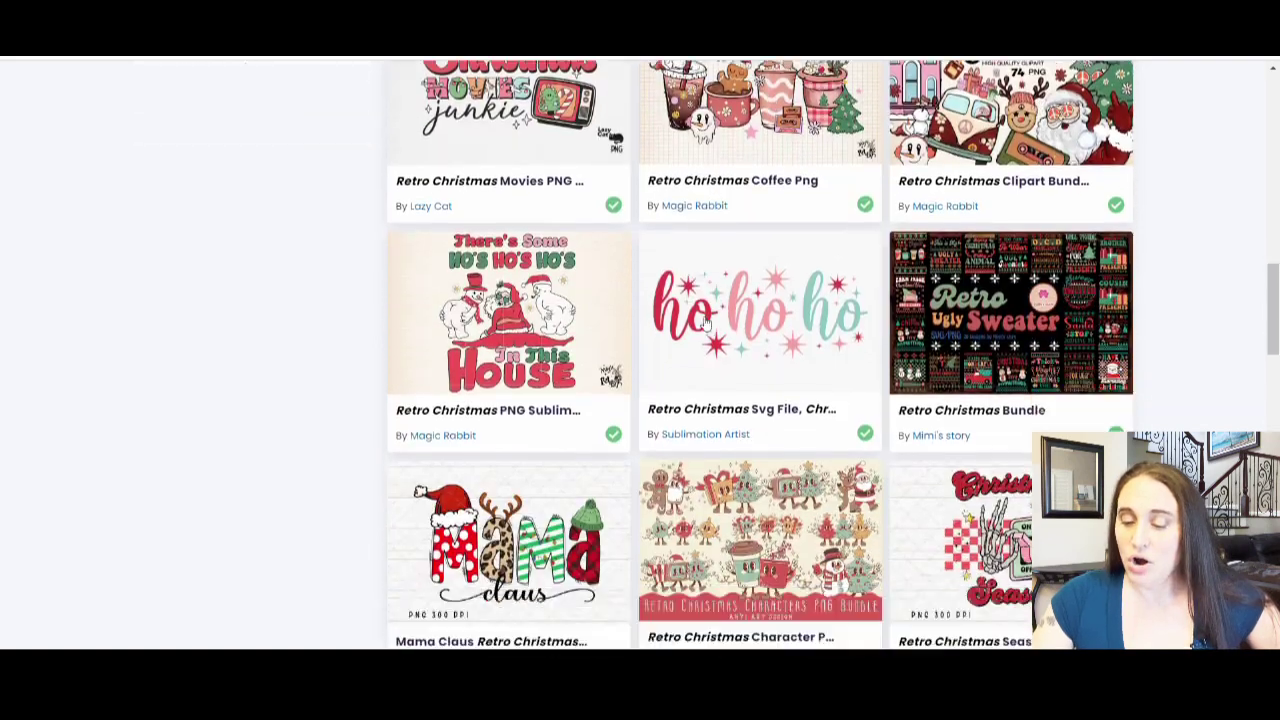
{"action": "scroll", "coordinate": [643, 360], "scroll_direction": "down", "scroll_amount": 5}
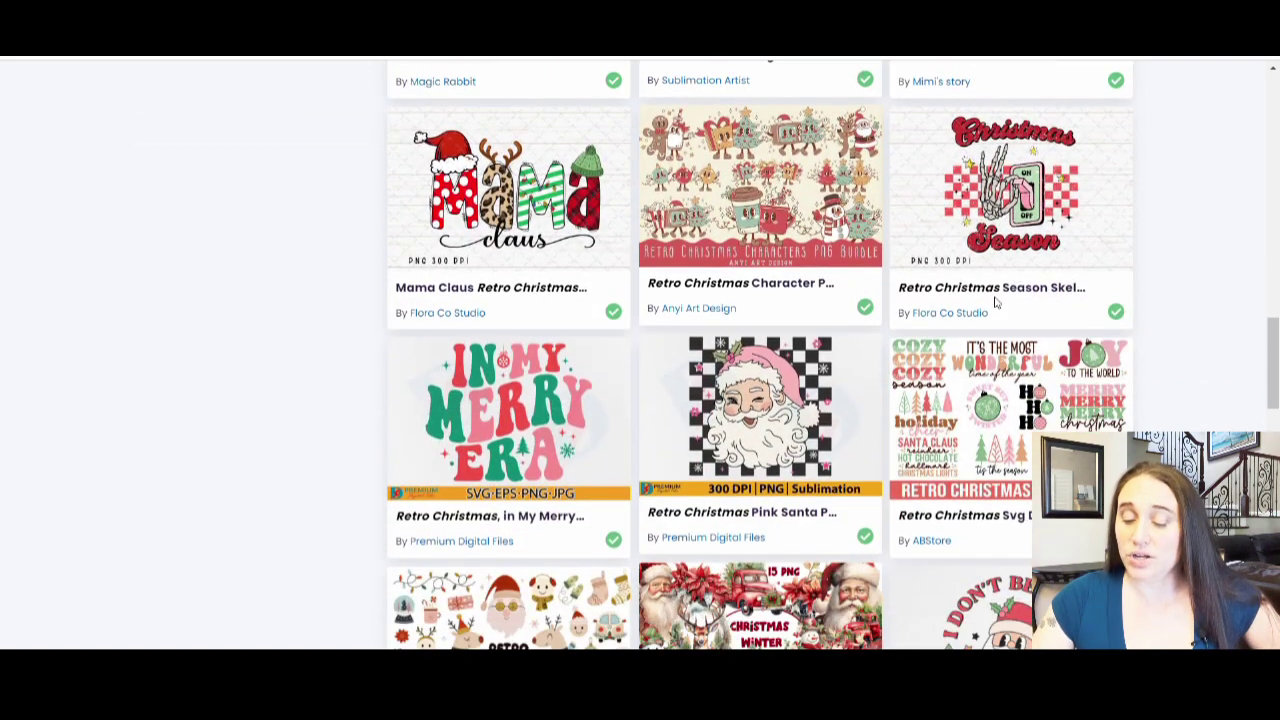
{"action": "scroll", "coordinate": [999, 302], "scroll_direction": "down", "scroll_amount": 5}
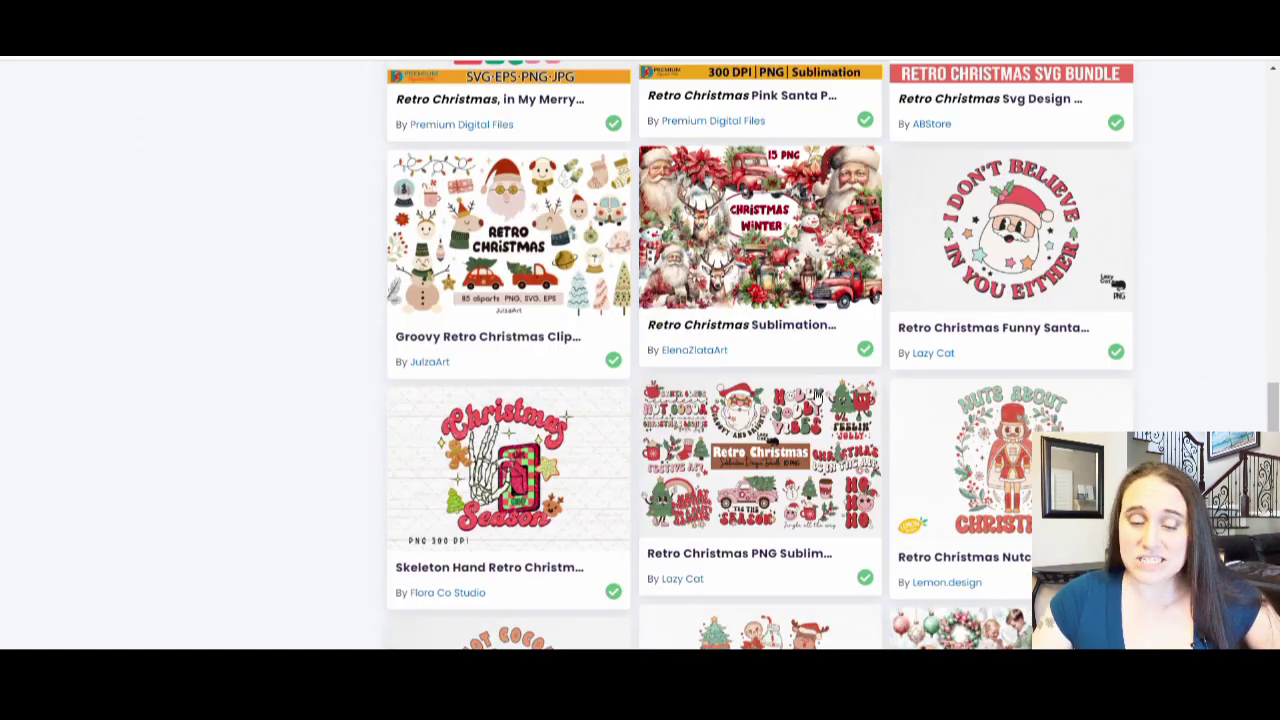
{"action": "scroll", "coordinate": [700, 450], "scroll_direction": "down", "scroll_amount": 1}
{"action": "scroll", "coordinate": [800, 342], "scroll_direction": "up", "scroll_amount": 15}
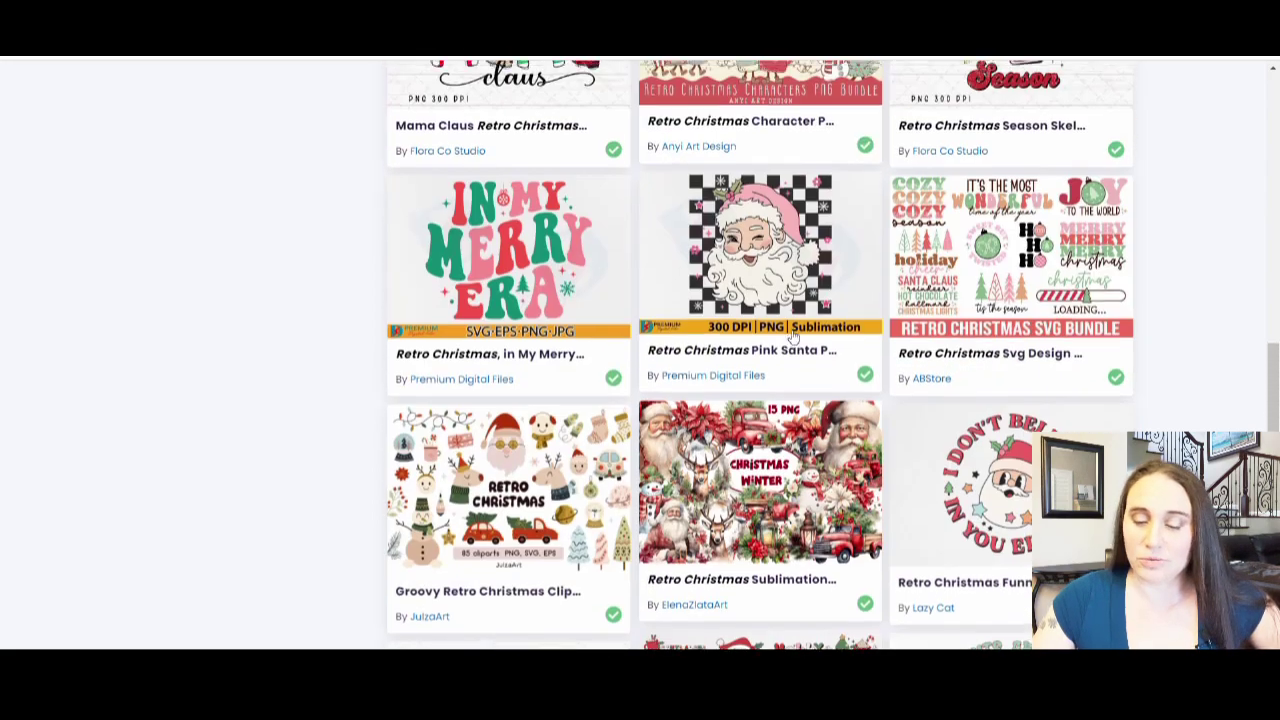
{"action": "scroll", "coordinate": [800, 342], "scroll_direction": "up", "scroll_amount": 8}
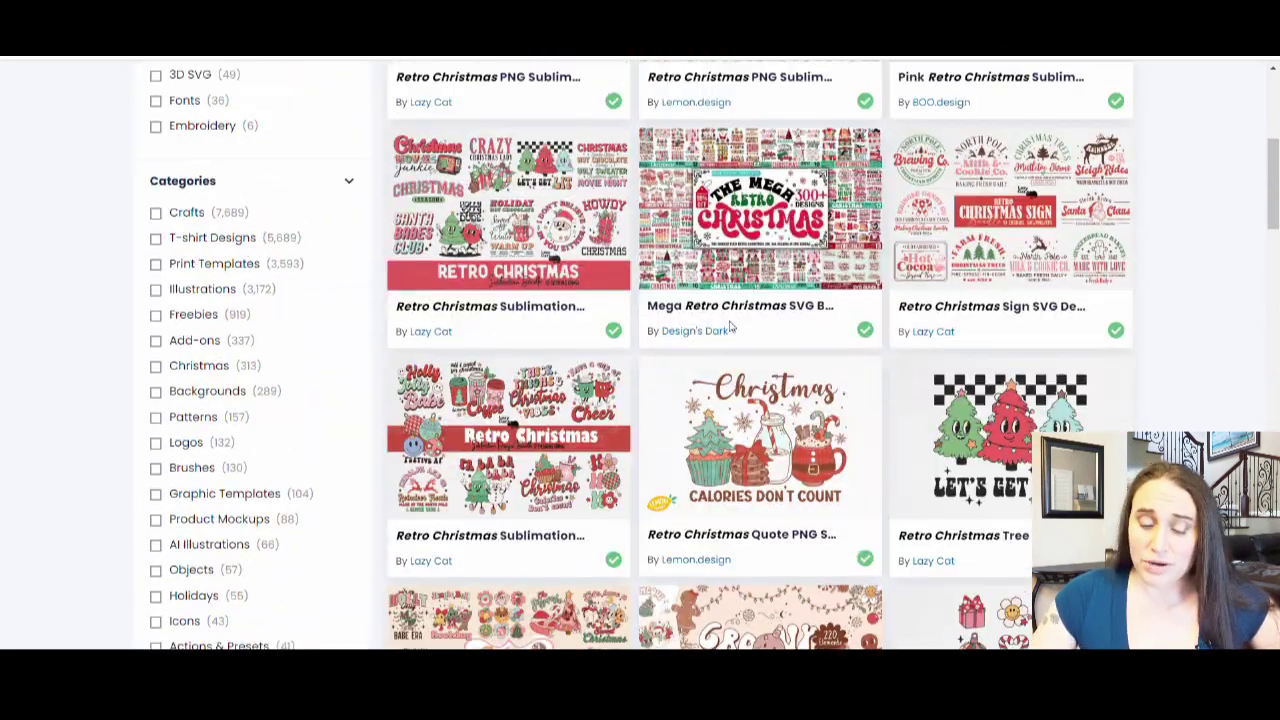
{"action": "scroll", "coordinate": [808, 328], "scroll_direction": "up", "scroll_amount": 2}
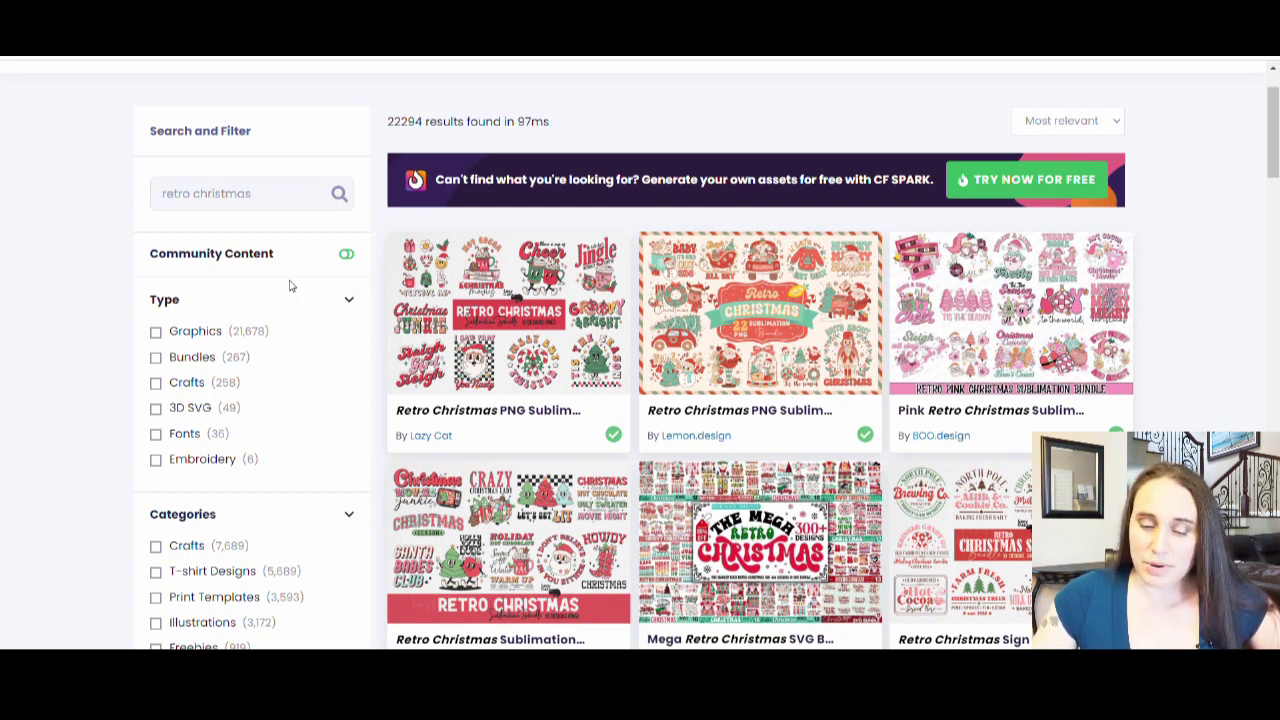
Step: Open the Retro Christmas PNG Sublimation Bundle by Lazy Cat and download it
{"action": "left_click", "coordinate": [522, 322]}
{"action": "scroll", "coordinate": [617, 232], "scroll_direction": "down", "scroll_amount": 1}
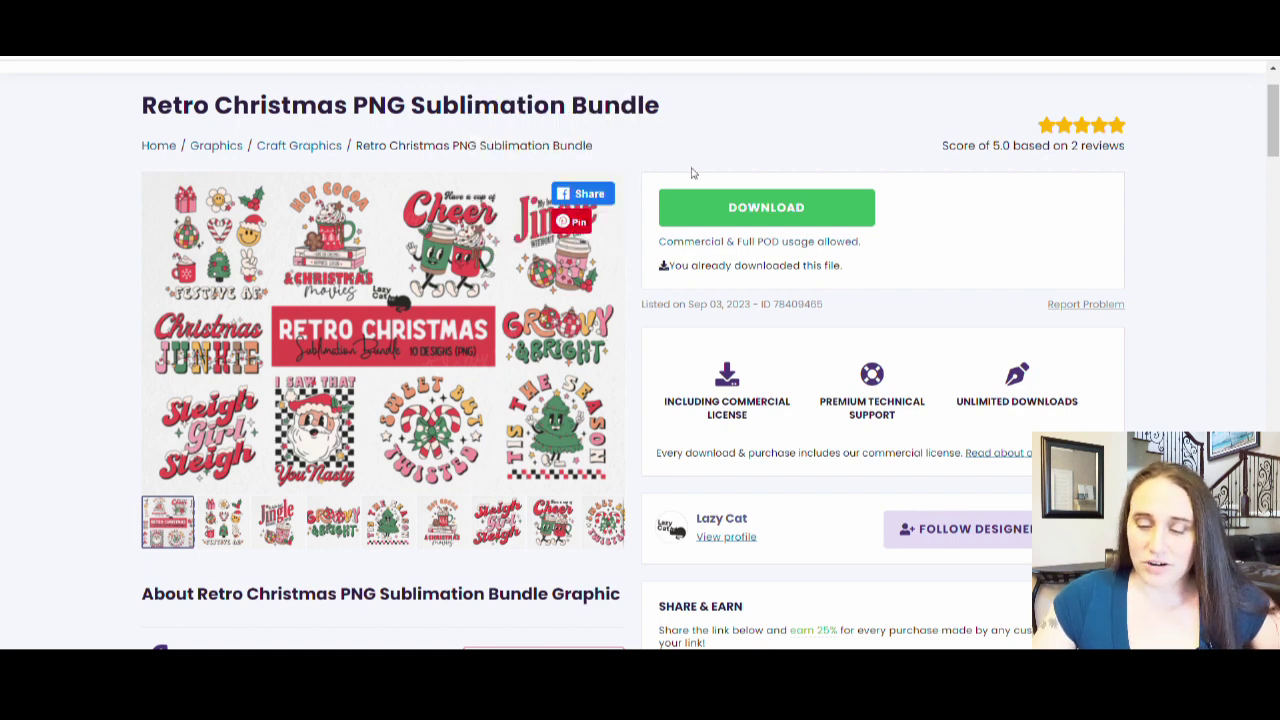
{"action": "left_click", "coordinate": [773, 210]}
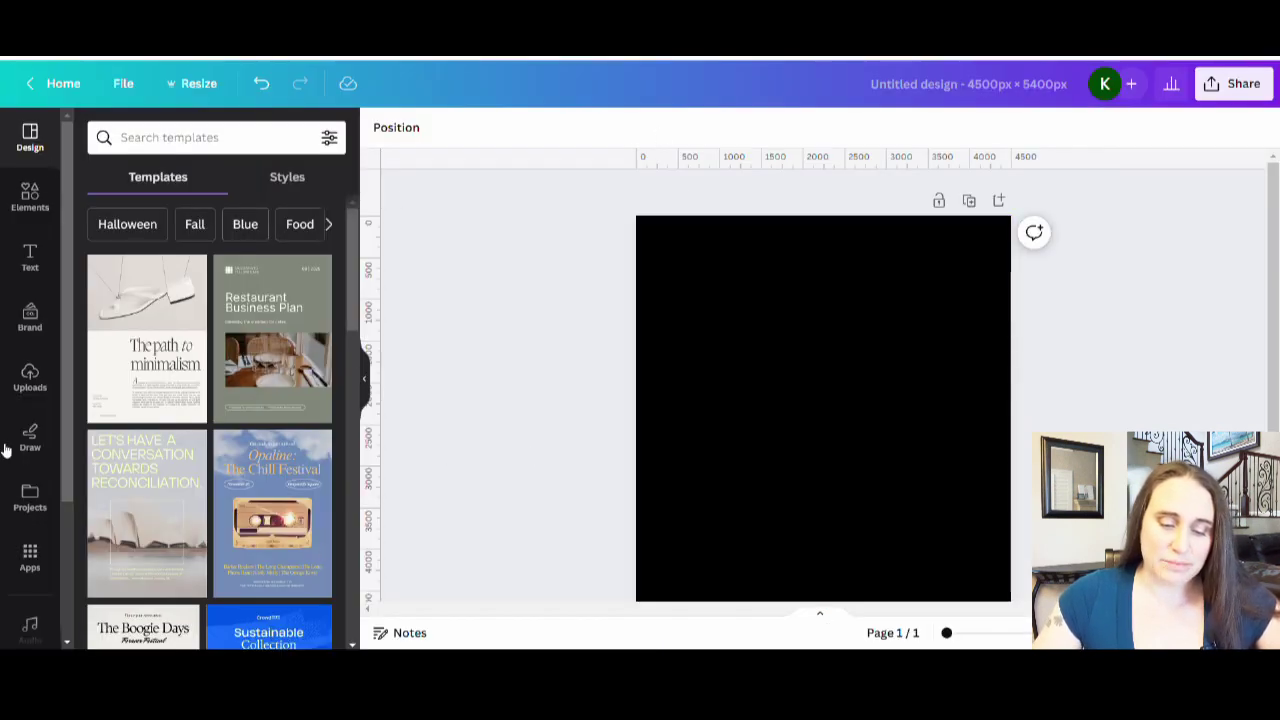
Step: Switch back to Canva and place the uploaded "Have a cup of Cheer" graphic with the two walking cups on the black page
{"action": "left_click", "coordinate": [30, 376]}
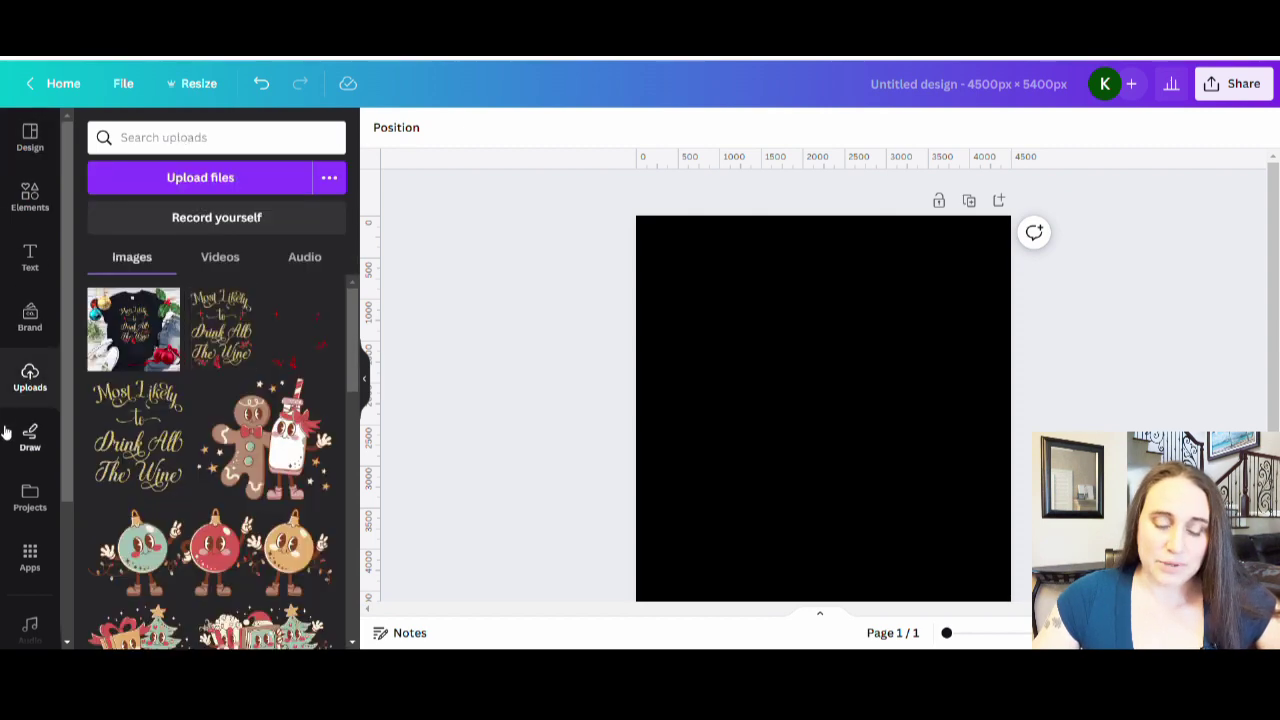
{"action": "left_click", "coordinate": [205, 185]}
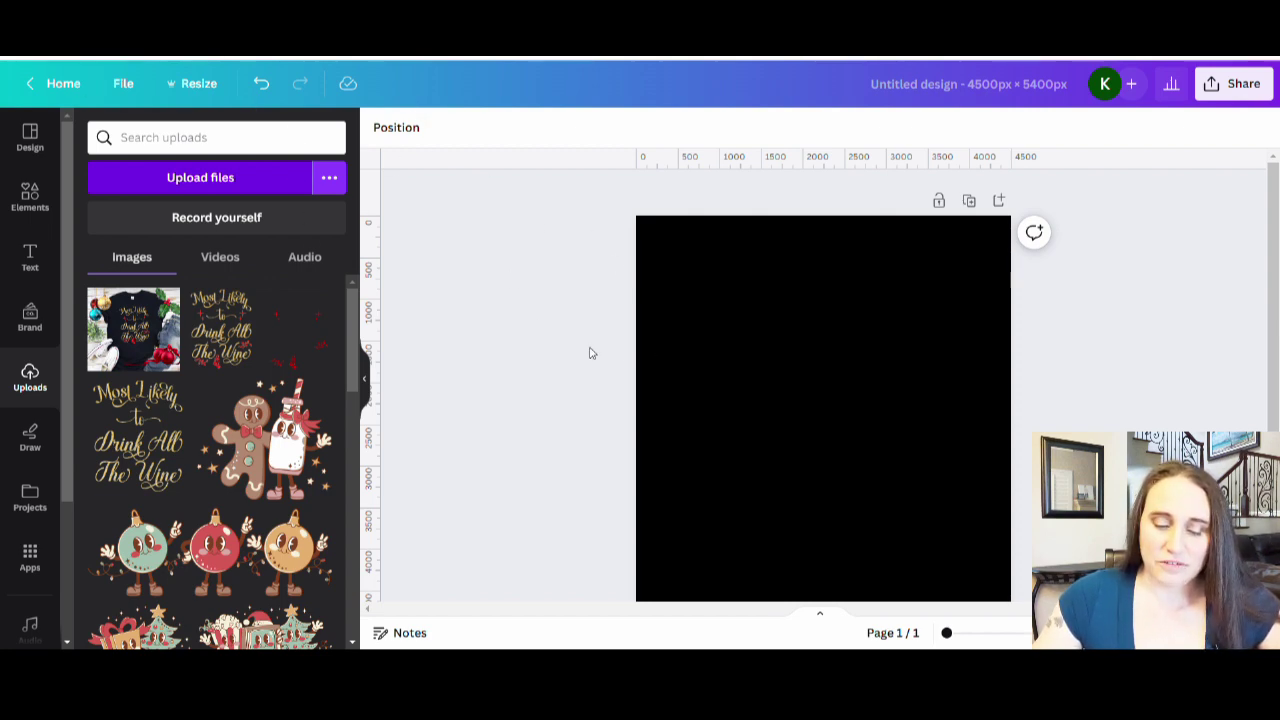
{"action": "scroll", "coordinate": [300, 300], "scroll_direction": "down", "scroll_amount": 5}
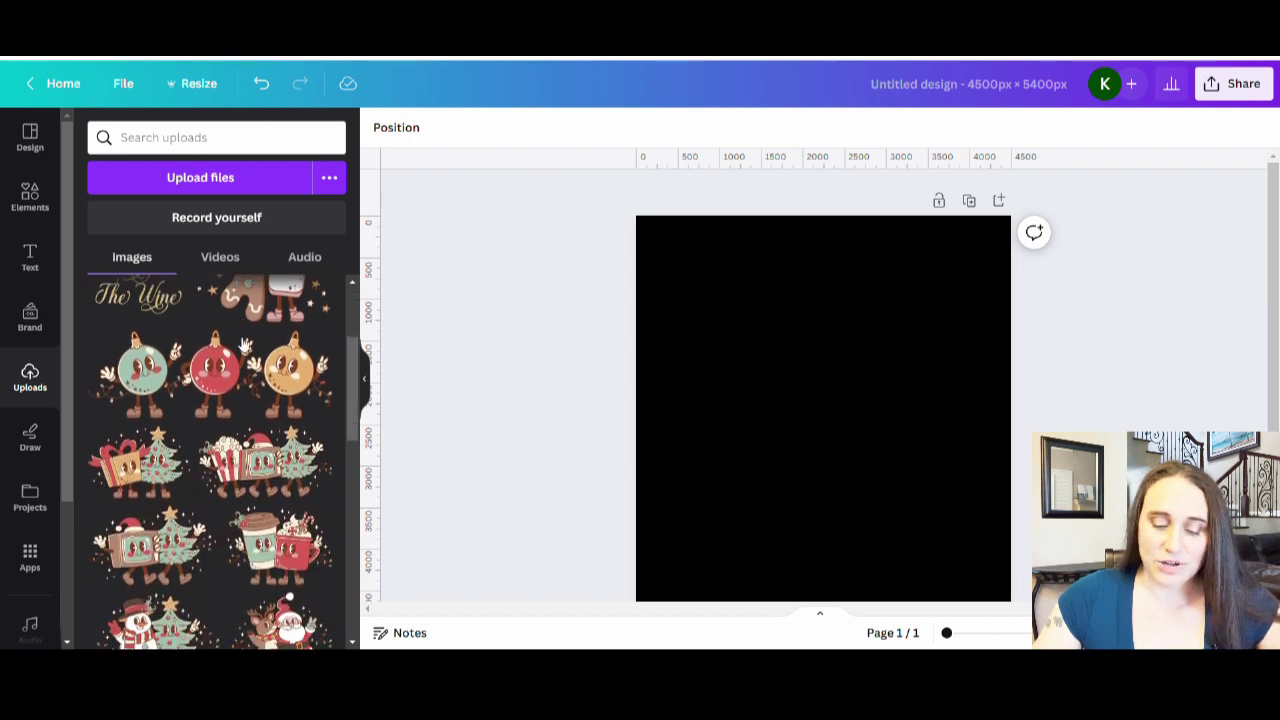
{"action": "scroll", "coordinate": [248, 322], "scroll_direction": "down", "scroll_amount": 1}
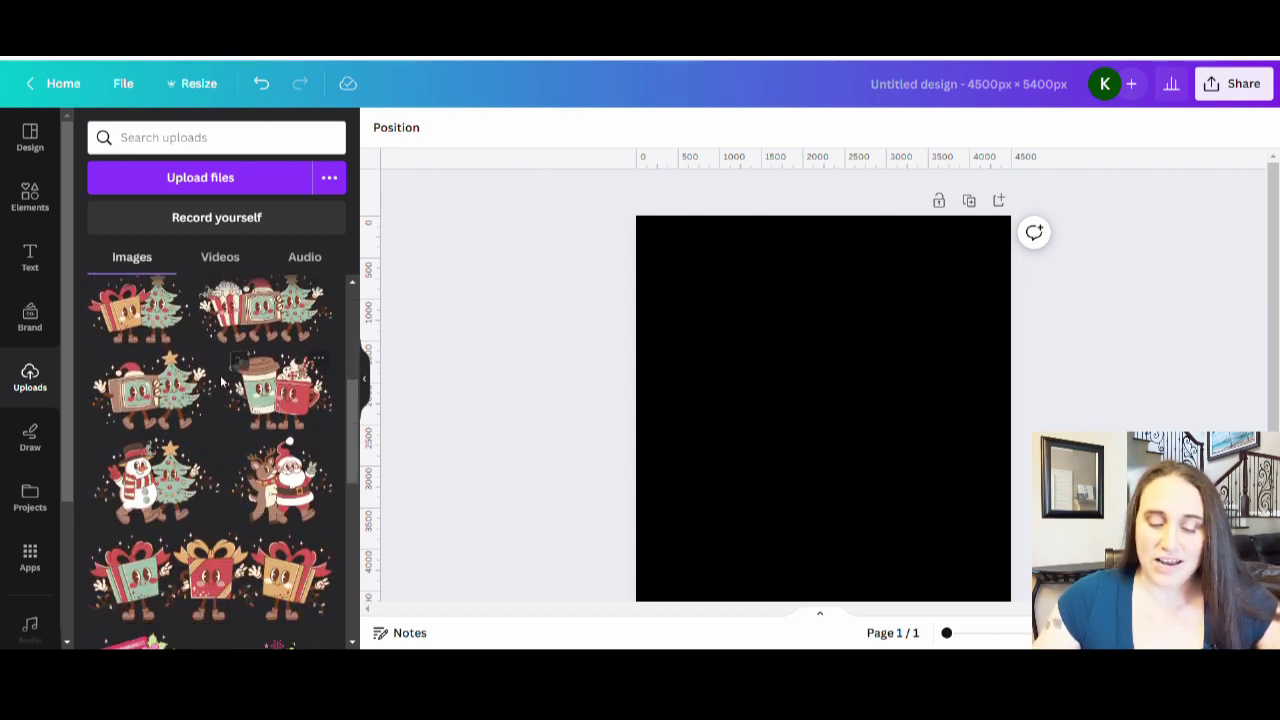
{"action": "scroll", "coordinate": [237, 420], "scroll_direction": "down", "scroll_amount": 3}
{"action": "scroll", "coordinate": [240, 389], "scroll_direction": "down", "scroll_amount": 5}
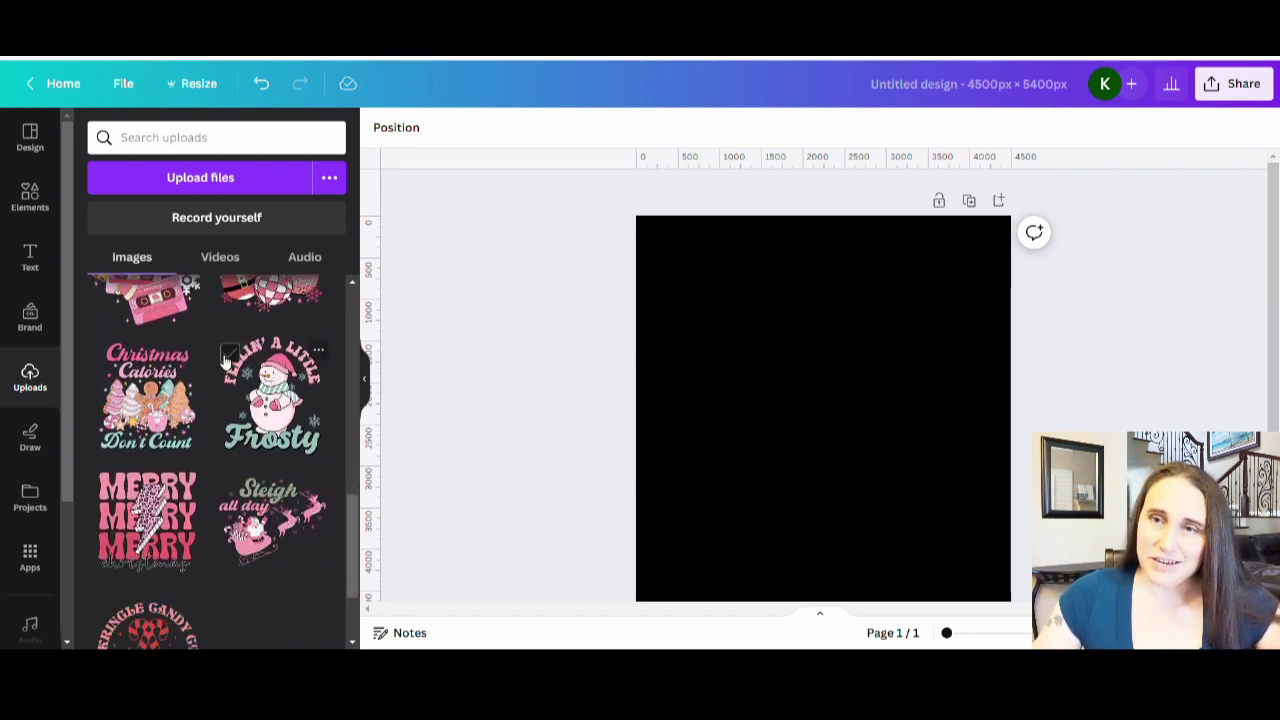
{"action": "scroll", "coordinate": [255, 410], "scroll_direction": "down", "scroll_amount": 5}
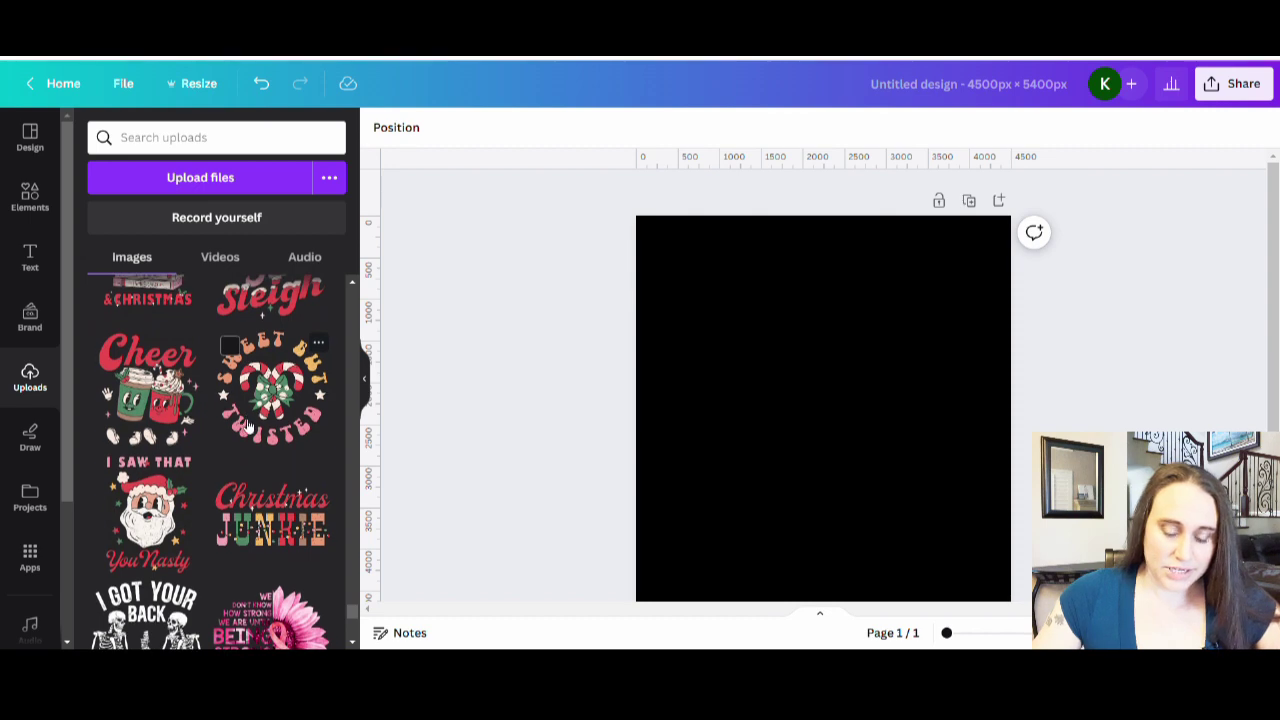
{"action": "scroll", "coordinate": [245, 425], "scroll_direction": "up", "scroll_amount": 2}
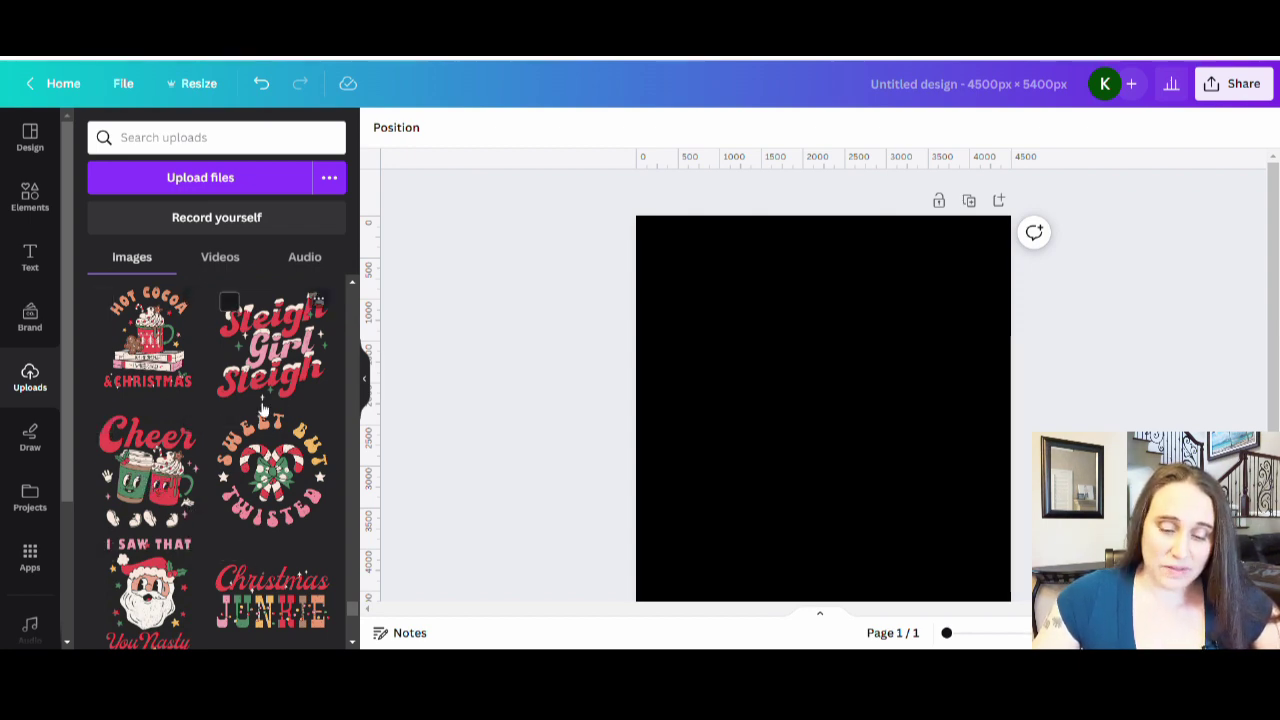
{"action": "left_click", "coordinate": [167, 490]}
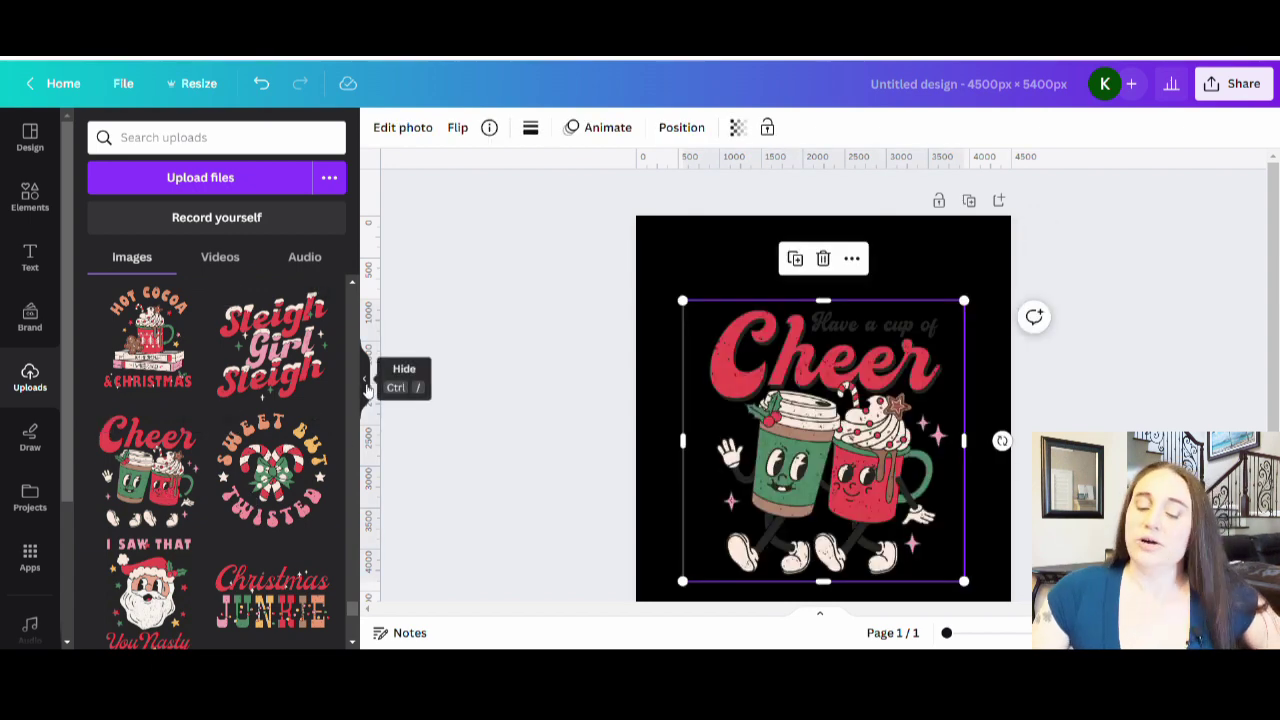
{"action": "left_click", "coordinate": [367, 388]}
{"action": "left_click", "coordinate": [307, 381]}
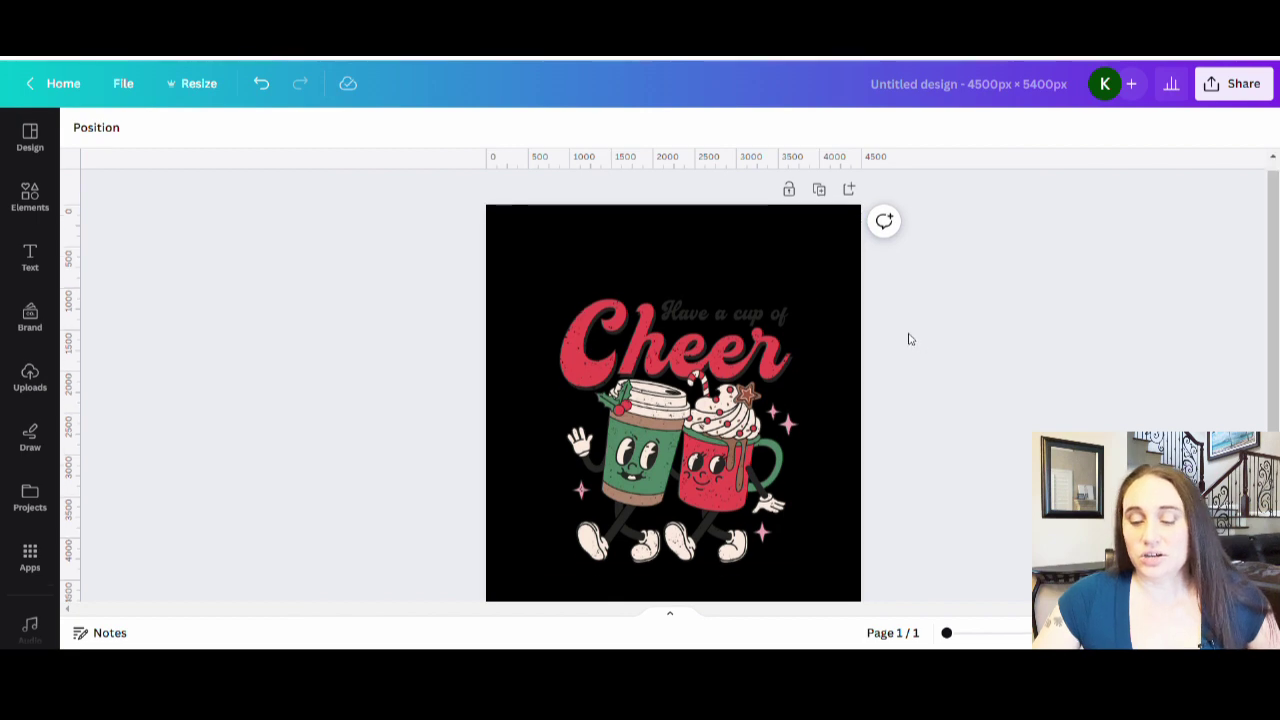
Step: Change the page background to the dark gray default color behind the Cheer graphic
{"action": "scroll", "coordinate": [890, 360], "scroll_direction": "down", "scroll_amount": 1}
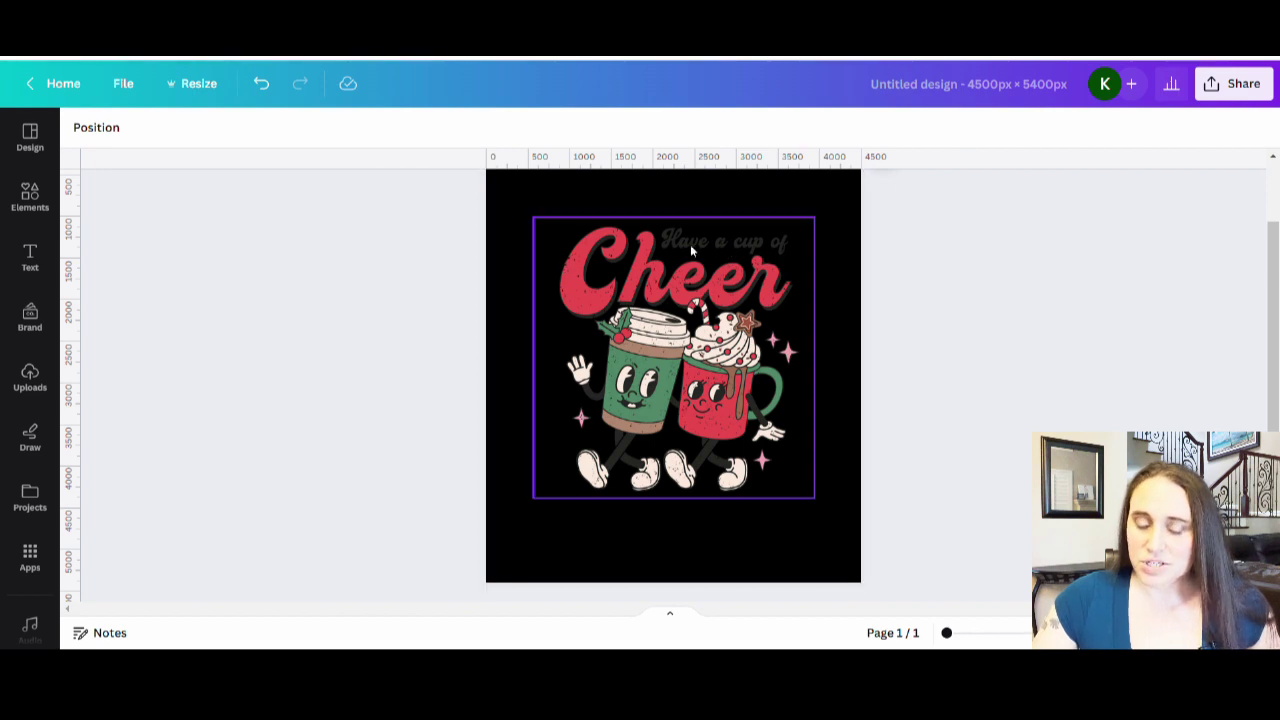
{"action": "left_click", "coordinate": [737, 203]}
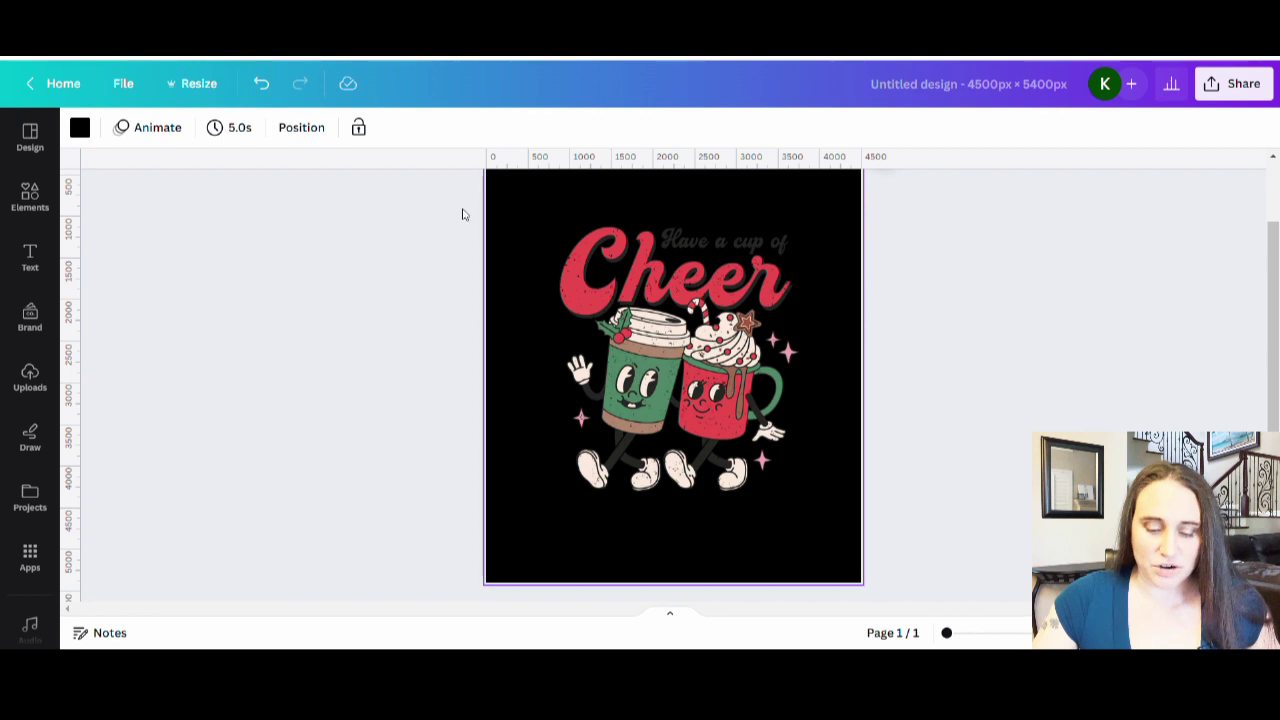
{"action": "left_click", "coordinate": [80, 128]}
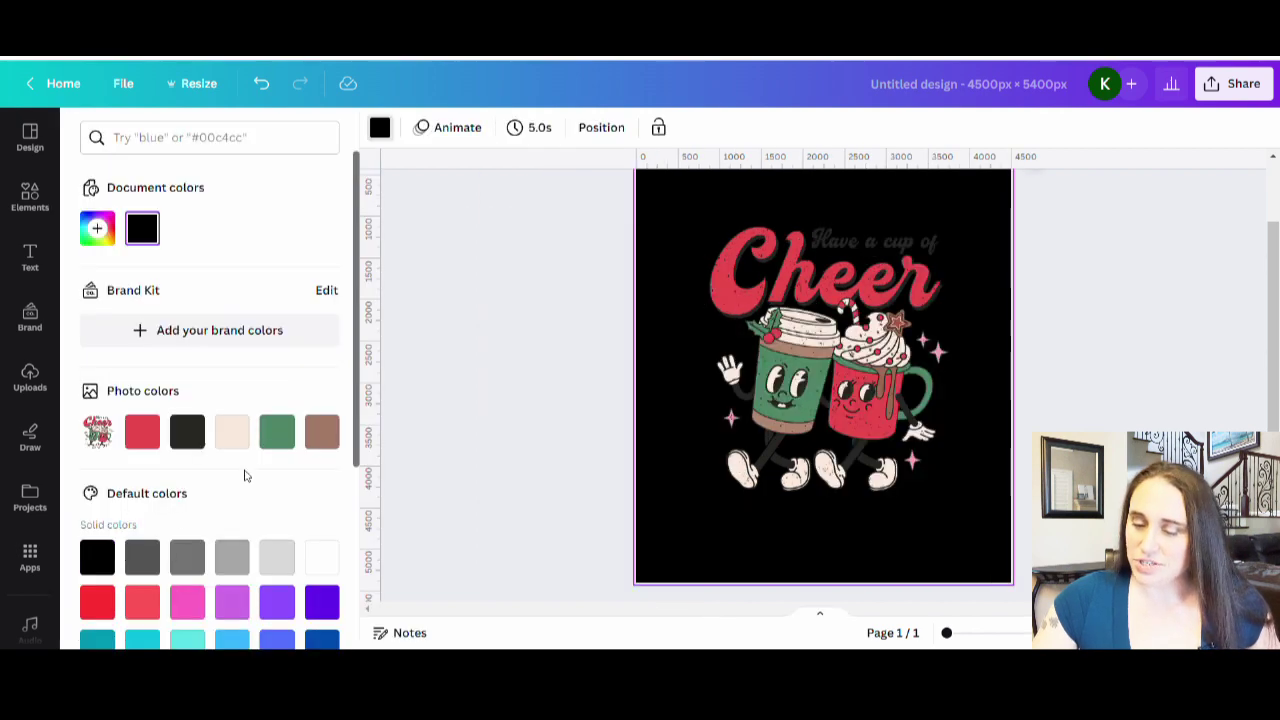
{"action": "left_click", "coordinate": [146, 555]}
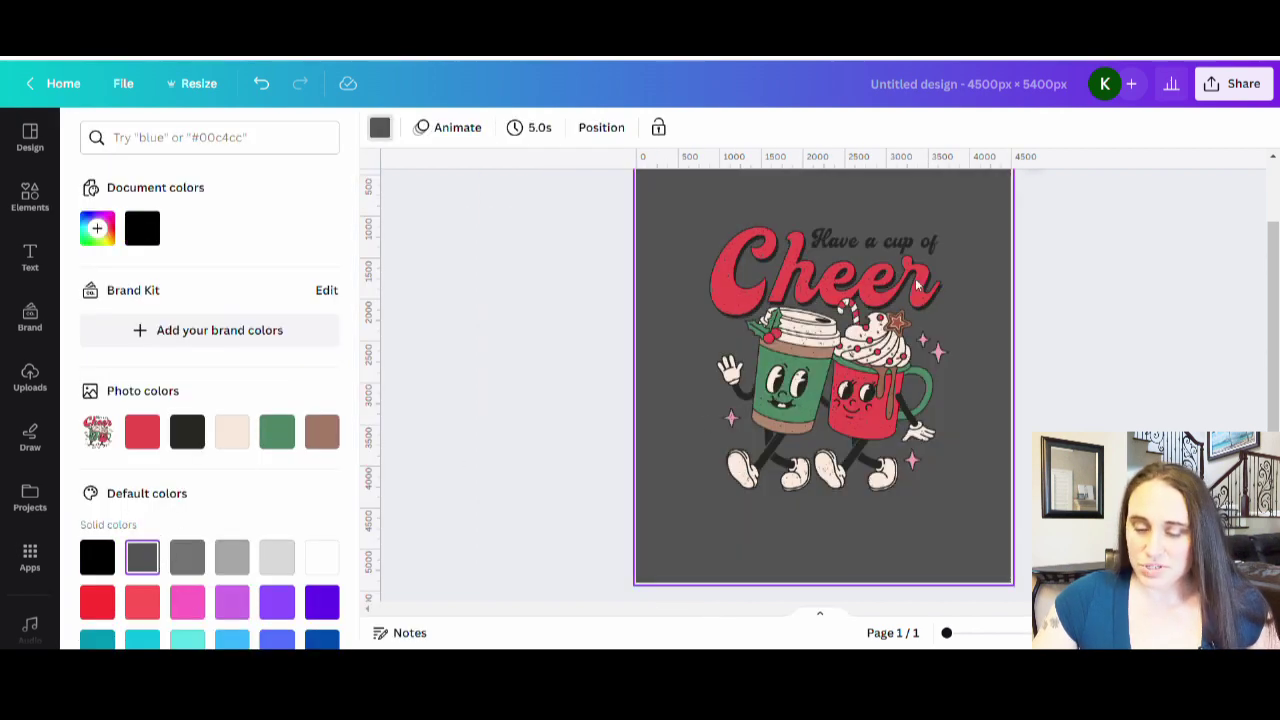
{"action": "left_click", "coordinate": [552, 400]}
{"action": "scroll", "coordinate": [700, 450], "scroll_direction": "up", "scroll_amount": 1}
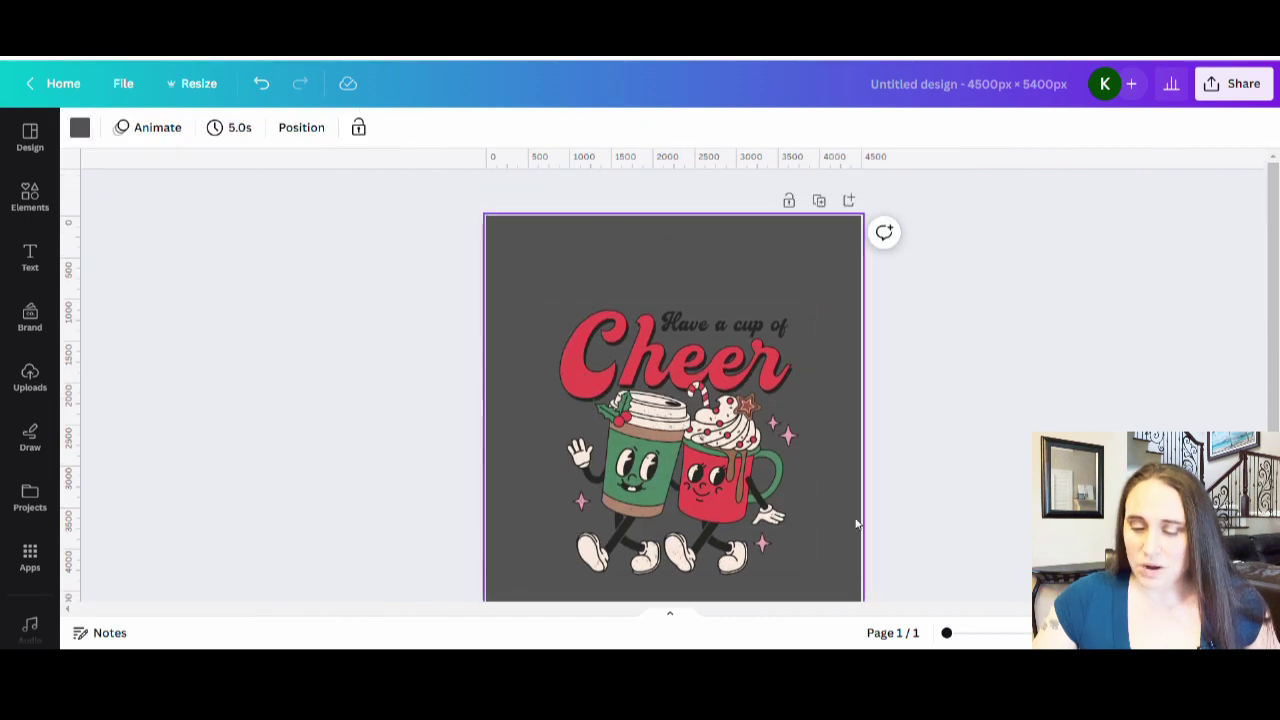
Step: Move the Cheer graphic toward the page's upper-left corner and enlarge it to nearly the full page width
{"action": "left_click_drag", "start_coordinate": [748, 507], "coordinate": [712, 458]}
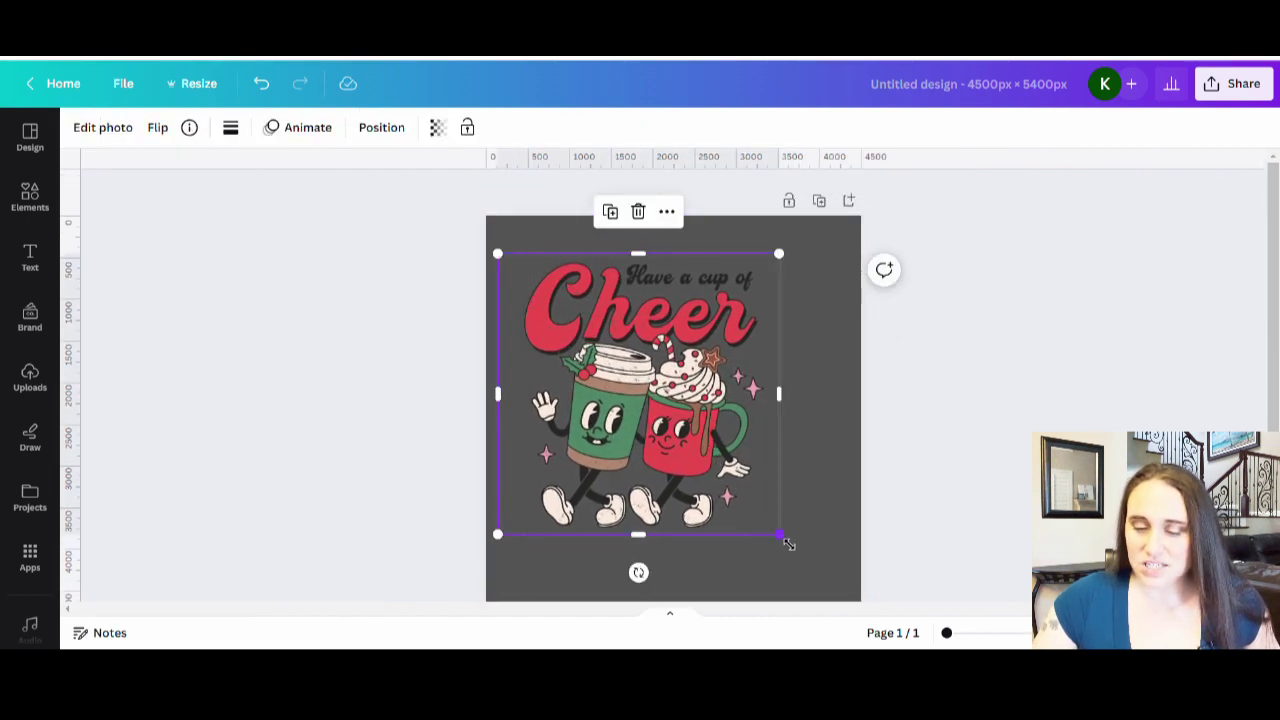
{"action": "left_click_drag", "start_coordinate": [786, 540], "coordinate": [848, 628]}
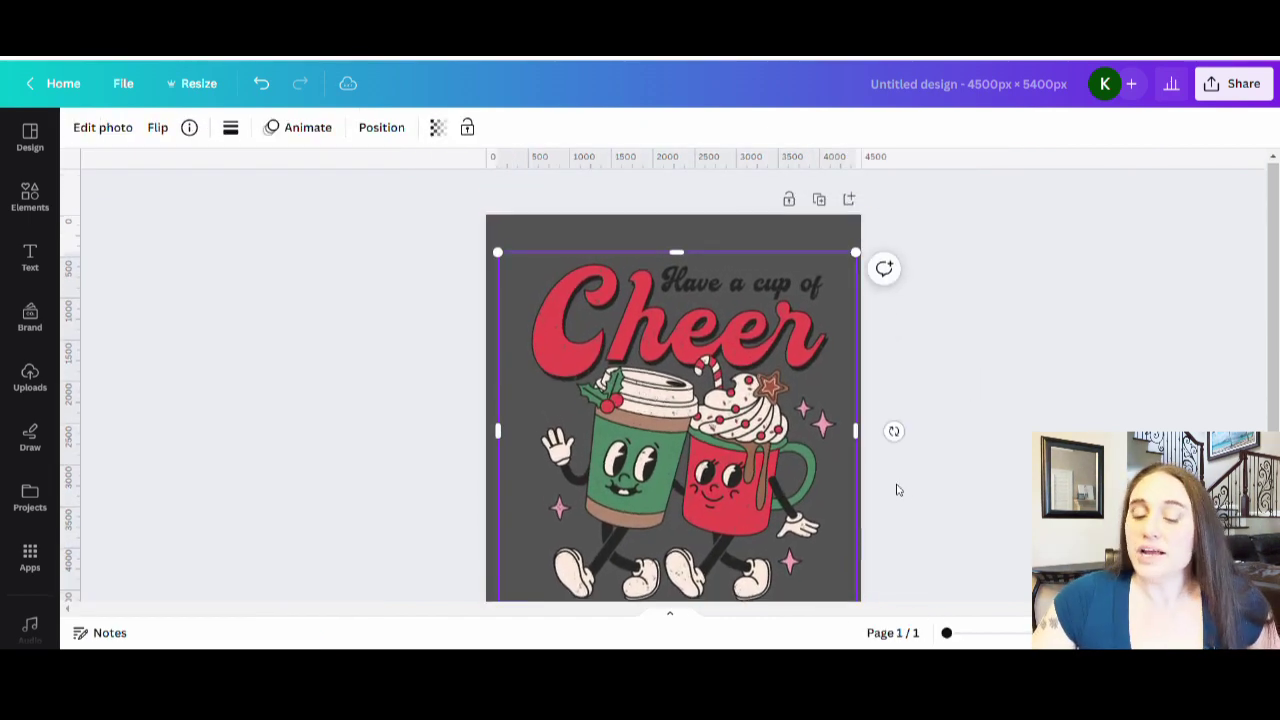
Step: Nudge the Cheer graphic slightly down and left so it is centered across the page width
{"action": "scroll", "coordinate": [894, 489], "scroll_direction": "down", "scroll_amount": 1}
{"action": "left_click_drag", "start_coordinate": [740, 385], "coordinate": [736, 393]}
{"action": "left_click", "coordinate": [985, 240]}
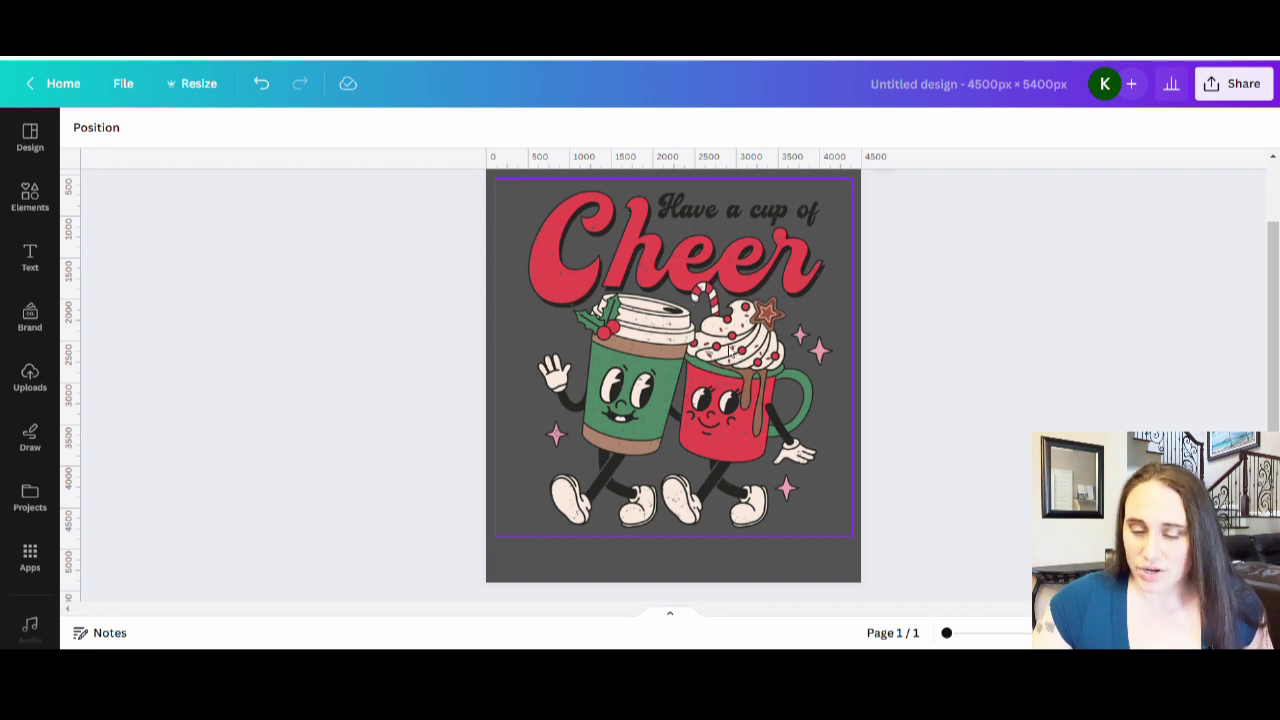
Step: Erase the "Have a cup of" lettering from the Cheer graphic with Magic Eraser at brush size 20
{"action": "left_click", "coordinate": [706, 348]}
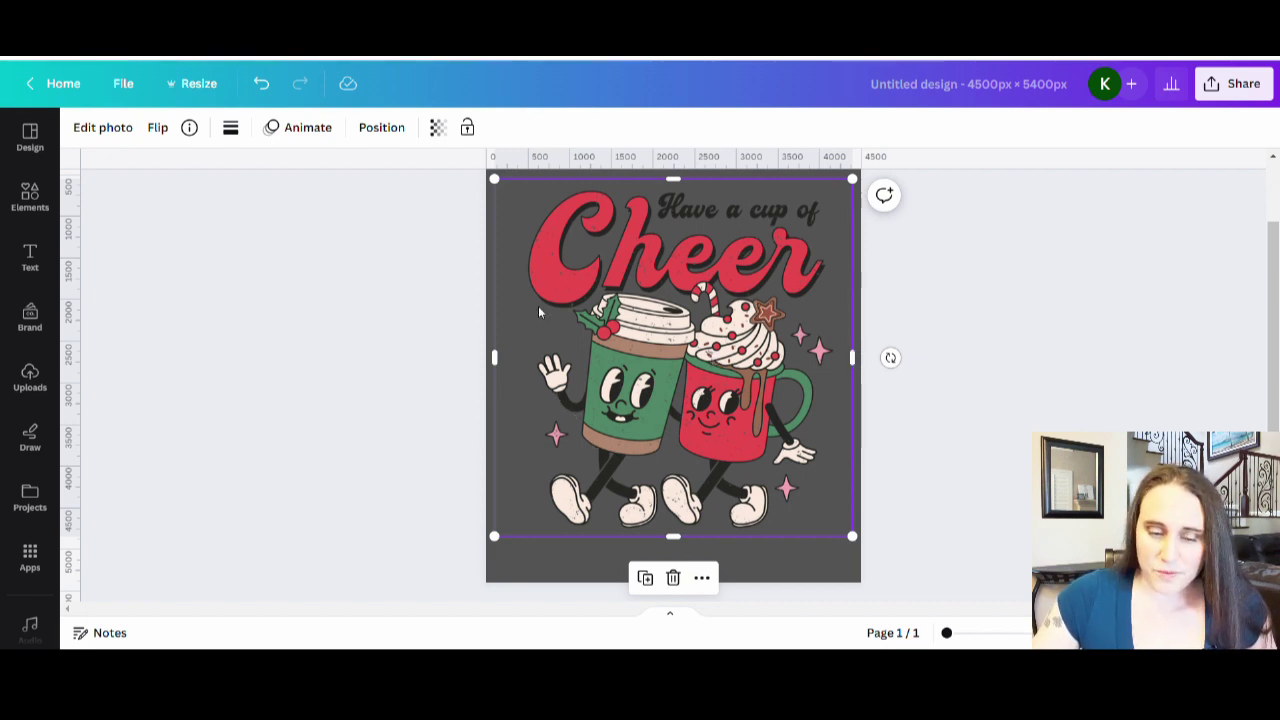
{"action": "left_click", "coordinate": [106, 134]}
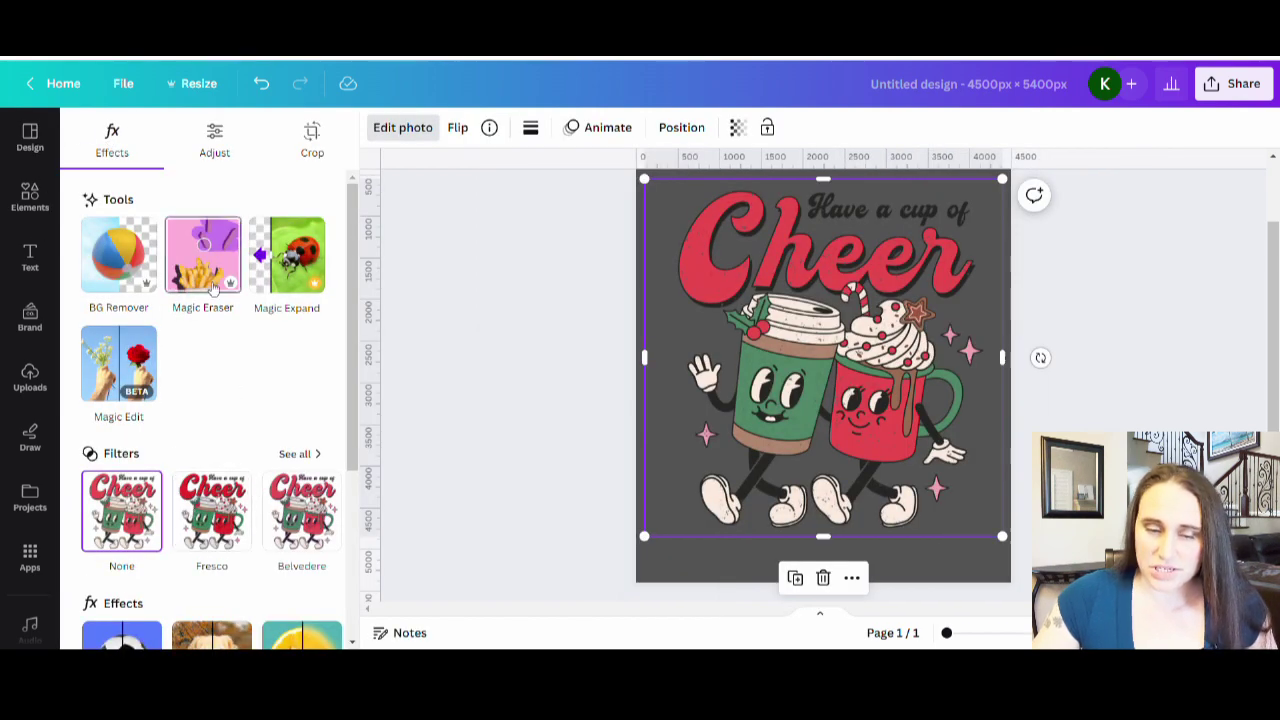
{"action": "left_click", "coordinate": [203, 255]}
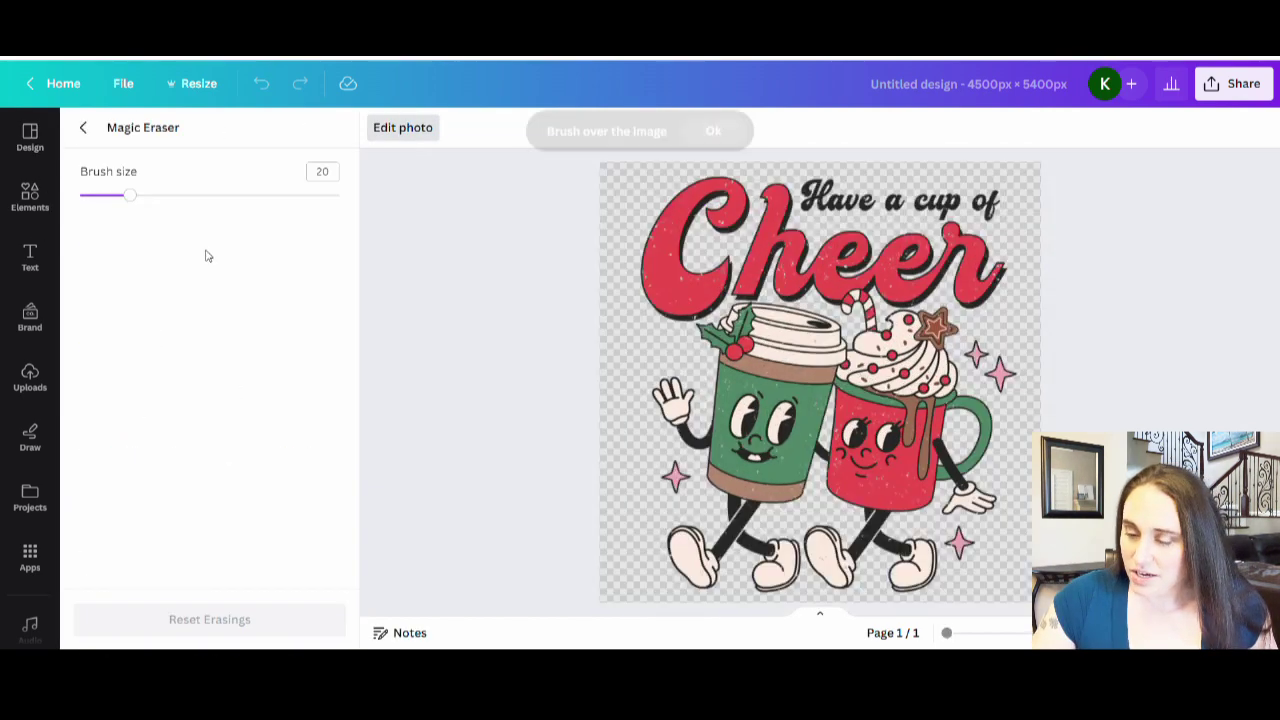
{"action": "mouse_move", "coordinate": [973, 187]}
{"action": "left_mouse_down"}
{"action": "mouse_move", "coordinate": [995, 190]}
{"action": "mouse_move", "coordinate": [992, 213]}
{"action": "mouse_move", "coordinate": [970, 197]}
{"action": "mouse_move", "coordinate": [936, 207]}
{"action": "mouse_move", "coordinate": [826, 184]}
{"action": "mouse_move", "coordinate": [814, 200]}
{"action": "mouse_move", "coordinate": [809, 188]}
{"action": "mouse_move", "coordinate": [838, 204]}
{"action": "mouse_move", "coordinate": [932, 198]}
{"action": "mouse_move", "coordinate": [933, 211]}
{"action": "mouse_move", "coordinate": [948, 200]}
{"action": "left_mouse_up"}
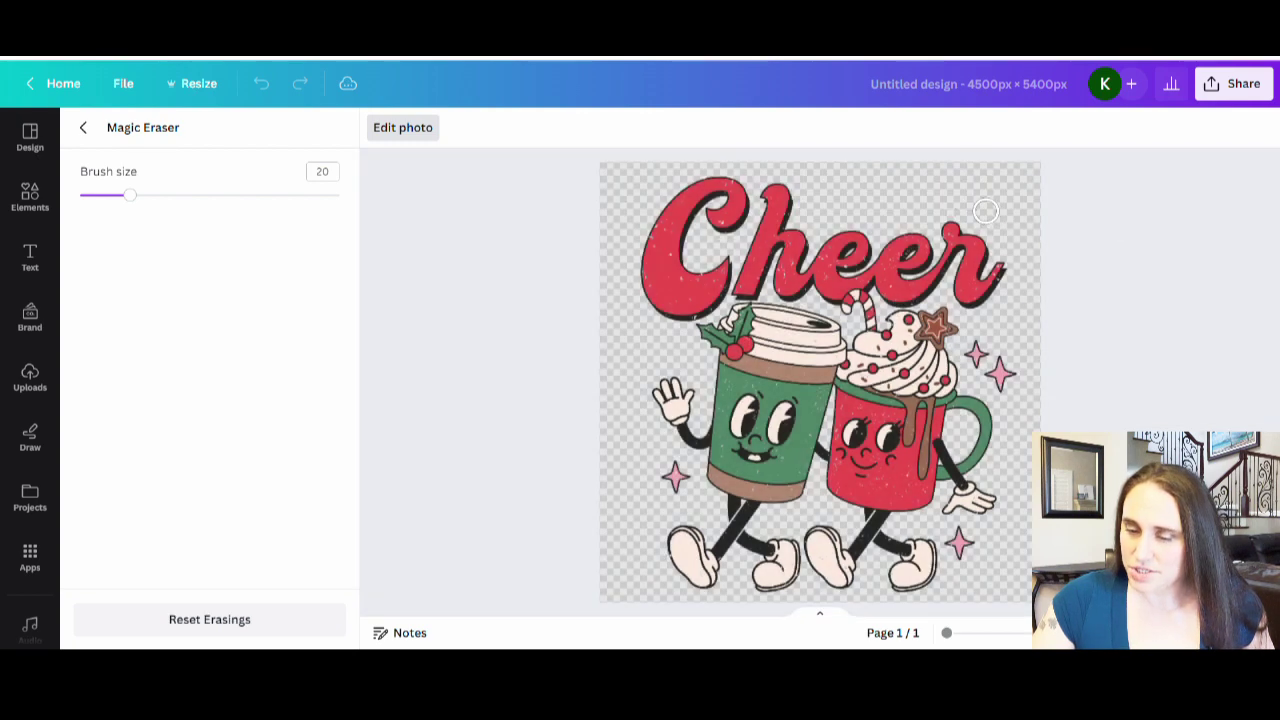
{"action": "left_click_drag", "start_coordinate": [990, 210], "coordinate": [956, 205]}
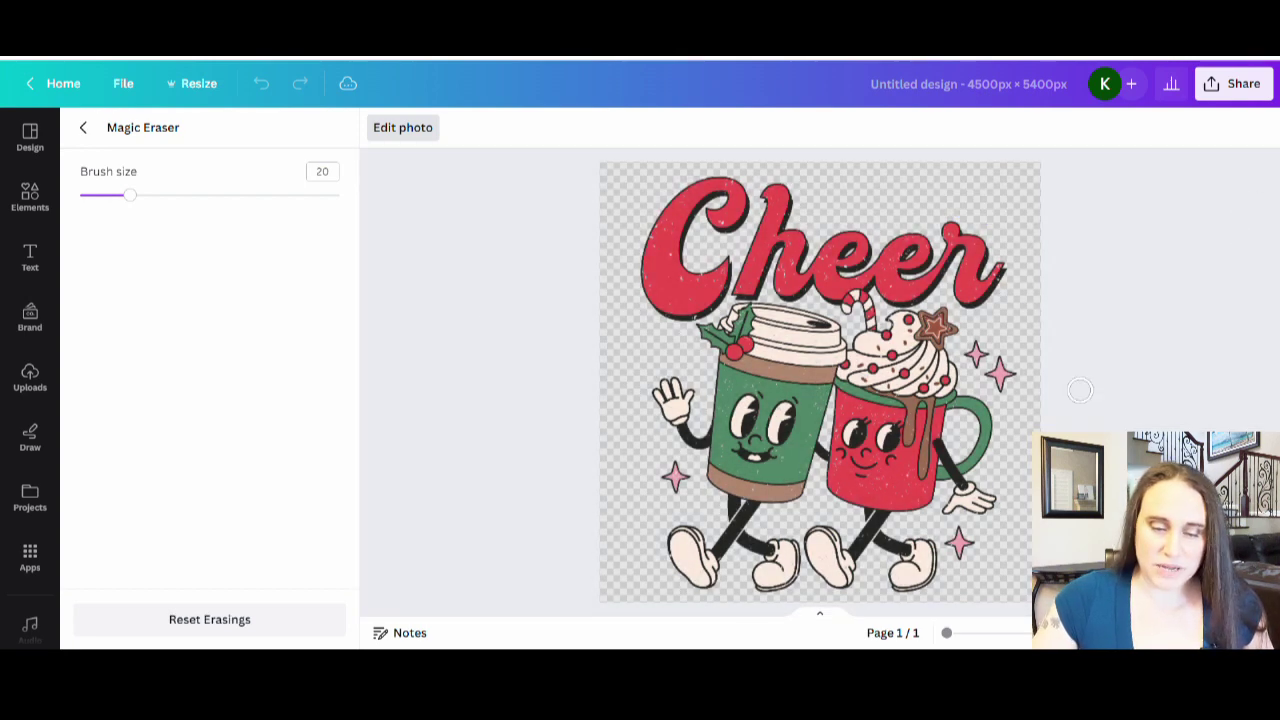
{"action": "left_click", "coordinate": [81, 131]}
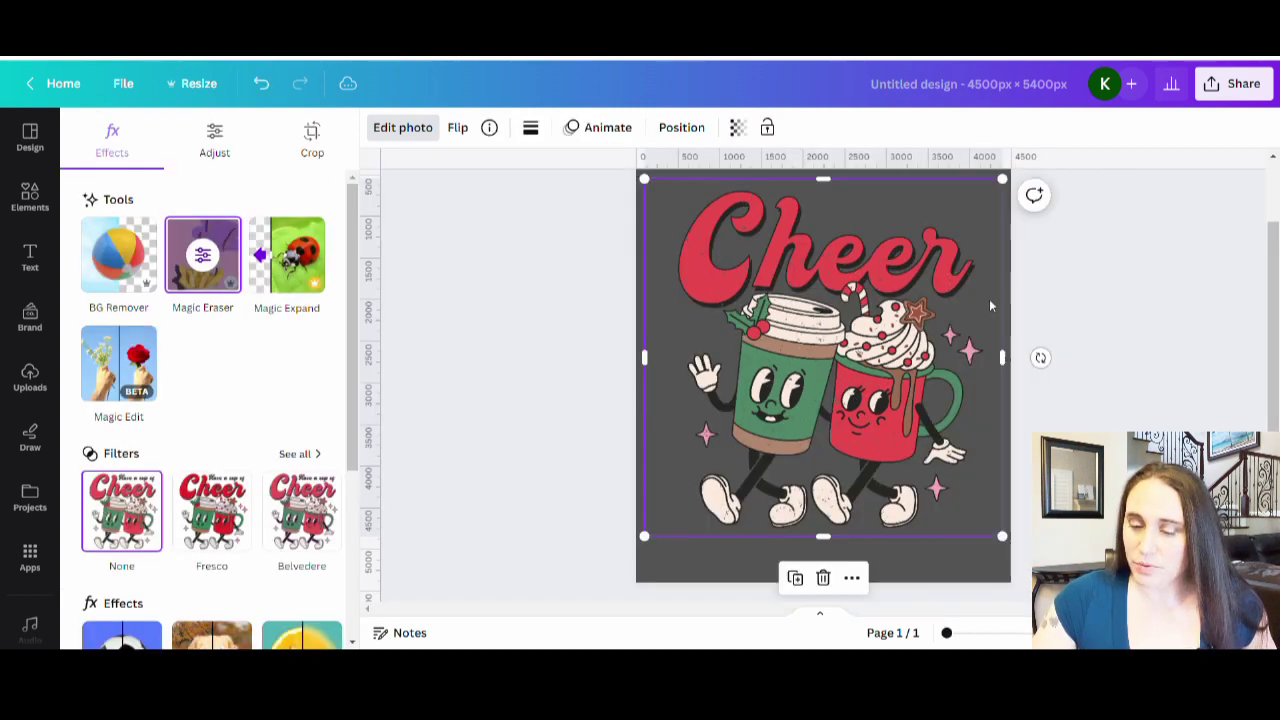
{"action": "key", "text": "Escape"}
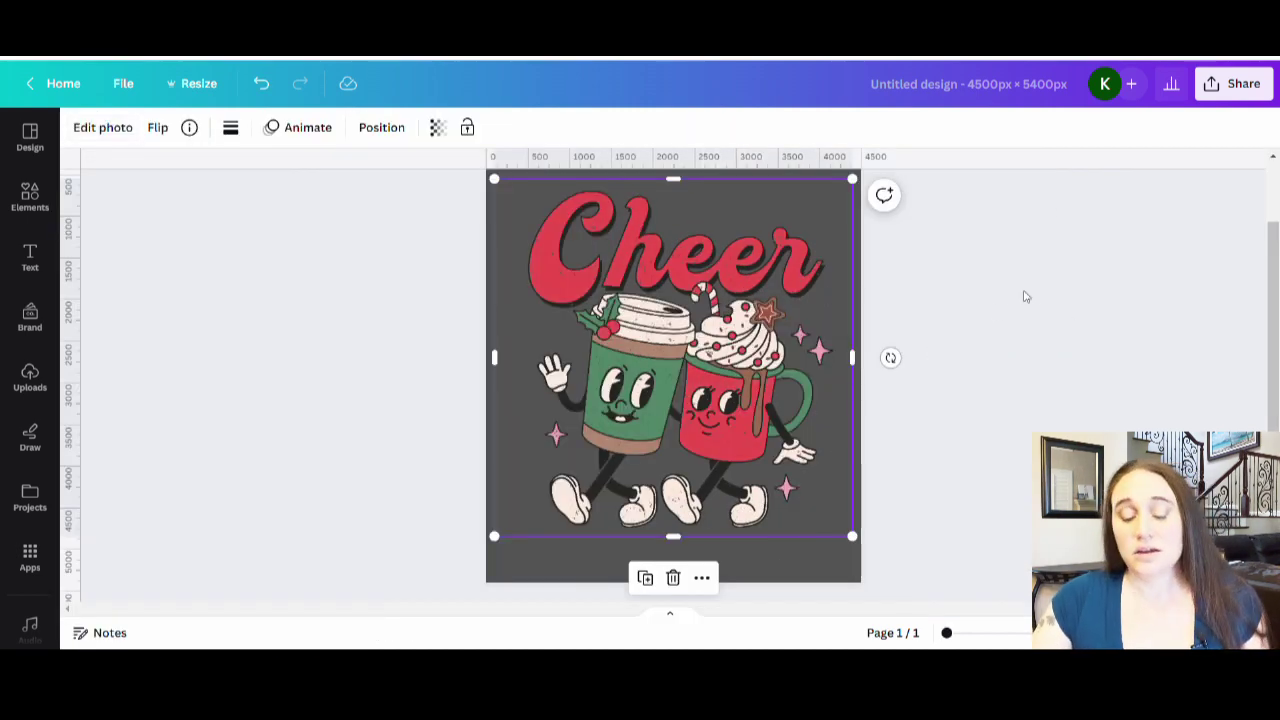
{"action": "left_click", "coordinate": [1023, 294]}
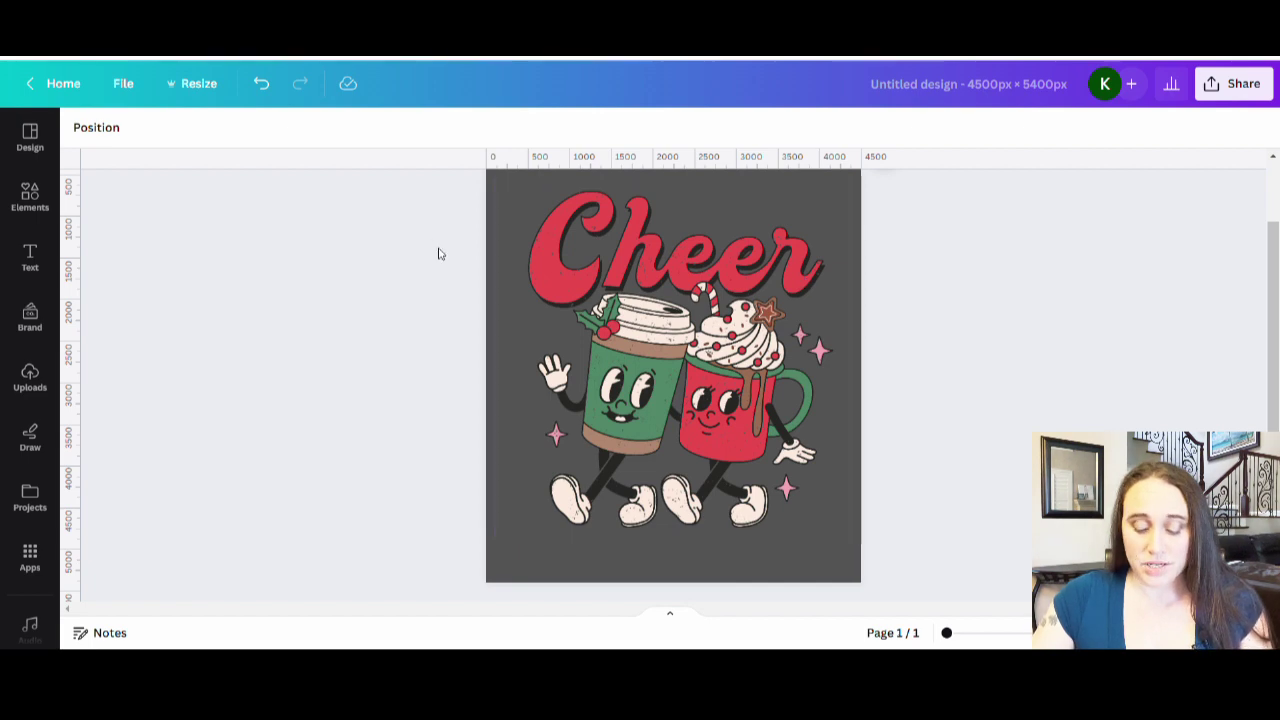
Step: Add a text box reading "christmas" and place it above the "eer" of the Cheer lettering
{"action": "scroll", "coordinate": [797, 246], "scroll_direction": "up", "scroll_amount": 2}
{"action": "left_click", "coordinate": [763, 251]}
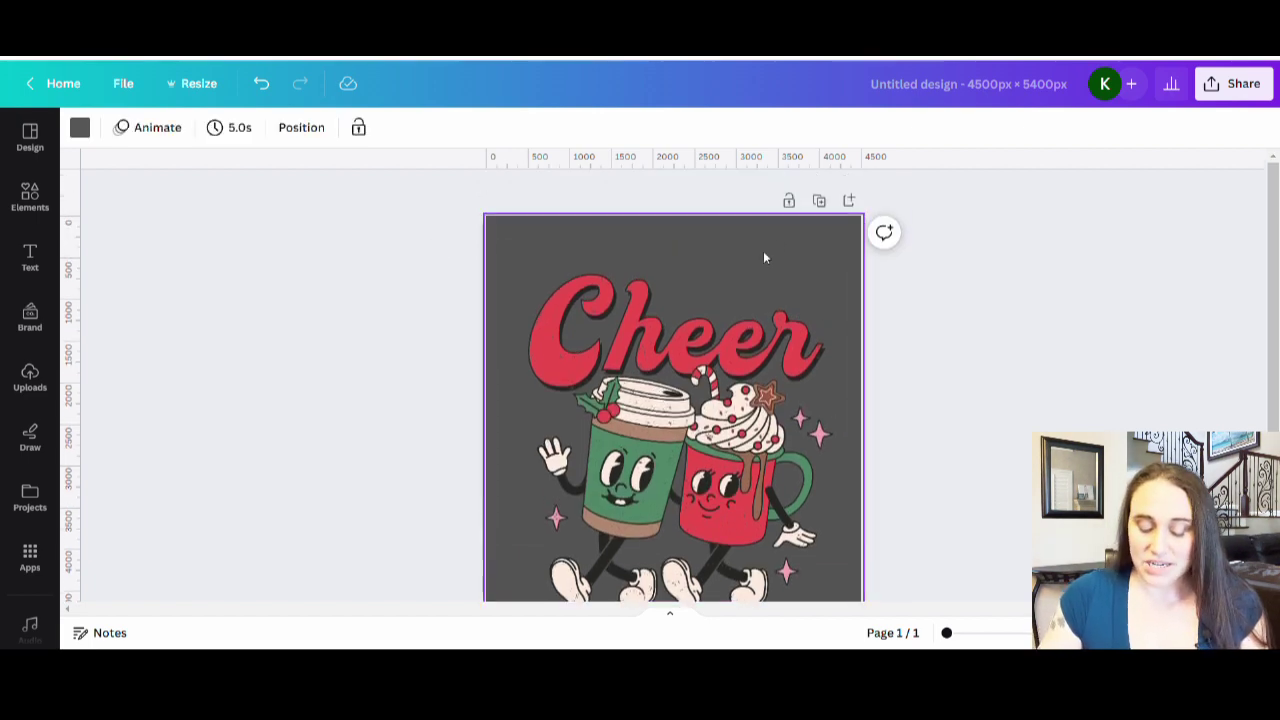
{"action": "key", "text": "t"}
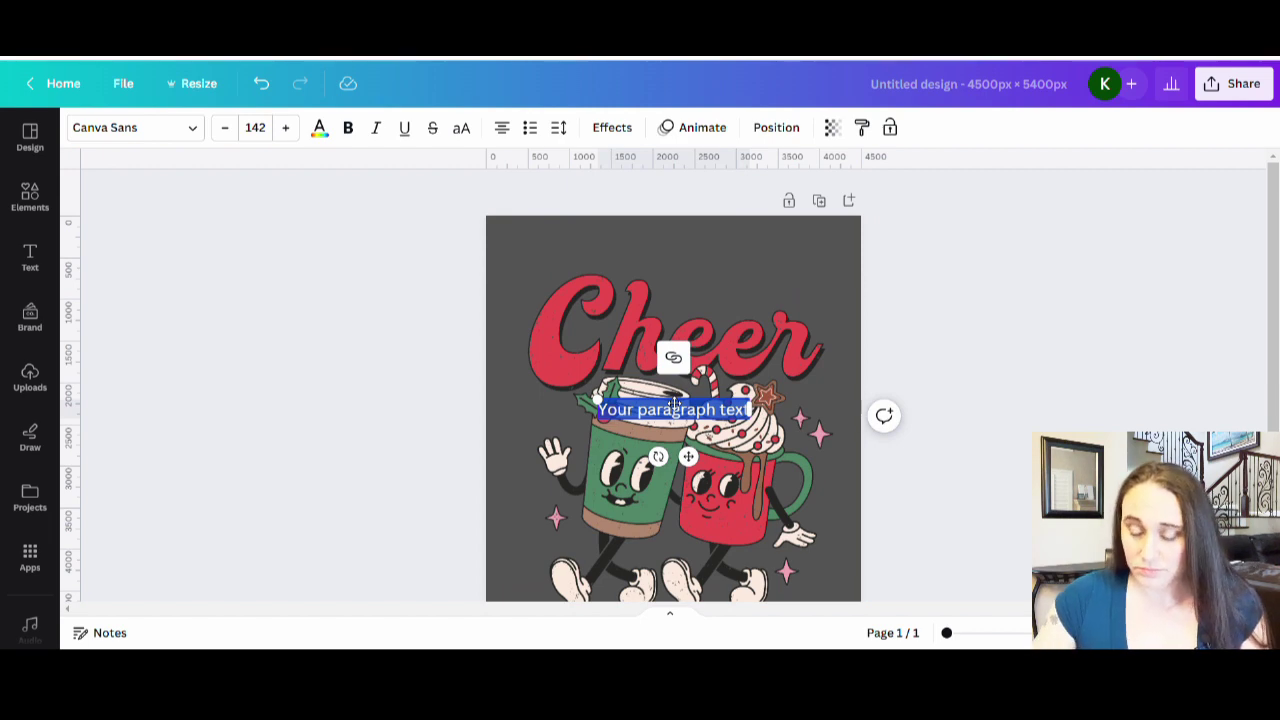
{"action": "type", "text": "christmas"}
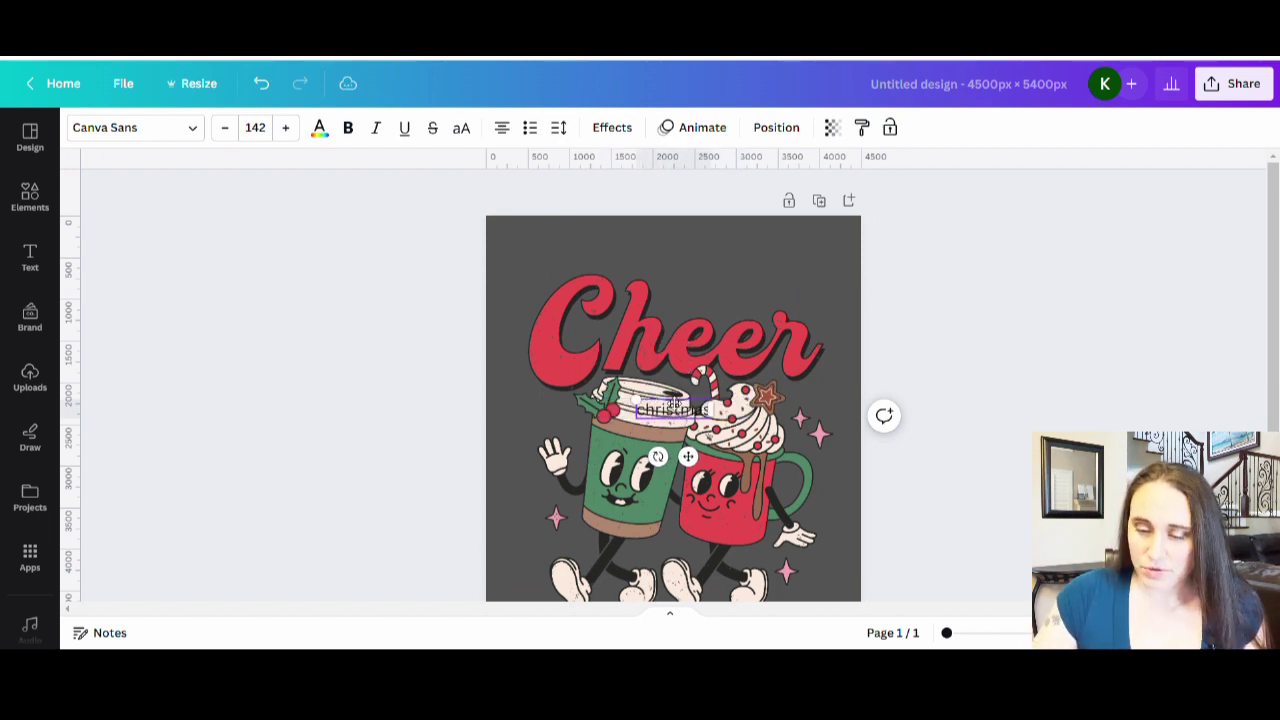
{"action": "left_click_drag", "start_coordinate": [674, 403], "coordinate": [711, 296]}
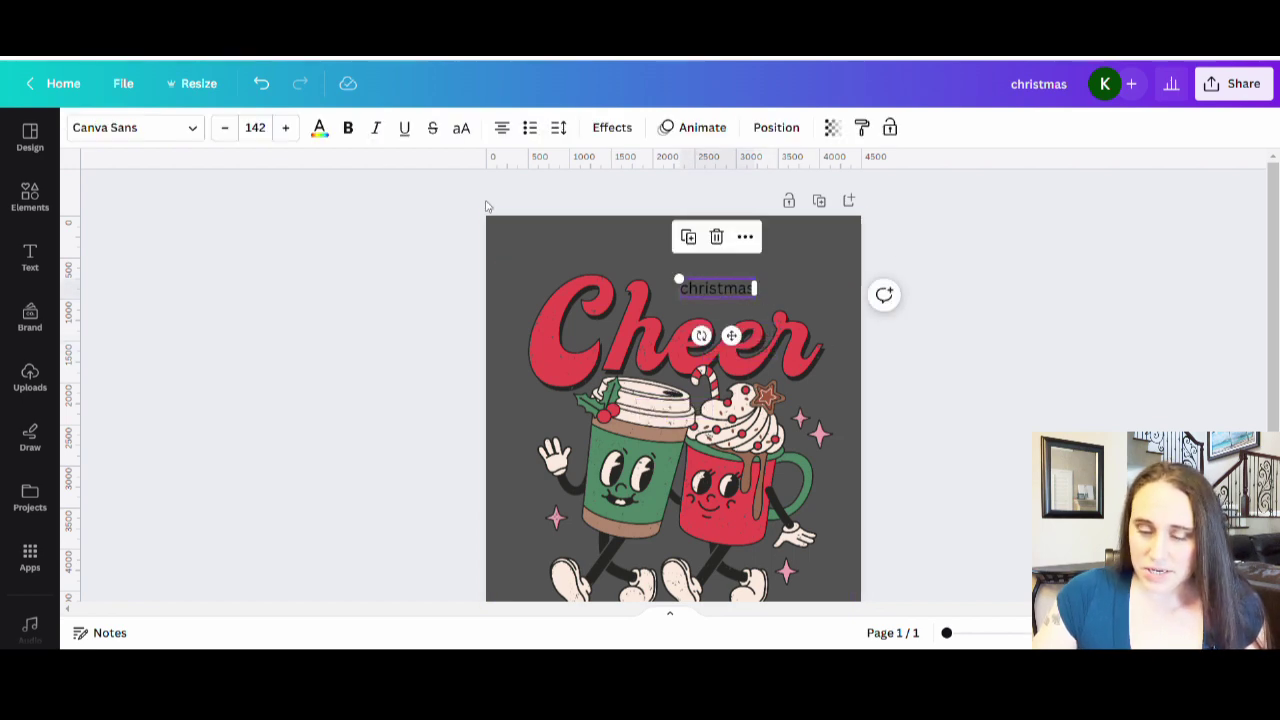
Step: Enlarge the "christmas" text to size 247 and color it with the graphic's cream photo color
{"action": "left_click_drag", "start_coordinate": [679, 279], "coordinate": [660, 273]}
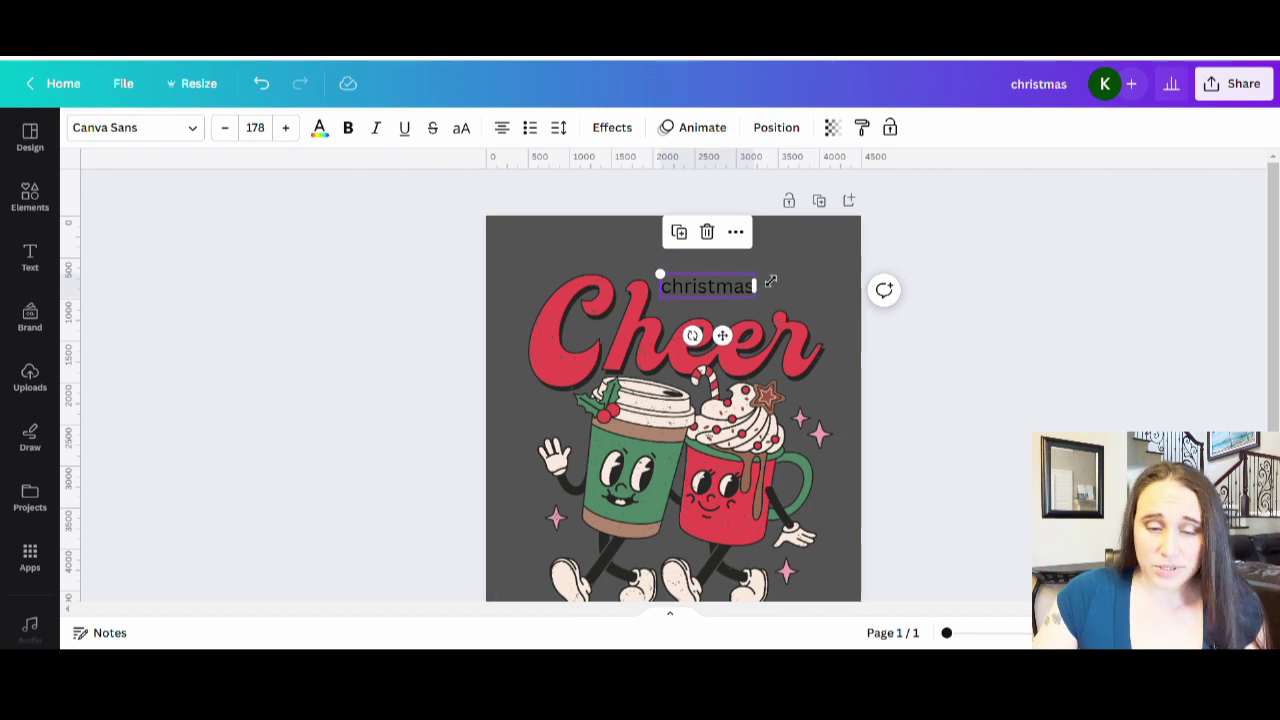
{"action": "mouse_move", "coordinate": [771, 282]}
{"action": "left_mouse_down"}
{"action": "mouse_move", "coordinate": [820, 256]}
{"action": "mouse_move", "coordinate": [790, 265]}
{"action": "left_mouse_up"}
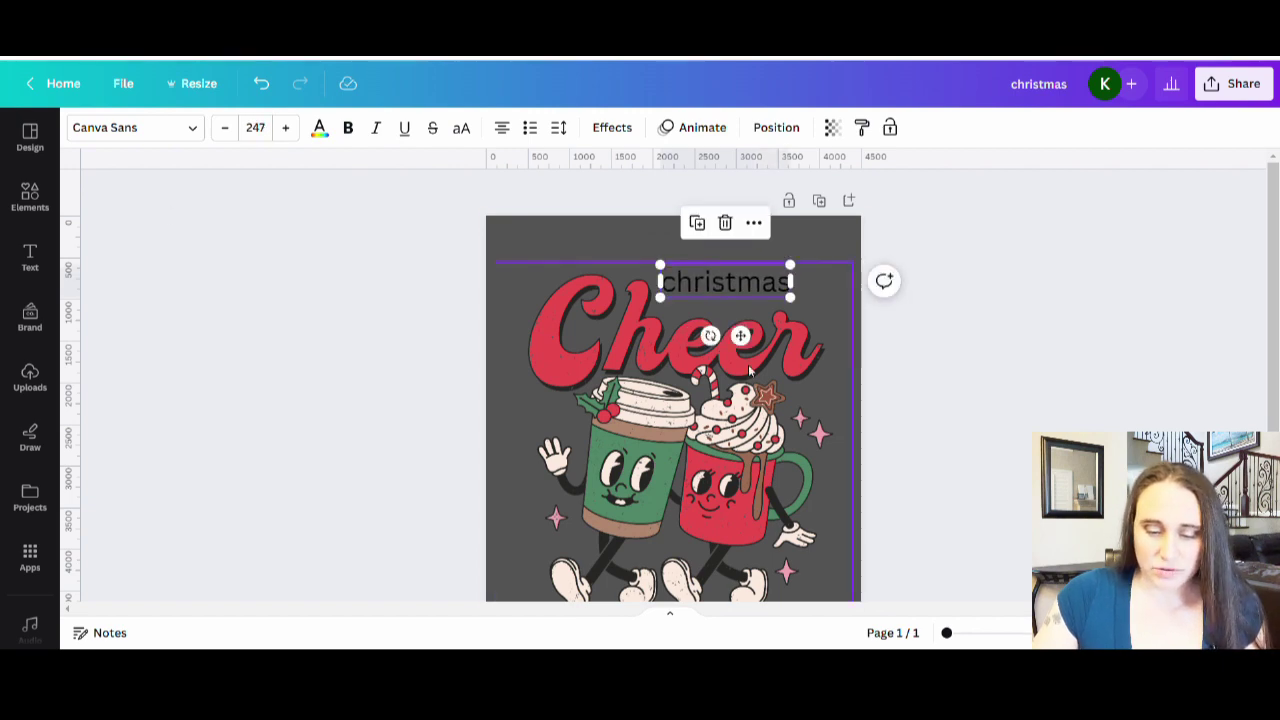
{"action": "left_click", "coordinate": [320, 128]}
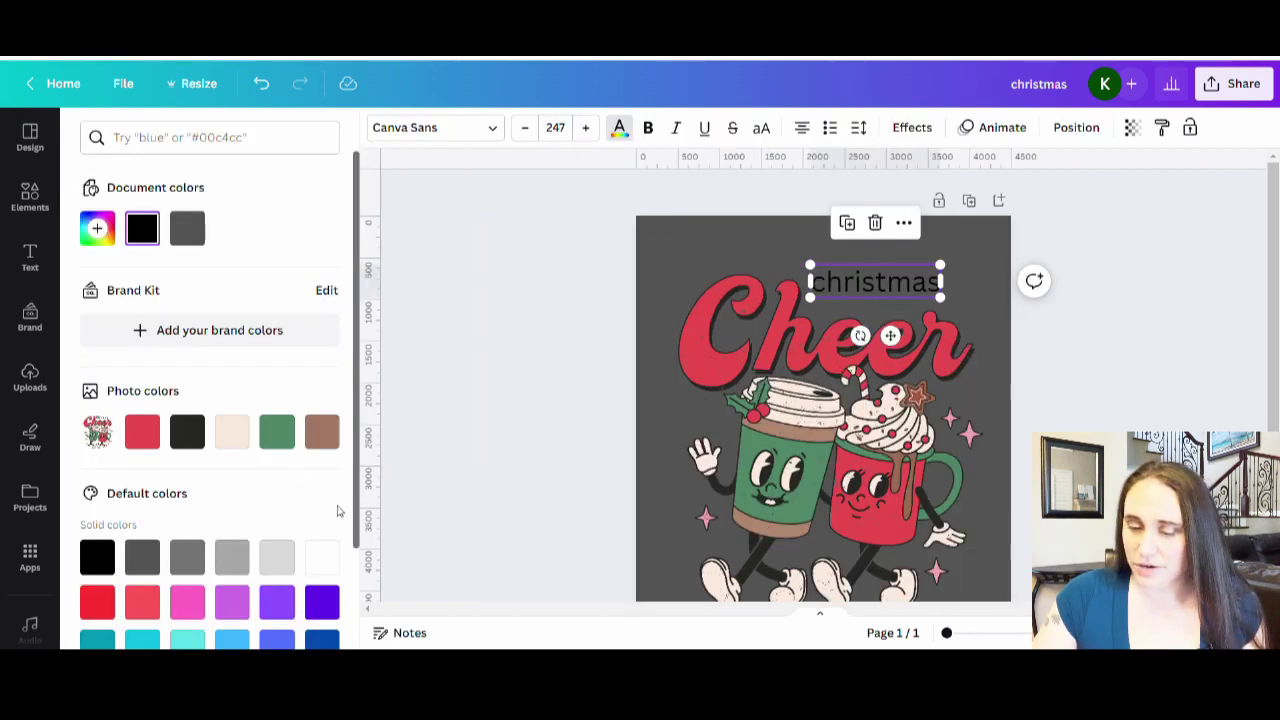
{"action": "left_click", "coordinate": [234, 438]}
{"action": "key", "text": "Escape"}
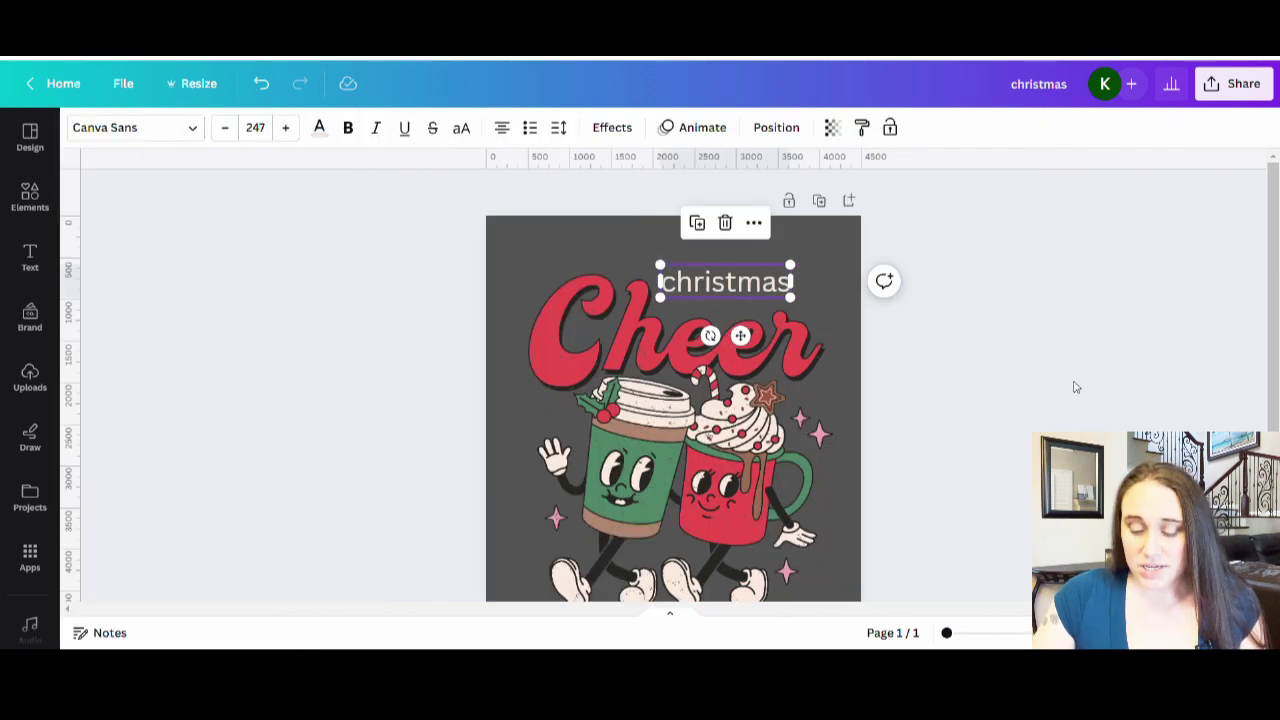
{"action": "key", "text": "Escape"}
Step: Add a second text box reading "in a cup" and place it below the walking cups' shoes
{"action": "scroll", "coordinate": [940, 360], "scroll_direction": "down", "scroll_amount": 1}
{"action": "left_click", "coordinate": [743, 567]}
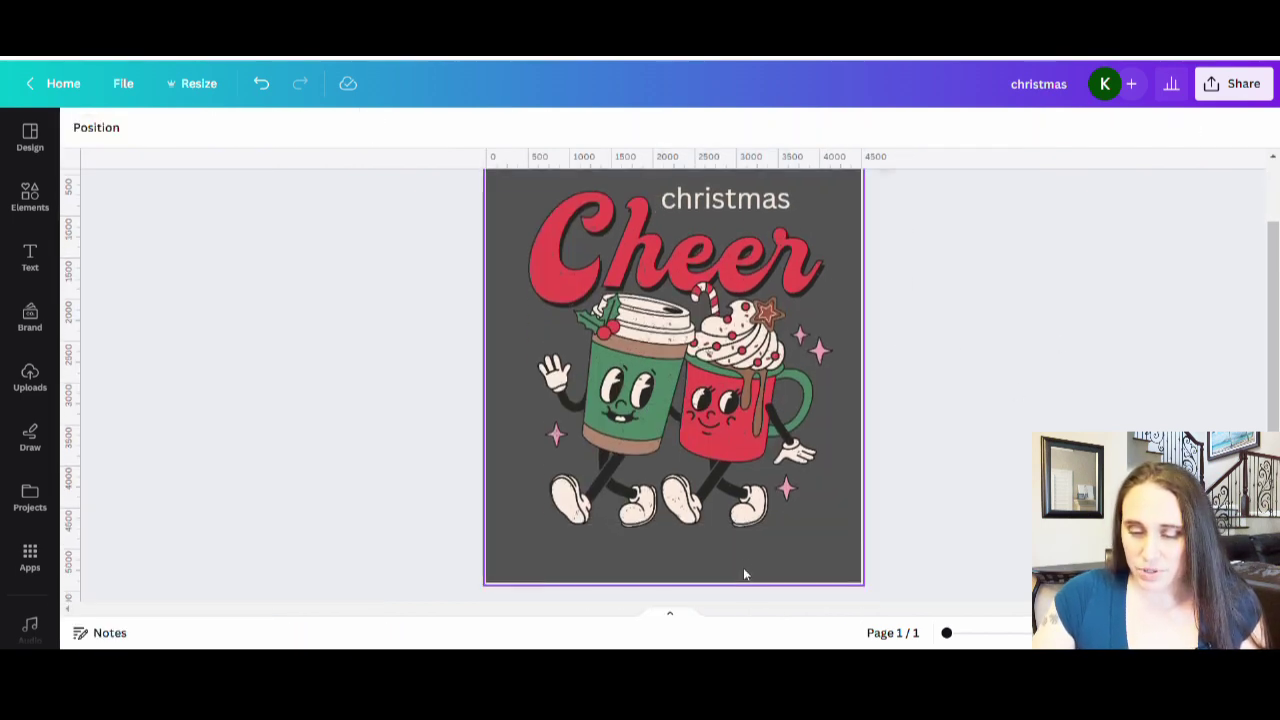
{"action": "key", "text": "t"}
{"action": "left_click", "coordinate": [810, 400]}
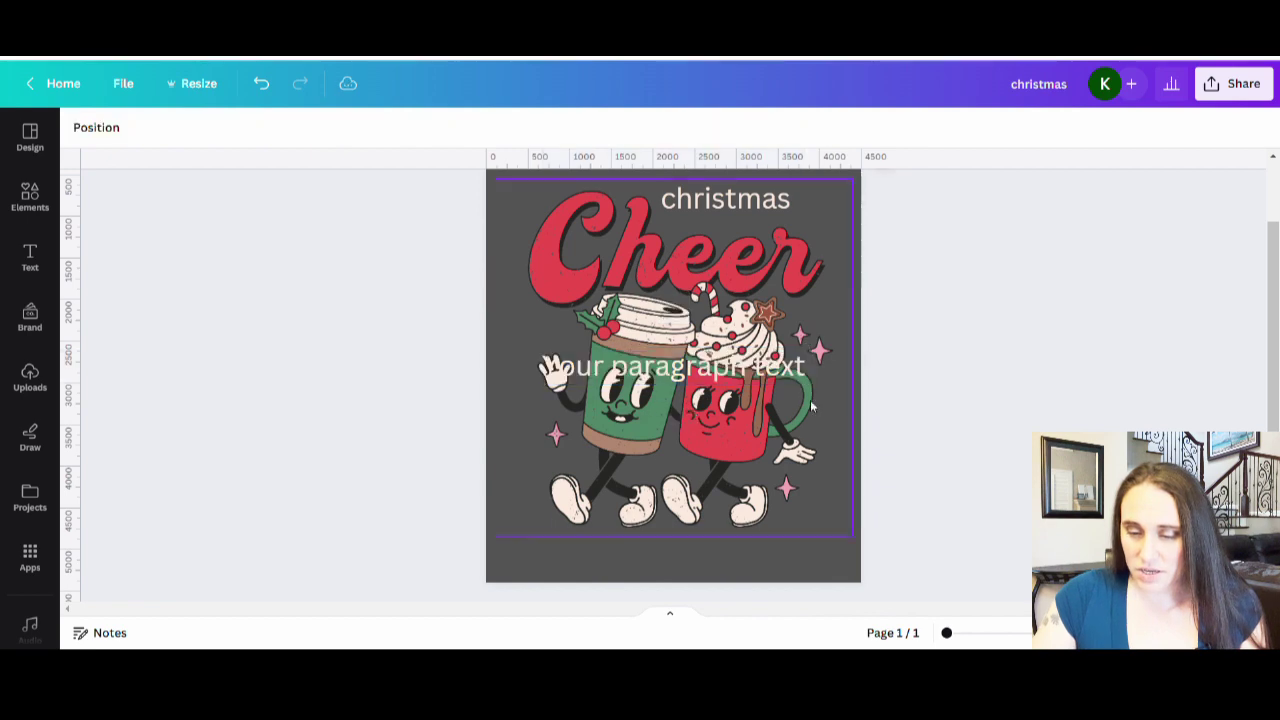
{"action": "left_click_drag", "start_coordinate": [745, 391], "coordinate": [756, 577]}
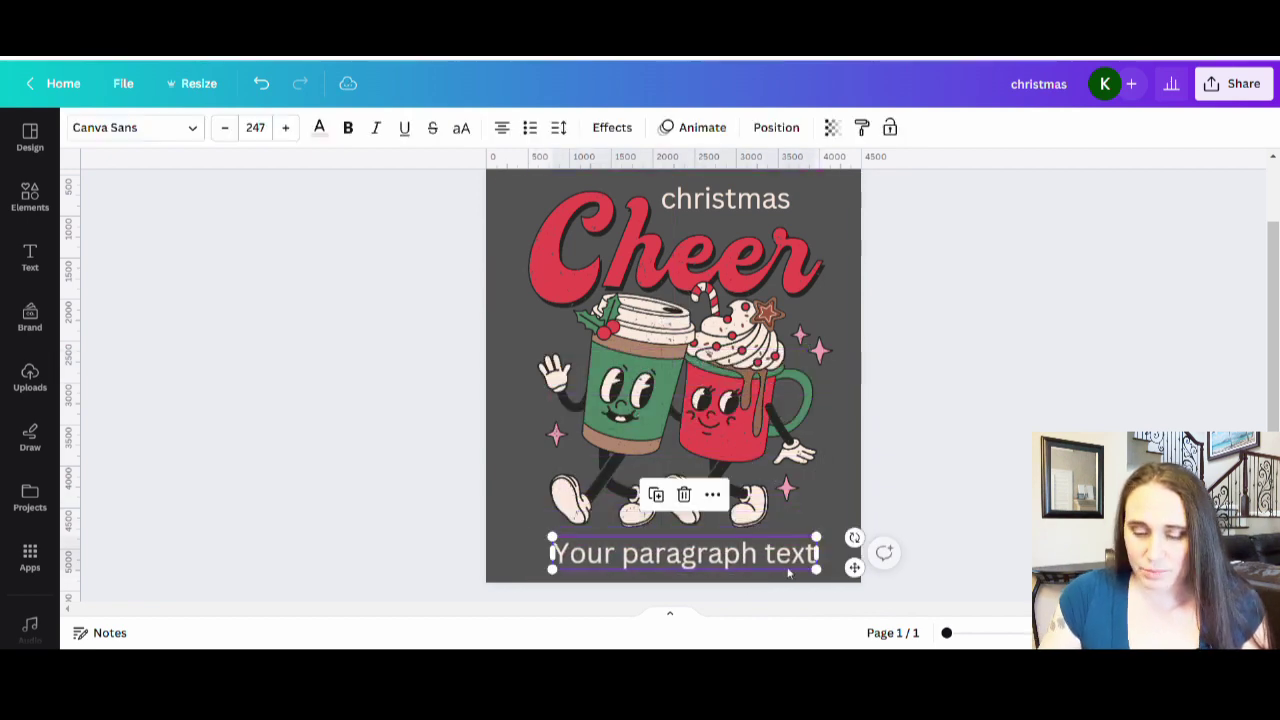
{"action": "double_click", "coordinate": [797, 573]}
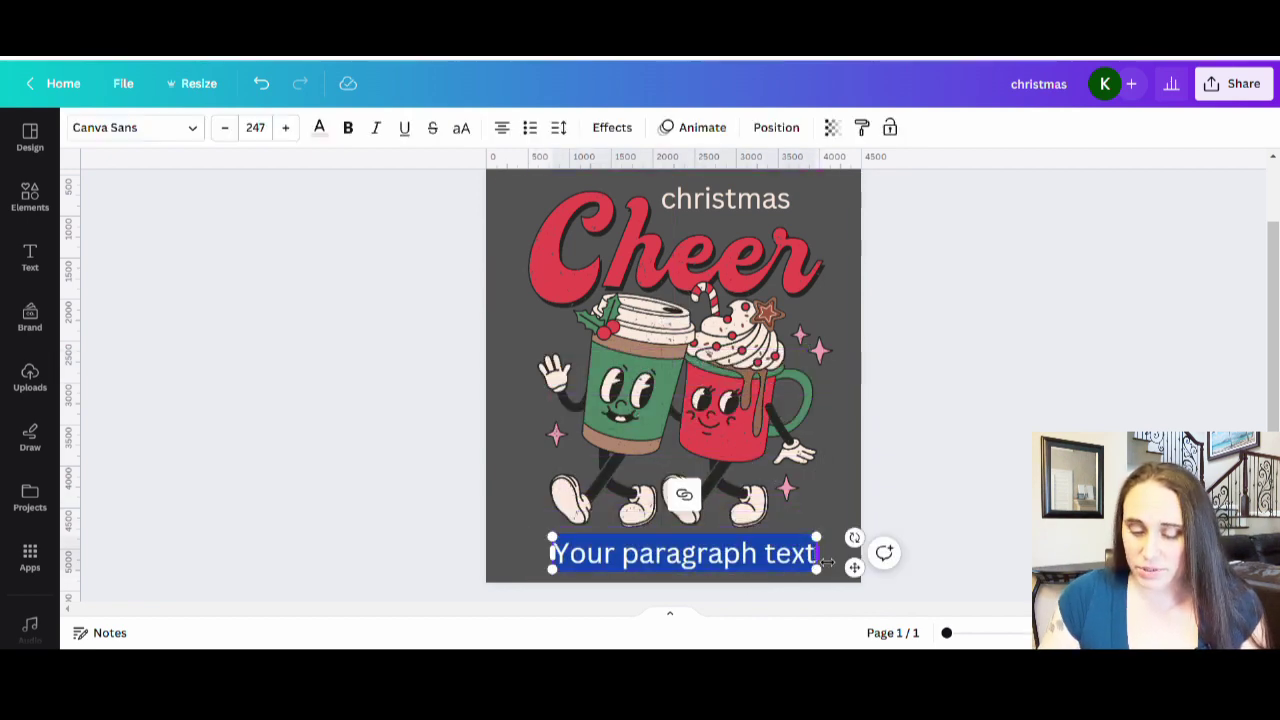
{"action": "type", "text": "in a cup"}
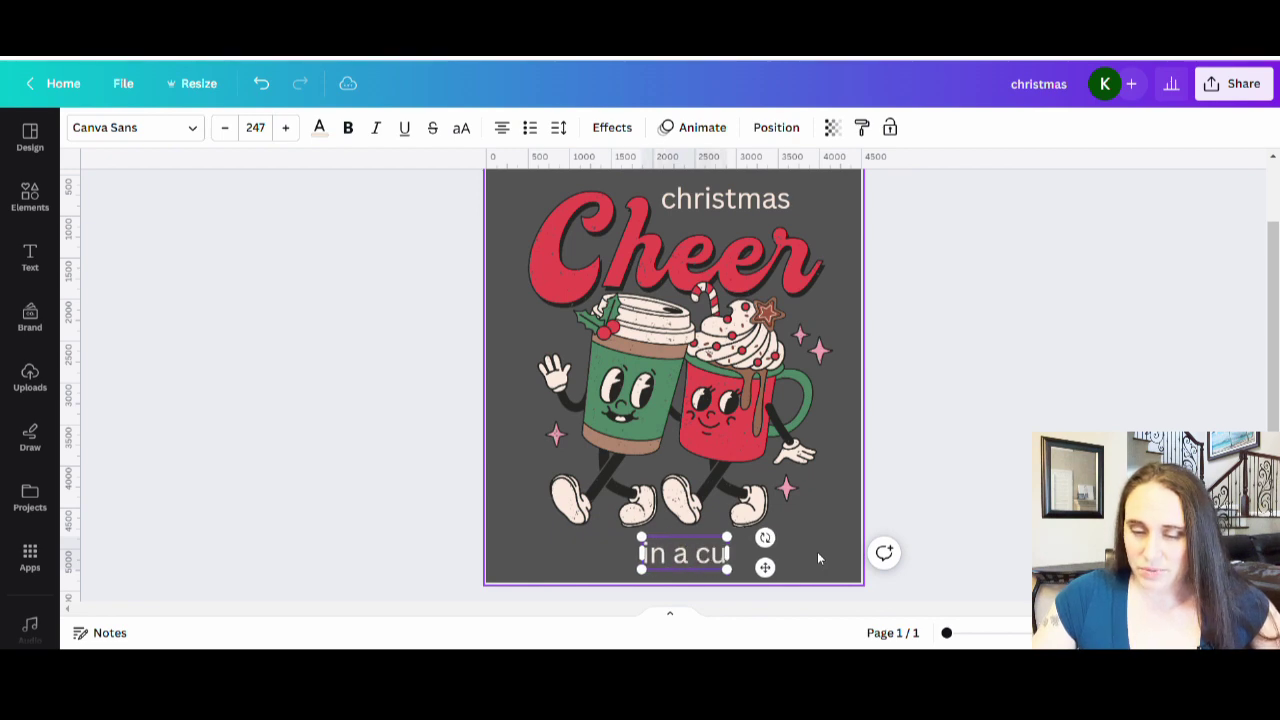
{"action": "left_click", "coordinate": [925, 438]}
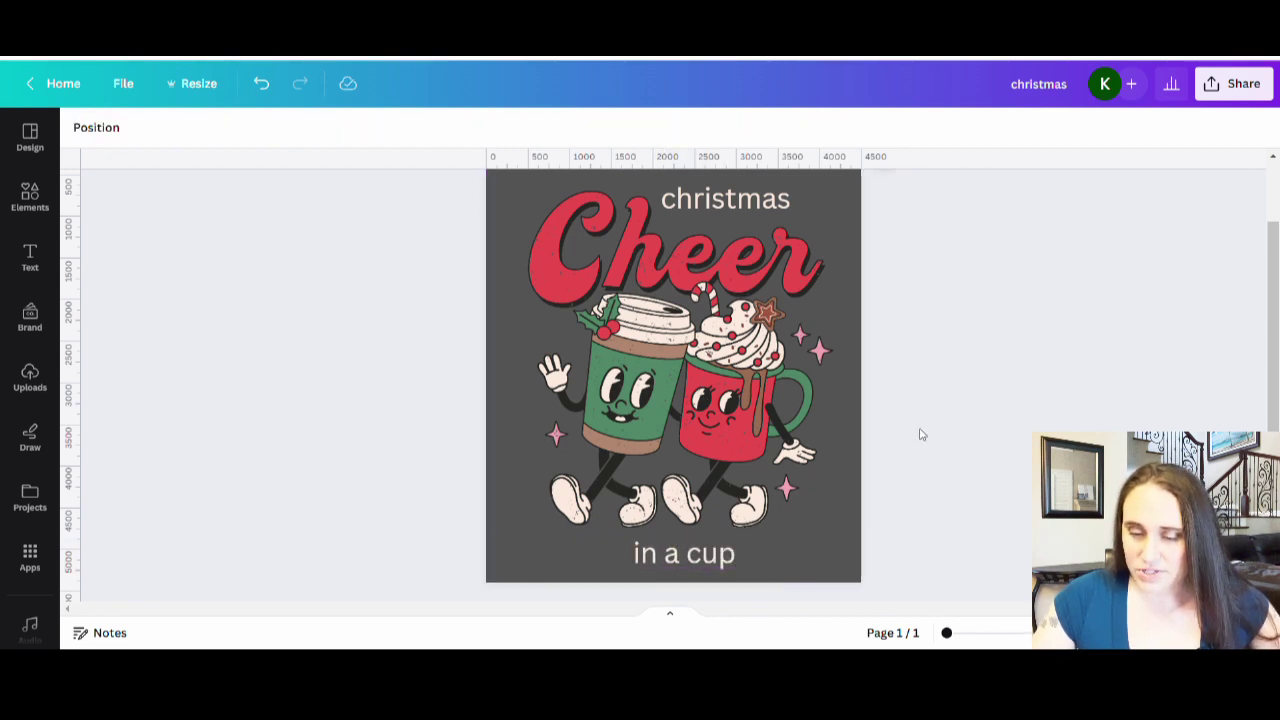
Step: Move the "christmas" text slightly up and raise the Cheer graphic closer beneath it
{"action": "scroll", "coordinate": [920, 435], "scroll_direction": "up", "scroll_amount": 2}
{"action": "left_click", "coordinate": [748, 264]}
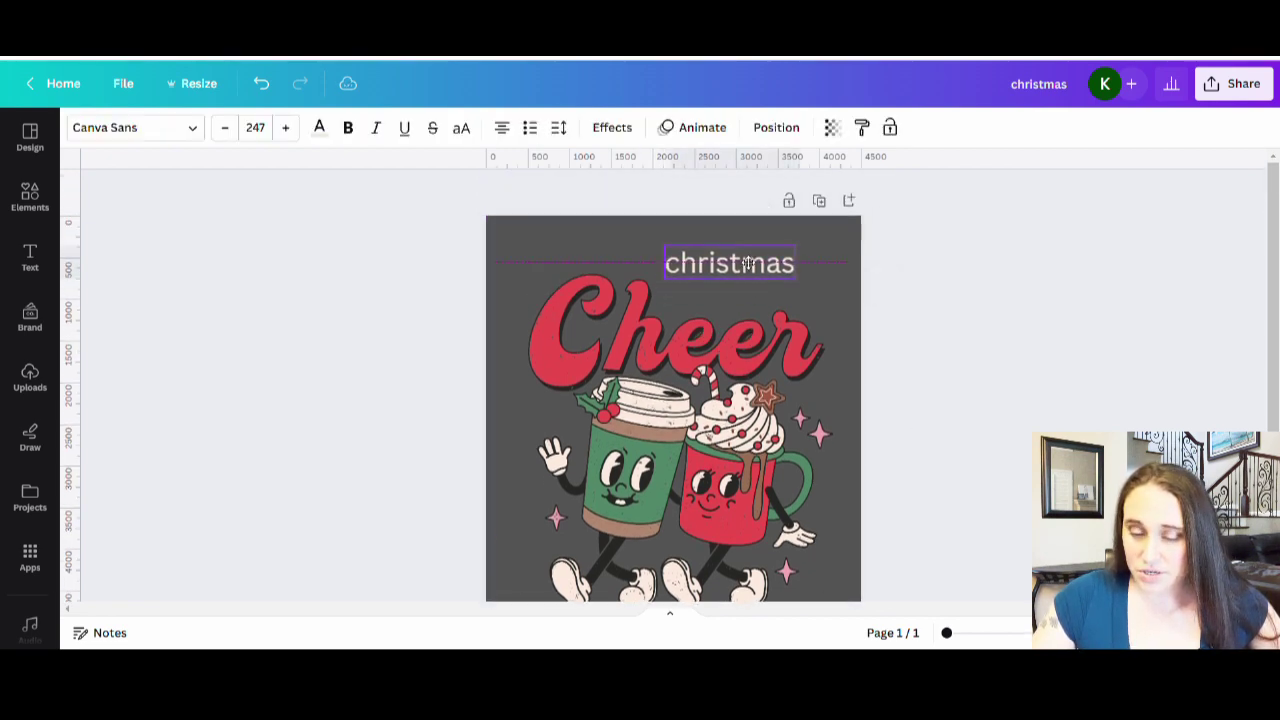
{"action": "left_click_drag", "start_coordinate": [666, 448], "coordinate": [666, 417]}
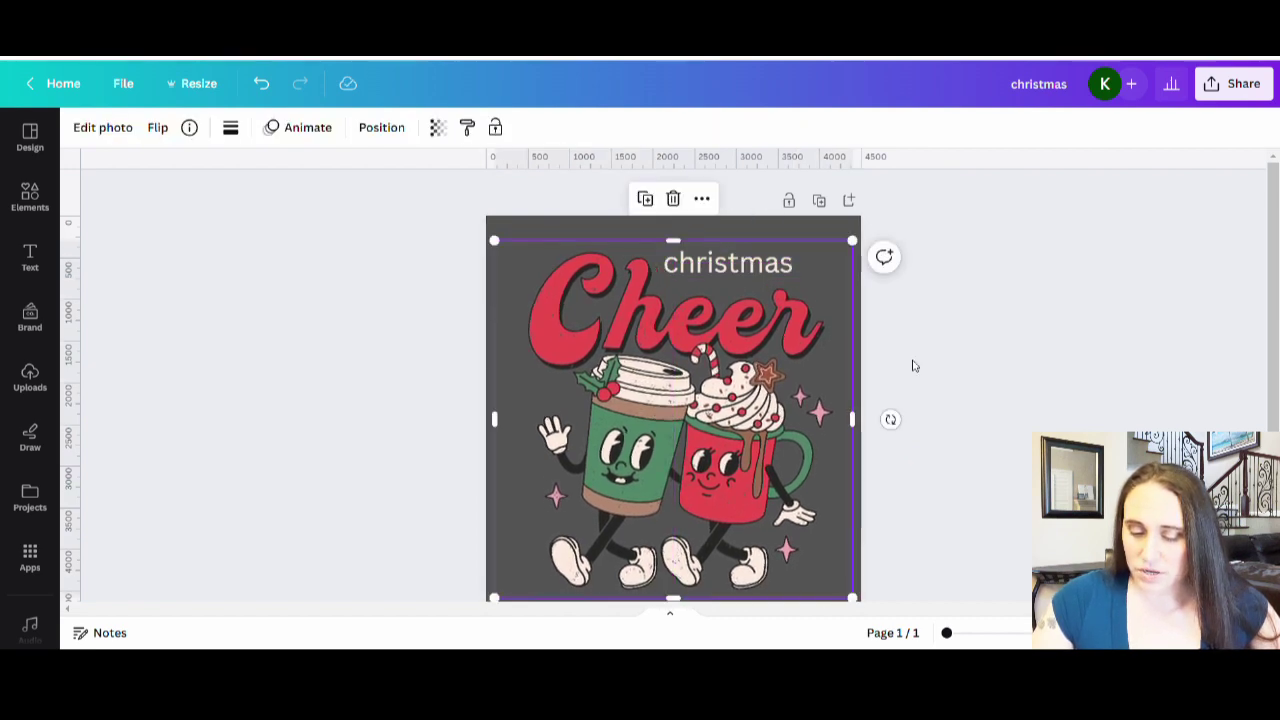
{"action": "left_click", "coordinate": [913, 366]}
Step: Shift the "in a cup" text slightly up and to the right beneath the cups' shoes
{"action": "scroll", "coordinate": [900, 375], "scroll_direction": "down", "scroll_amount": 3}
{"action": "left_click", "coordinate": [700, 533]}
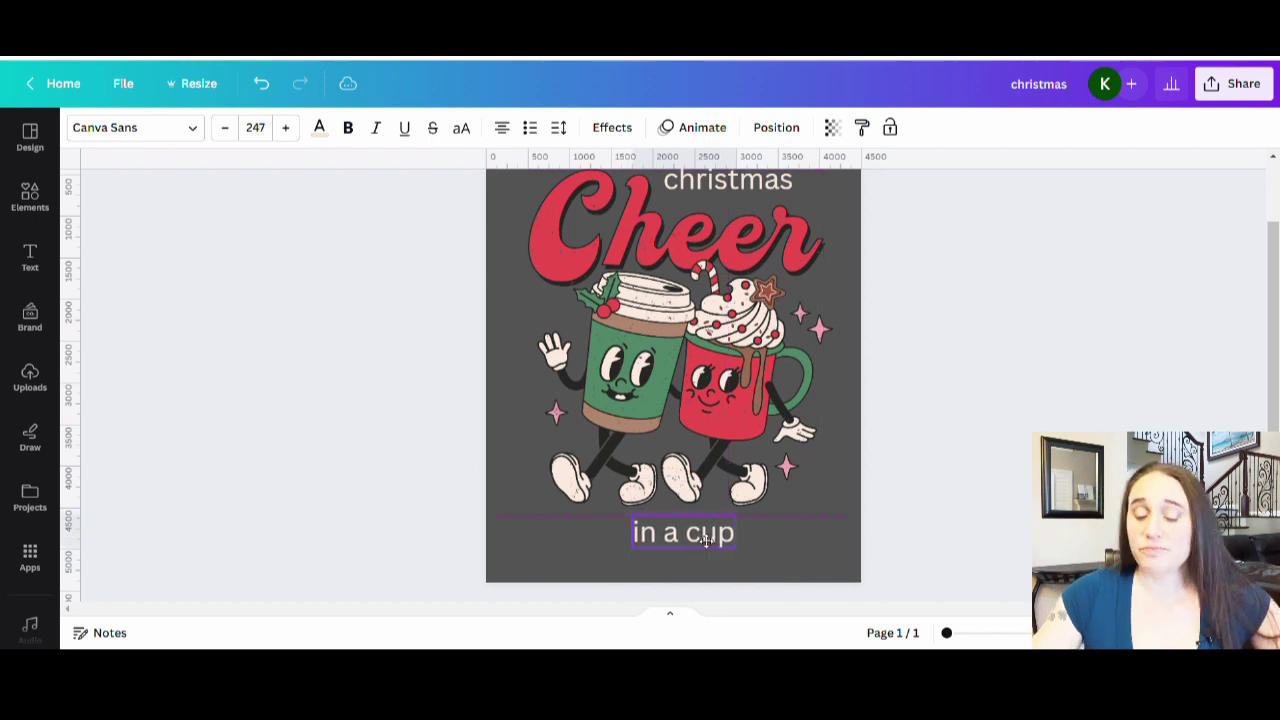
{"action": "left_click_drag", "start_coordinate": [706, 540], "coordinate": [712, 553]}
{"action": "left_click", "coordinate": [955, 395]}
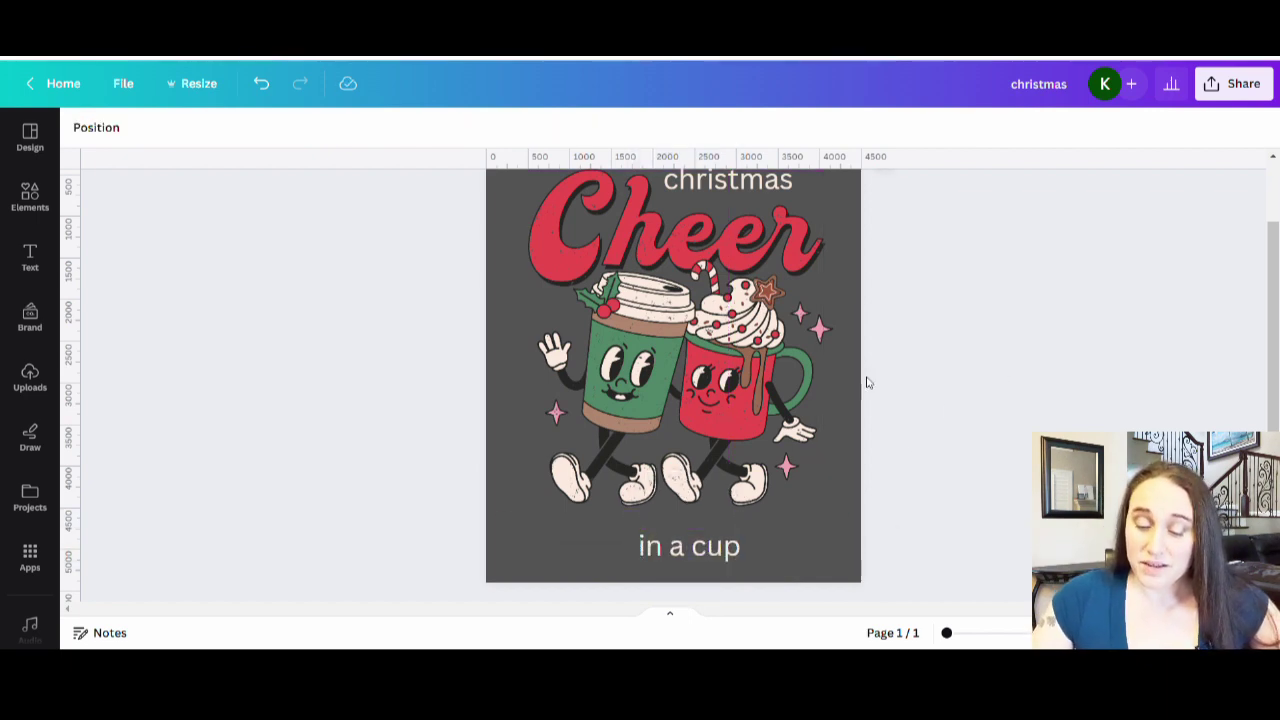
Step: Search the fonts for "super vibes" and set the "christmas" text to Super Vibes Rough
{"action": "scroll", "coordinate": [841, 432], "scroll_direction": "up", "scroll_amount": 3}
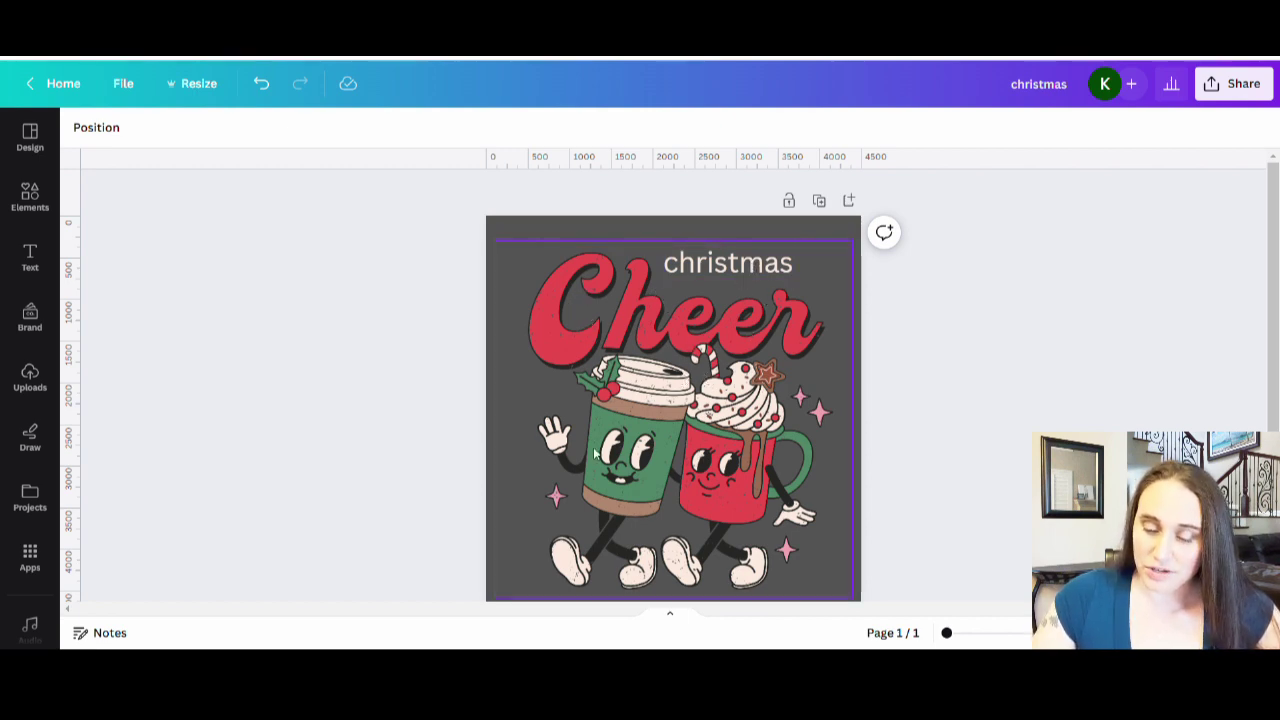
{"action": "scroll", "coordinate": [640, 425], "scroll_direction": "down", "scroll_amount": 2}
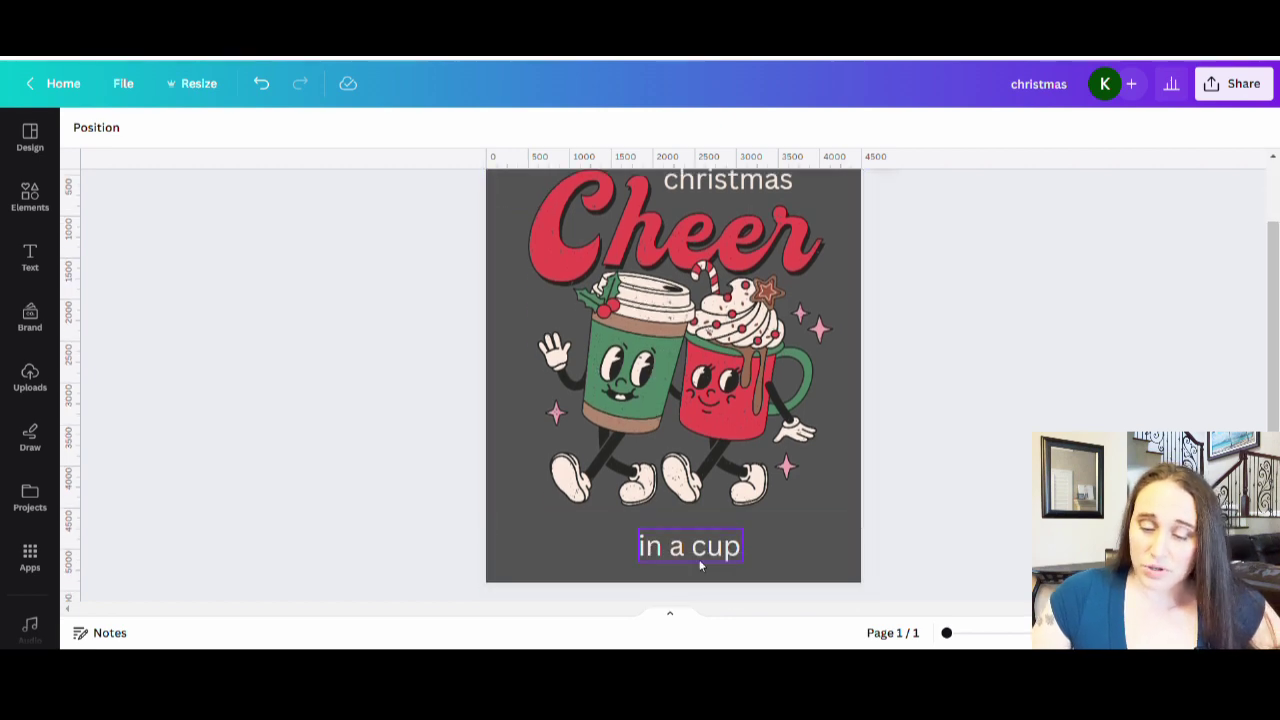
{"action": "scroll", "coordinate": [676, 466], "scroll_direction": "up", "scroll_amount": 2}
{"action": "left_click", "coordinate": [747, 268]}
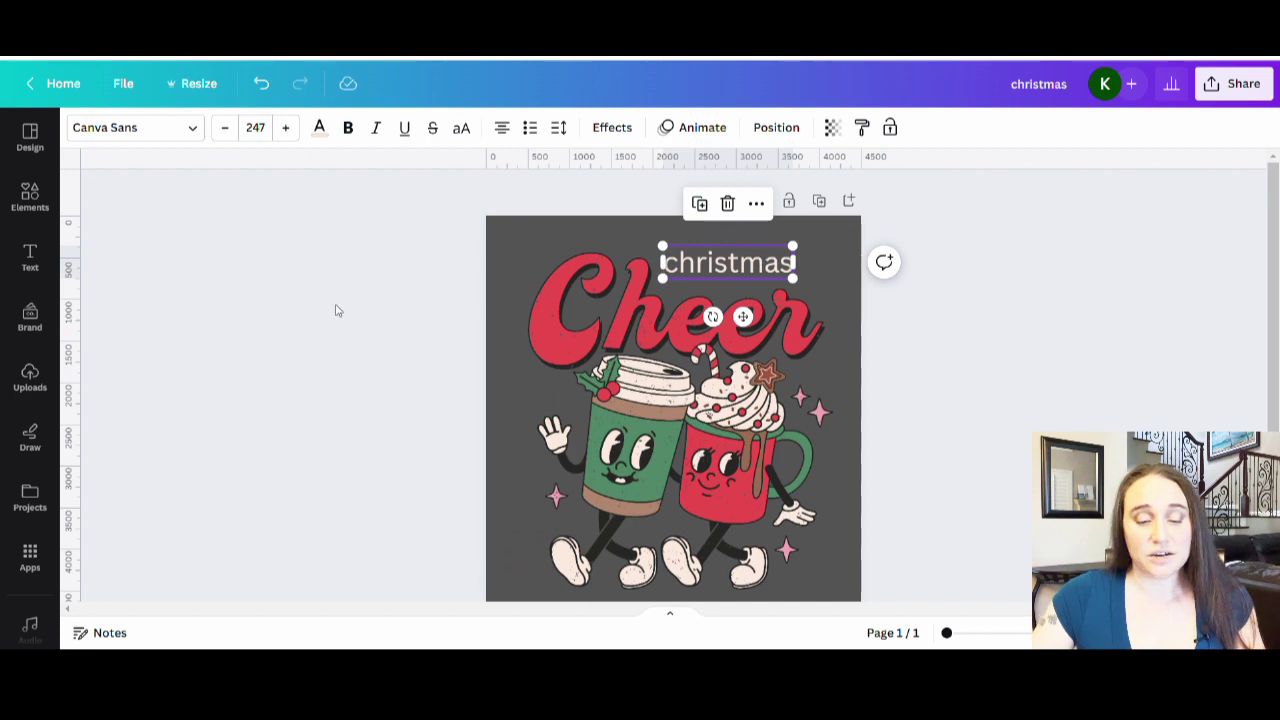
{"action": "left_click", "coordinate": [126, 133]}
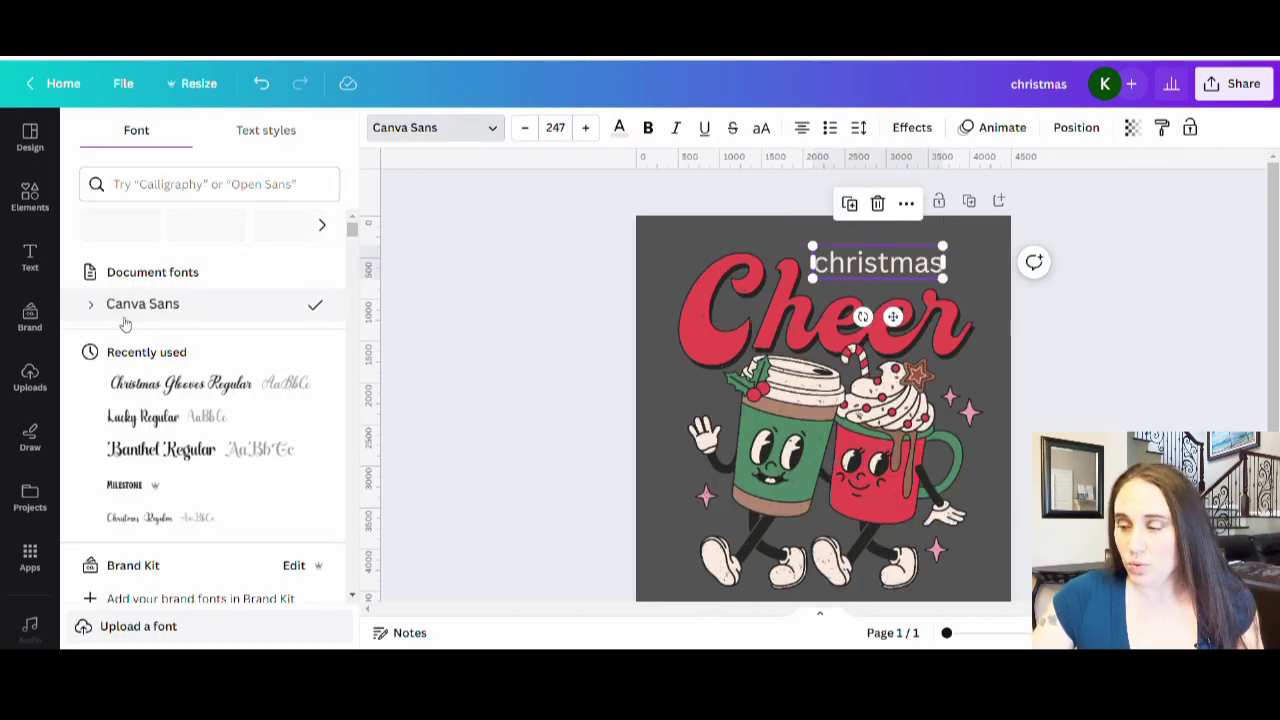
{"action": "left_click", "coordinate": [138, 190]}
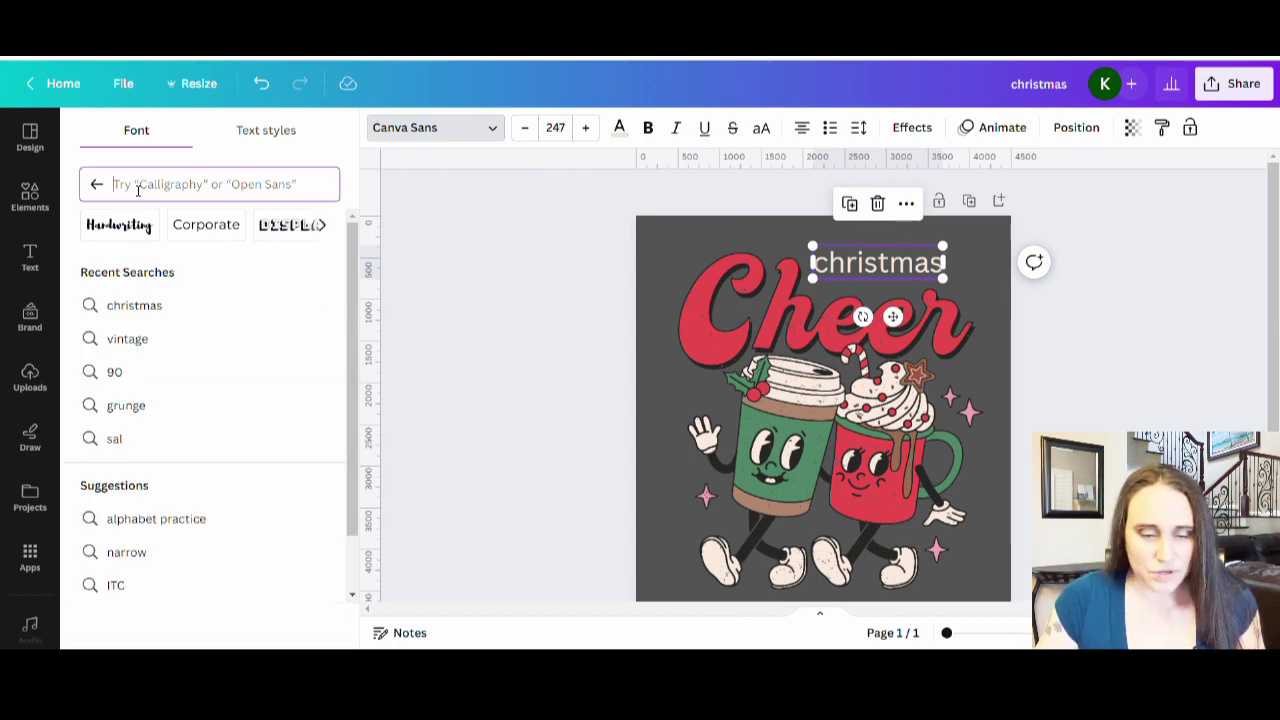
{"action": "type", "text": "s"}
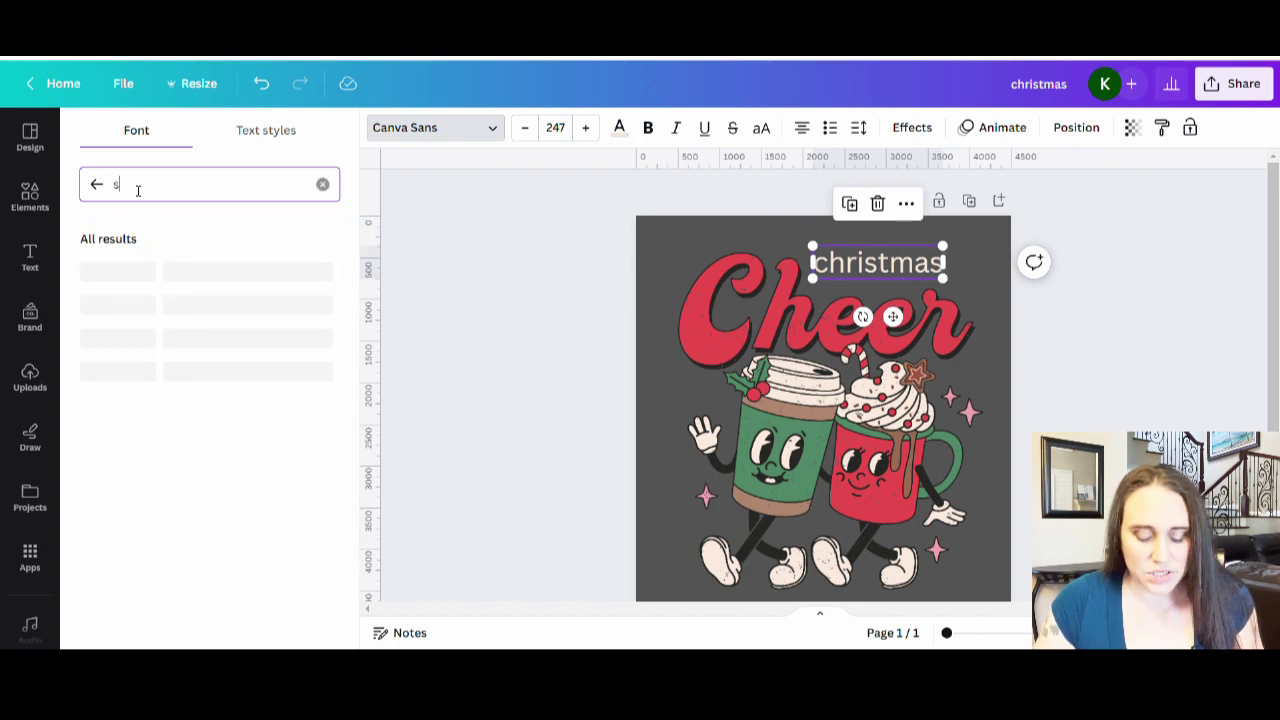
{"action": "type", "text": "uper vibes"}
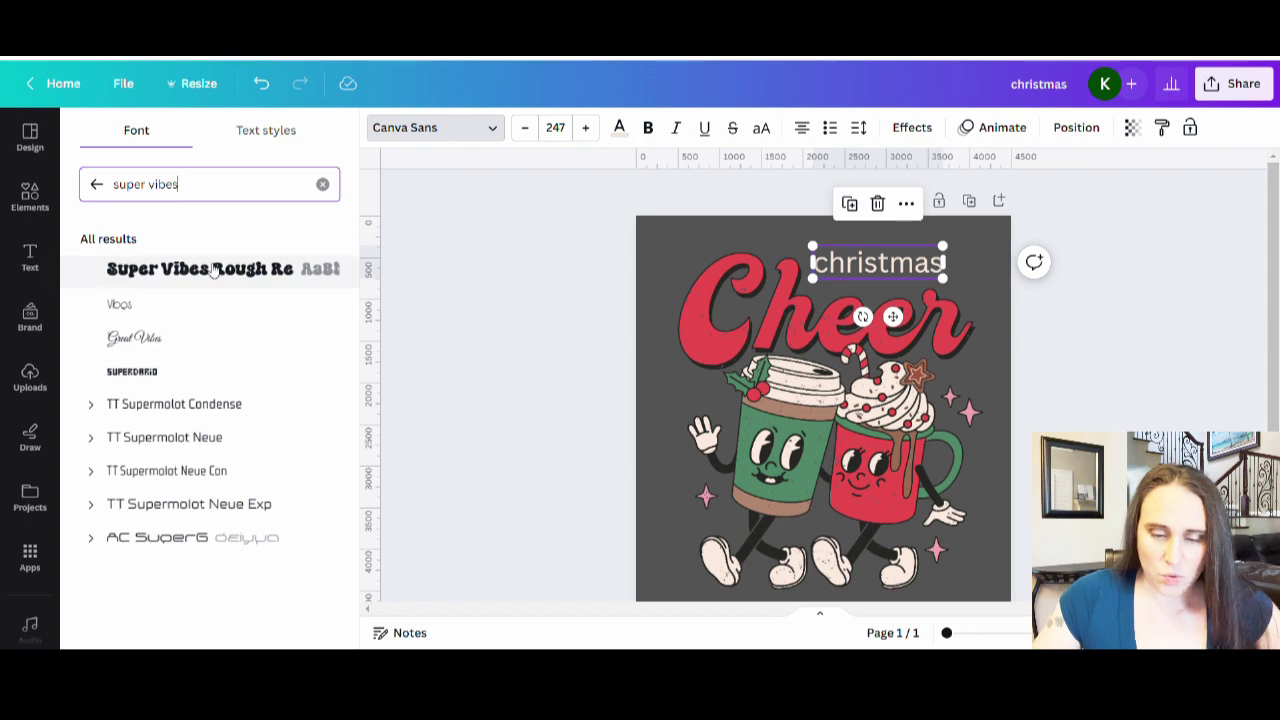
{"action": "left_click", "coordinate": [163, 279]}
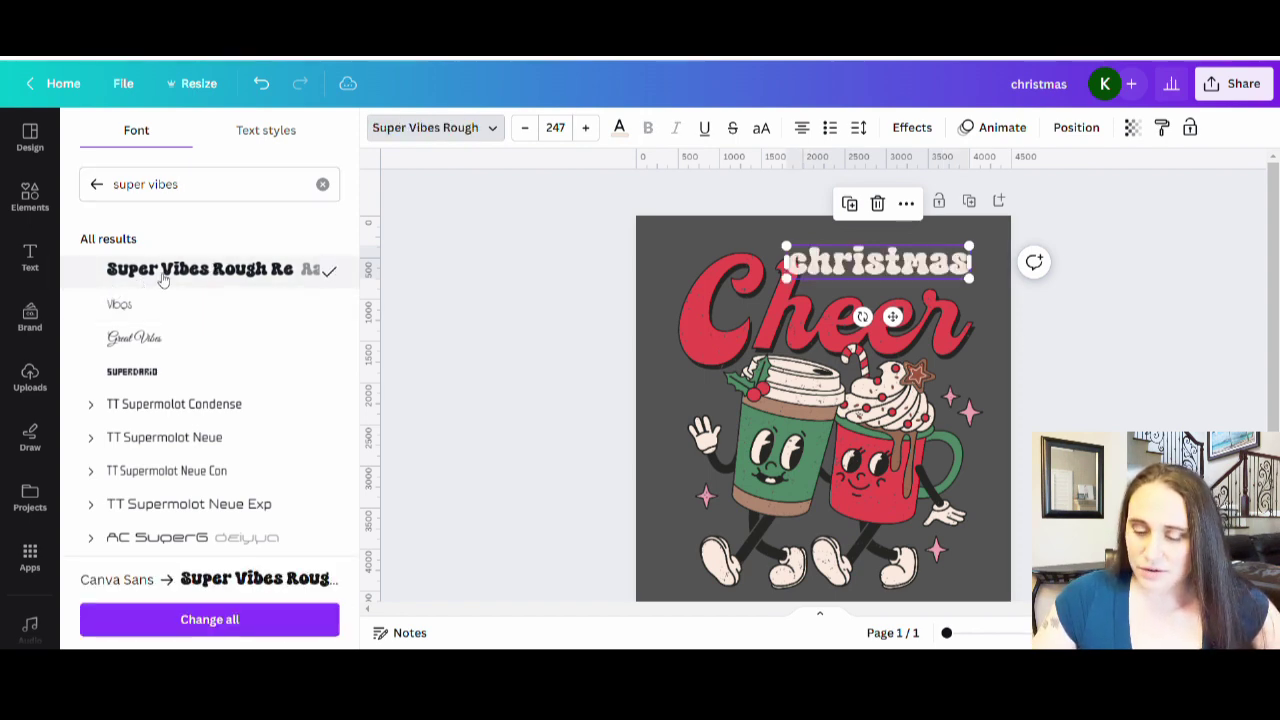
Step: Change the font of the "in a cup" text to Super Vibes Rough
{"action": "scroll", "coordinate": [810, 546], "scroll_direction": "down", "scroll_amount": 2}
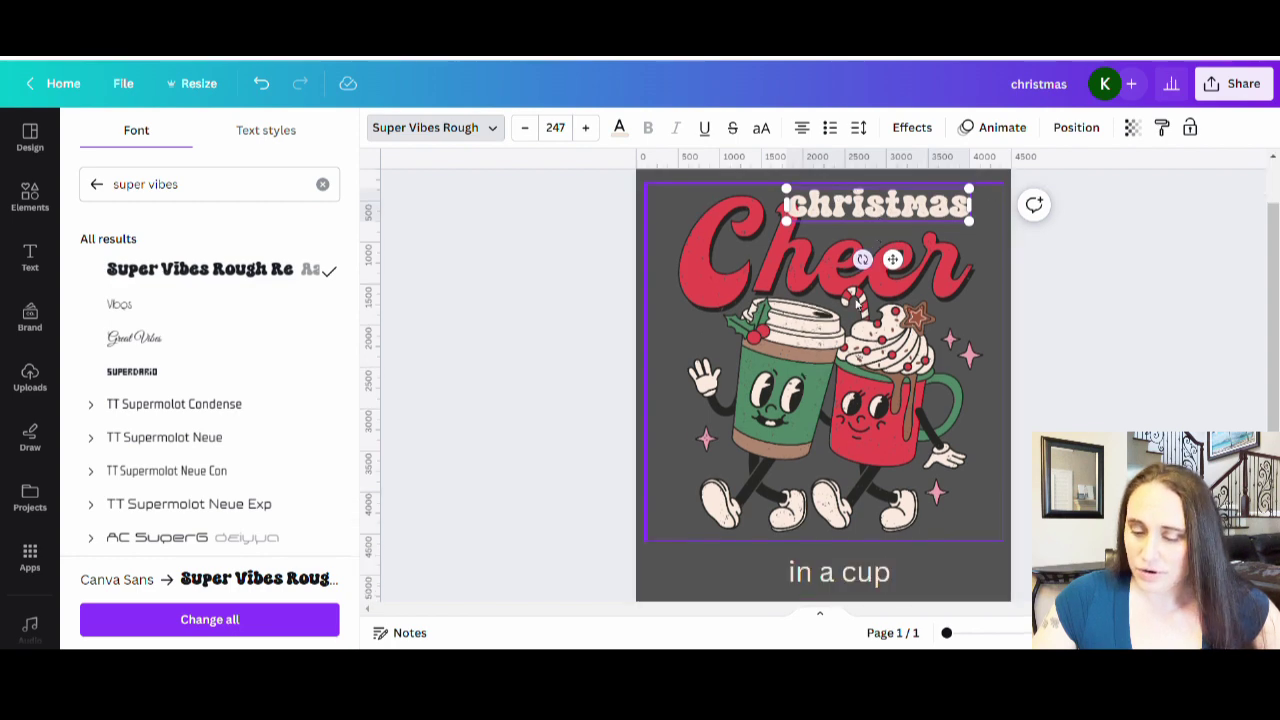
{"action": "left_click", "coordinate": [810, 546]}
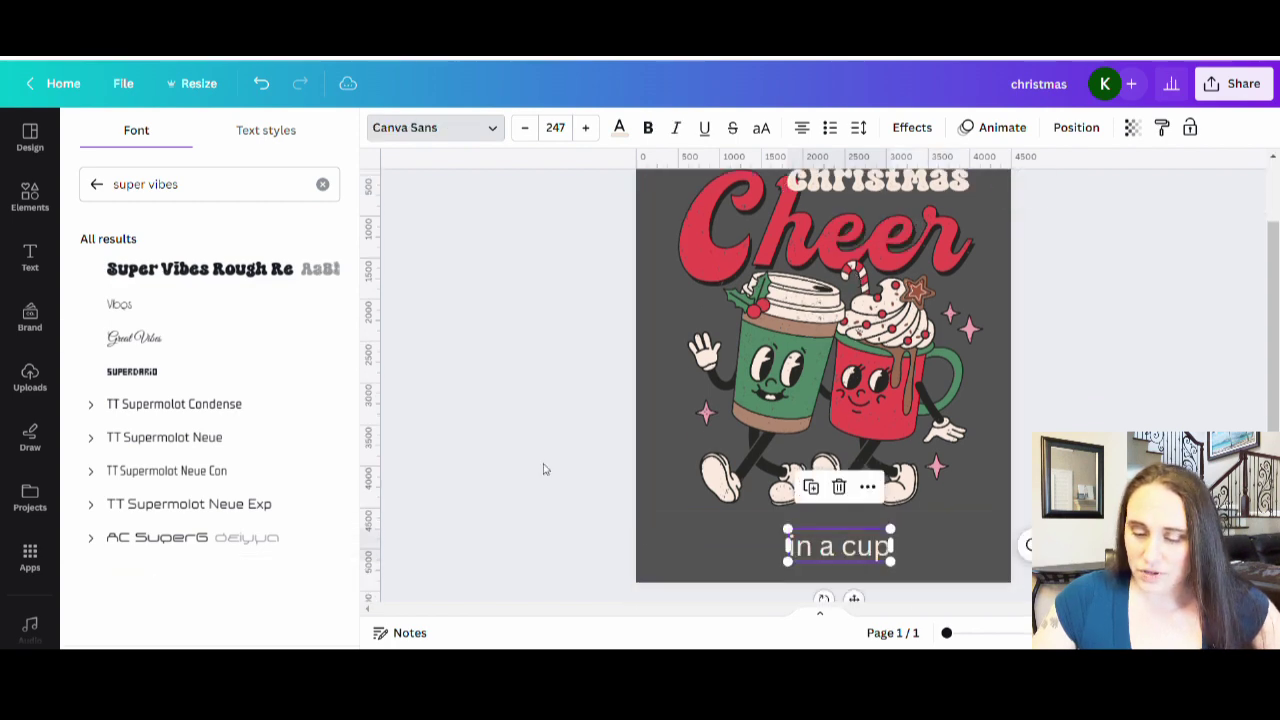
{"action": "left_click", "coordinate": [214, 268]}
{"action": "left_click", "coordinate": [612, 428]}
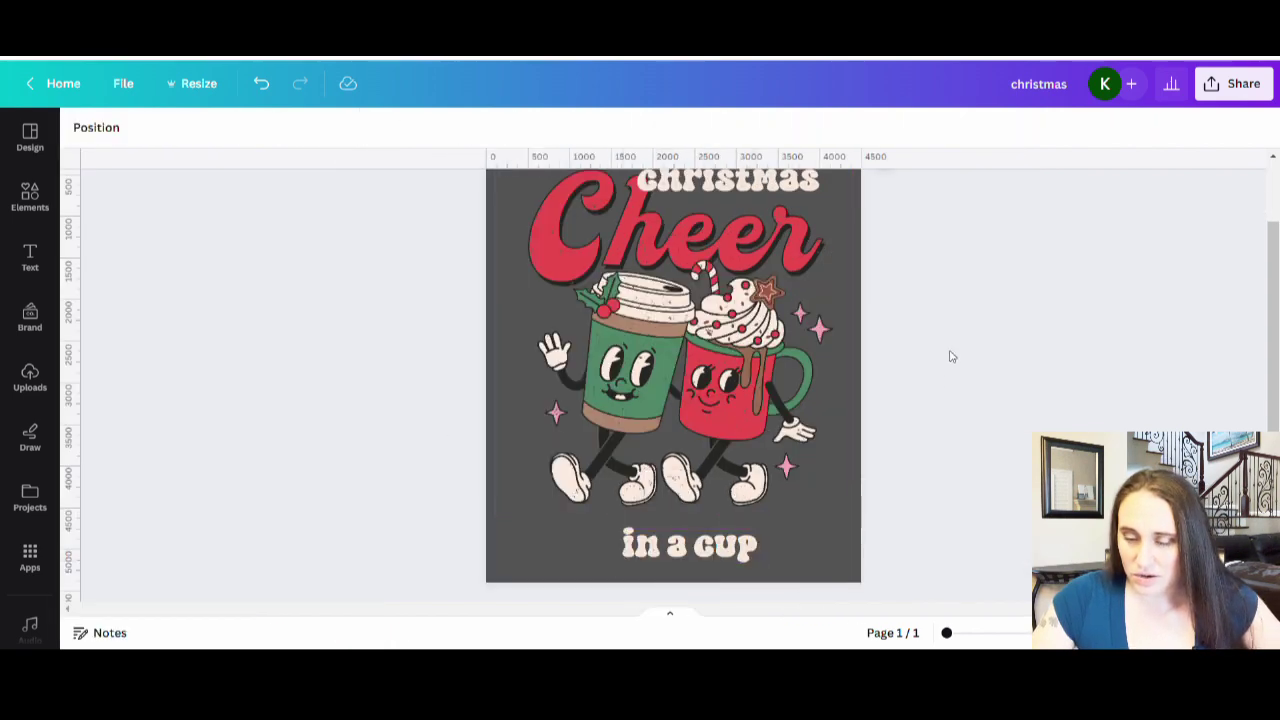
Step: Shift the "christmas" text slightly right and down, and move "in a cup" slightly up and left, closer to the cups' shoes
{"action": "scroll", "coordinate": [952, 357], "scroll_direction": "up", "scroll_amount": 1}
{"action": "left_click", "coordinate": [749, 282]}
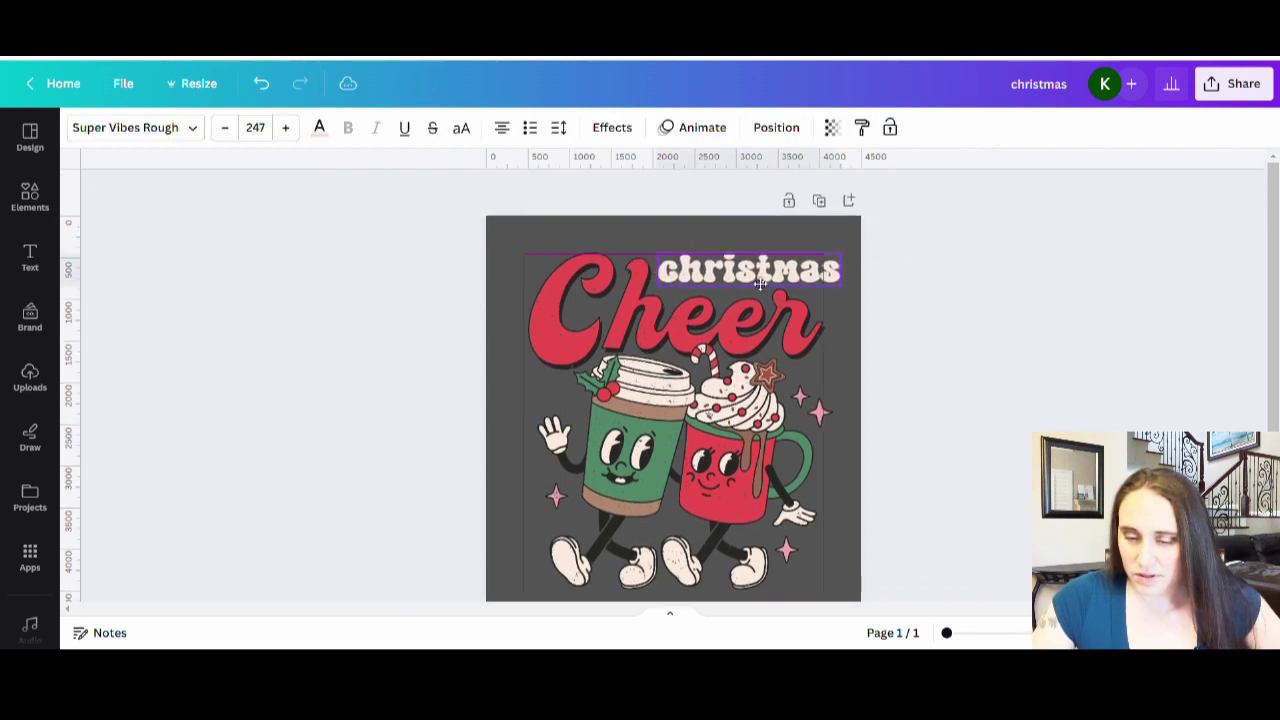
{"action": "scroll", "coordinate": [715, 400], "scroll_direction": "down", "scroll_amount": 2}
{"action": "left_click", "coordinate": [681, 528]}
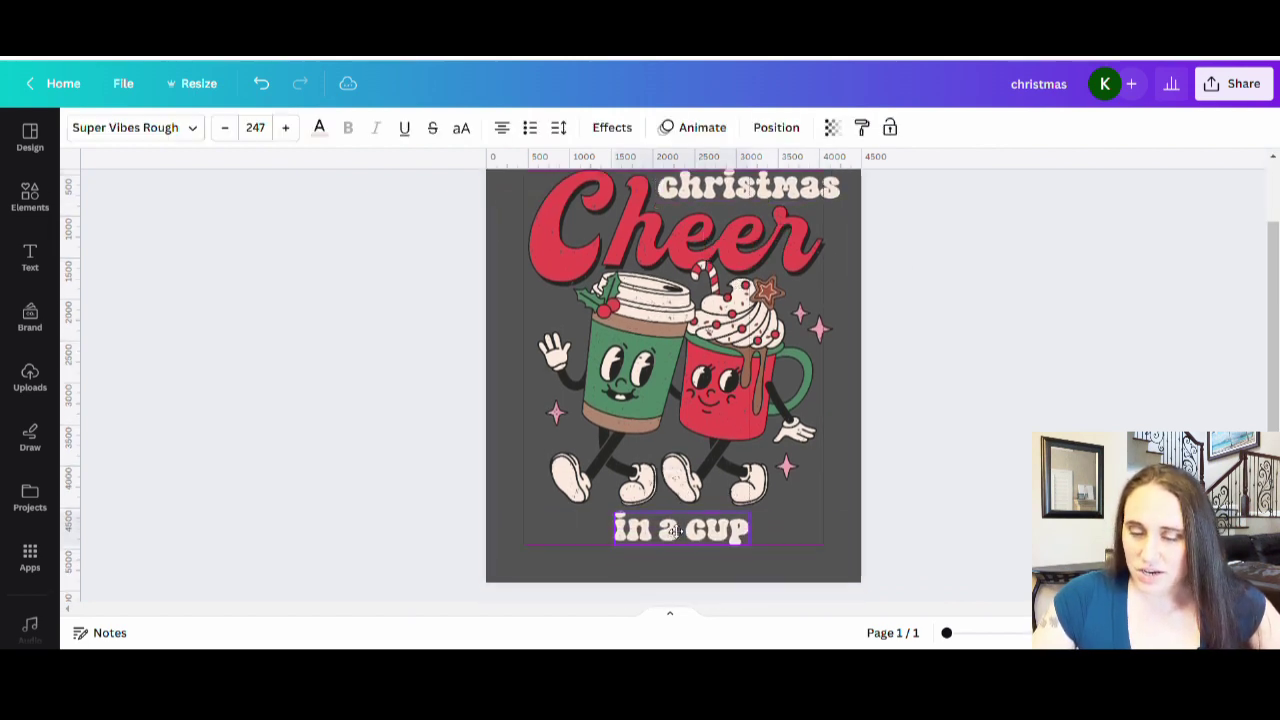
{"action": "scroll", "coordinate": [753, 265], "scroll_direction": "up", "scroll_amount": 2}
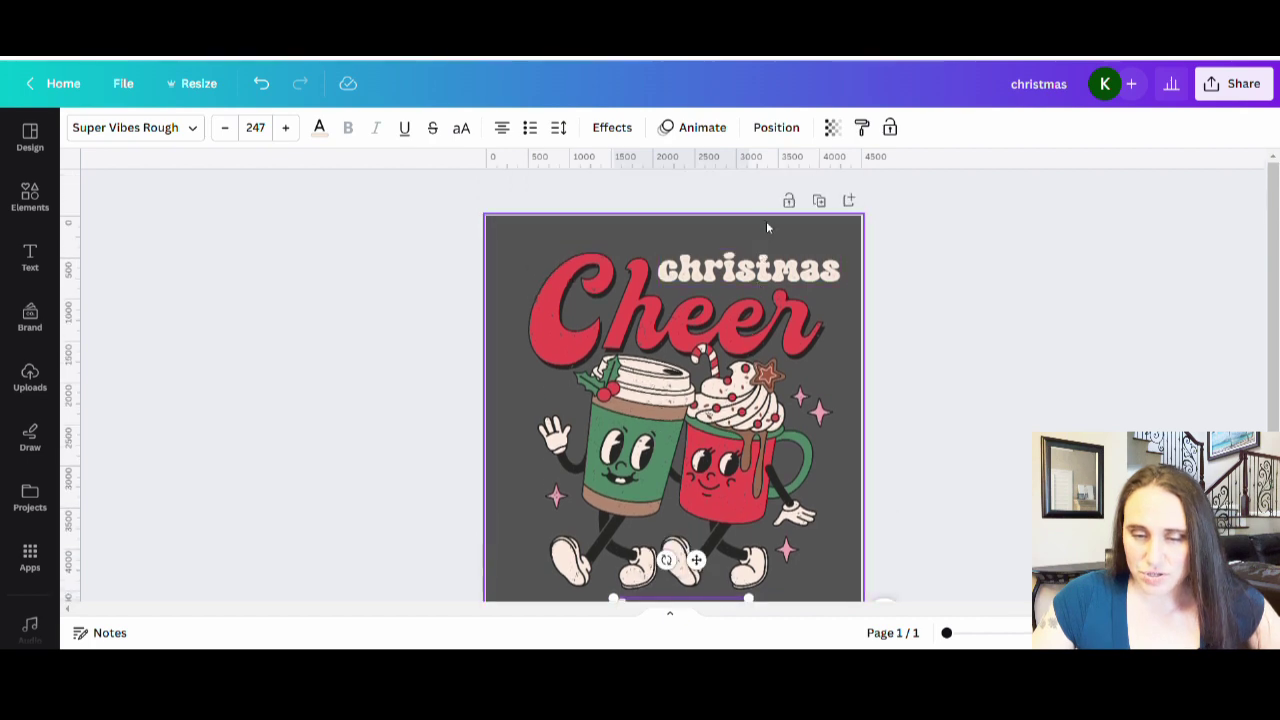
Step: Convert both the "christmas" and "in a cup" texts to all uppercase
{"action": "left_click", "coordinate": [760, 283]}
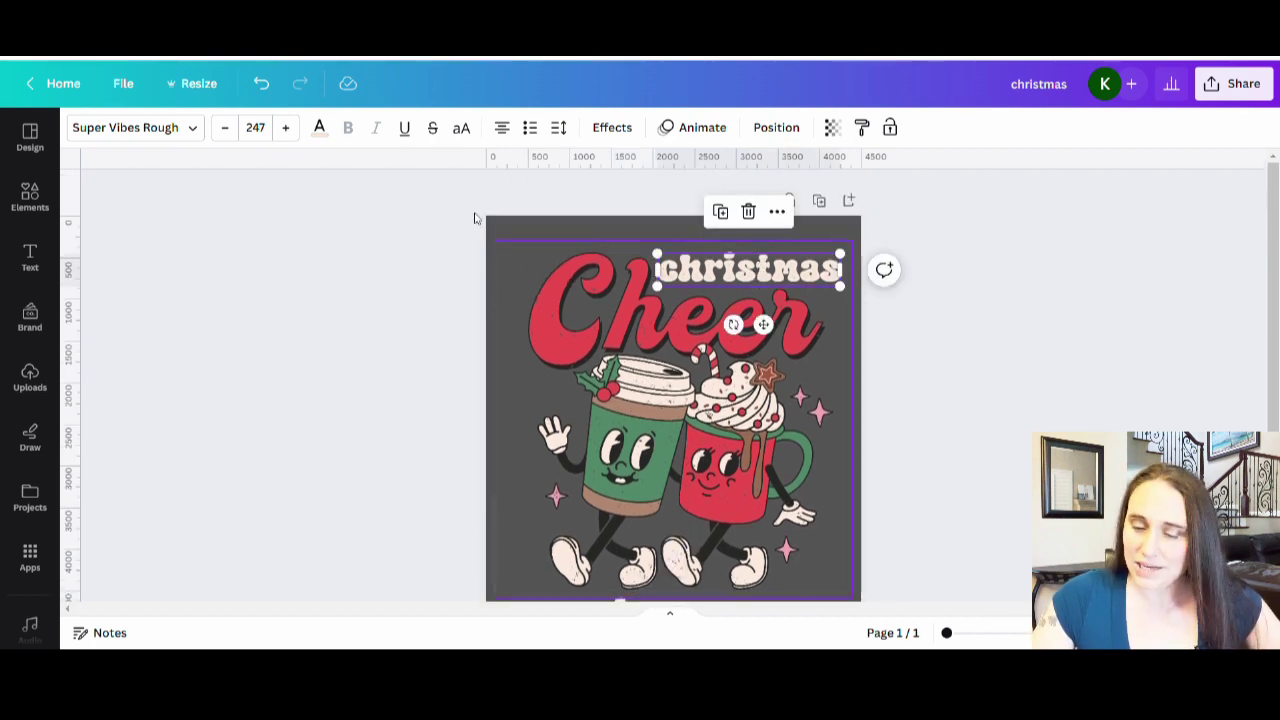
{"action": "left_click", "coordinate": [461, 130]}
{"action": "scroll", "coordinate": [640, 400], "scroll_direction": "down", "scroll_amount": 2}
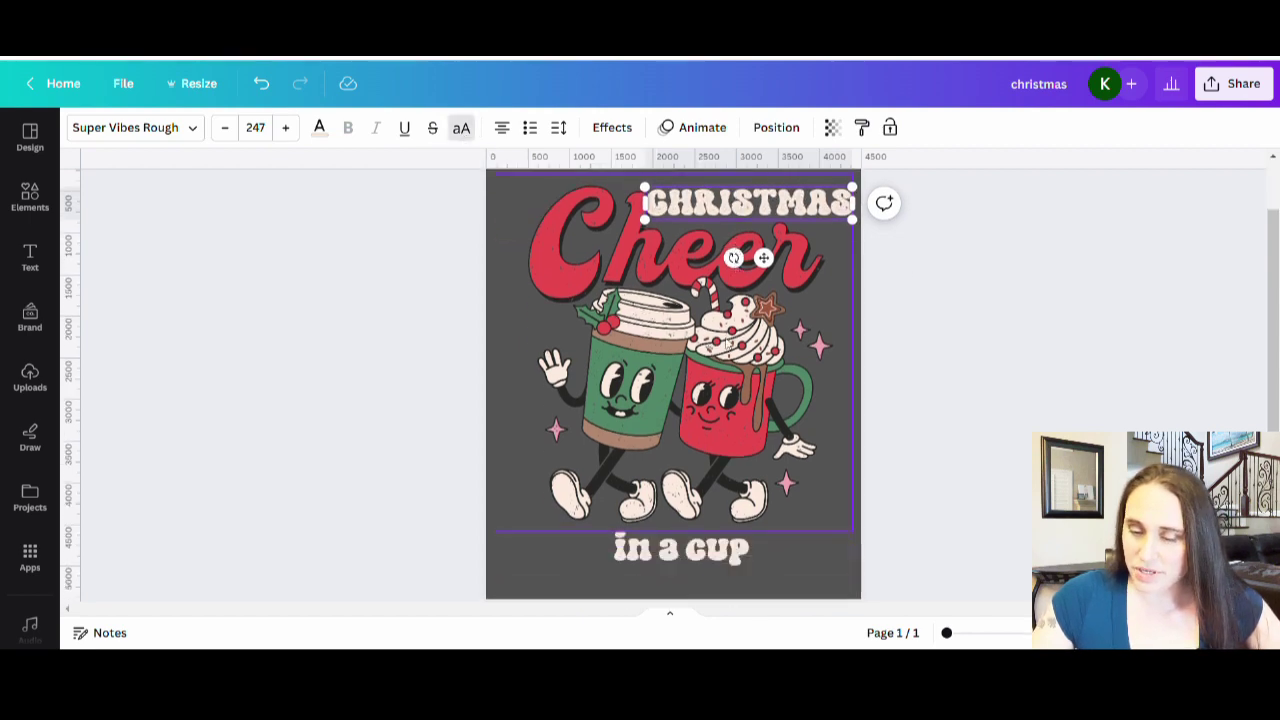
{"action": "left_click", "coordinate": [645, 531]}
{"action": "left_click", "coordinate": [461, 128]}
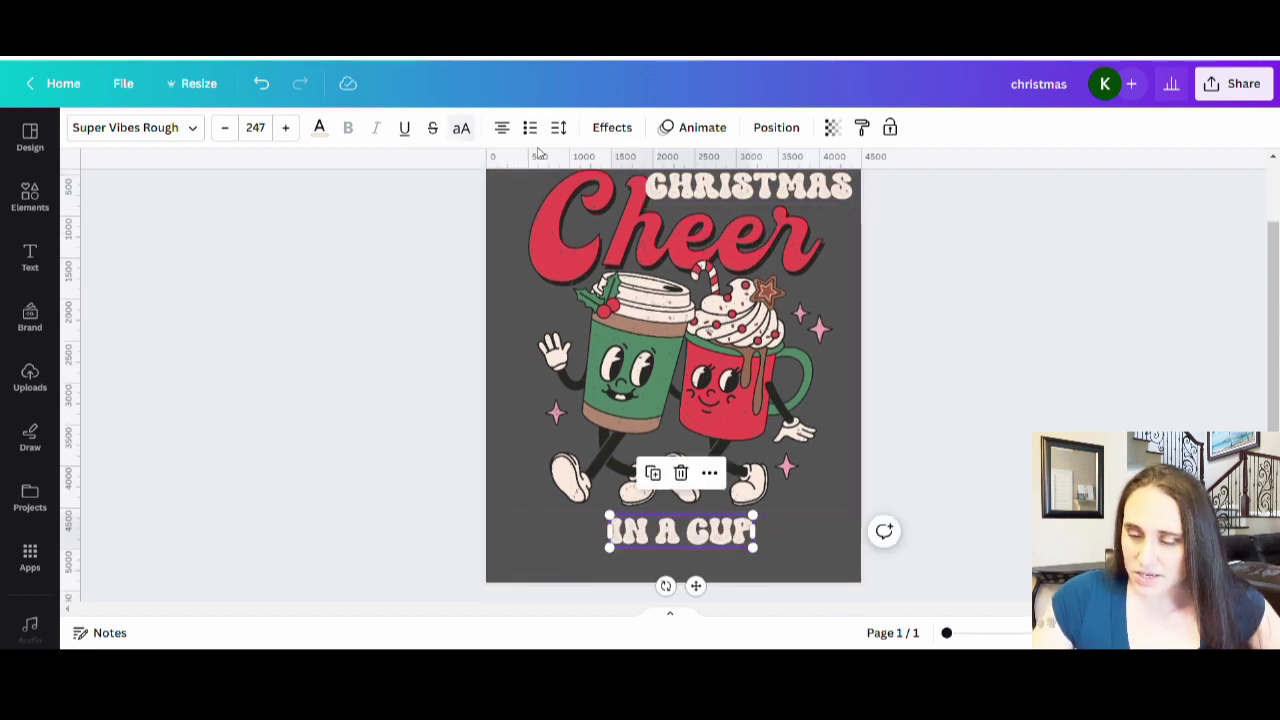
{"action": "left_click", "coordinate": [996, 300]}
Step: Shrink the "CHRISTMAS" text to font size 180 and fit it above the "heer" letters of Cheer
{"action": "scroll", "coordinate": [996, 300], "scroll_direction": "up", "scroll_amount": 2}
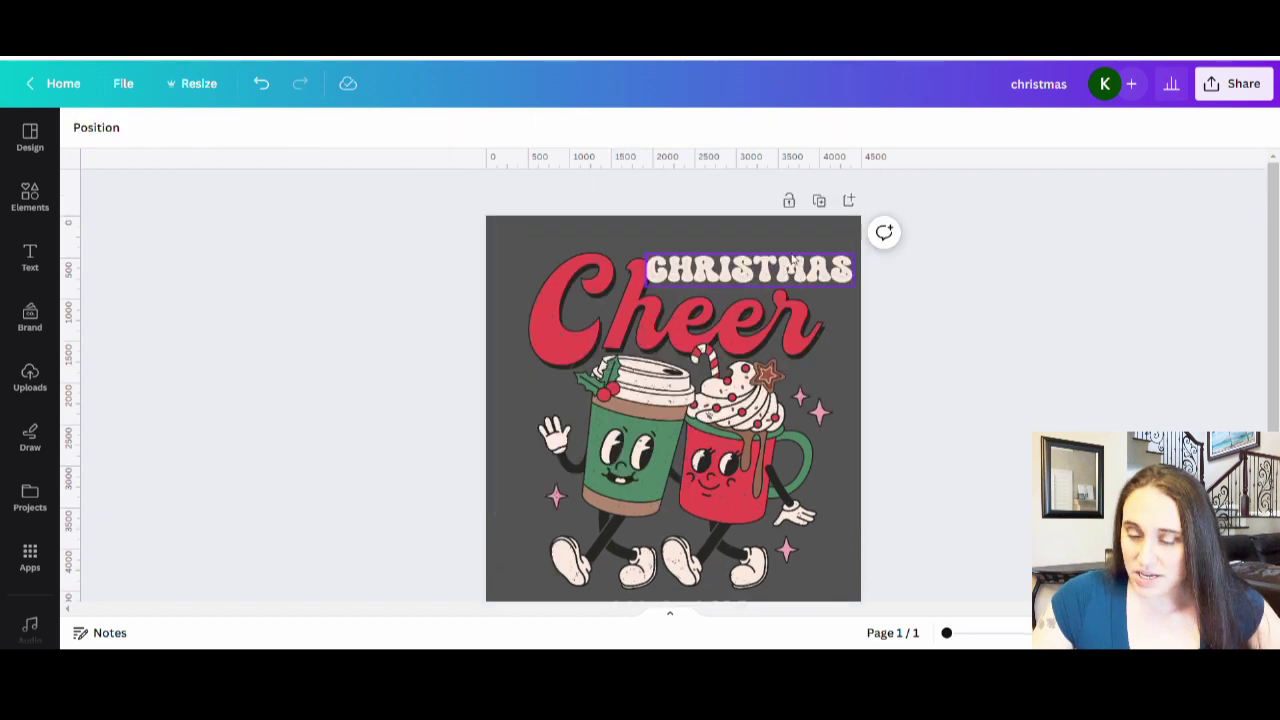
{"action": "left_click", "coordinate": [793, 258]}
{"action": "left_click_drag", "start_coordinate": [855, 253], "coordinate": [808, 274]}
{"action": "left_click", "coordinate": [966, 314]}
{"action": "left_click_drag", "start_coordinate": [694, 282], "coordinate": [703, 282]}
{"action": "left_click", "coordinate": [1040, 360]}
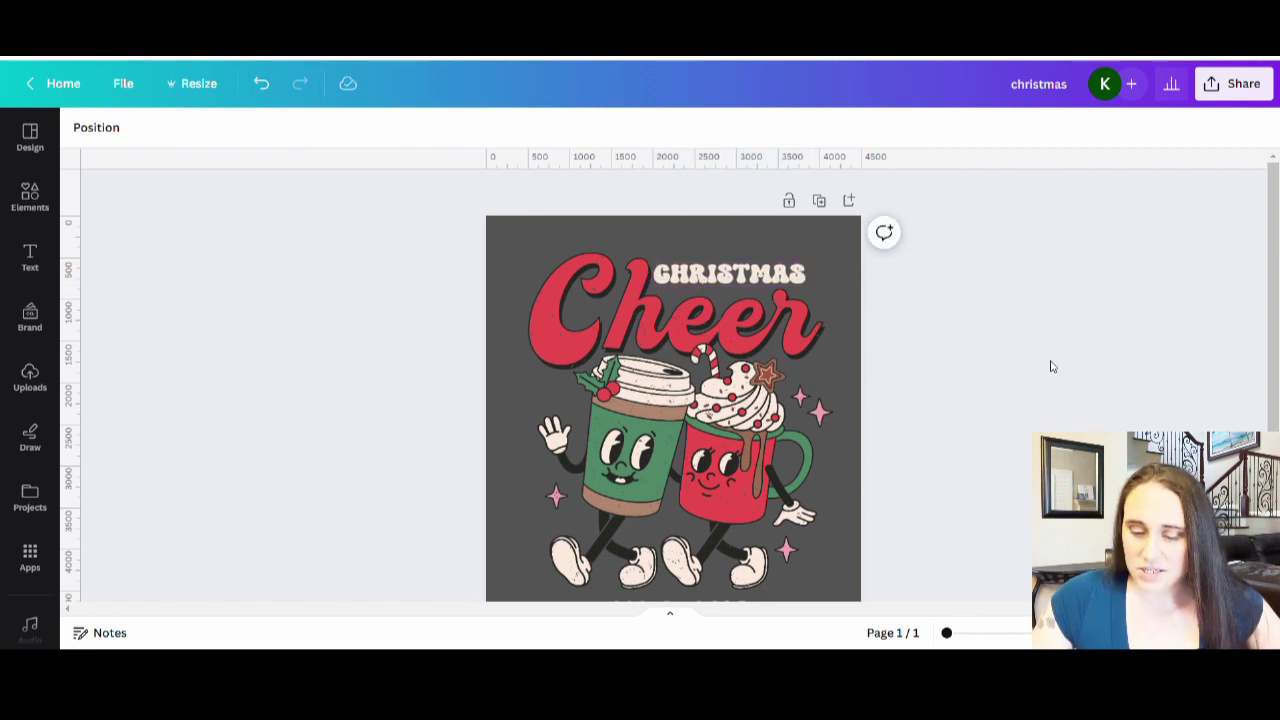
Step: Enlarge the "IN A CUP" text to font size 394 and center it beneath the cups' shoes
{"action": "scroll", "coordinate": [1055, 361], "scroll_direction": "down", "scroll_amount": 3}
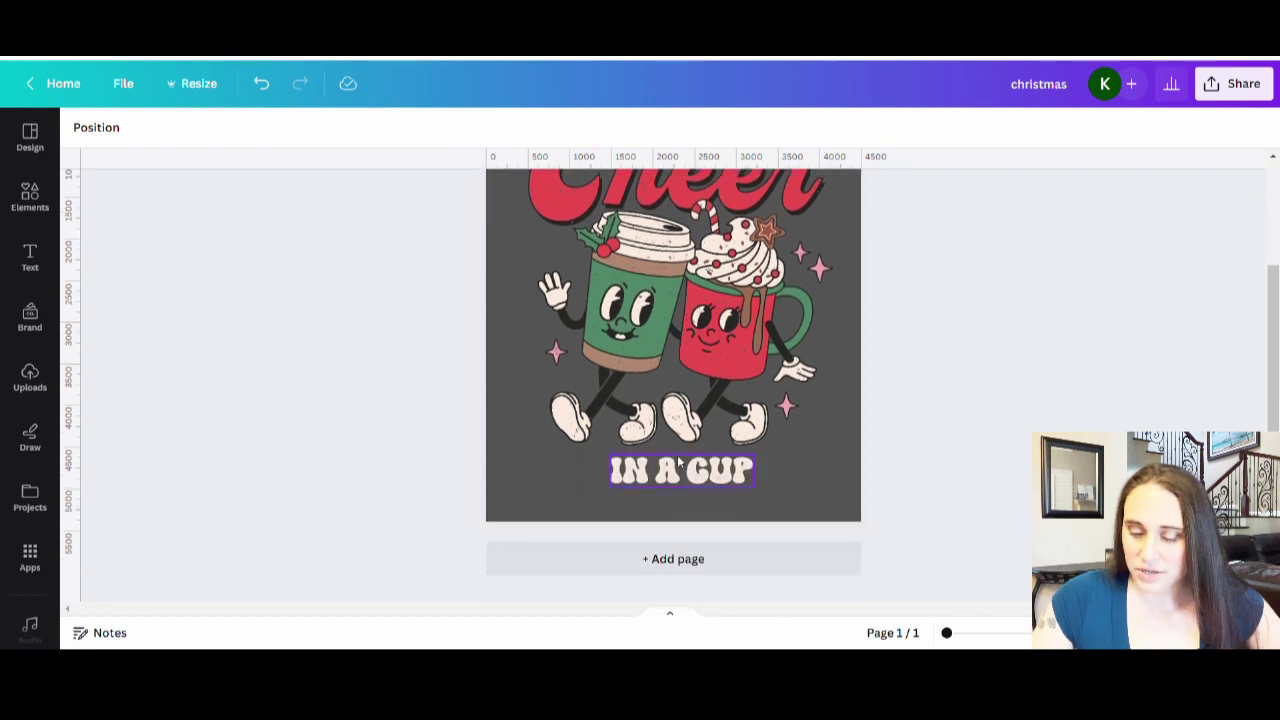
{"action": "left_click", "coordinate": [622, 482]}
{"action": "left_click_drag", "start_coordinate": [616, 492], "coordinate": [556, 500]}
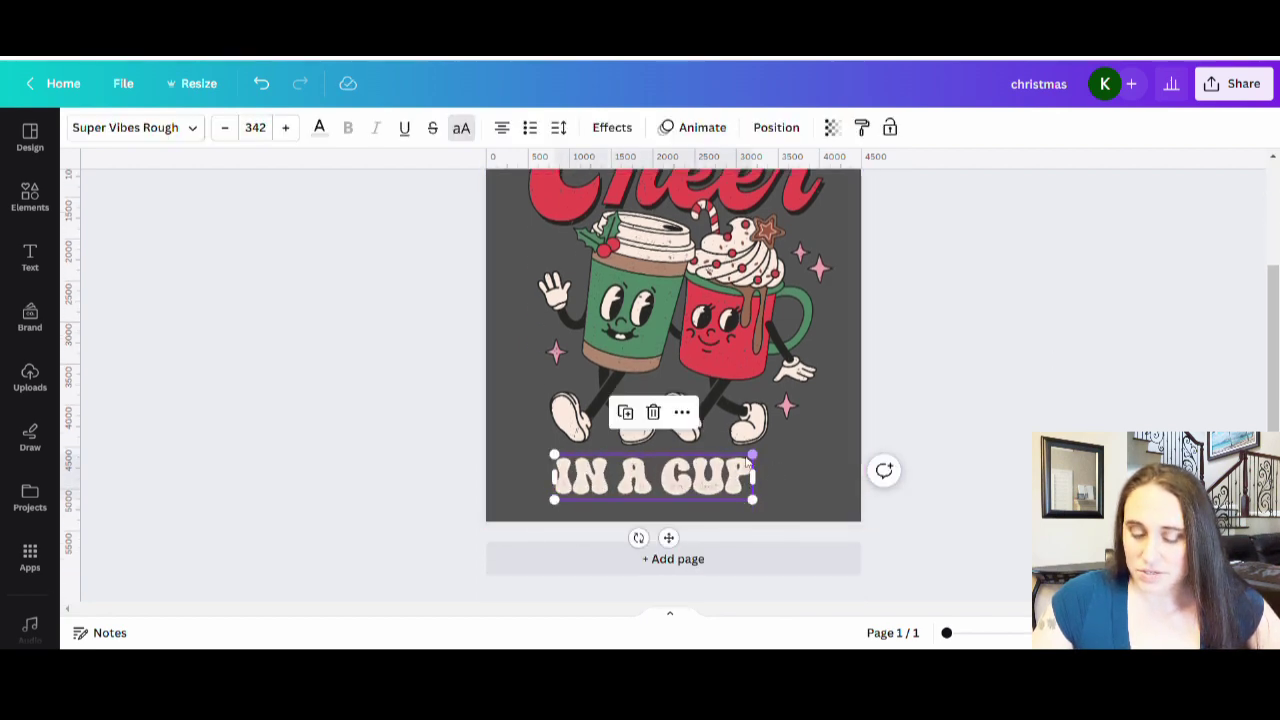
{"action": "left_click_drag", "start_coordinate": [752, 499], "coordinate": [782, 506]}
{"action": "left_click_drag", "start_coordinate": [720, 476], "coordinate": [726, 477]}
{"action": "left_click", "coordinate": [985, 375]}
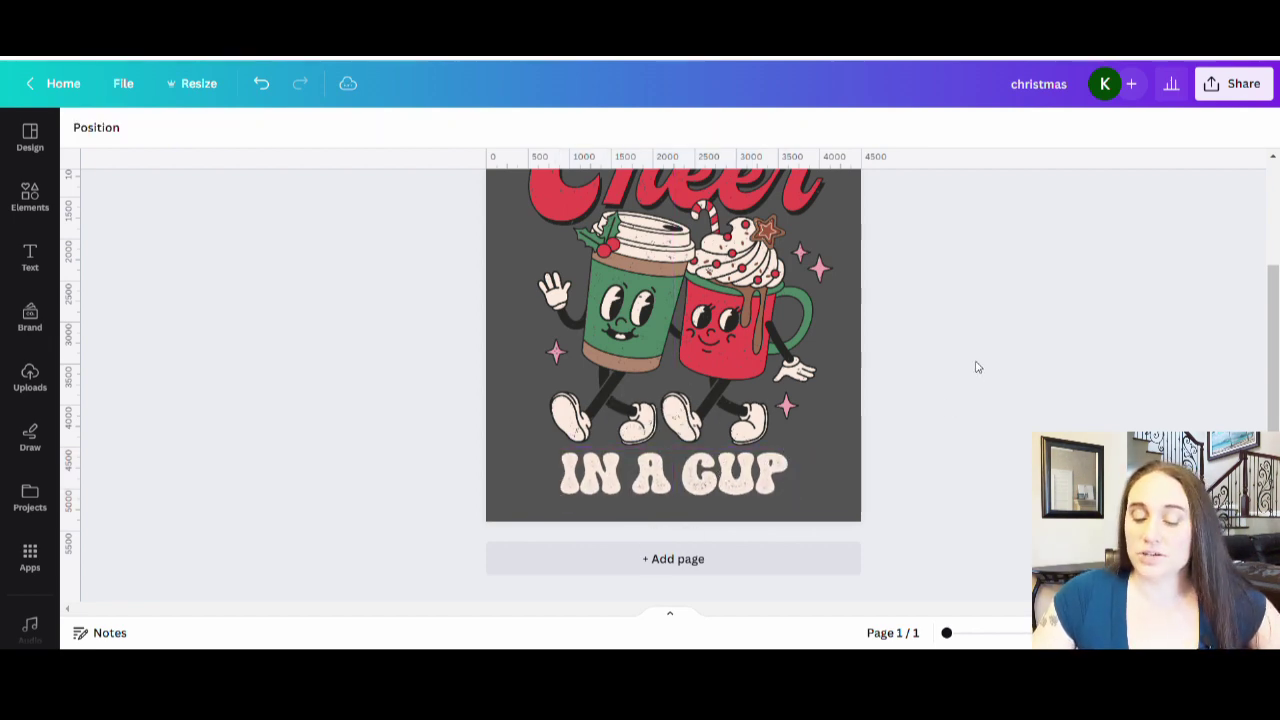
{"action": "scroll", "coordinate": [963, 374], "scroll_direction": "up", "scroll_amount": 3}
{"action": "scroll", "coordinate": [960, 350], "scroll_direction": "down", "scroll_amount": 2}
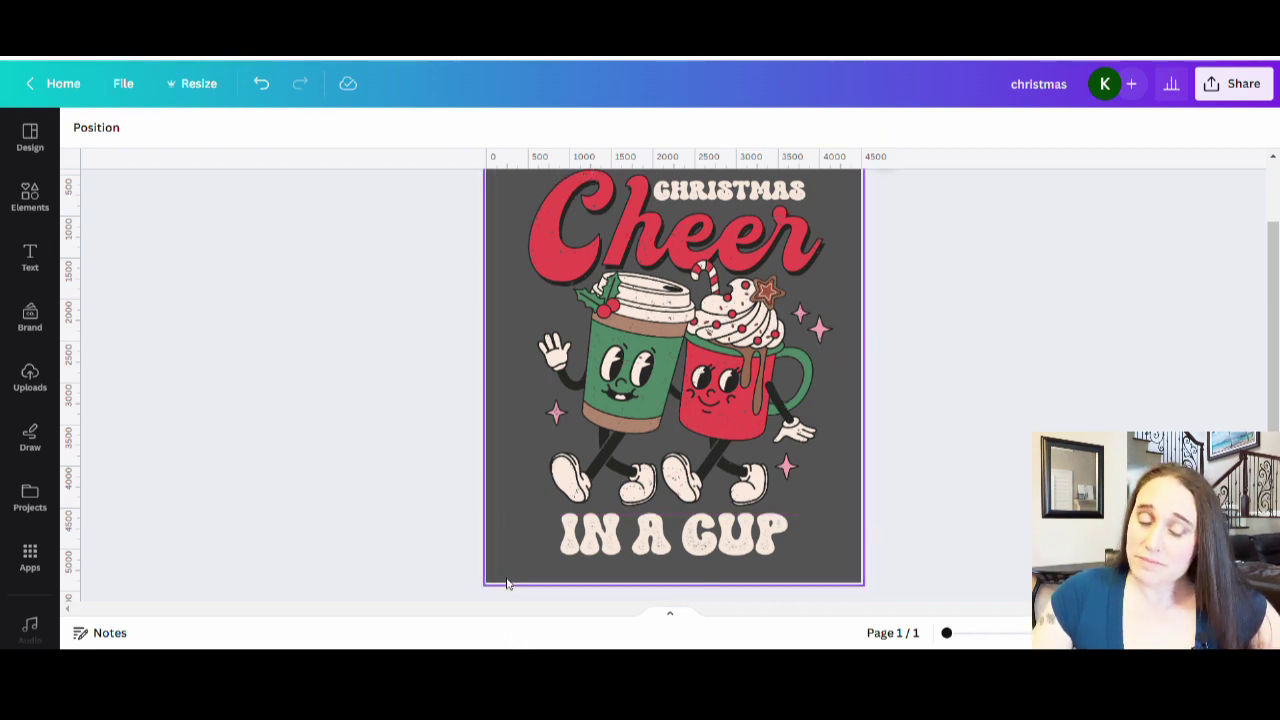
Step: Recolor "CHRISTMAS" with the graphic's green and "IN A CUP" with its red
{"action": "left_click", "coordinate": [747, 190]}
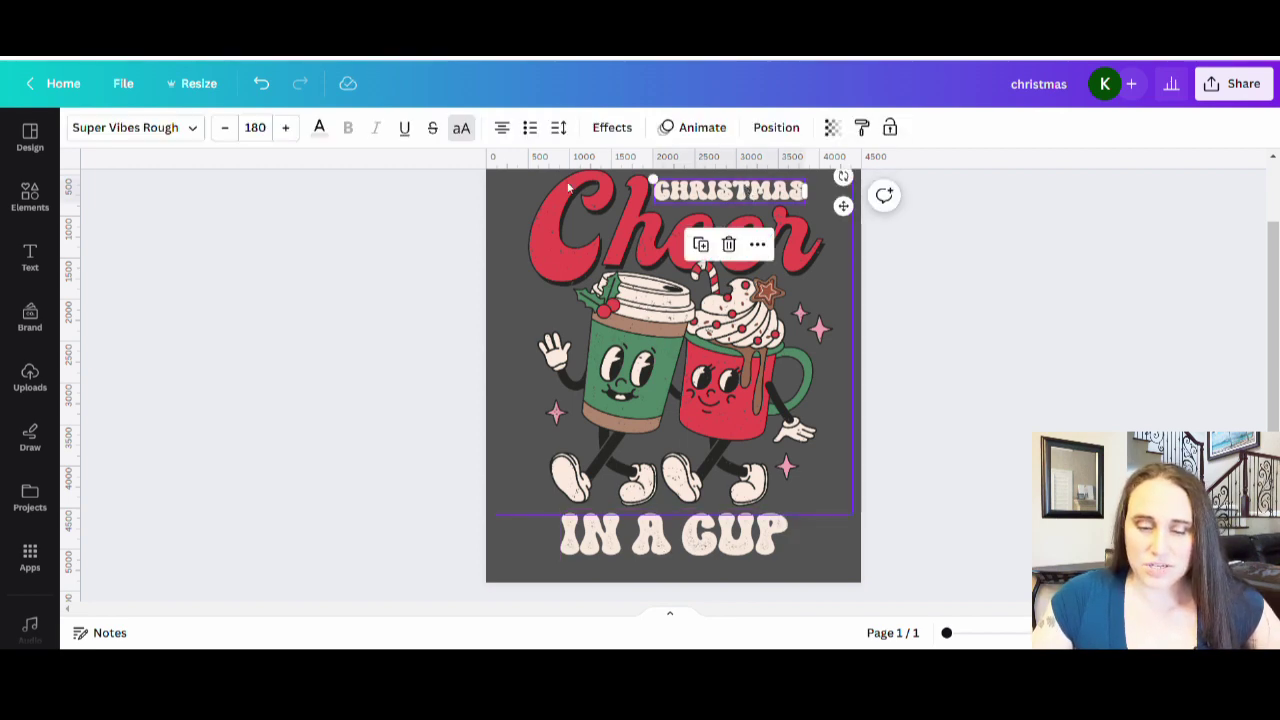
{"action": "left_click", "coordinate": [319, 128]}
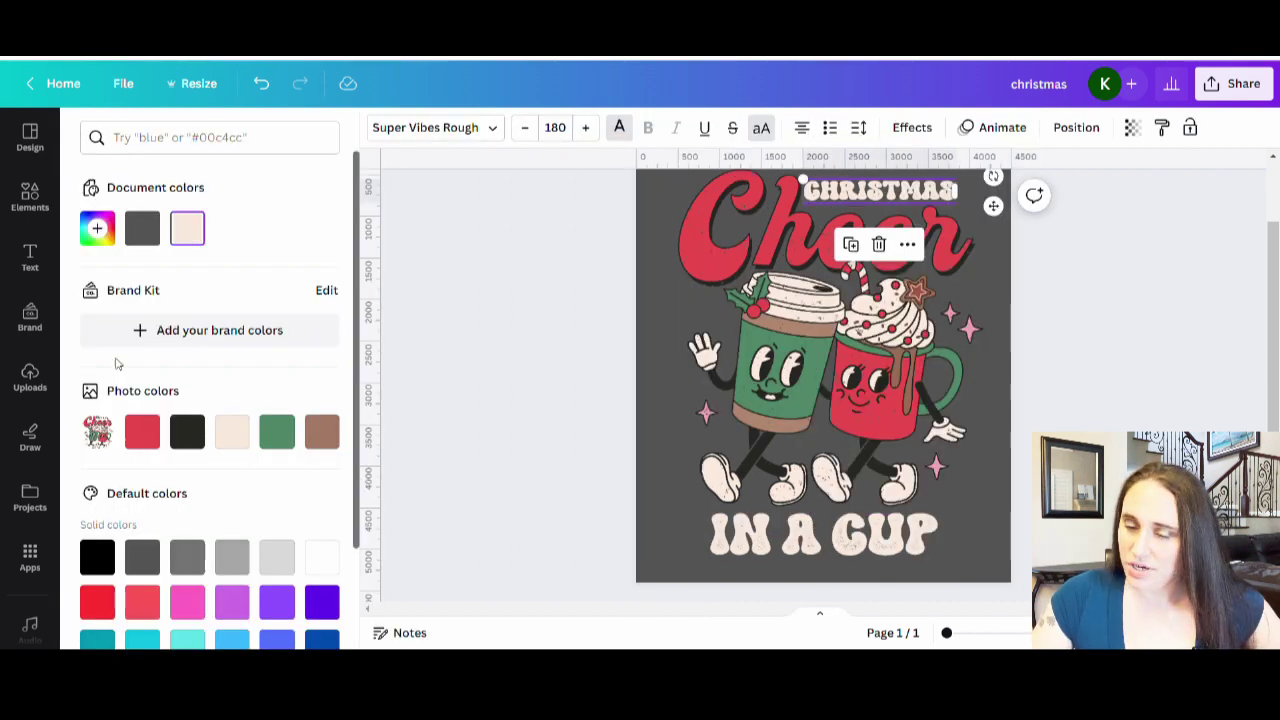
{"action": "left_click", "coordinate": [288, 442]}
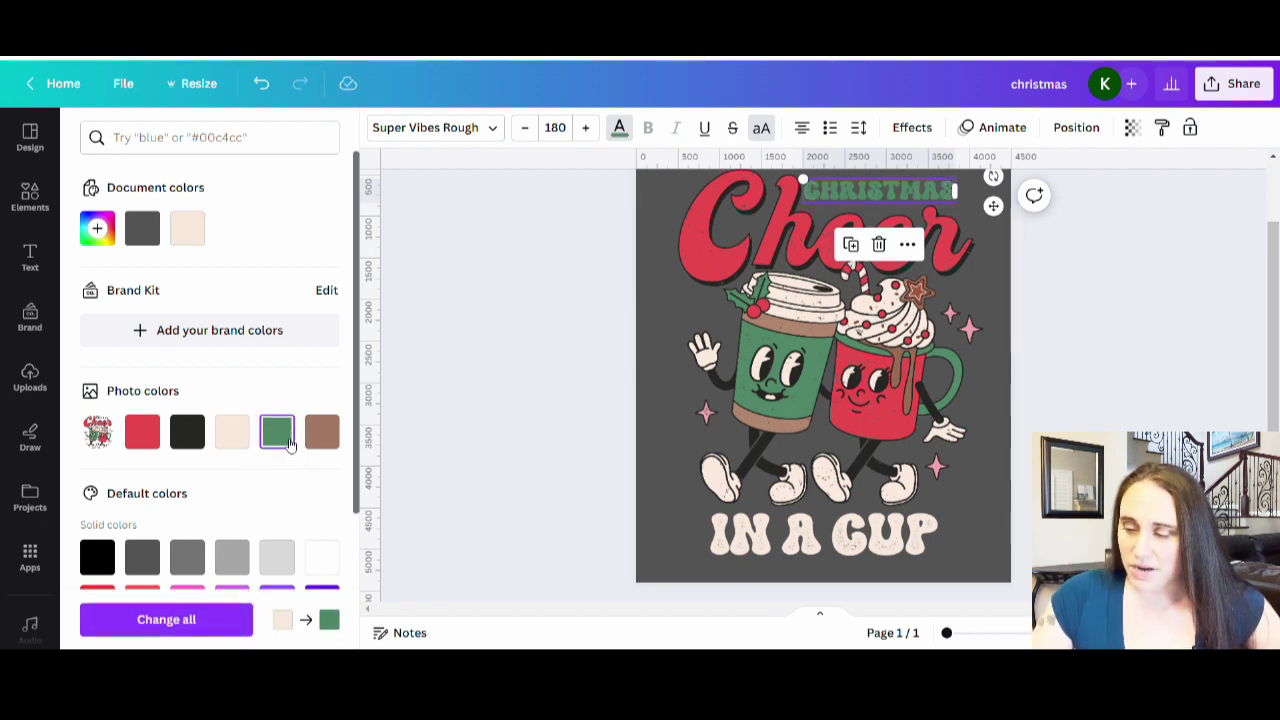
{"action": "left_click", "coordinate": [803, 543]}
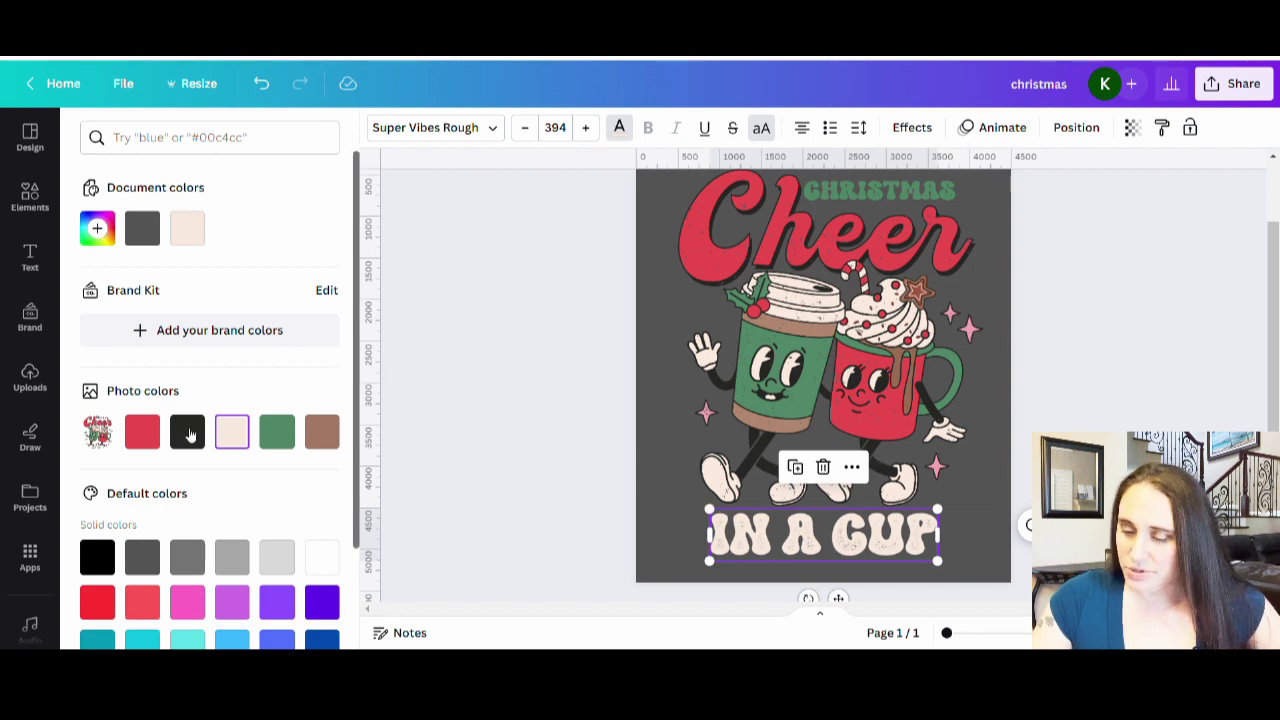
{"action": "left_click", "coordinate": [143, 433]}
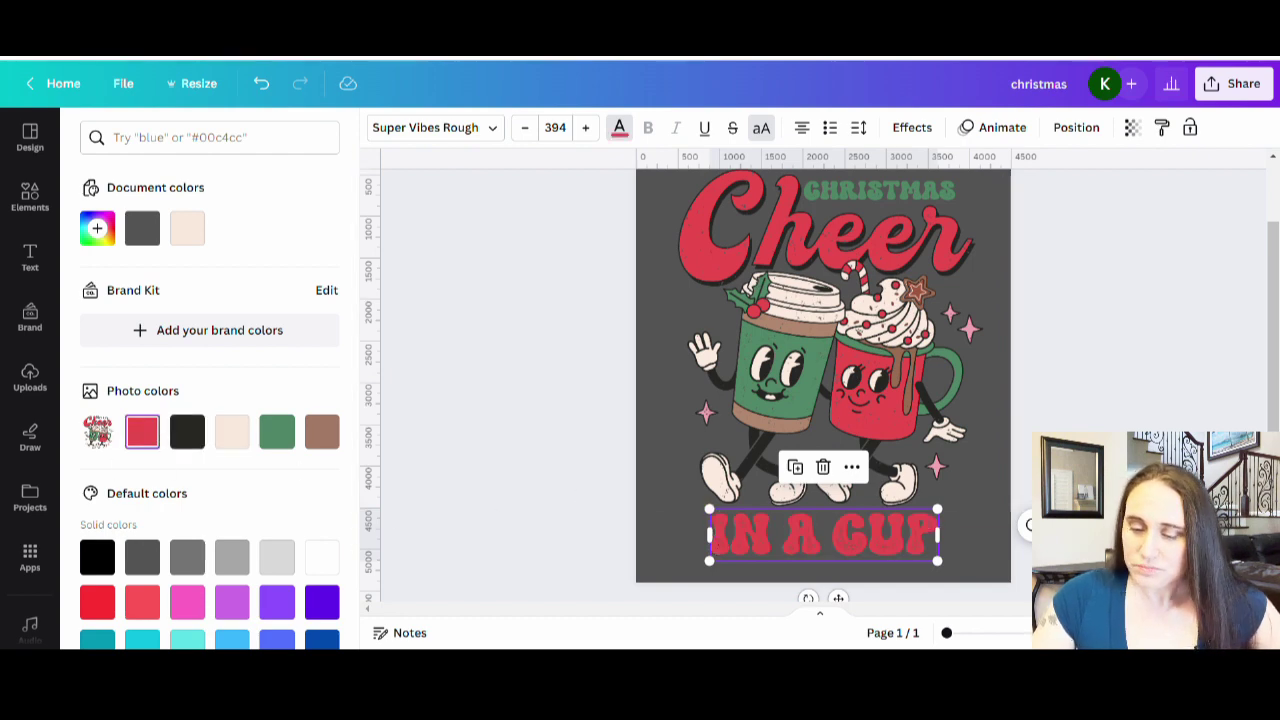
{"action": "key", "text": "Escape"}
{"action": "key", "text": "Escape"}
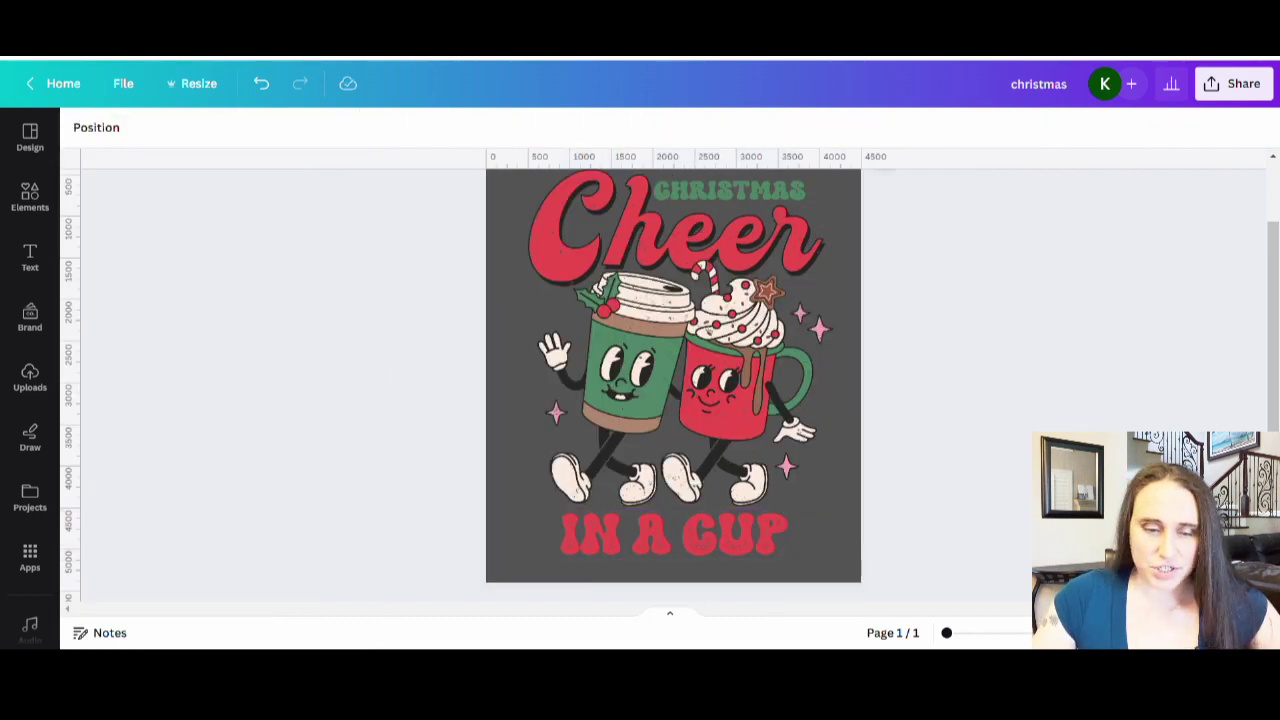
Step: Change the page background color to black and check the whole design against it
{"action": "left_click", "coordinate": [851, 217]}
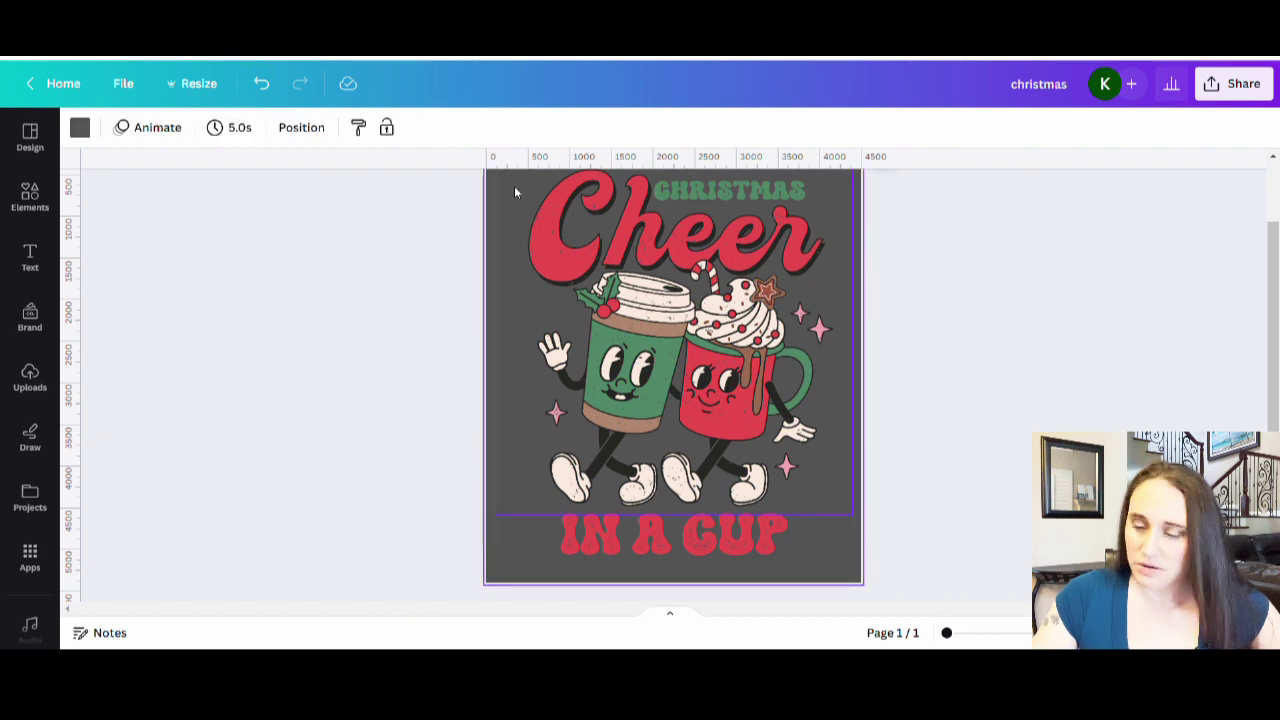
{"action": "left_click", "coordinate": [80, 127]}
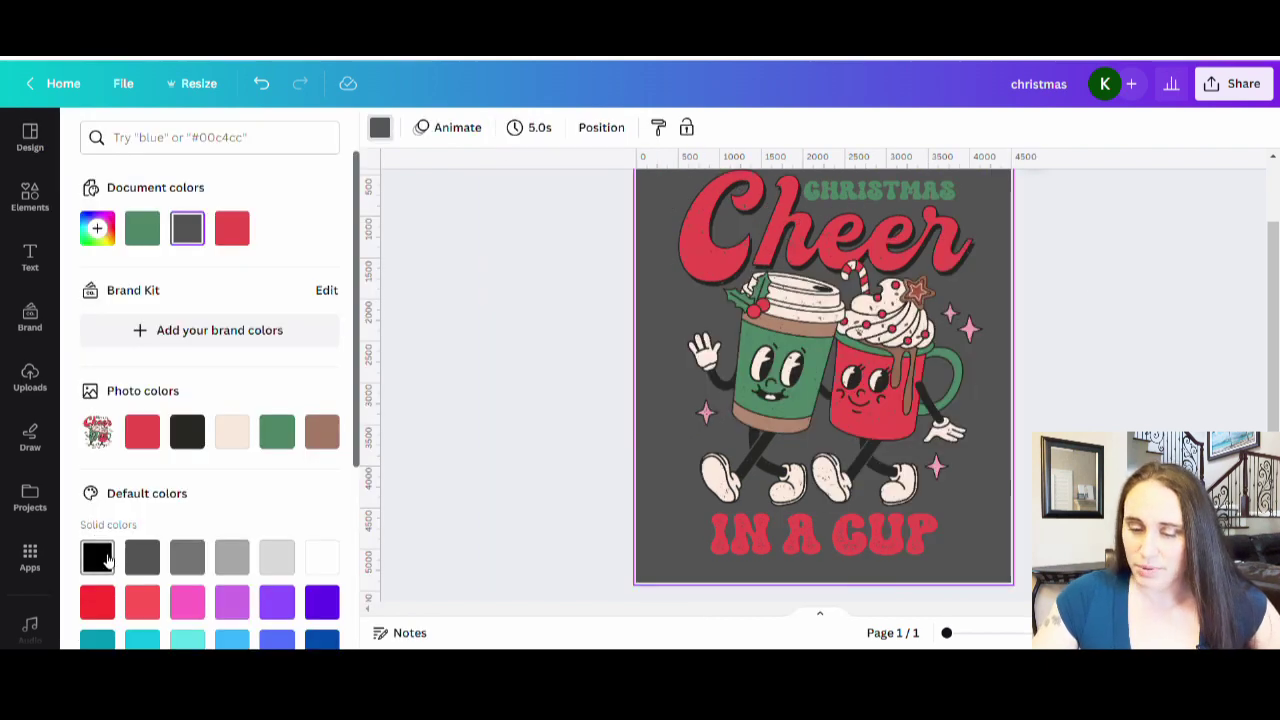
{"action": "left_click", "coordinate": [107, 560]}
{"action": "key", "text": "Escape"}
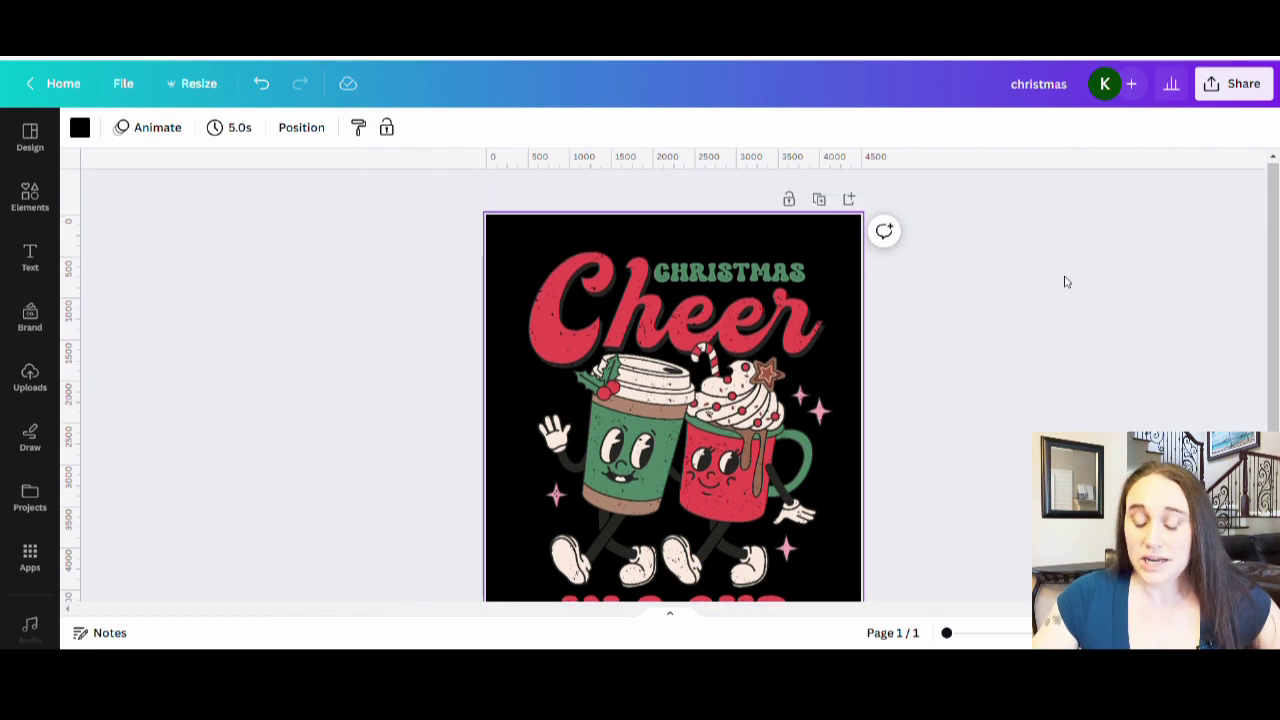
{"action": "scroll", "coordinate": [1065, 280], "scroll_direction": "down", "scroll_amount": 2}
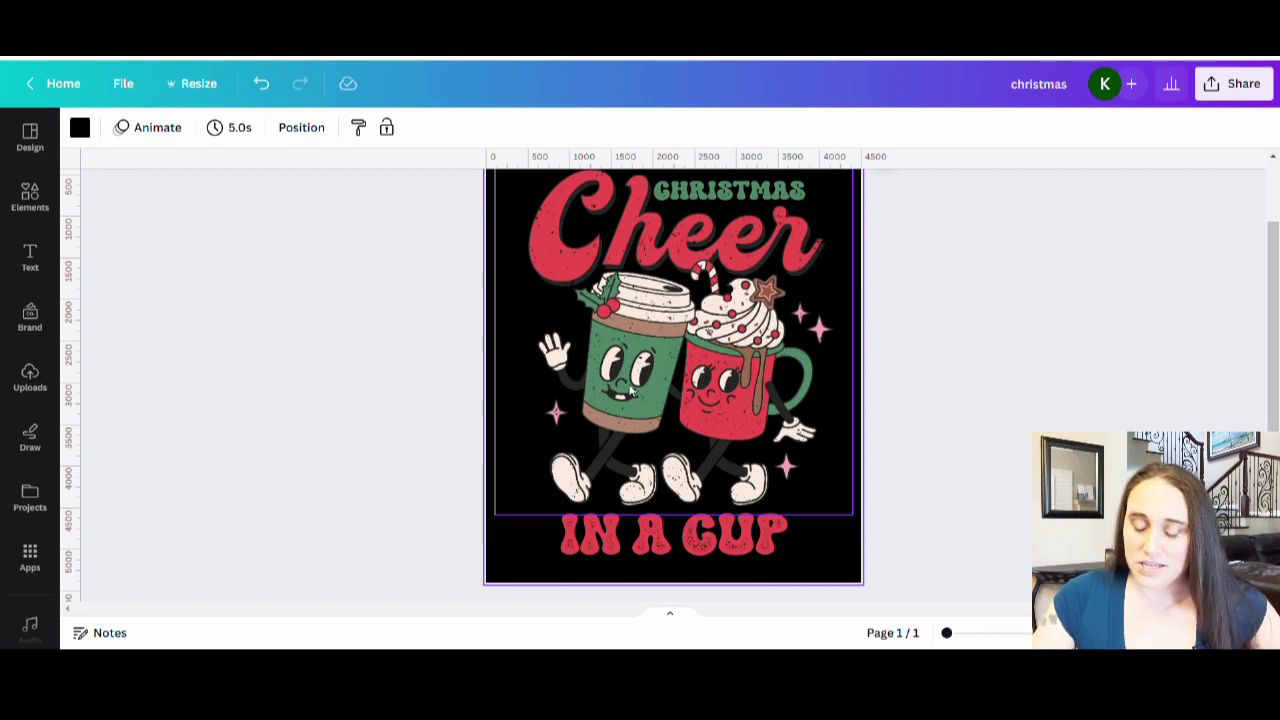
{"action": "scroll", "coordinate": [777, 371], "scroll_direction": "up", "scroll_amount": 2}
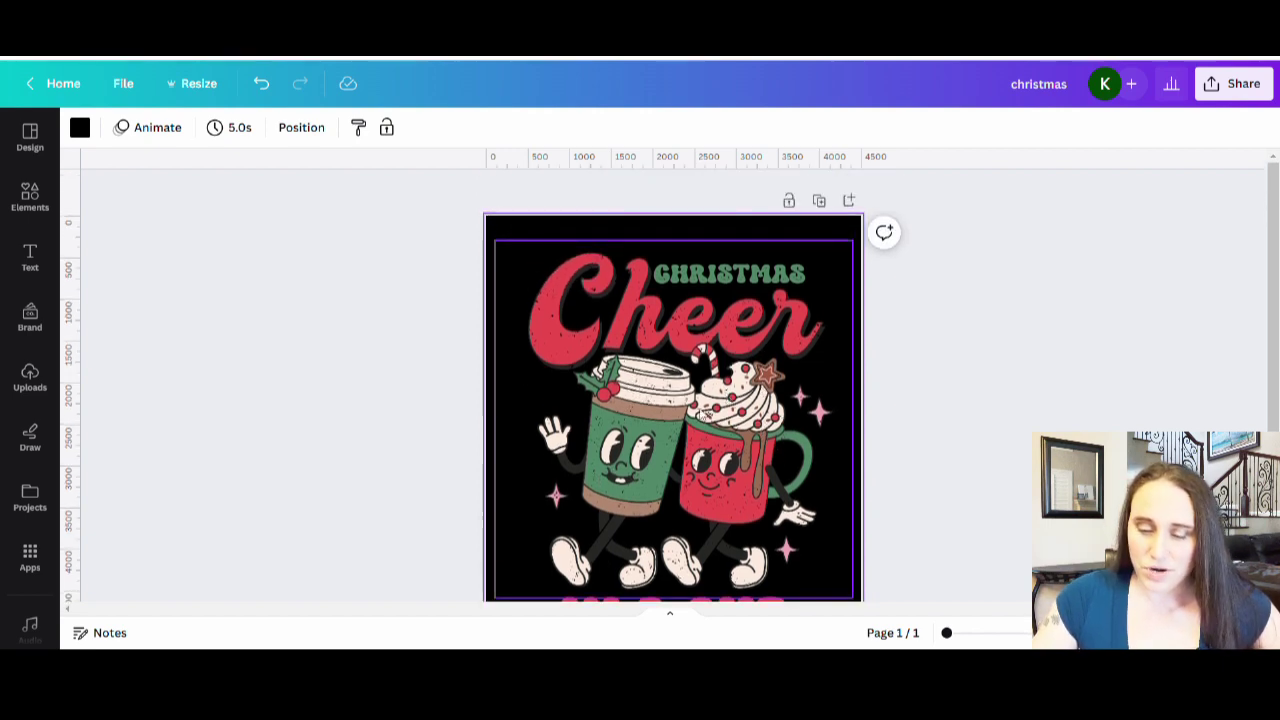
Step: Open the image adjustments for the Cheer cups graphic and set its brightness to 1
{"action": "left_click", "coordinate": [710, 420]}
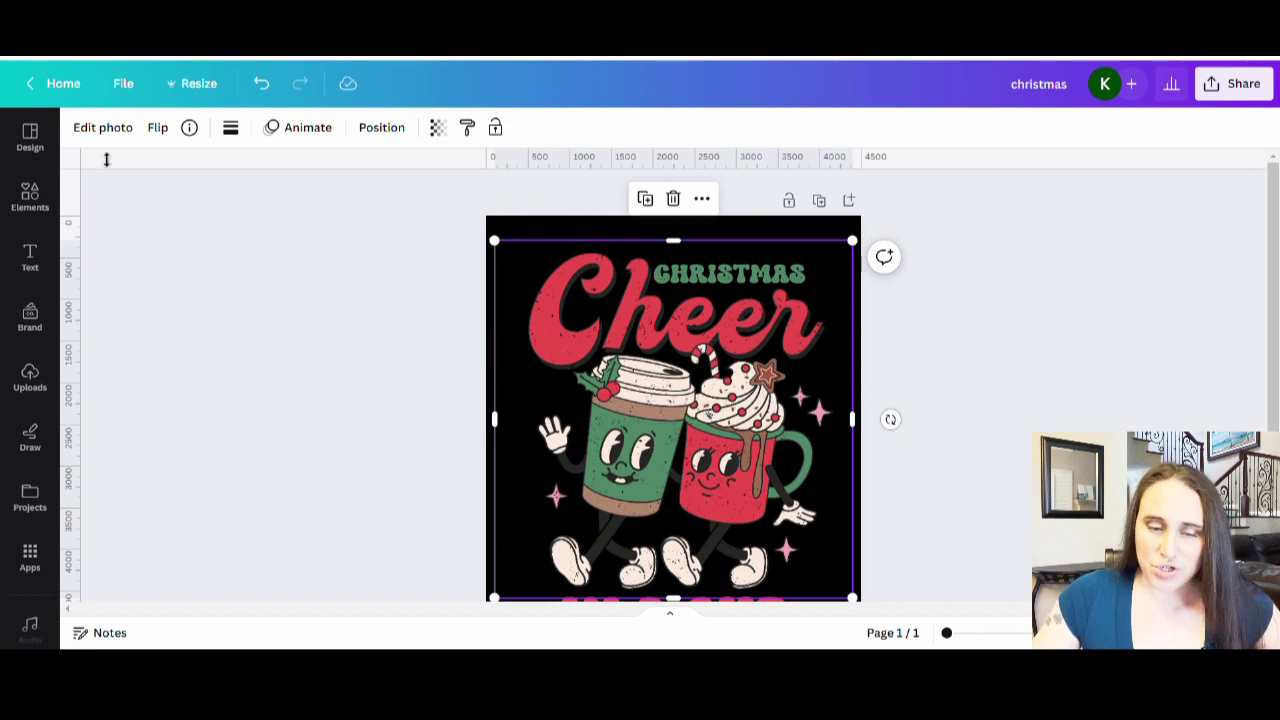
{"action": "left_click", "coordinate": [102, 127]}
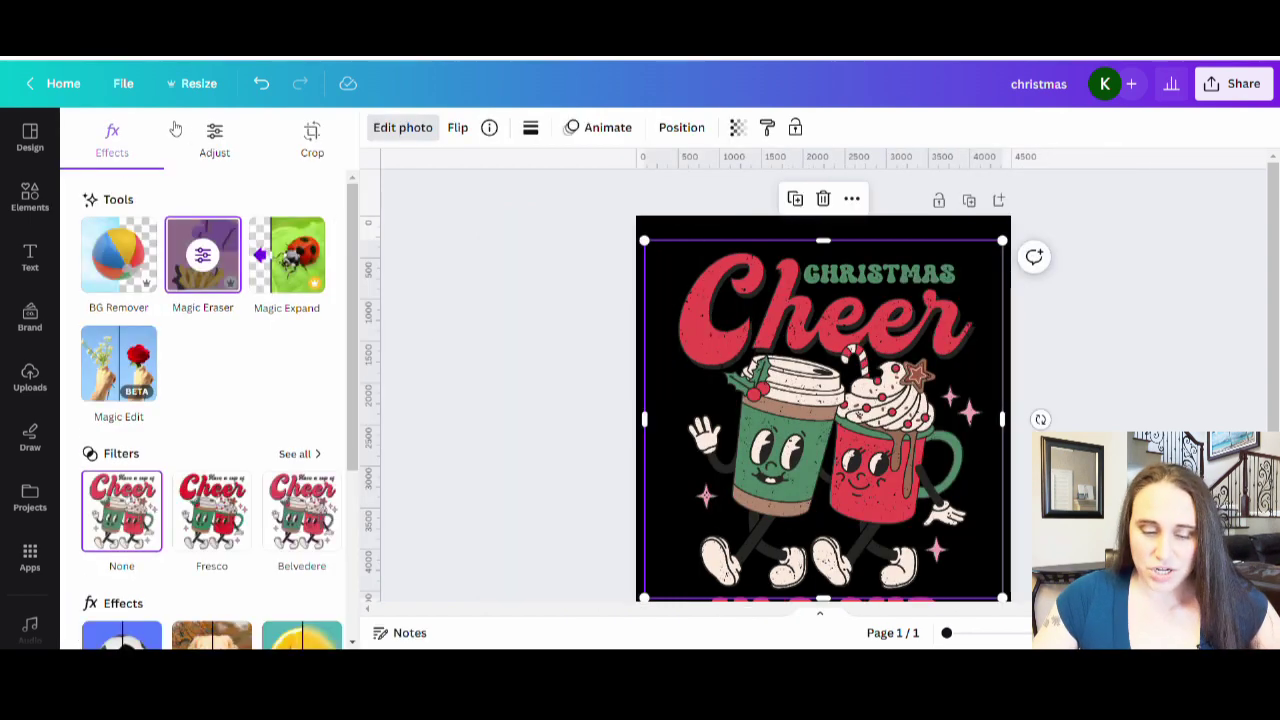
{"action": "left_click", "coordinate": [214, 145]}
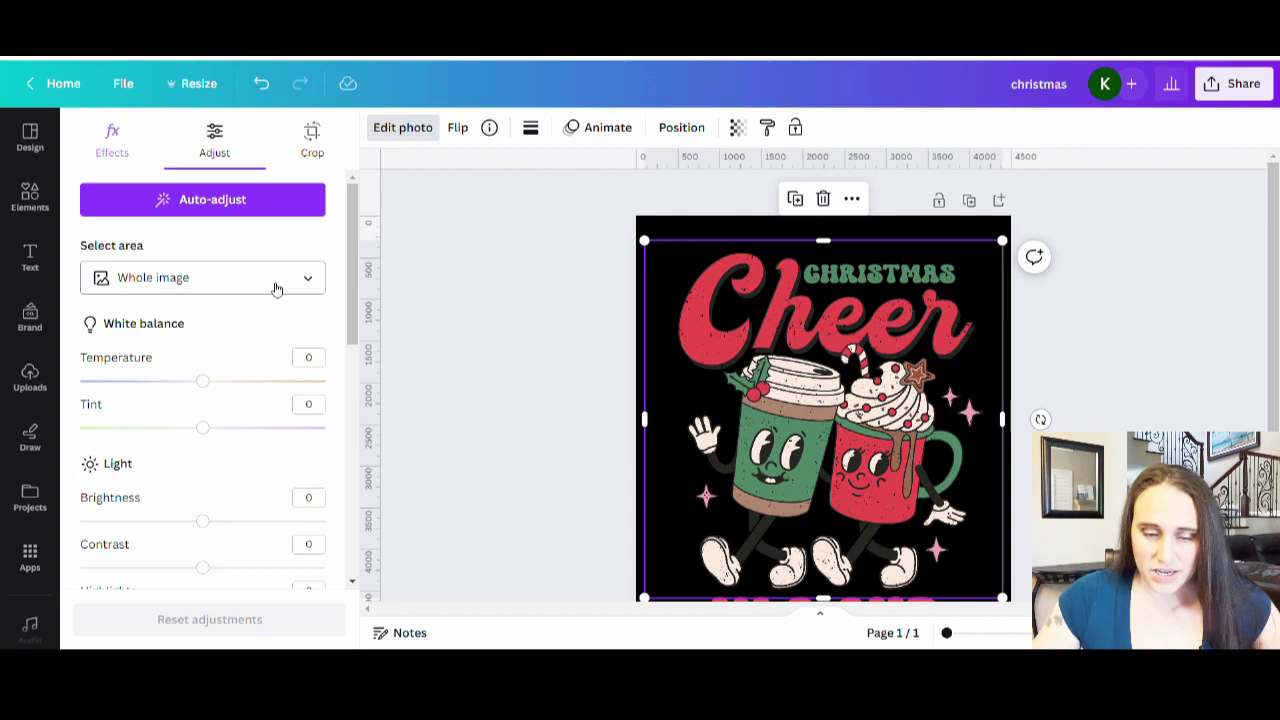
{"action": "scroll", "coordinate": [250, 350], "scroll_direction": "down", "scroll_amount": 5}
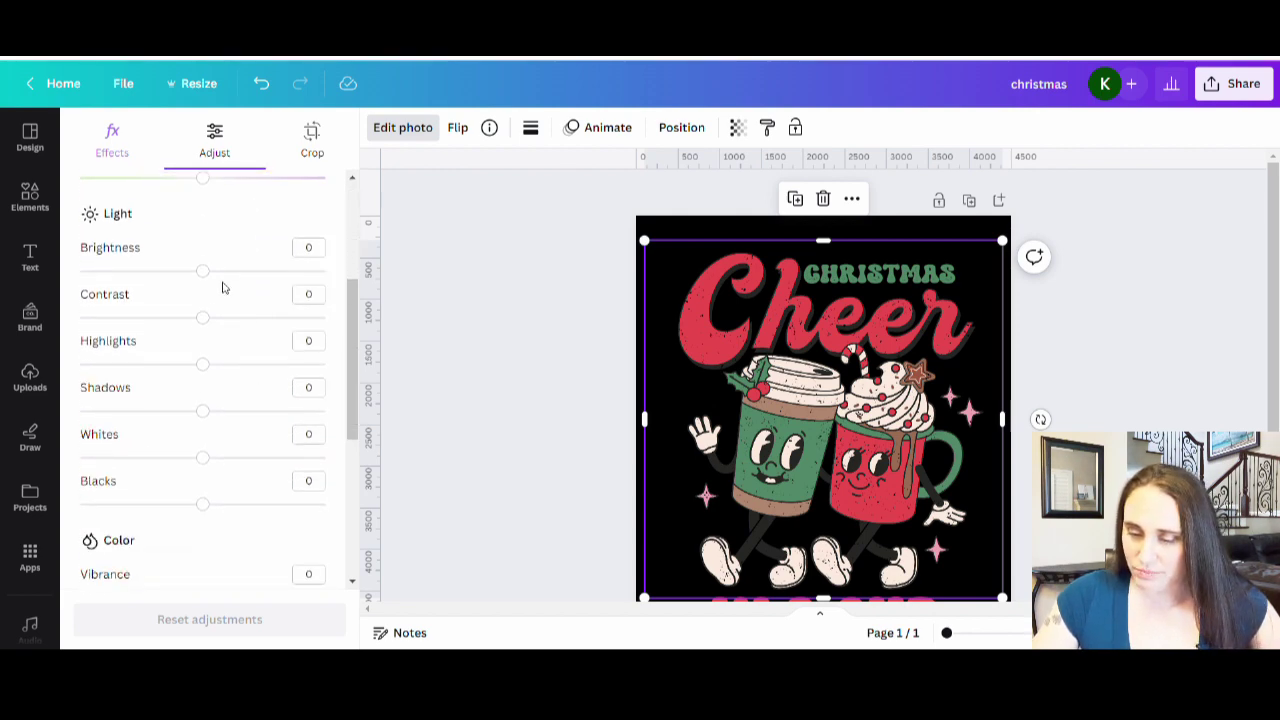
{"action": "mouse_move", "coordinate": [213, 277]}
{"action": "left_mouse_down"}
{"action": "mouse_move", "coordinate": [311, 301]}
{"action": "mouse_move", "coordinate": [209, 294]}
{"action": "left_mouse_up"}
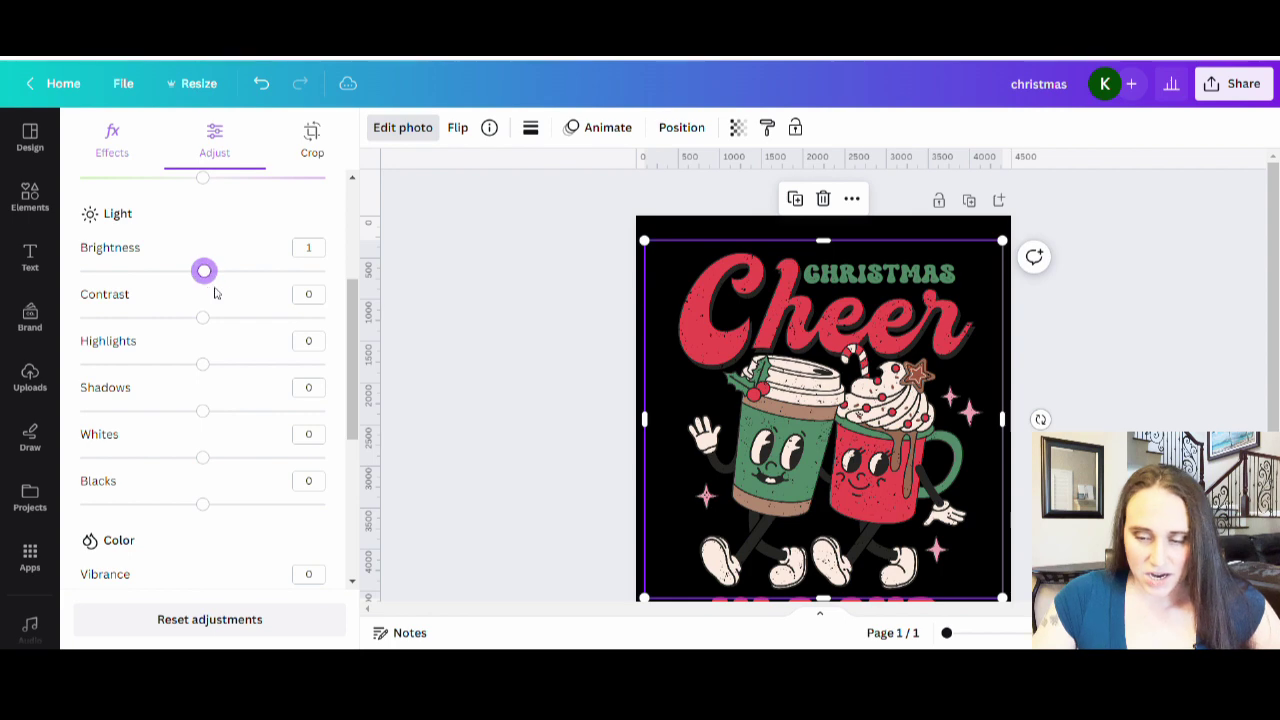
Step: Set the Cheer graphic's whites to 5 and its blacks to -73
{"action": "scroll", "coordinate": [237, 289], "scroll_direction": "down", "scroll_amount": 2}
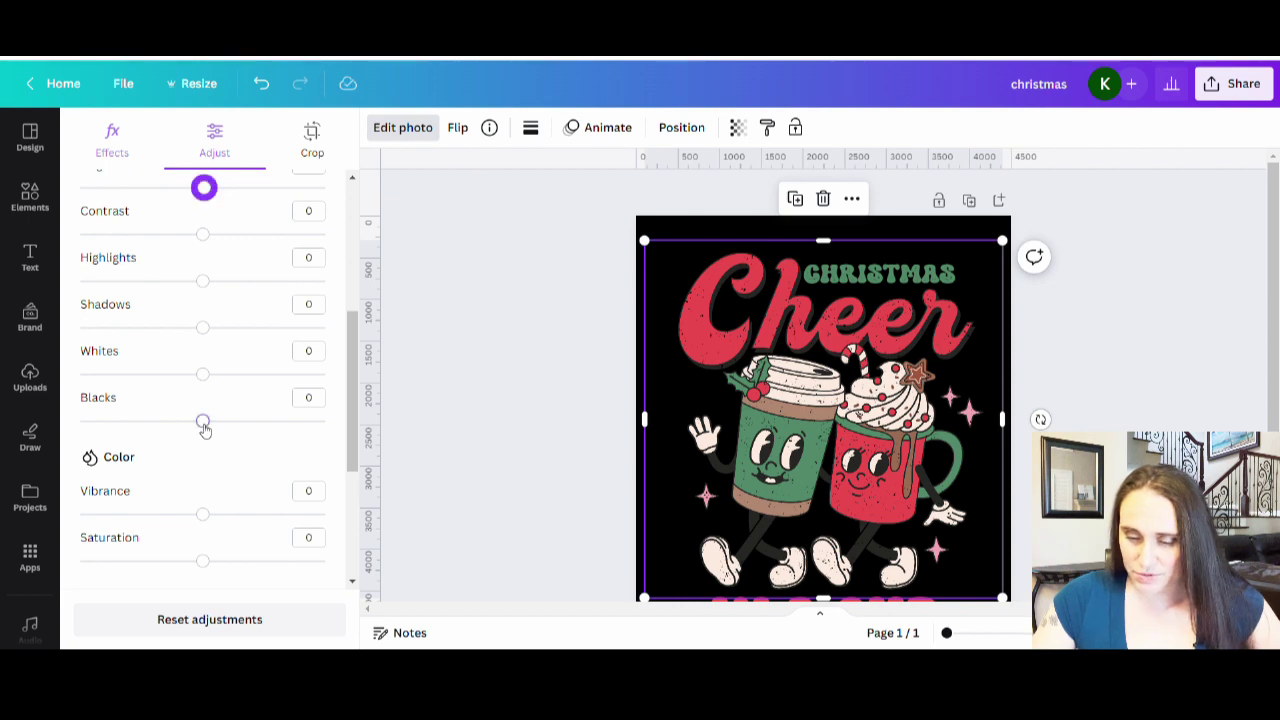
{"action": "left_click_drag", "start_coordinate": [203, 421], "coordinate": [92, 420]}
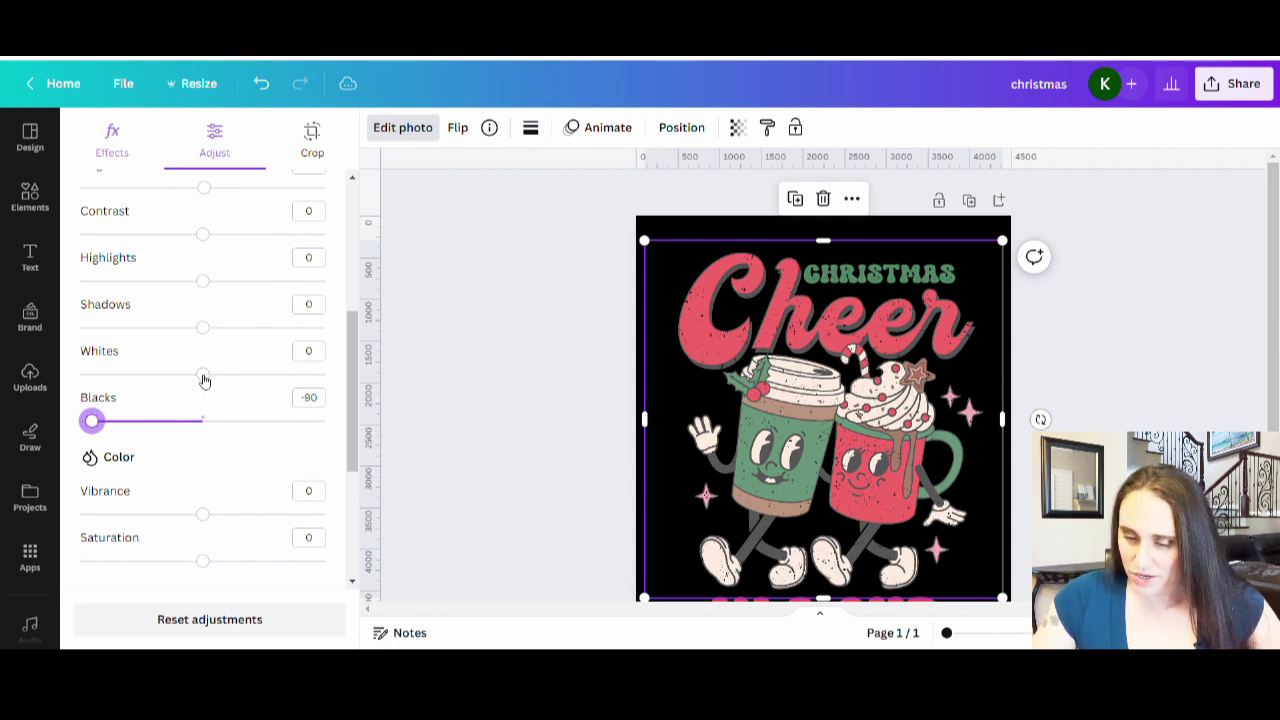
{"action": "mouse_move", "coordinate": [204, 380]}
{"action": "left_mouse_down"}
{"action": "mouse_move", "coordinate": [239, 383]}
{"action": "mouse_move", "coordinate": [165, 384]}
{"action": "mouse_move", "coordinate": [227, 387]}
{"action": "mouse_move", "coordinate": [214, 388]}
{"action": "mouse_move", "coordinate": [206, 363]}
{"action": "left_mouse_up"}
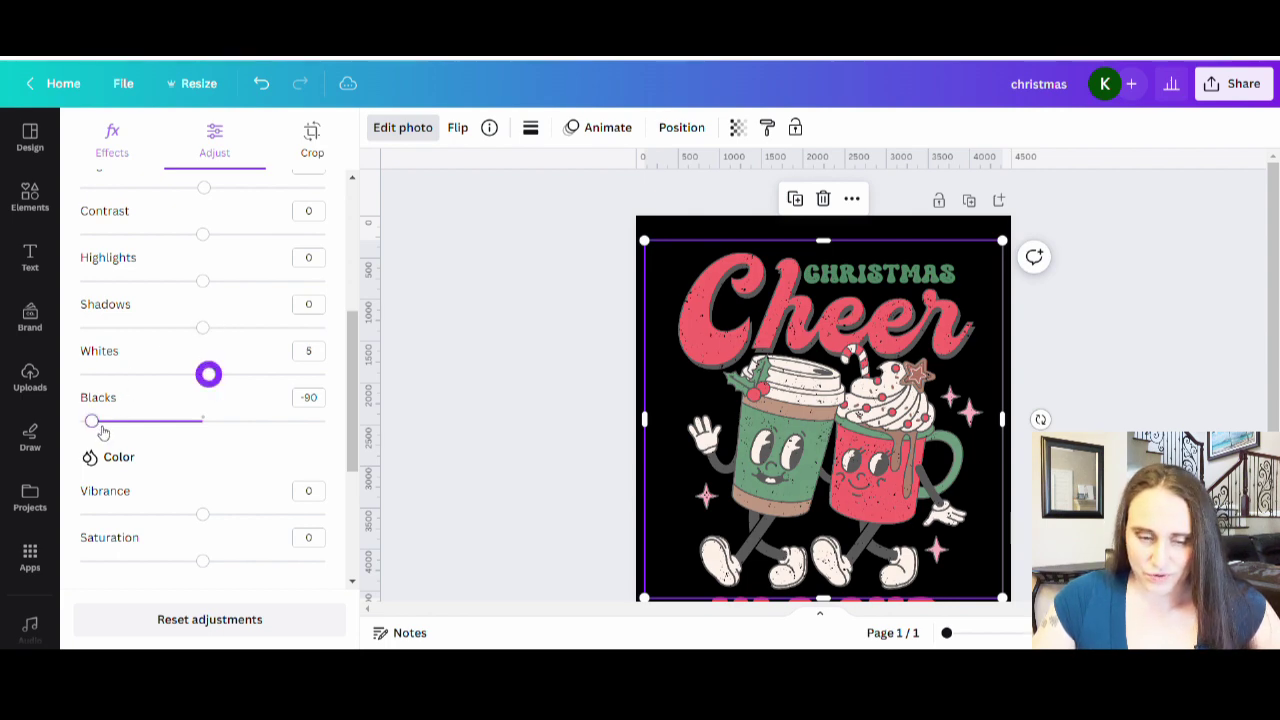
{"action": "left_click_drag", "start_coordinate": [93, 423], "coordinate": [117, 428]}
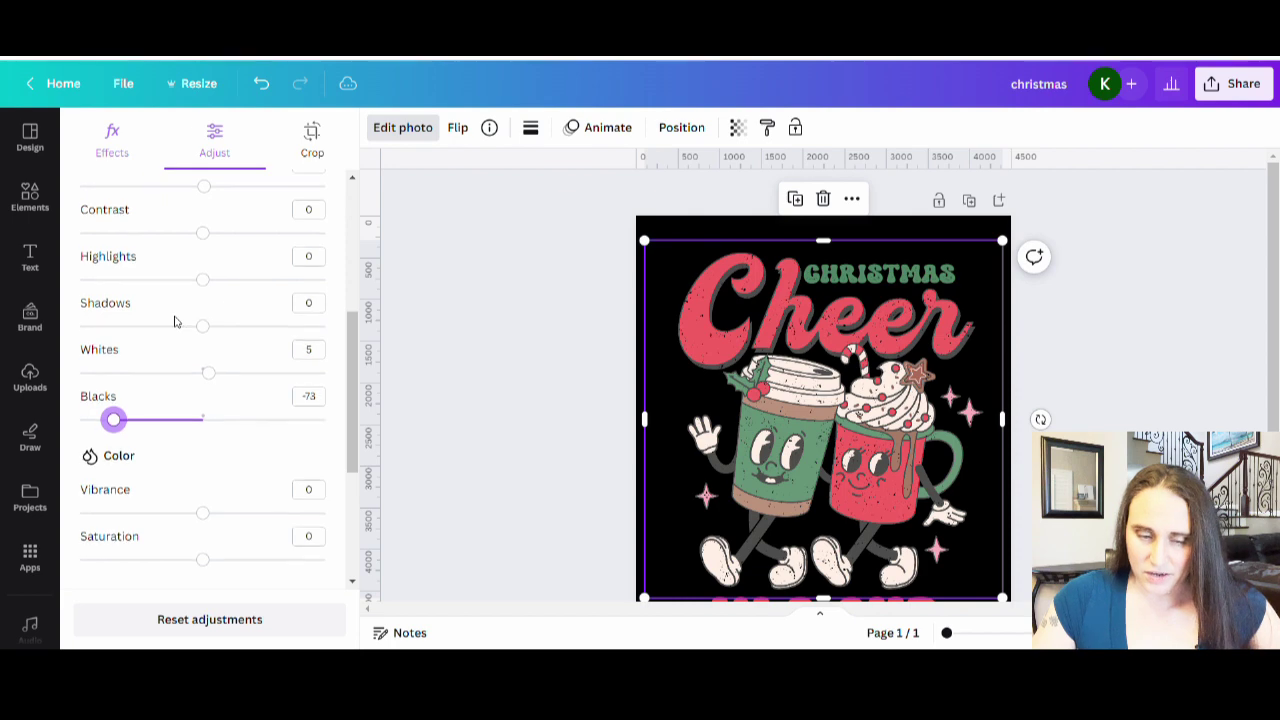
Step: Set the Cheer cups graphic's saturation to 8
{"action": "scroll", "coordinate": [190, 350], "scroll_direction": "down", "scroll_amount": 3}
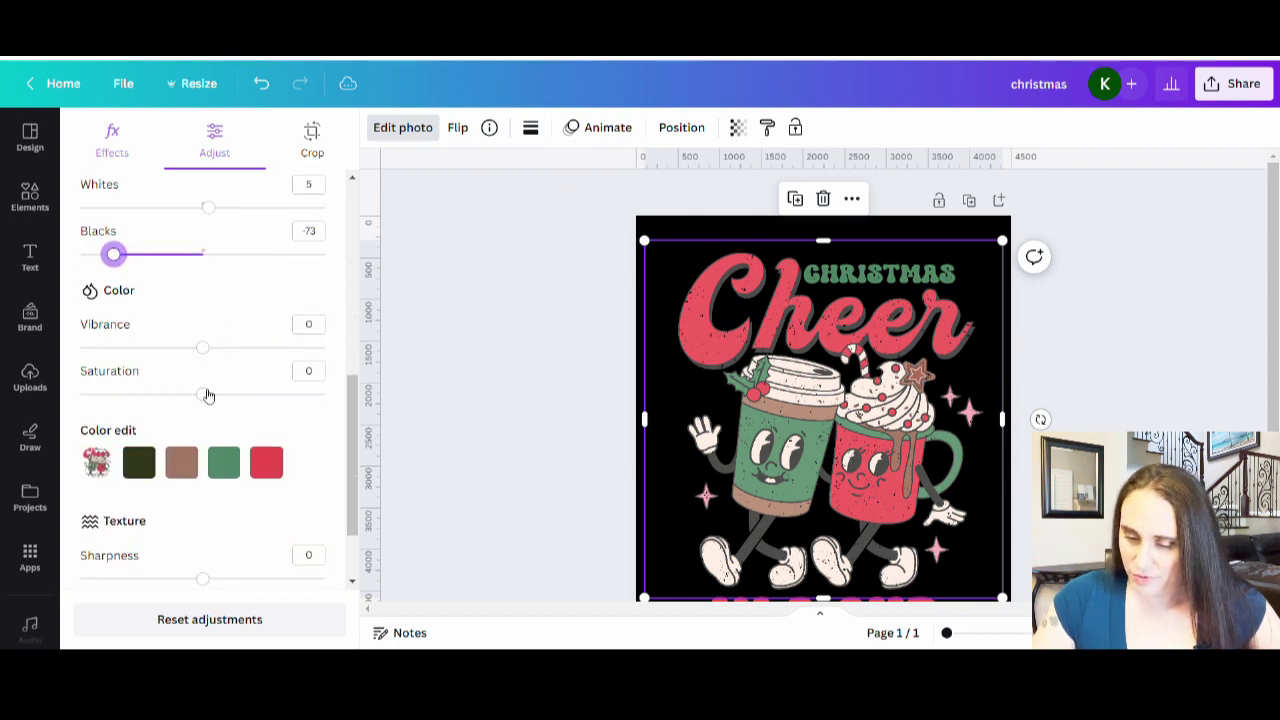
{"action": "left_click_drag", "start_coordinate": [205, 396], "coordinate": [217, 400]}
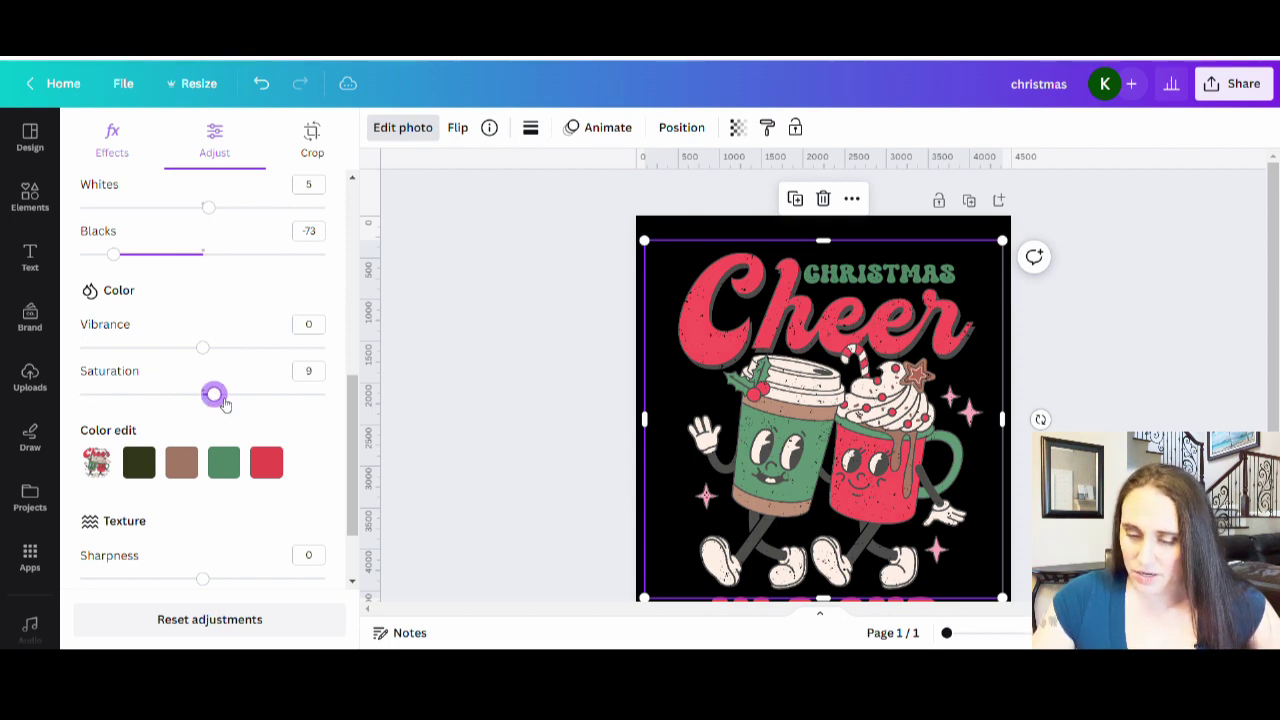
{"action": "mouse_move", "coordinate": [214, 395]}
{"action": "left_mouse_down"}
{"action": "mouse_move", "coordinate": [260, 395]}
{"action": "mouse_move", "coordinate": [84, 397]}
{"action": "mouse_move", "coordinate": [205, 395]}
{"action": "left_mouse_up"}
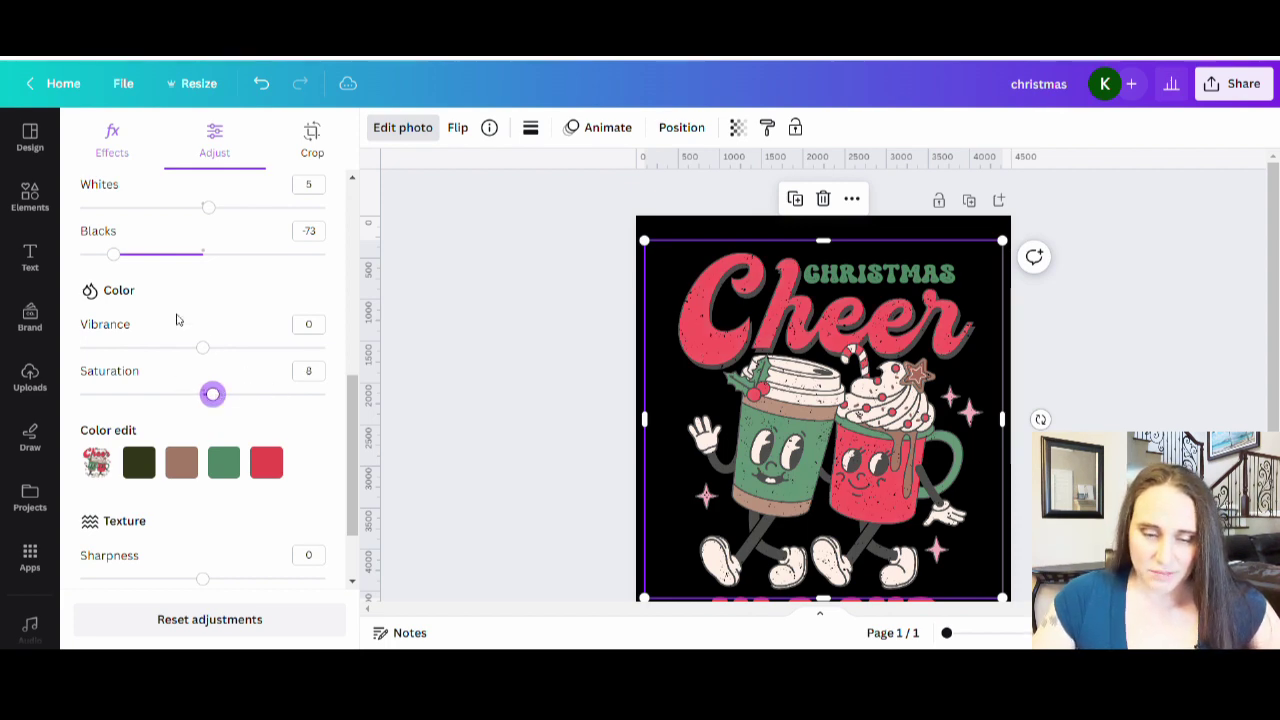
Step: Try a contrast adjustment on the Cheer graphic, return it to 0, and close the image adjustments
{"action": "scroll", "coordinate": [200, 397], "scroll_direction": "up", "scroll_amount": 4}
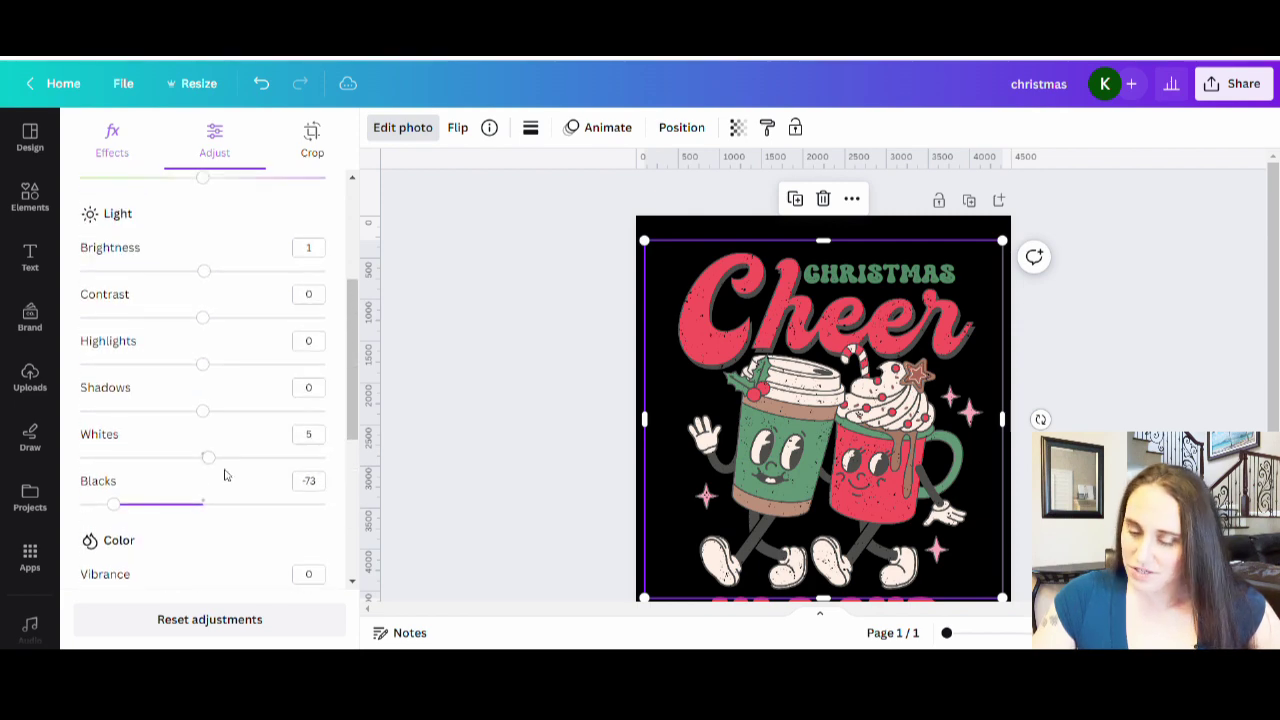
{"action": "scroll", "coordinate": [203, 413], "scroll_direction": "up", "scroll_amount": 1}
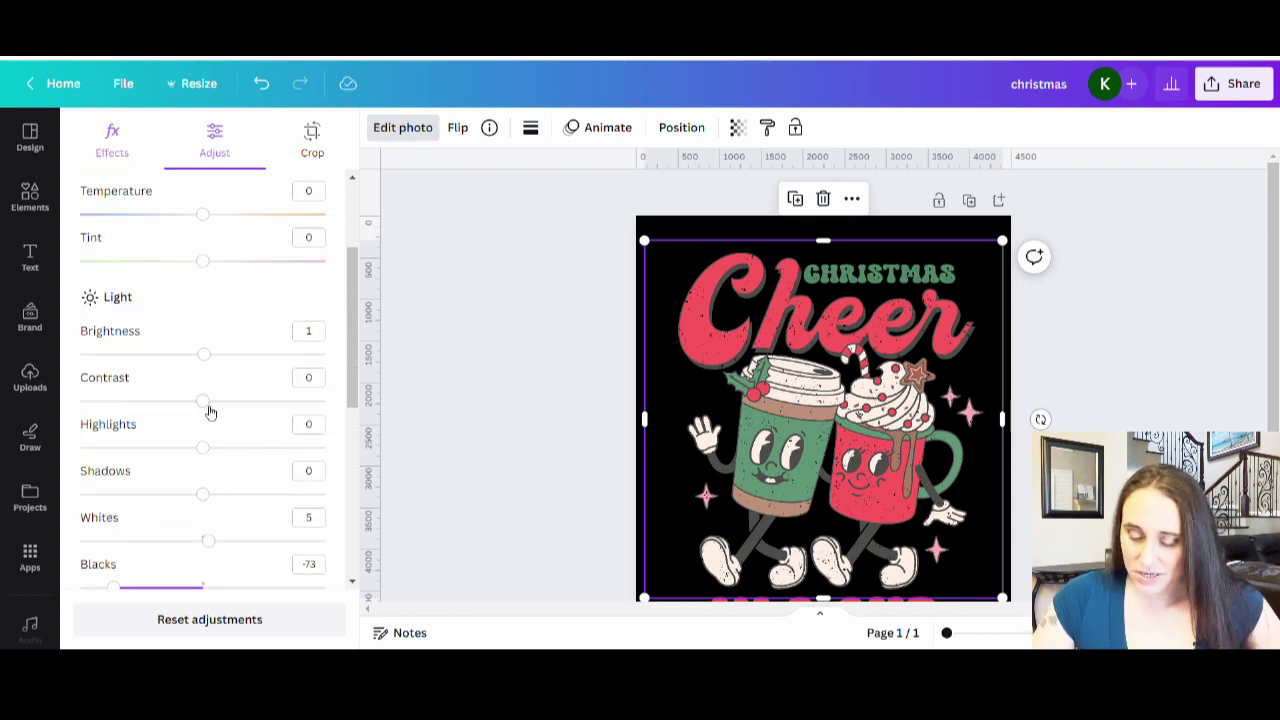
{"action": "mouse_move", "coordinate": [210, 411]}
{"action": "left_mouse_down"}
{"action": "mouse_move", "coordinate": [249, 418]}
{"action": "mouse_move", "coordinate": [73, 388]}
{"action": "mouse_move", "coordinate": [209, 404]}
{"action": "left_mouse_up"}
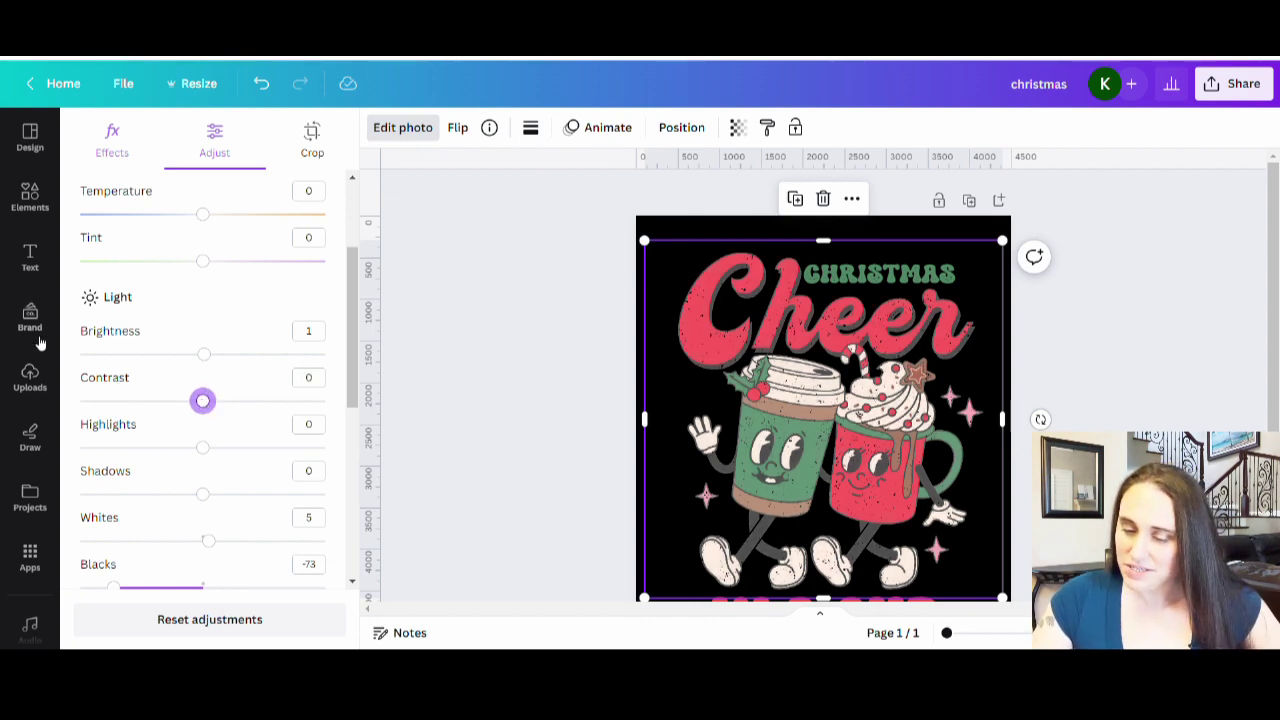
{"action": "scroll", "coordinate": [882, 408], "scroll_direction": "down", "scroll_amount": 2}
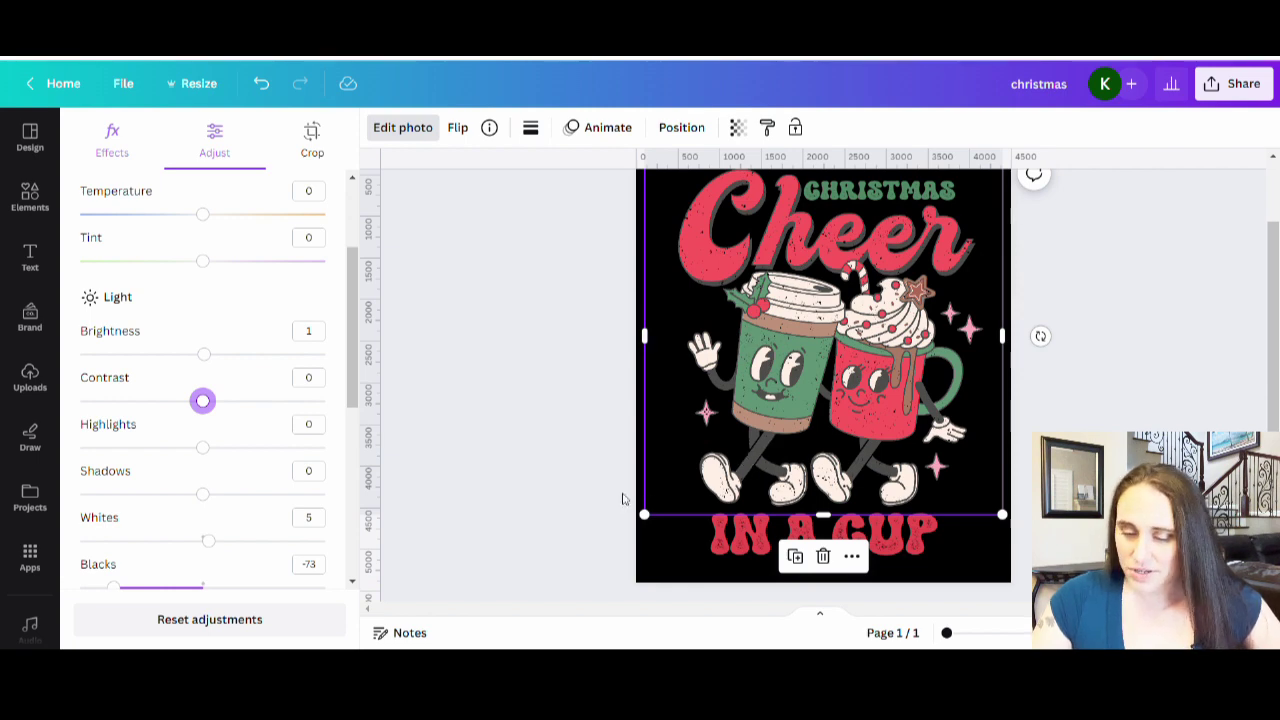
{"action": "left_click", "coordinate": [1095, 385]}
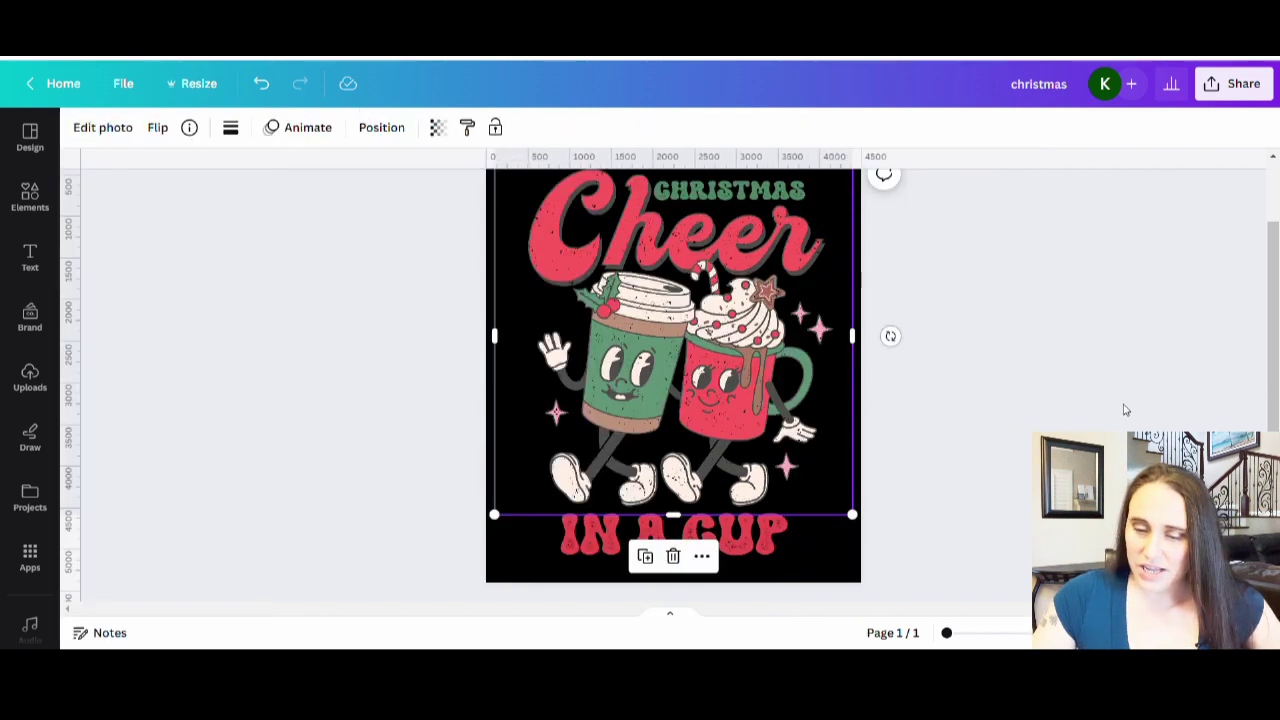
Step: Recolor the "CHRISTMAS" text with the adjusted green #609576 sampled from the coffee cup
{"action": "left_click", "coordinate": [677, 251]}
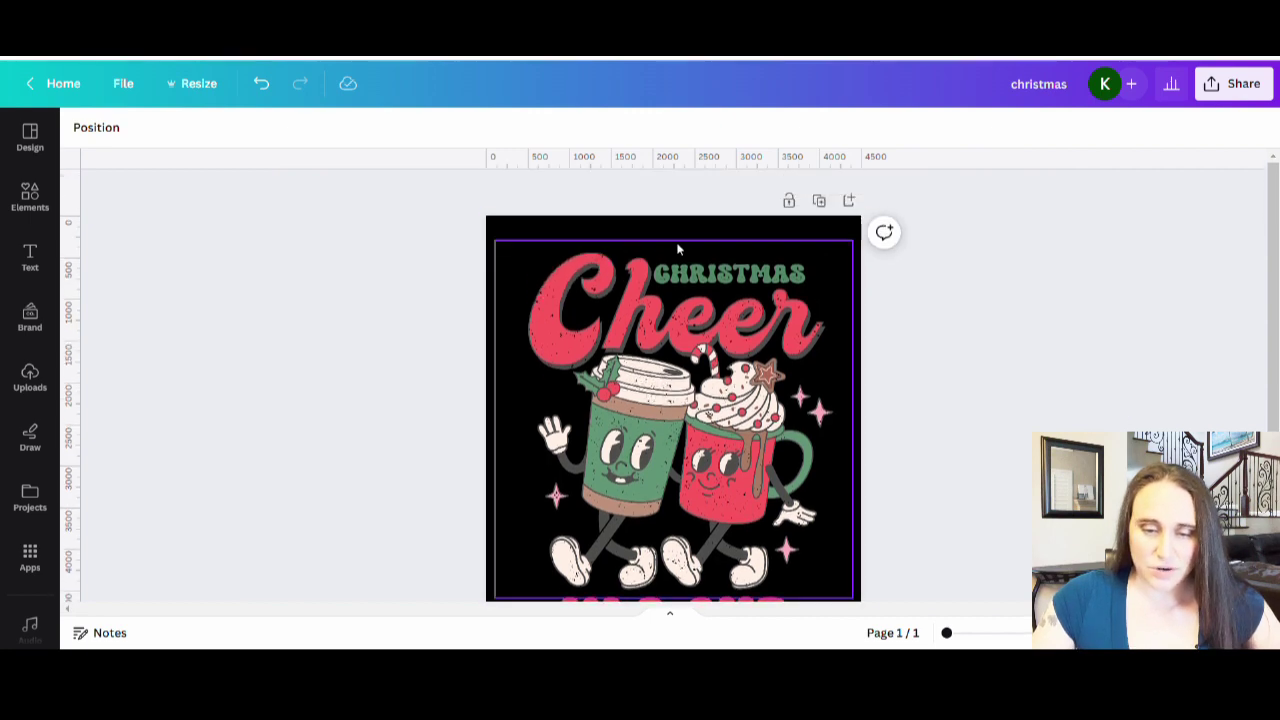
{"action": "left_click", "coordinate": [703, 274]}
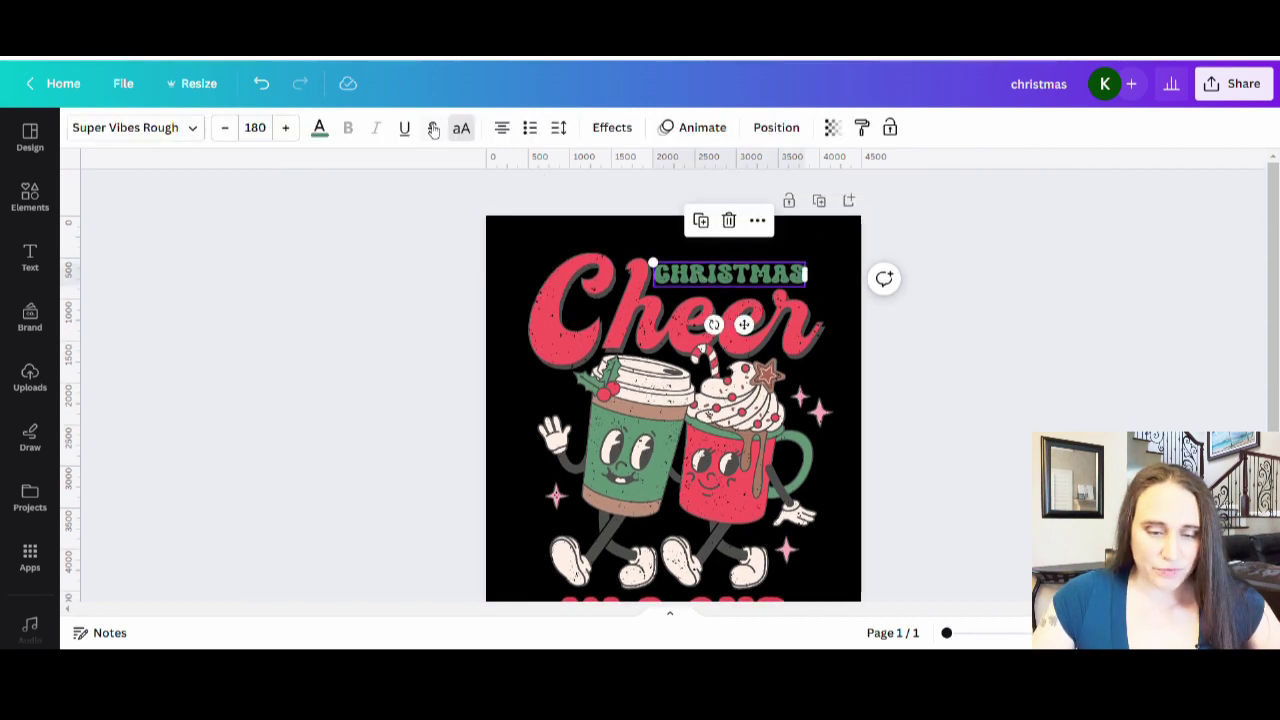
{"action": "left_click", "coordinate": [319, 127]}
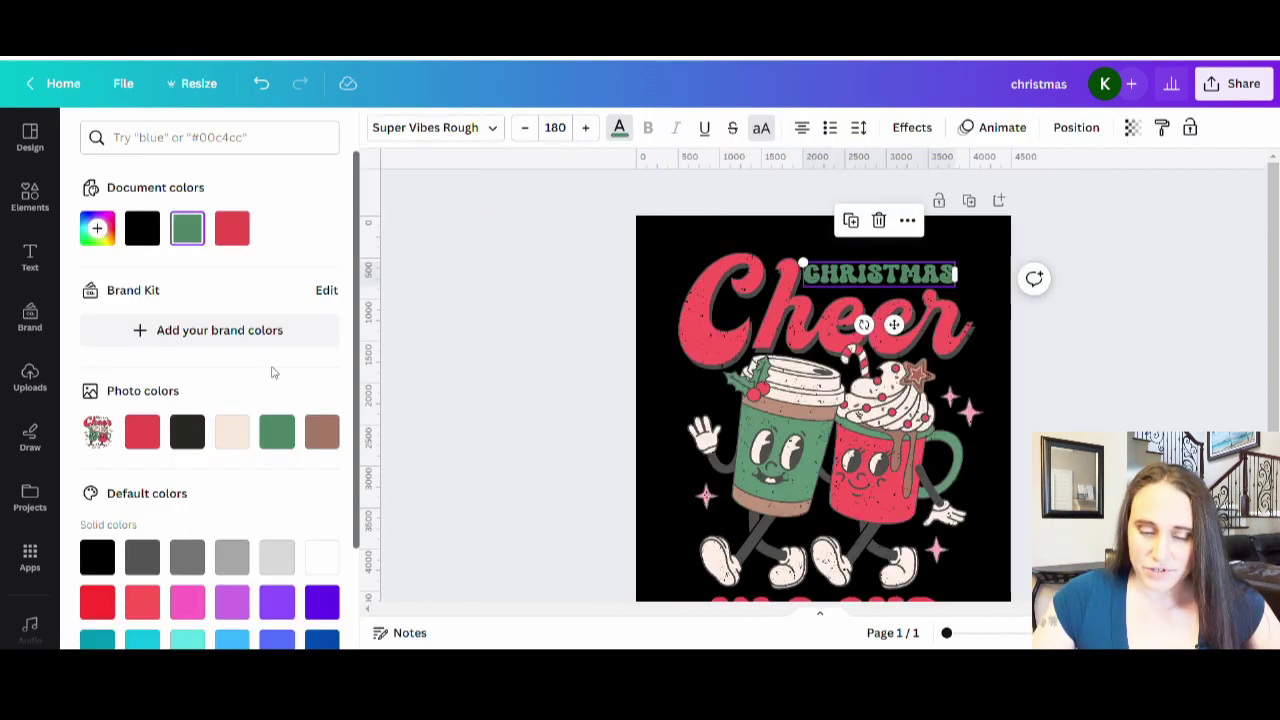
{"action": "left_click", "coordinate": [97, 229]}
{"action": "left_click", "coordinate": [310, 400]}
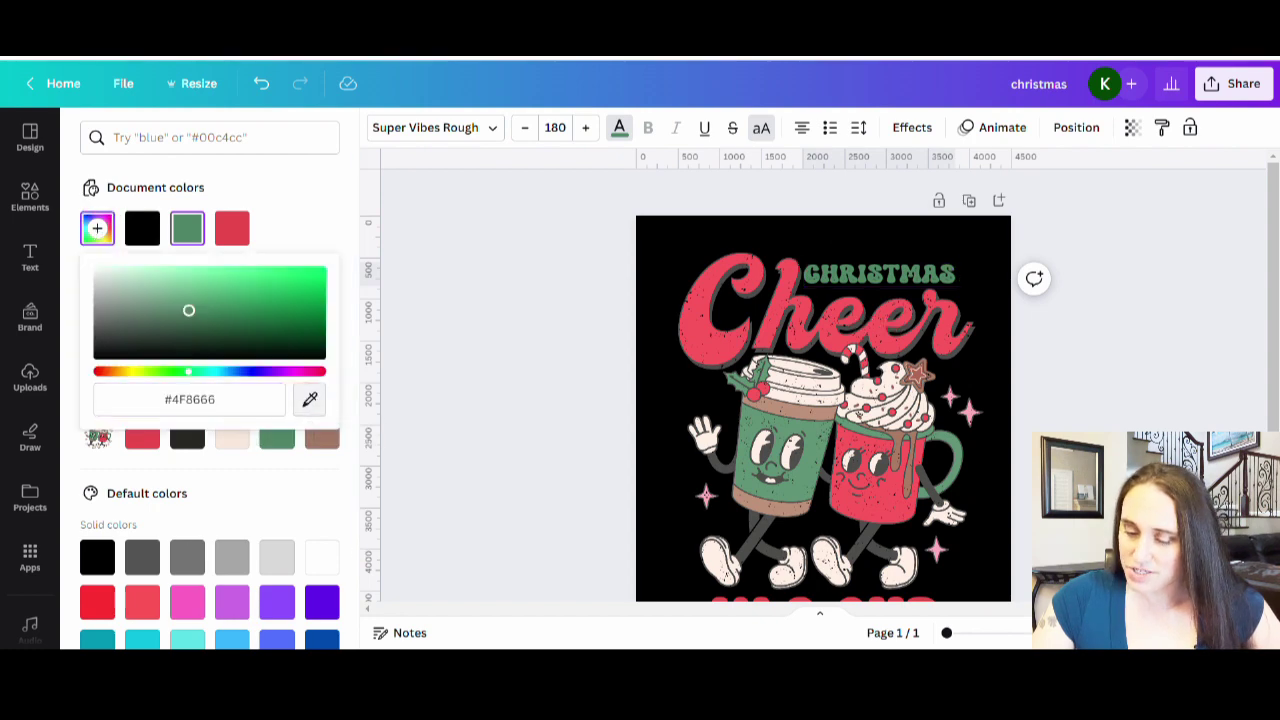
{"action": "left_click", "coordinate": [780, 444]}
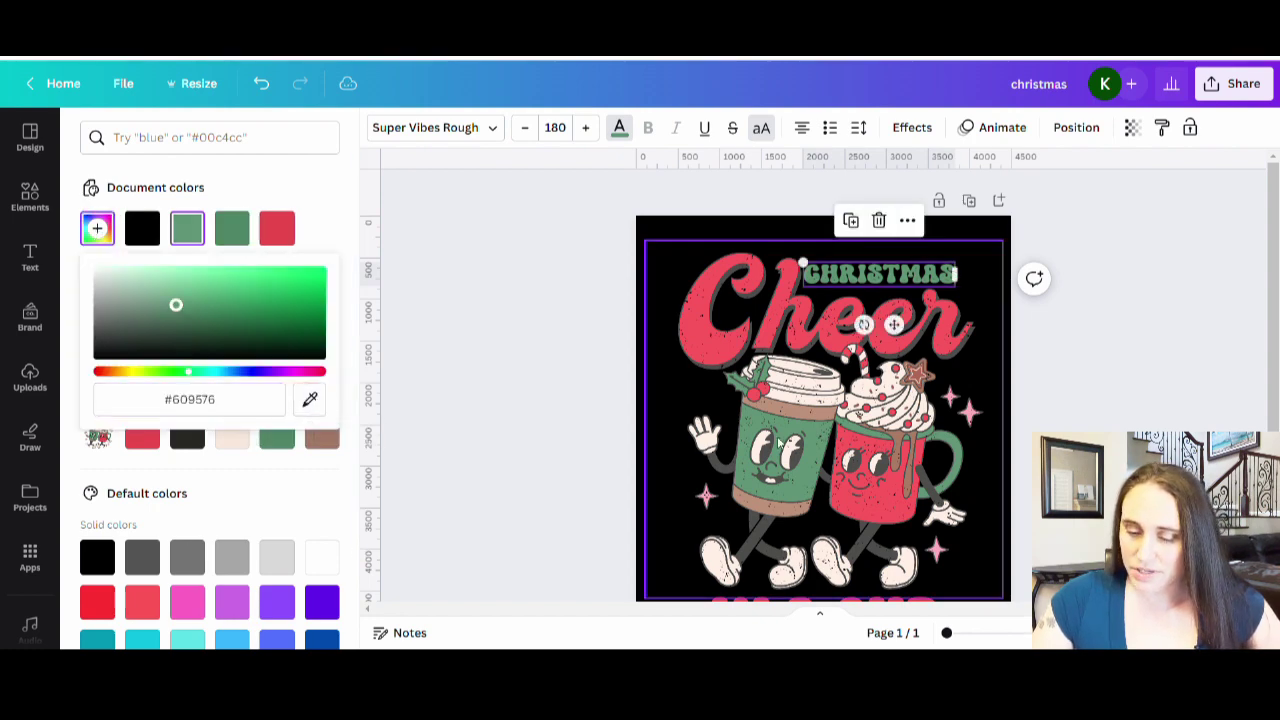
{"action": "left_click", "coordinate": [1240, 424]}
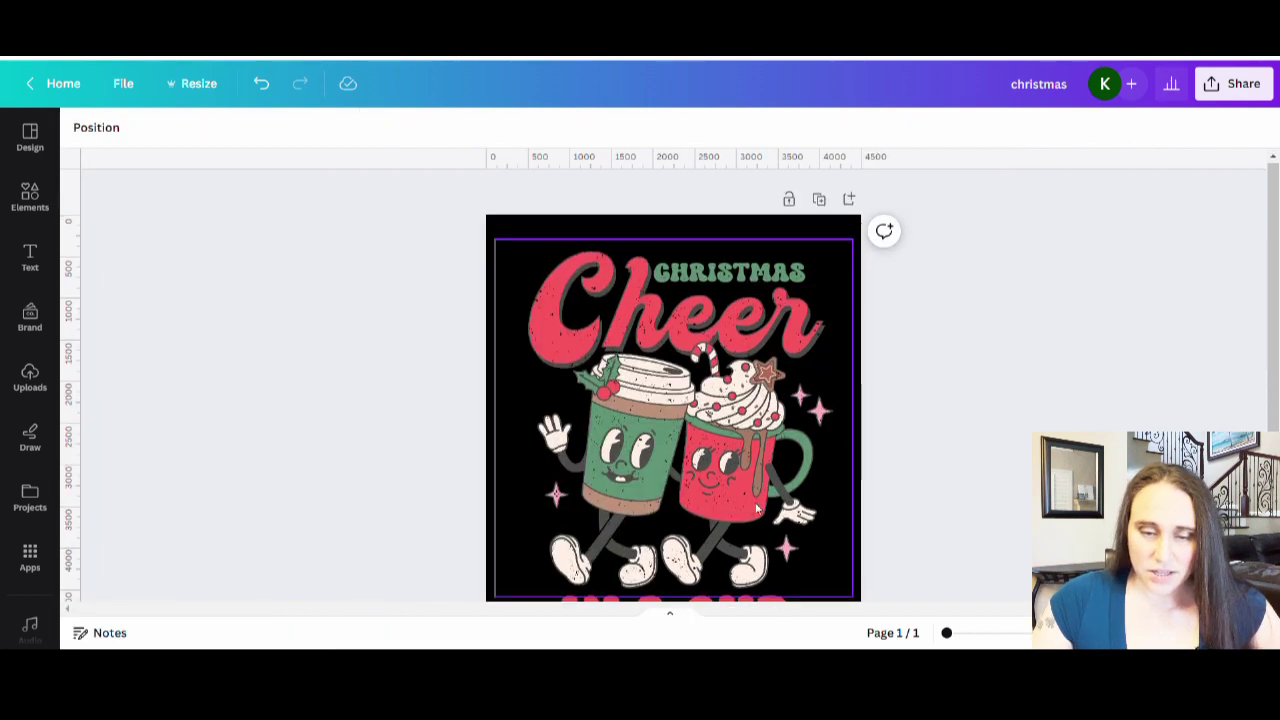
Step: Recolor the "IN A CUP" text with the brighter red #FA585D sampled from the adjusted graphic
{"action": "scroll", "coordinate": [714, 564], "scroll_direction": "down", "scroll_amount": 1}
{"action": "left_click", "coordinate": [708, 547]}
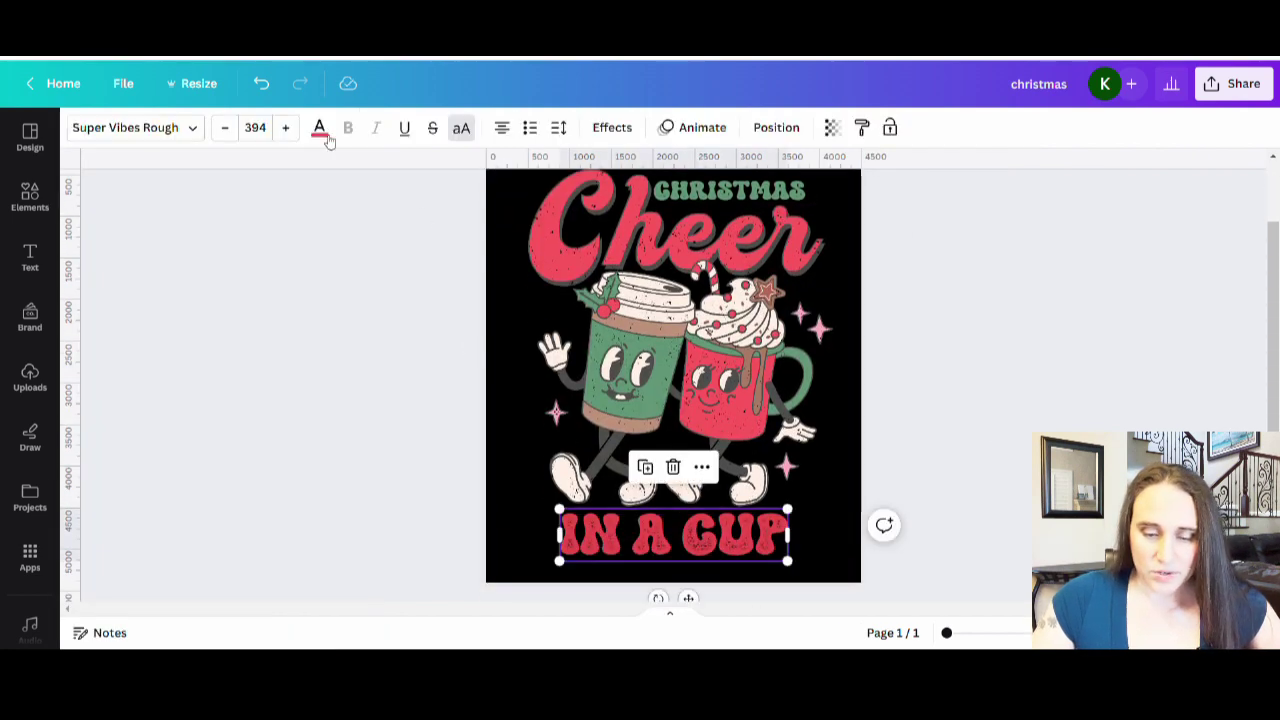
{"action": "left_click", "coordinate": [319, 130]}
{"action": "left_click", "coordinate": [97, 228]}
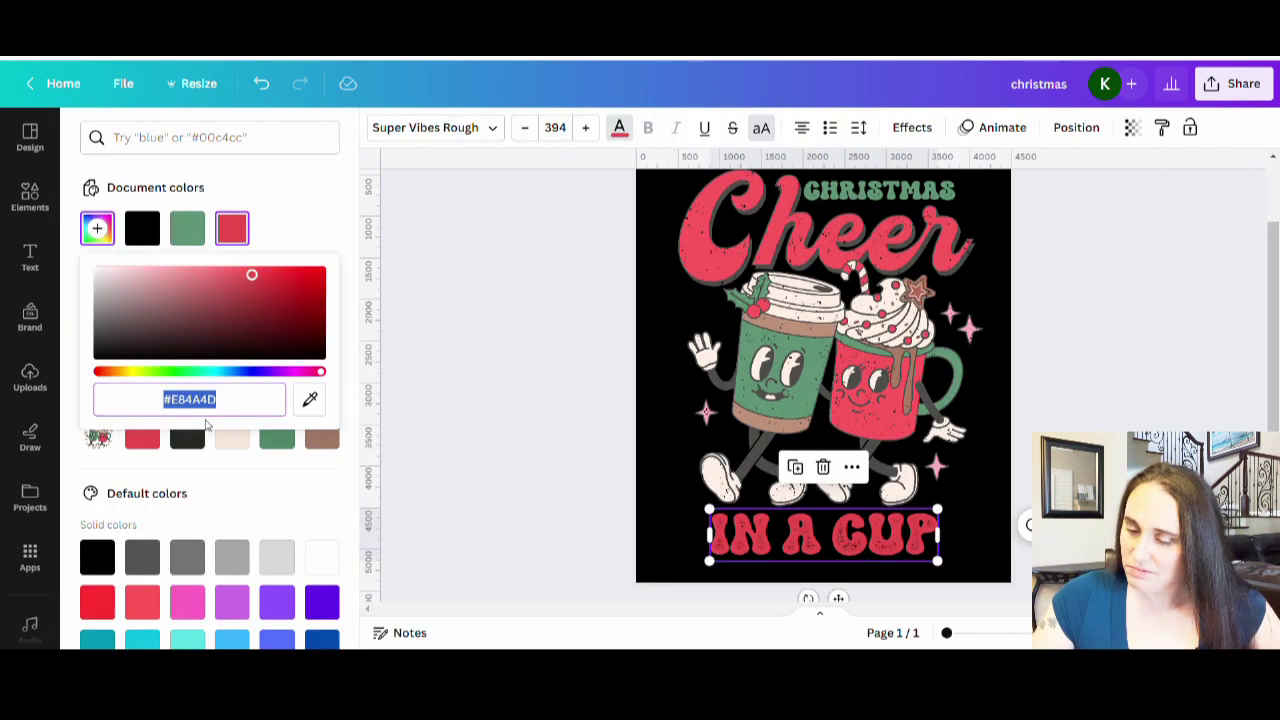
{"action": "left_click", "coordinate": [311, 400]}
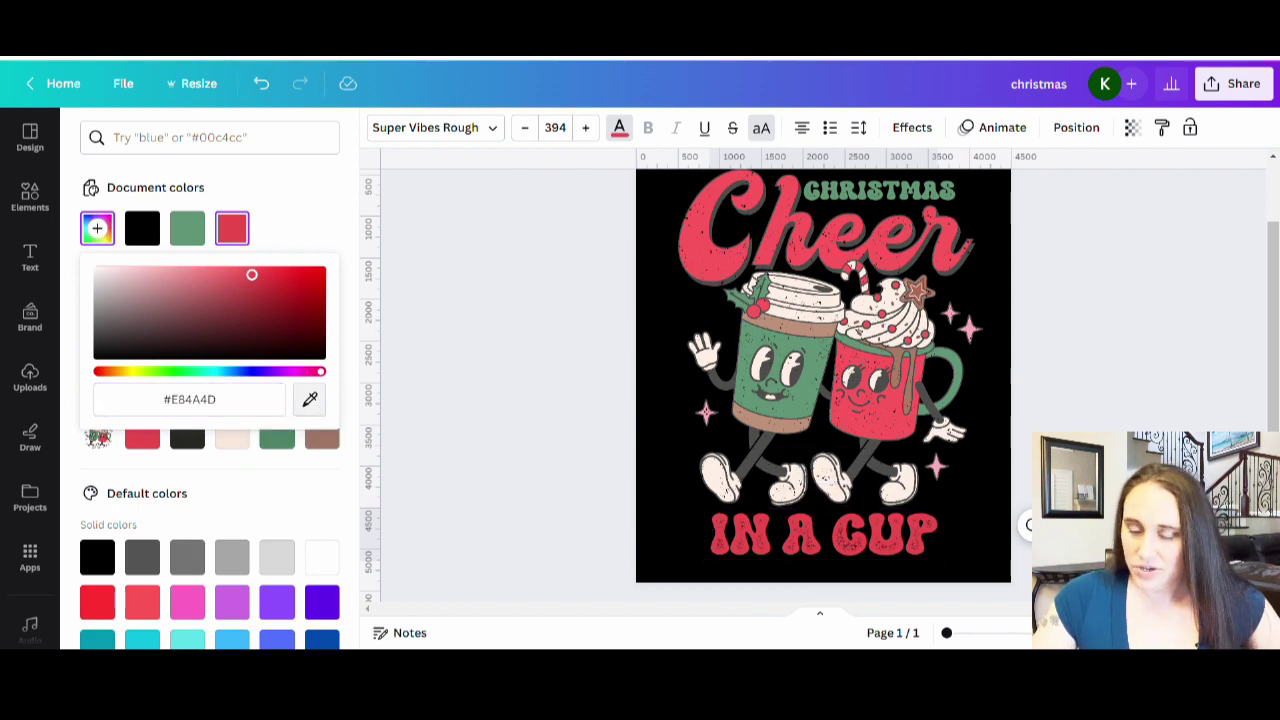
{"action": "key", "text": "Escape"}
{"action": "key", "text": "Escape"}
{"action": "key", "text": "Escape"}
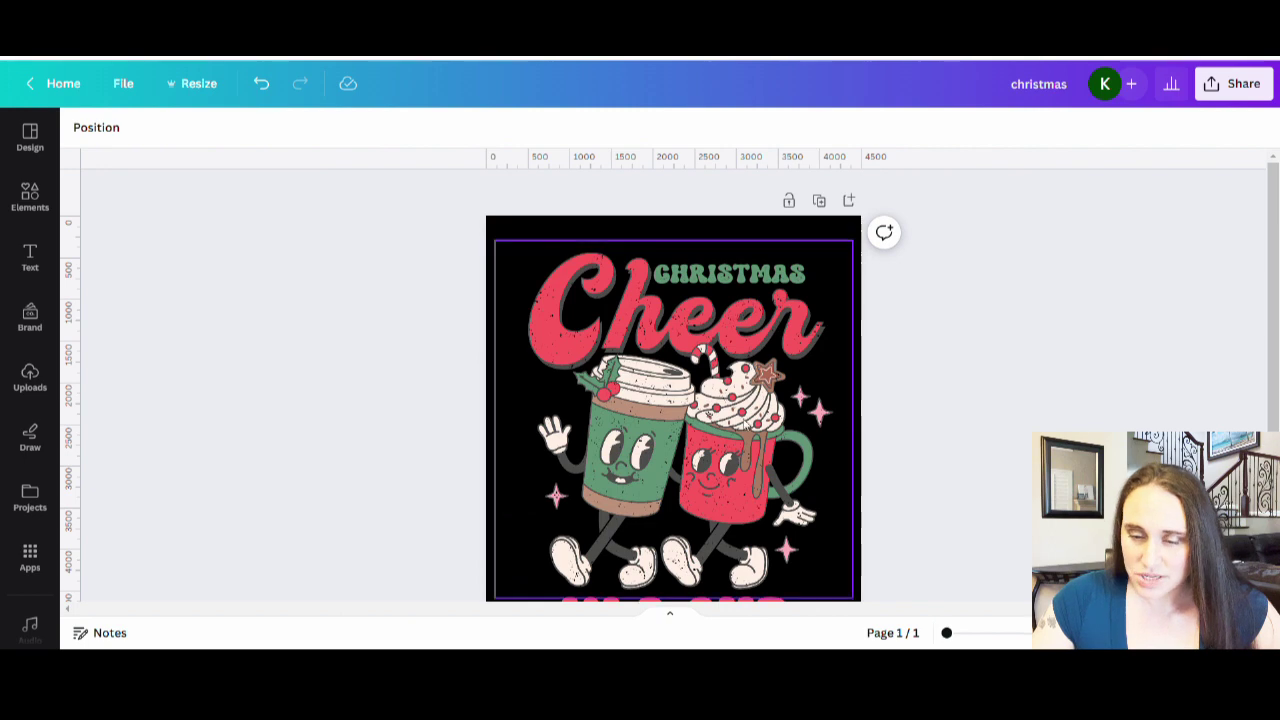
Step: Add a Shadow effect to "CHRISTMAS" and color it with the dark gray #4C4D4B sampled from the graphic
{"action": "left_click", "coordinate": [768, 274]}
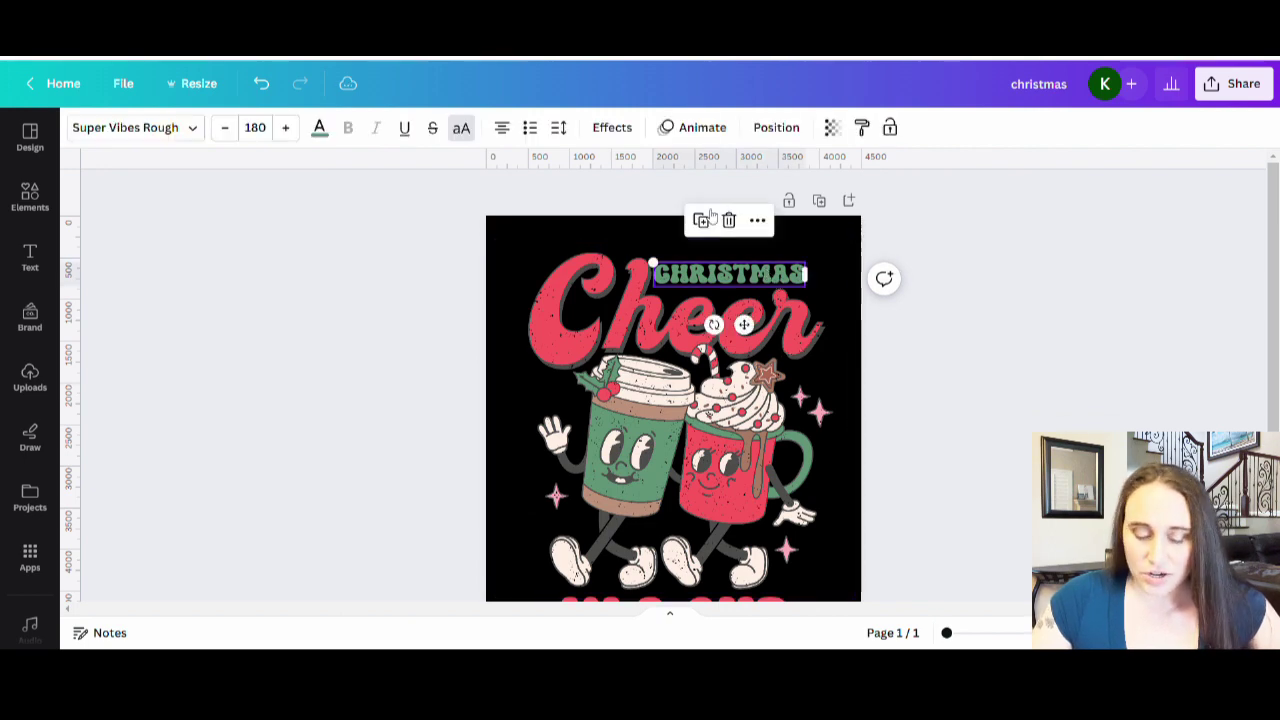
{"action": "left_click", "coordinate": [610, 129]}
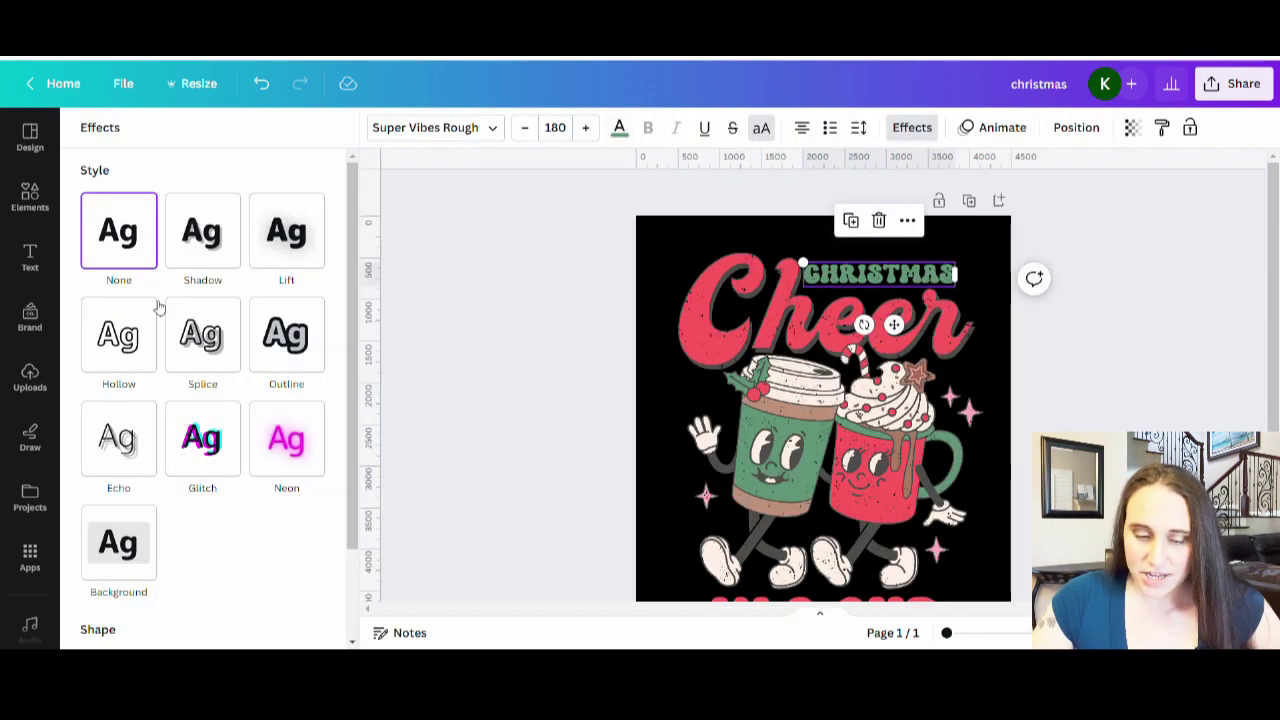
{"action": "left_click", "coordinate": [194, 252]}
{"action": "left_click", "coordinate": [312, 506]}
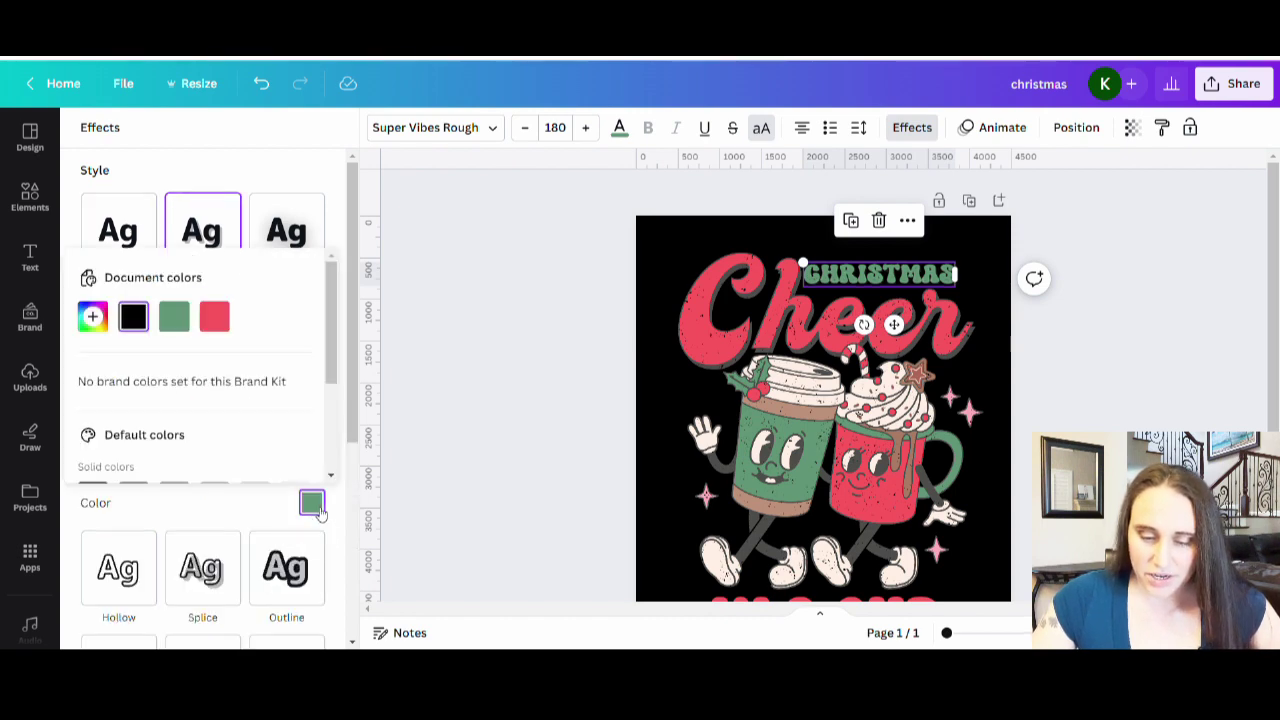
{"action": "left_click", "coordinate": [88, 318]}
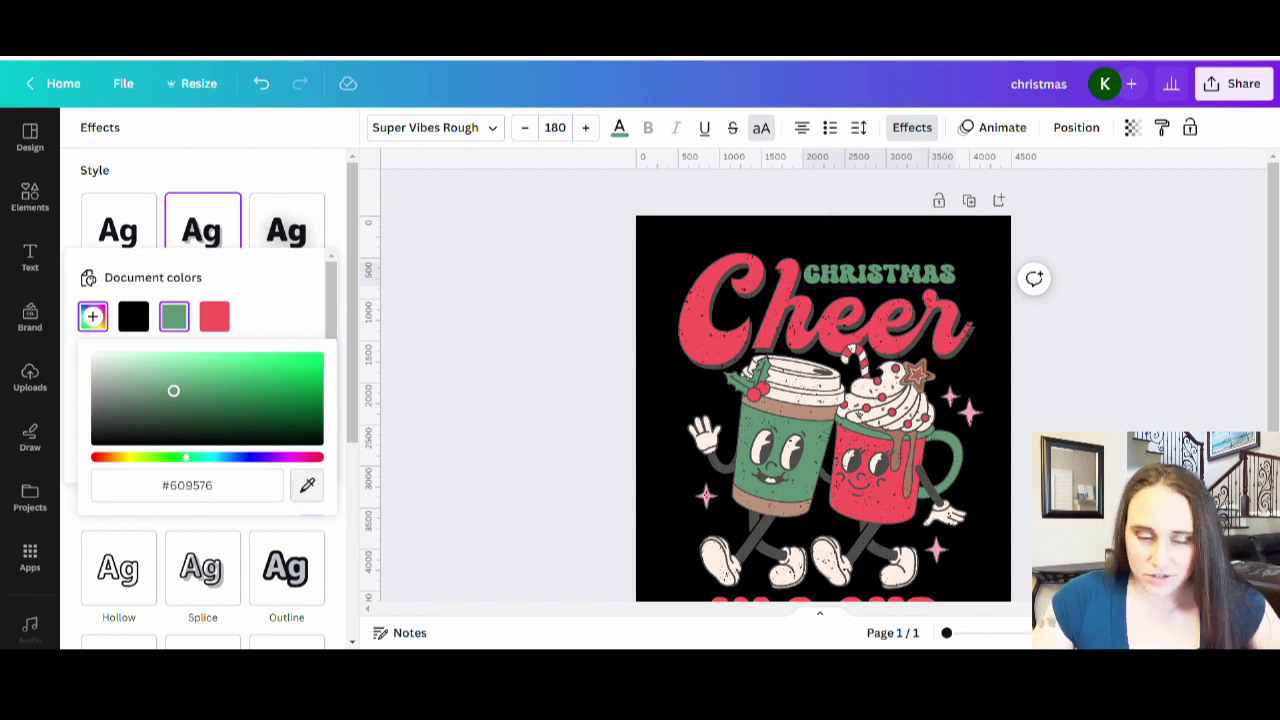
{"action": "left_click", "coordinate": [97, 418]}
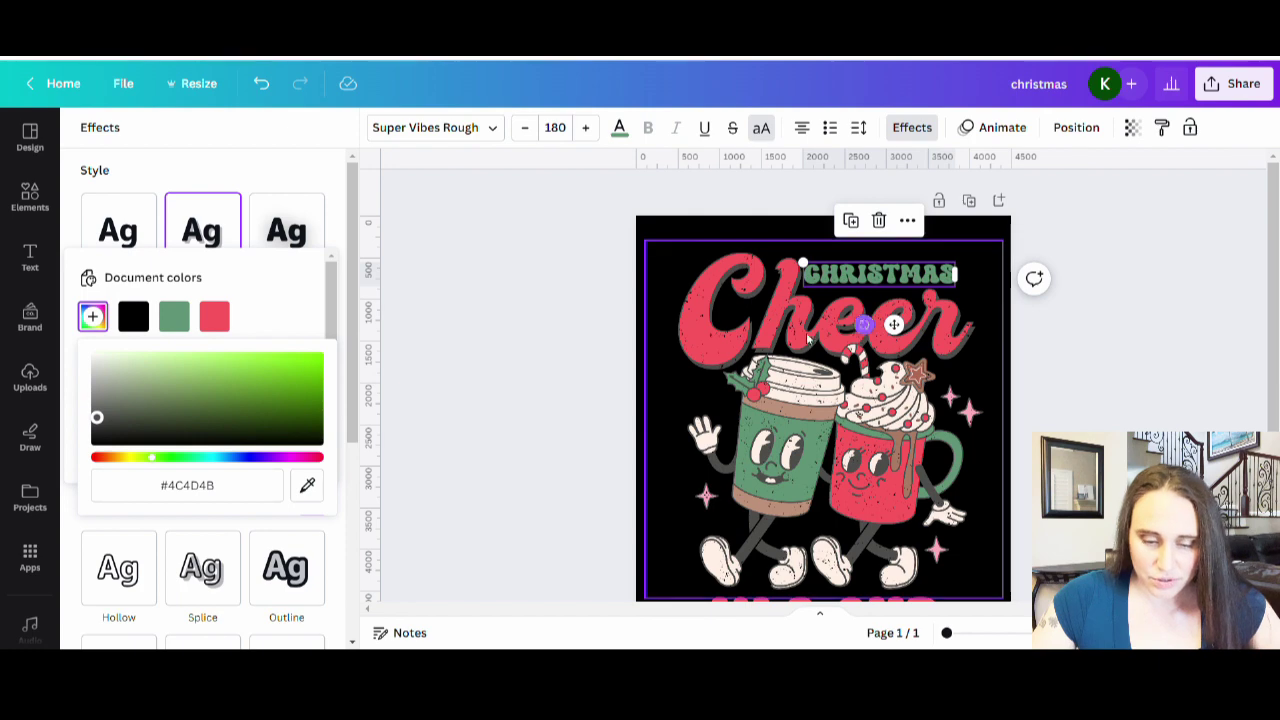
{"action": "left_click", "coordinate": [217, 145]}
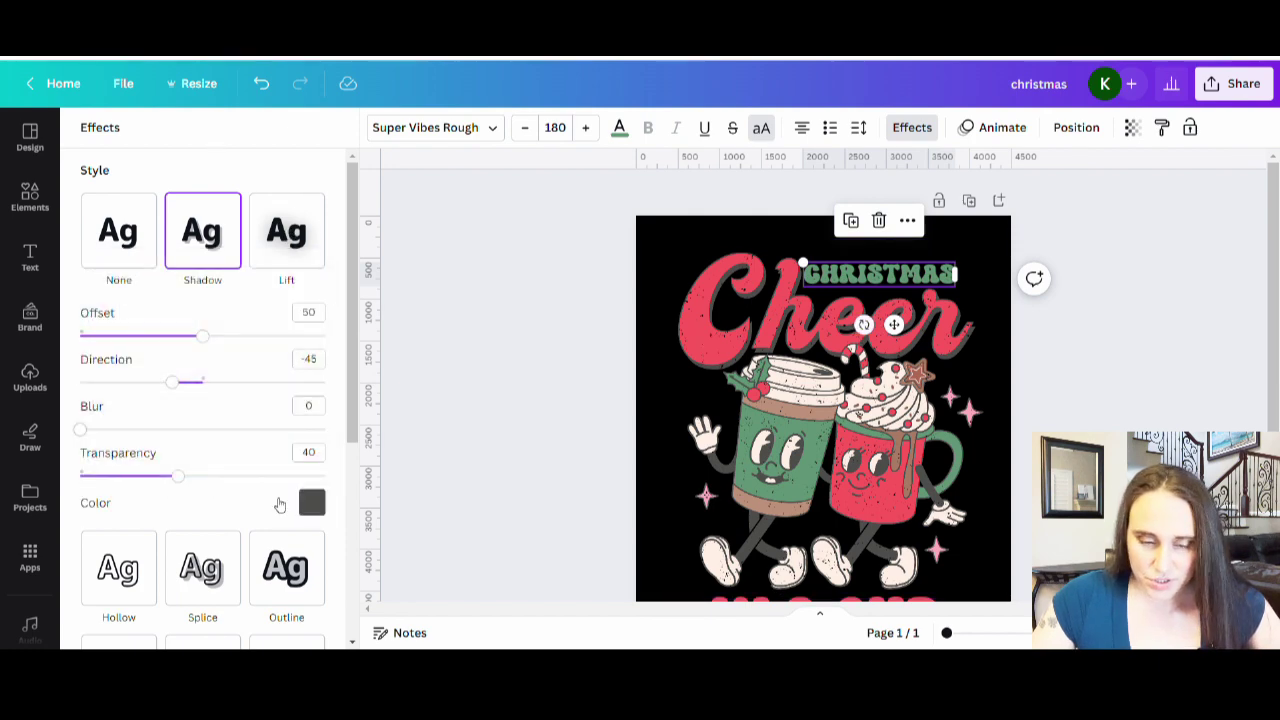
Step: Set the "CHRISTMAS" shadow's transparency to 100, its offset to 64 and its direction to -66
{"action": "left_click_drag", "start_coordinate": [197, 488], "coordinate": [330, 492]}
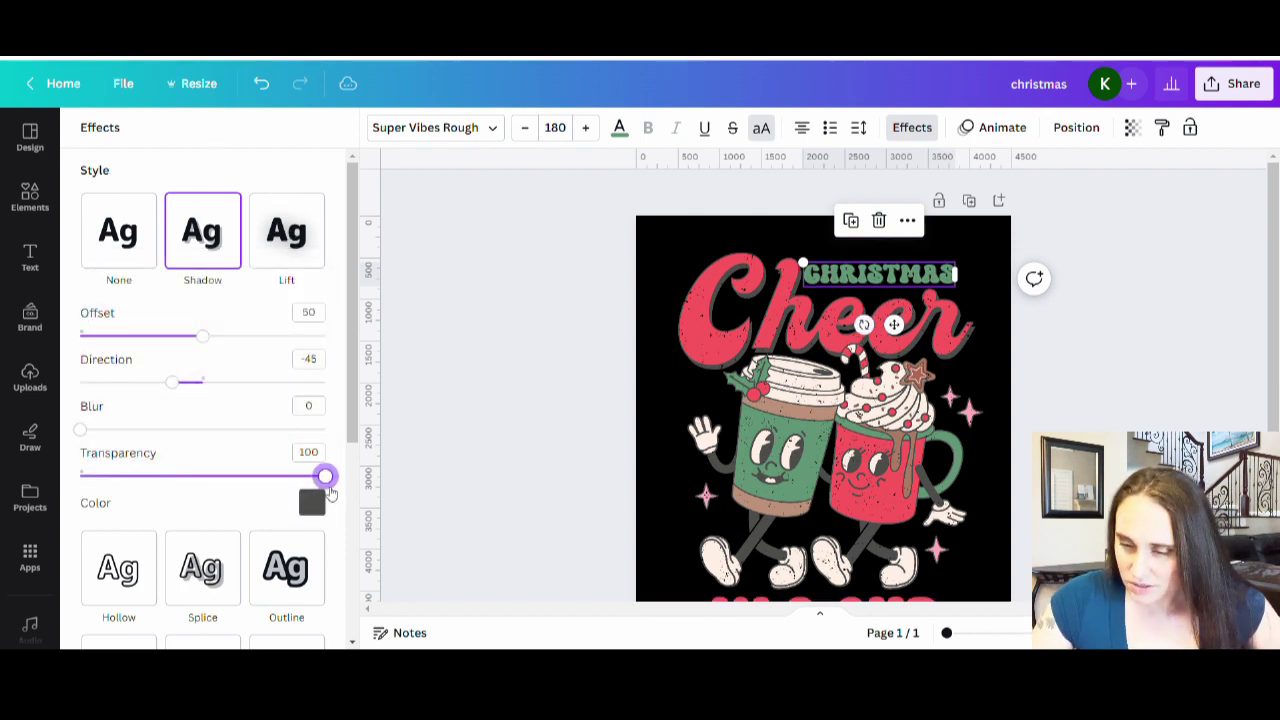
{"action": "left_click_drag", "start_coordinate": [198, 348], "coordinate": [146, 342]}
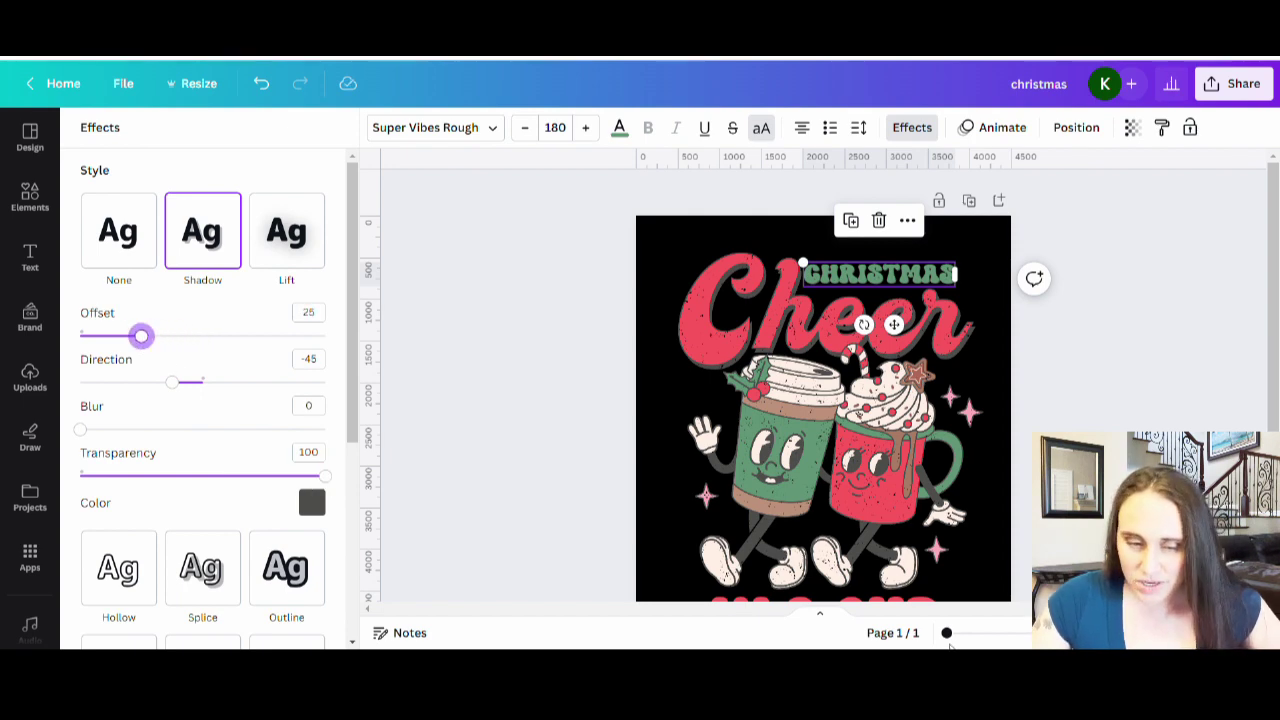
{"action": "left_click_drag", "start_coordinate": [946, 632], "coordinate": [980, 632]}
{"action": "scroll", "coordinate": [949, 358], "scroll_direction": "up", "scroll_amount": 2}
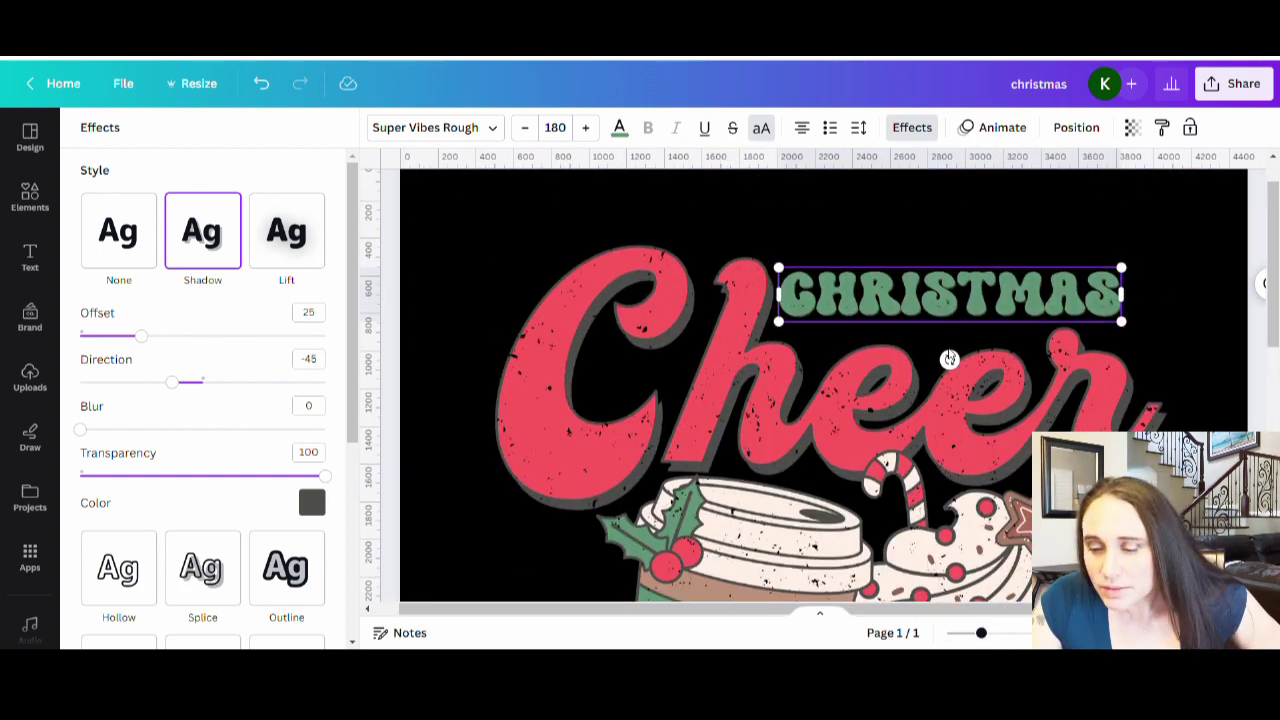
{"action": "left_click_drag", "start_coordinate": [146, 341], "coordinate": [242, 345]}
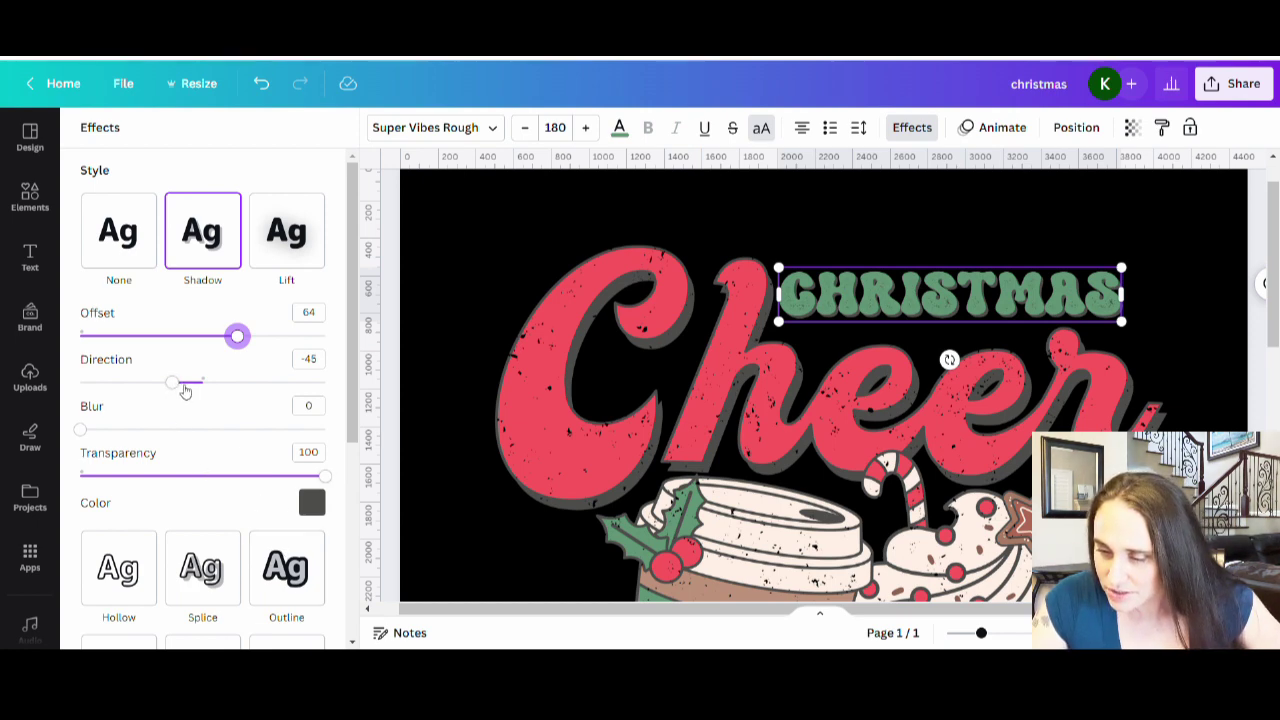
{"action": "left_click_drag", "start_coordinate": [174, 386], "coordinate": [161, 388]}
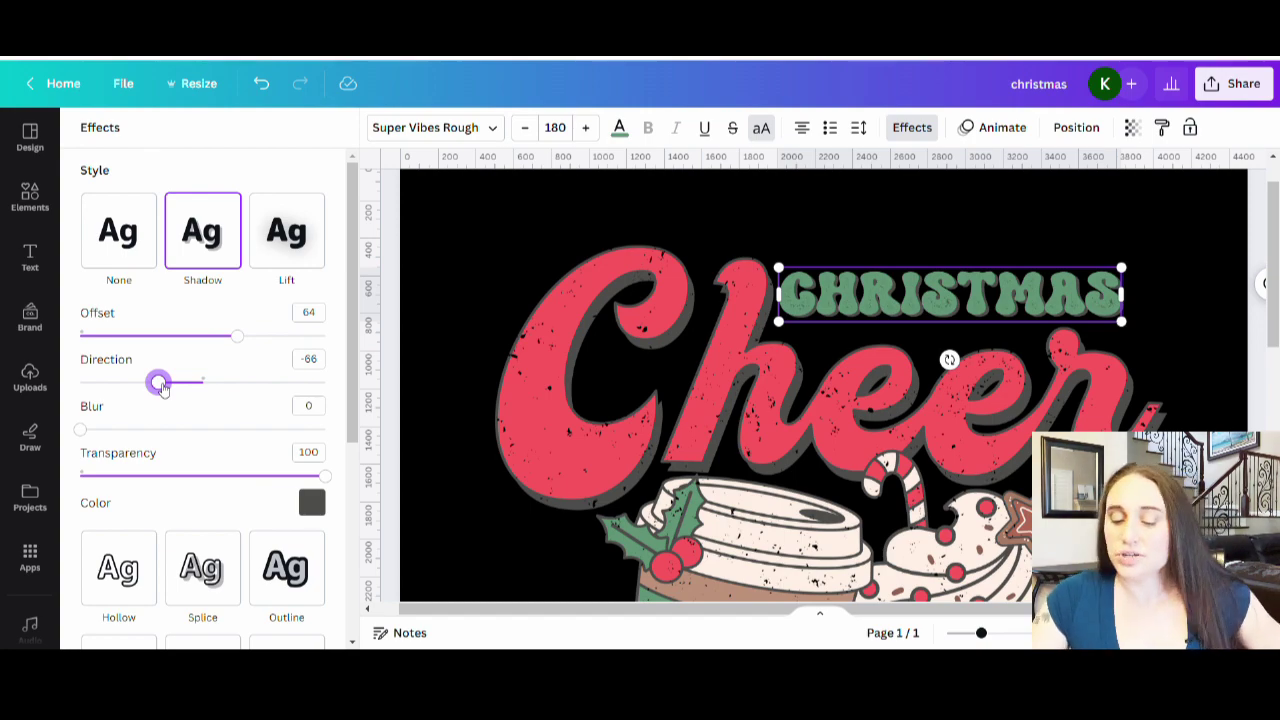
Step: Add a Shadow effect to "IN A CUP" and color it with the dark gray #4C4D4B sampled from a cup's leg
{"action": "scroll", "coordinate": [1184, 325], "scroll_direction": "down", "scroll_amount": 10}
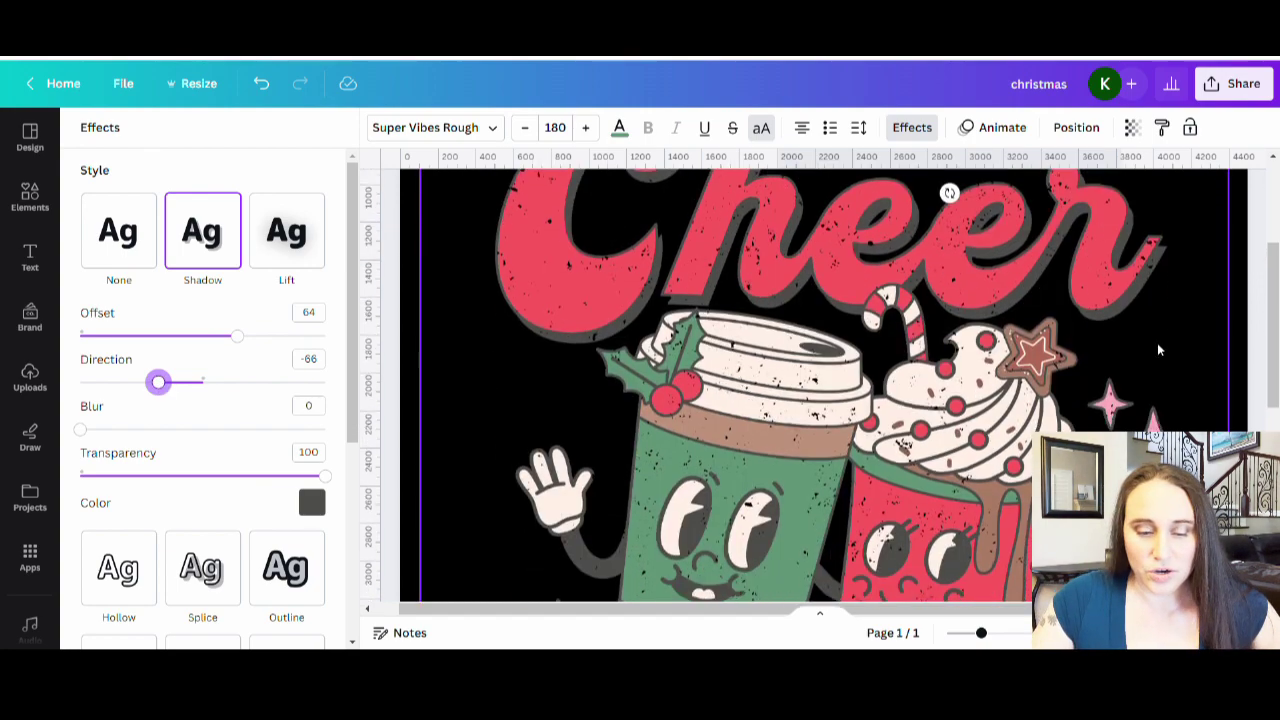
{"action": "left_click", "coordinate": [993, 428]}
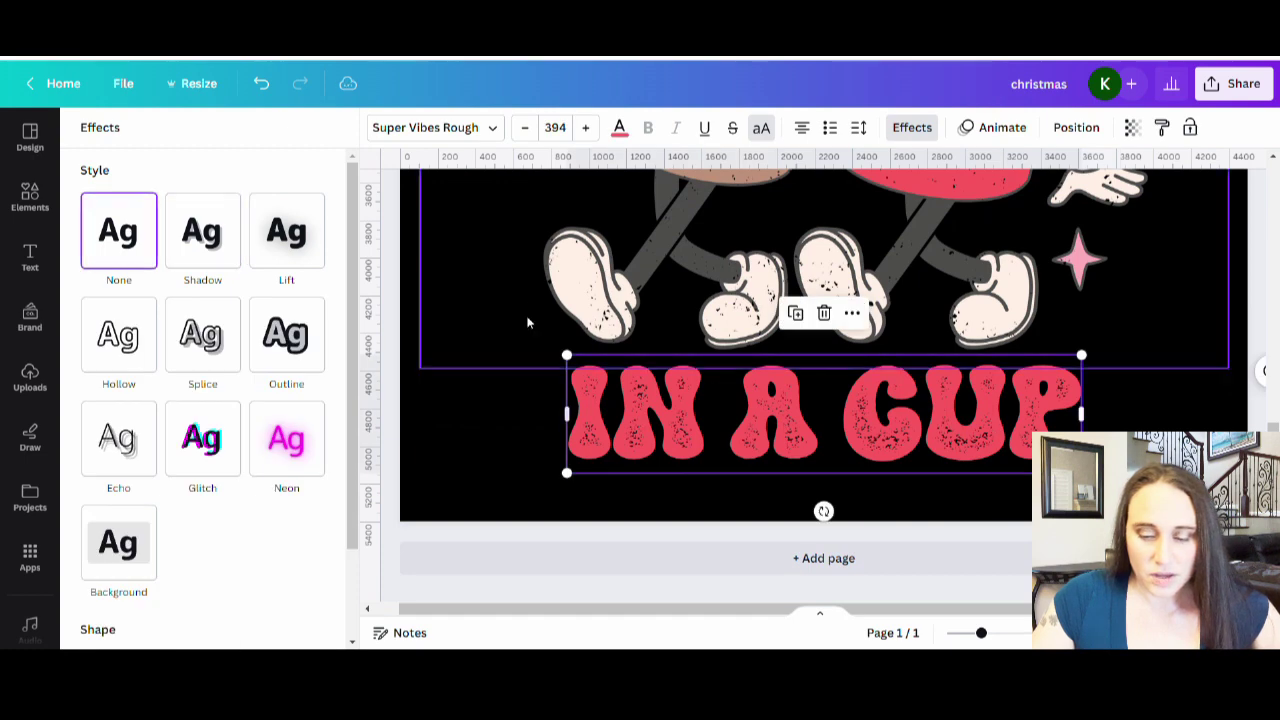
{"action": "left_click", "coordinate": [194, 245]}
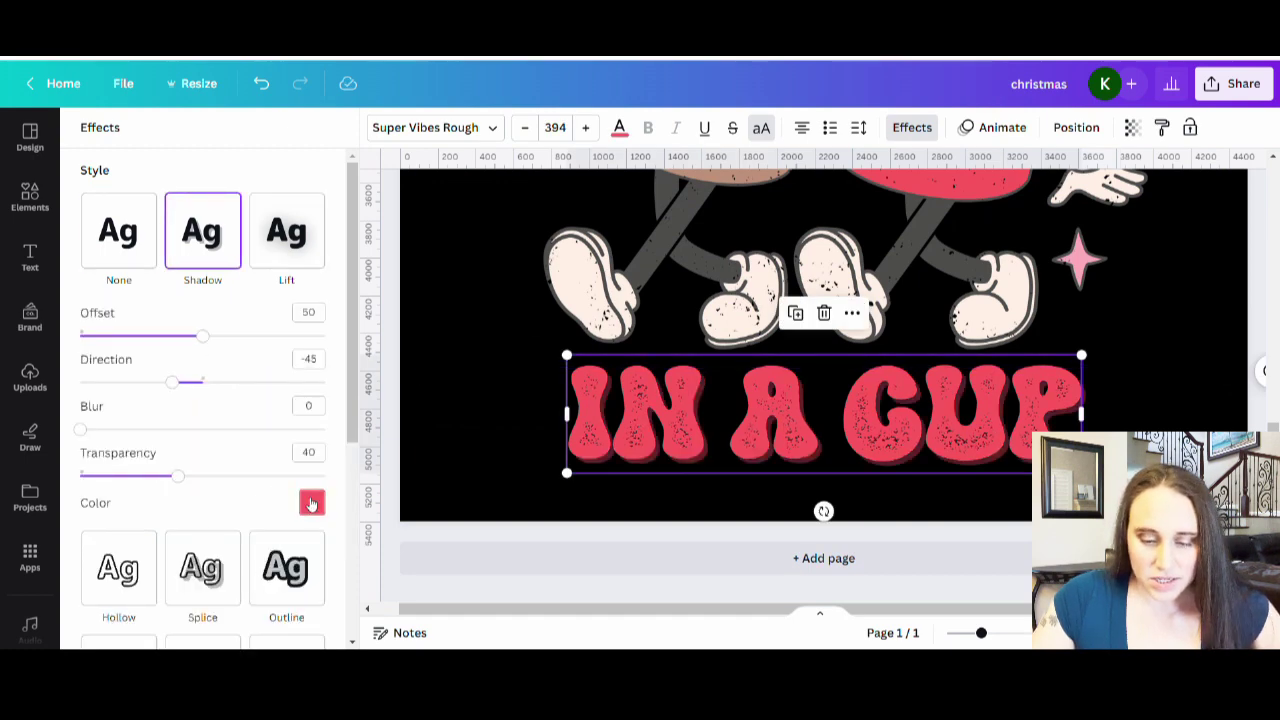
{"action": "left_click", "coordinate": [312, 502]}
{"action": "left_click", "coordinate": [93, 317]}
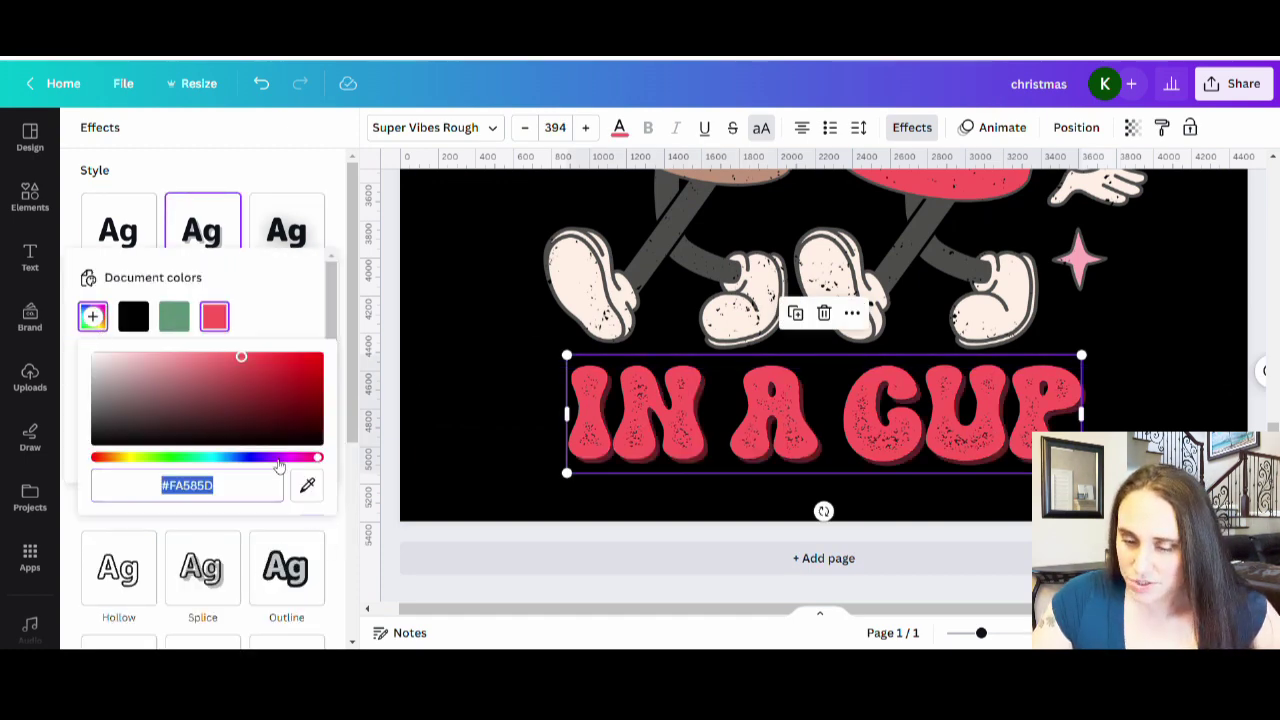
{"action": "left_click", "coordinate": [307, 485]}
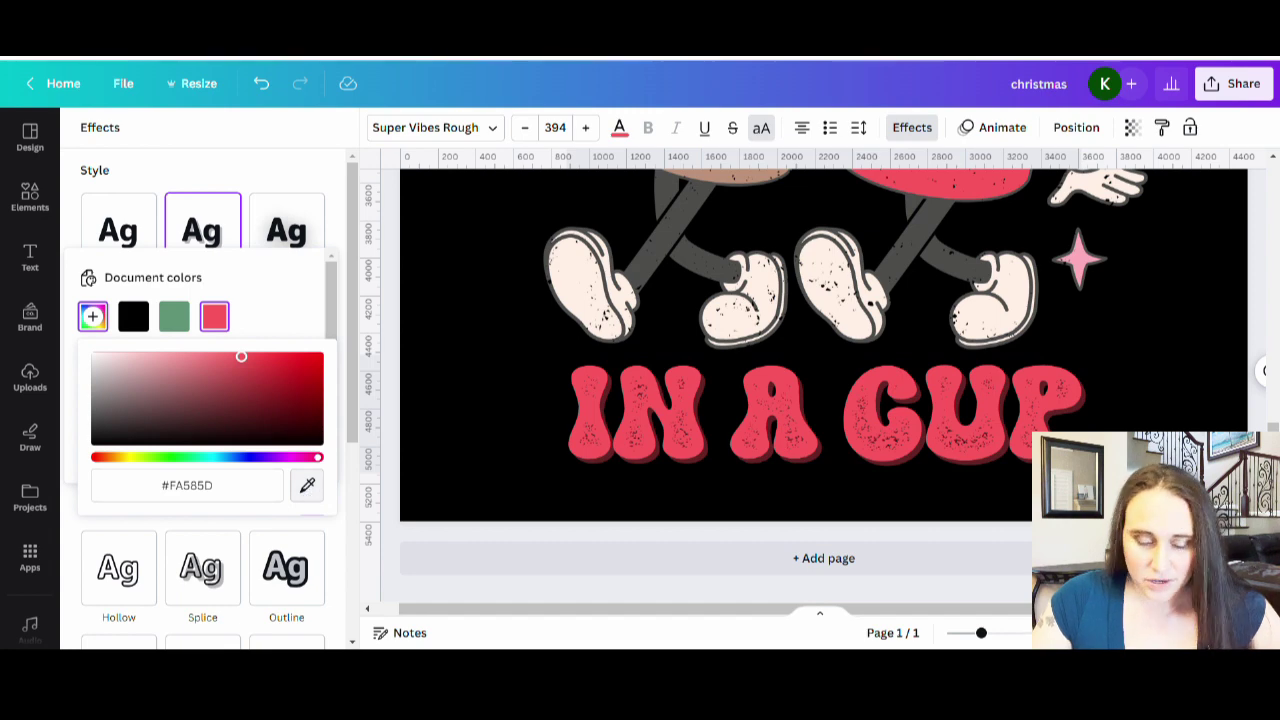
{"action": "left_click", "coordinate": [668, 242]}
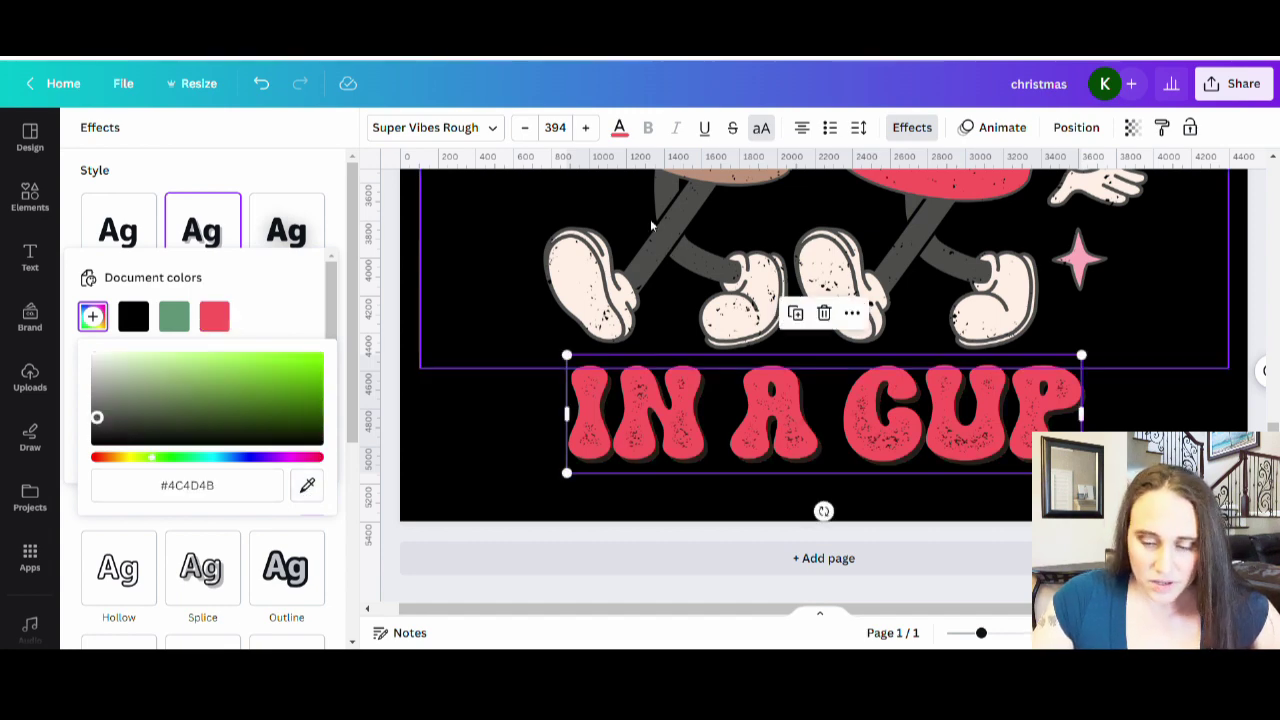
Step: Set the "IN A CUP" shadow's transparency to 100 and its direction to -67
{"action": "left_click", "coordinate": [154, 157]}
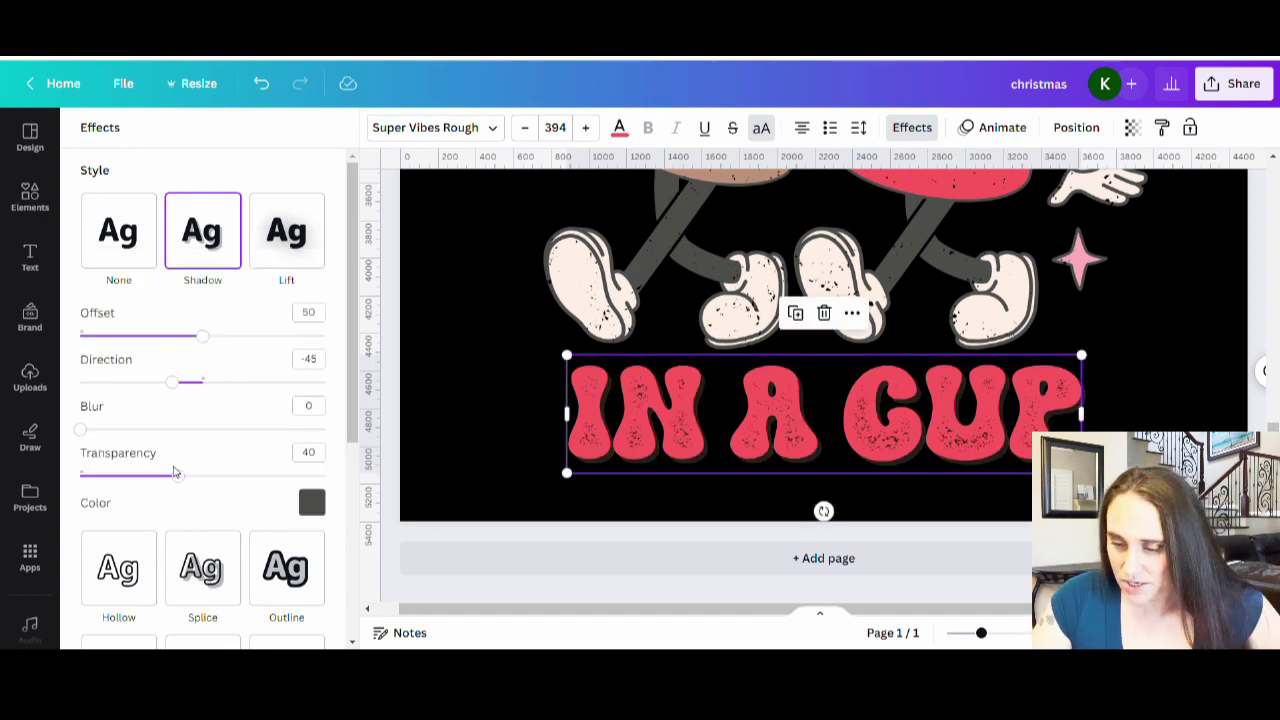
{"action": "left_click_drag", "start_coordinate": [178, 475], "coordinate": [381, 487]}
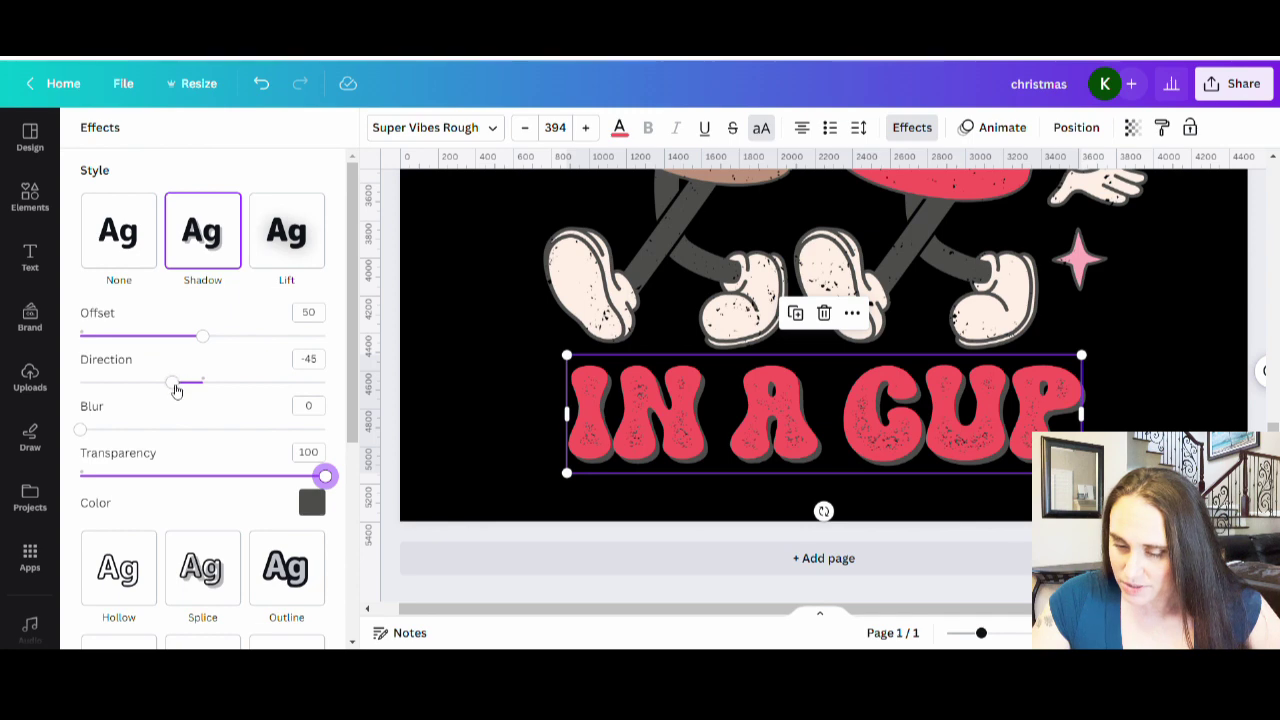
{"action": "left_click_drag", "start_coordinate": [181, 386], "coordinate": [161, 386]}
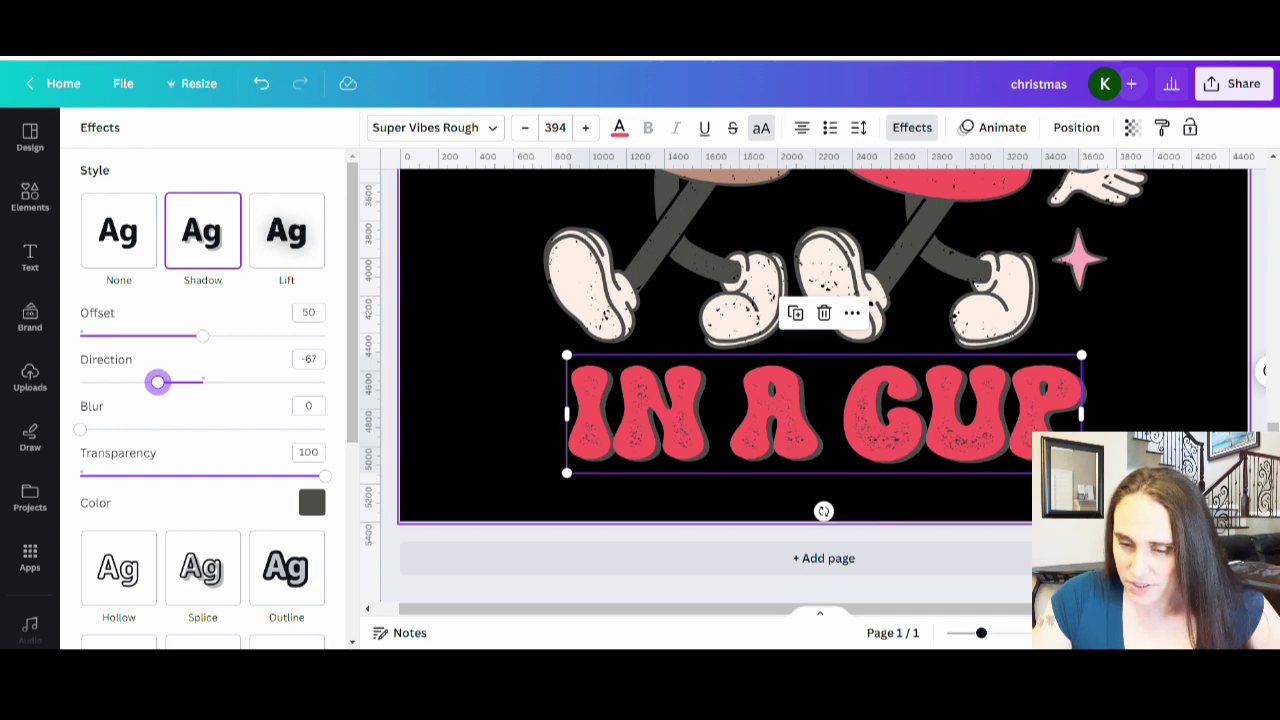
{"action": "left_click_drag", "start_coordinate": [983, 636], "coordinate": [946, 634]}
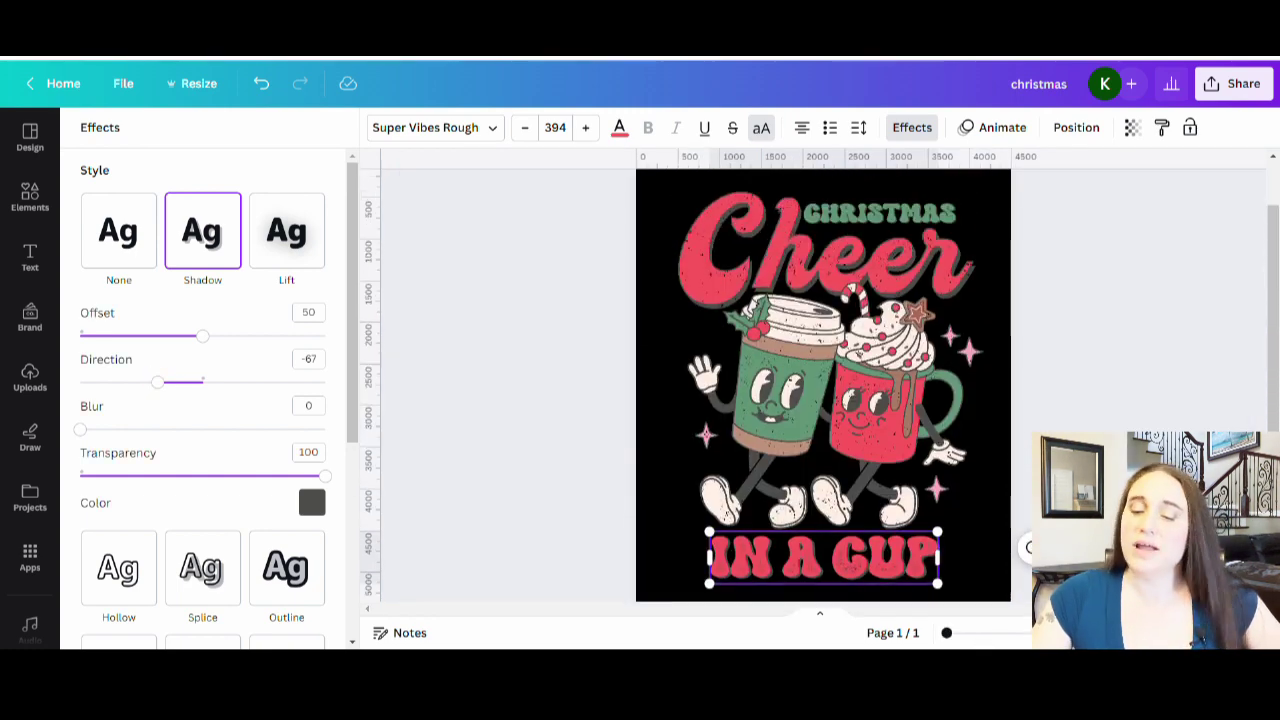
{"action": "key", "text": "Escape"}
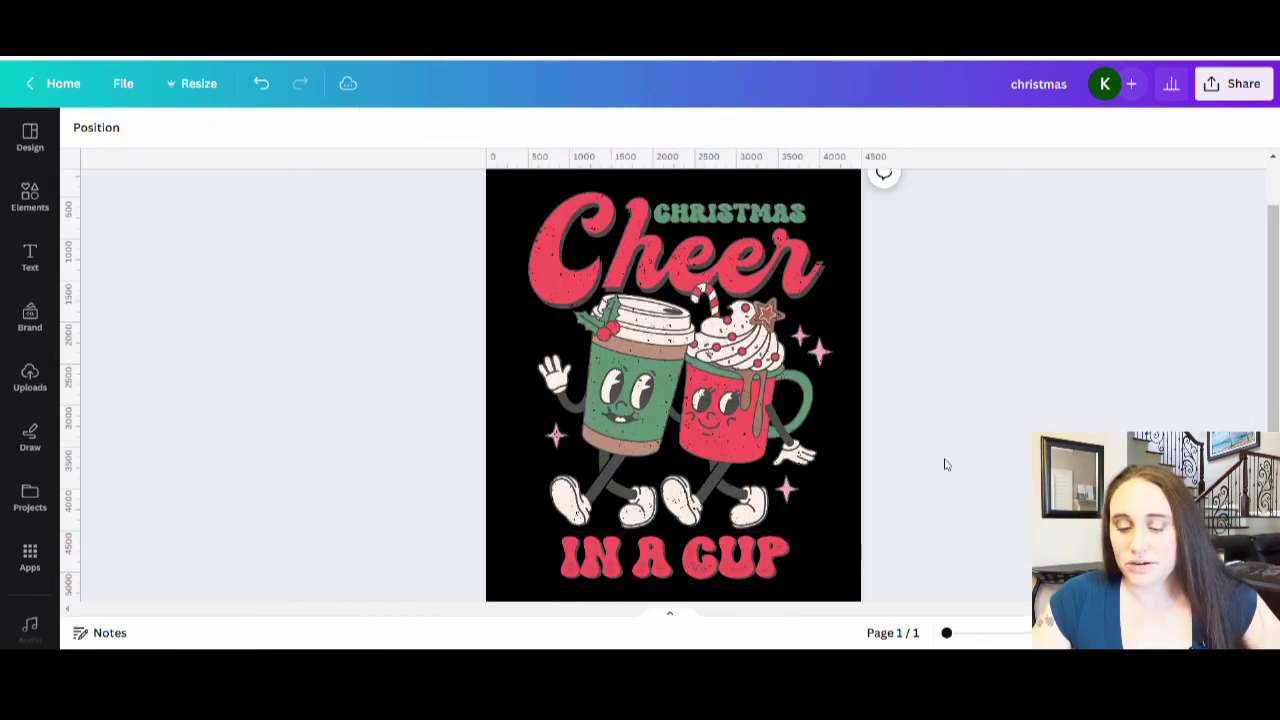
Step: Change the page background to white
{"action": "scroll", "coordinate": [980, 322], "scroll_direction": "down", "scroll_amount": 2}
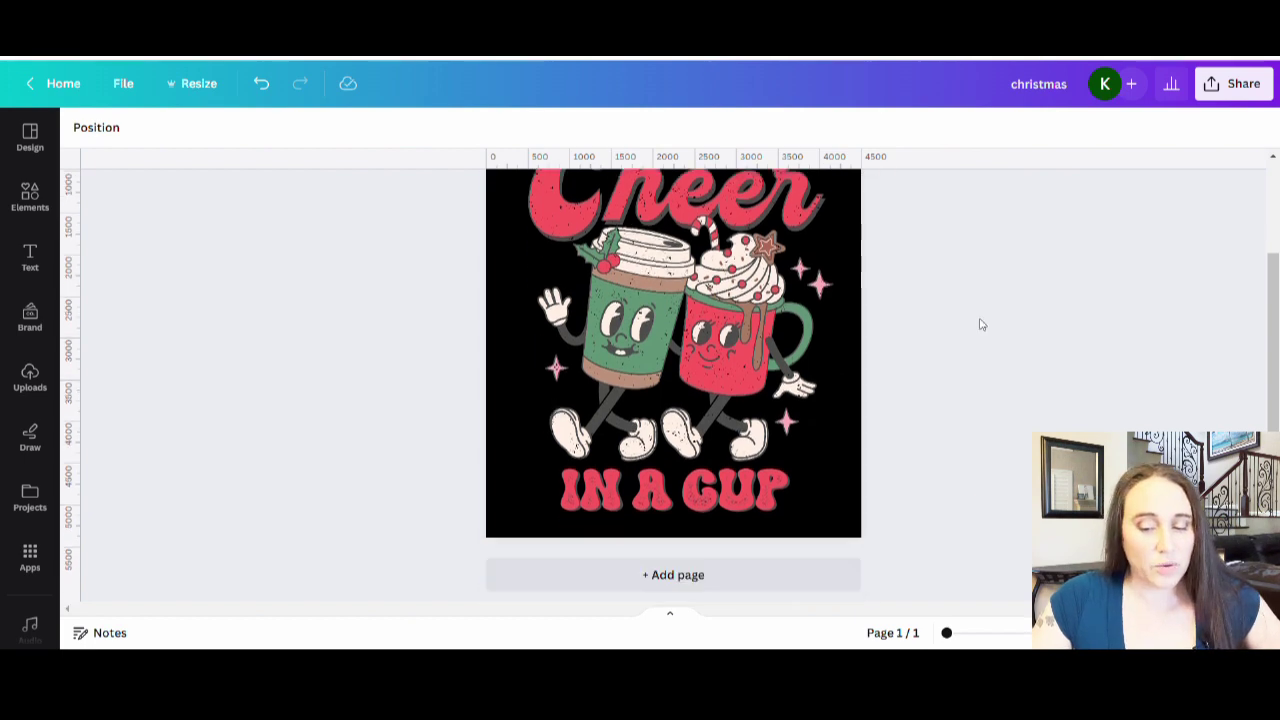
{"action": "left_click", "coordinate": [858, 502]}
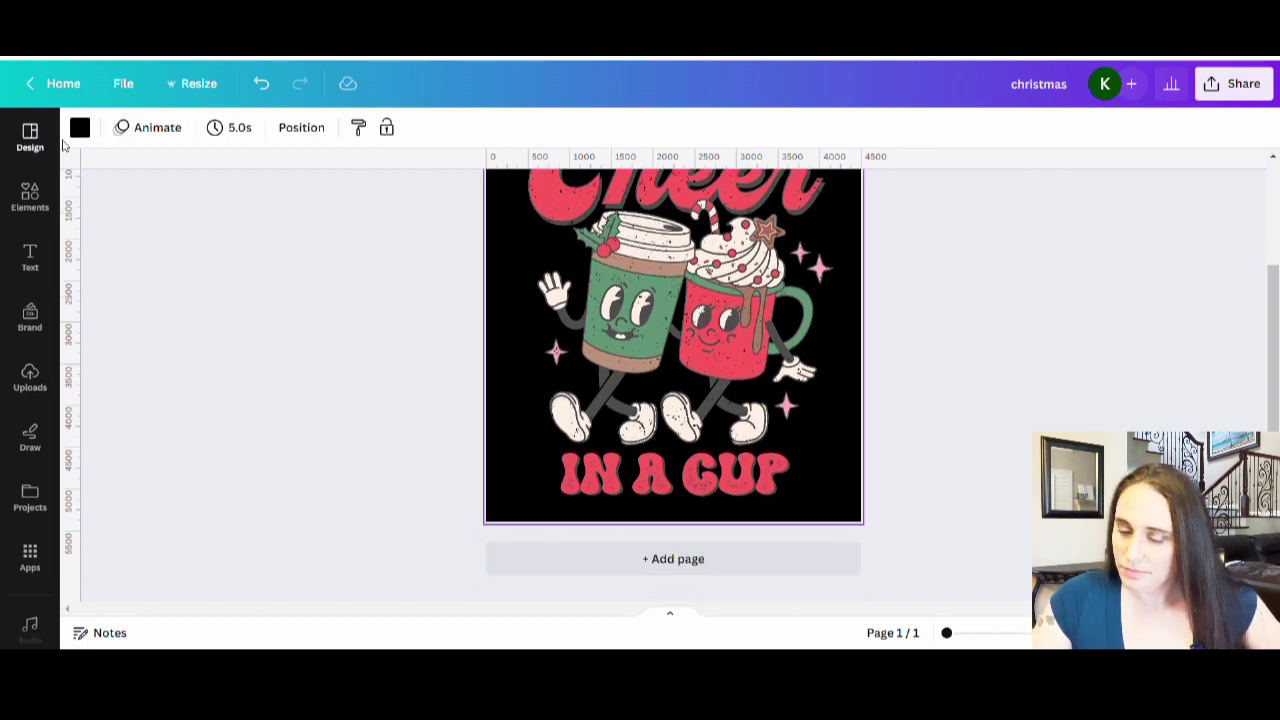
{"action": "left_click", "coordinate": [80, 127]}
{"action": "left_click", "coordinate": [320, 555]}
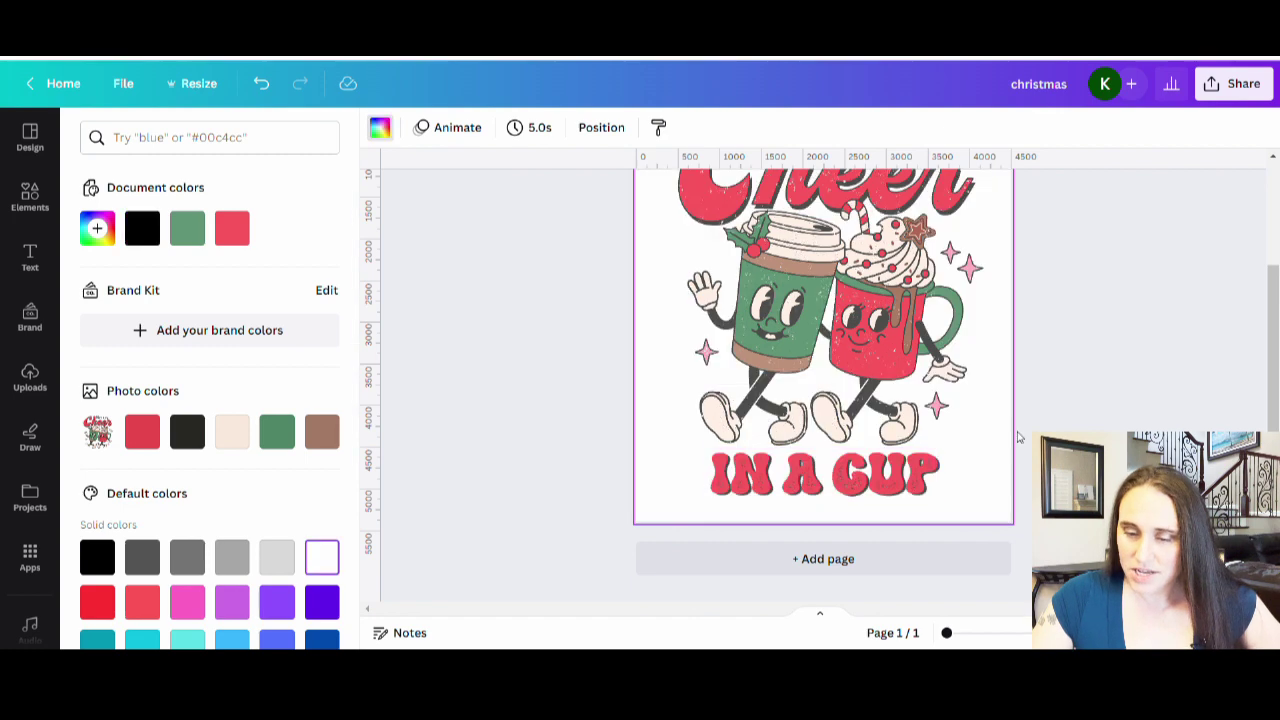
{"action": "left_click", "coordinate": [1148, 408]}
Step: Examine the whole design on the white background, from the "CHRISTMAS Cheer" title down to the "IN A CUP" text
{"action": "scroll", "coordinate": [965, 406], "scroll_direction": "up", "scroll_amount": 3}
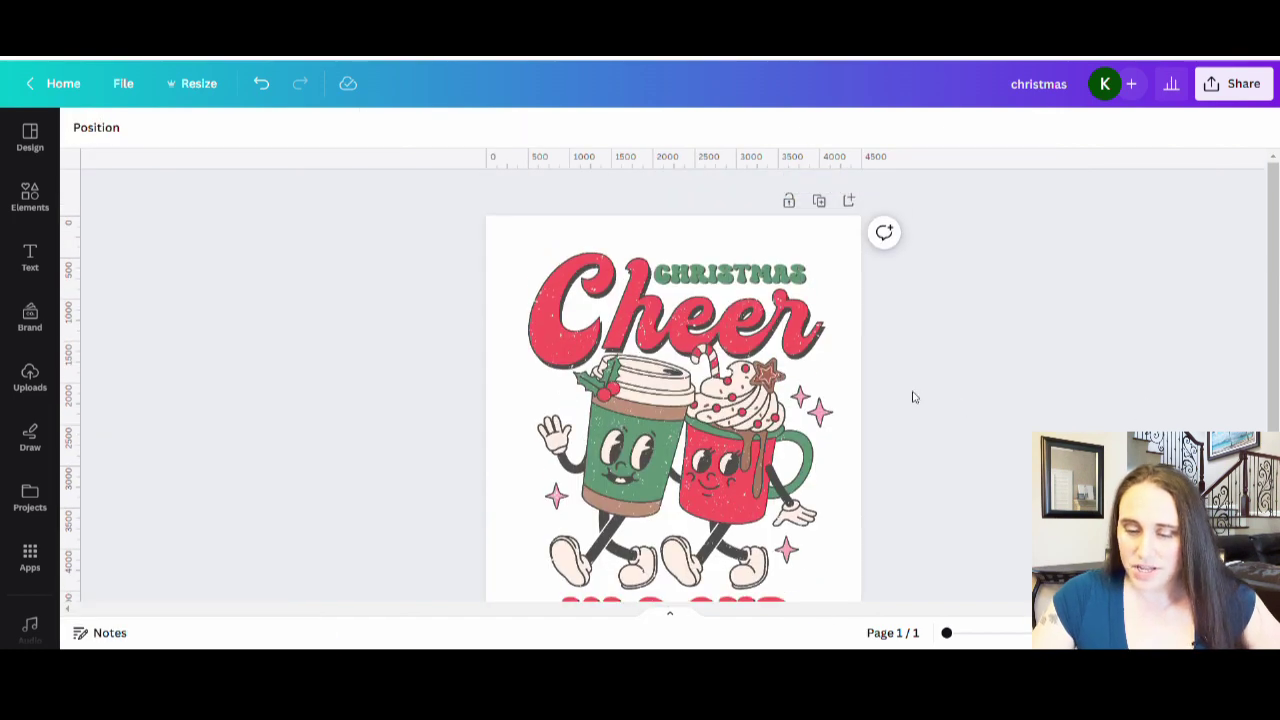
{"action": "scroll", "coordinate": [925, 312], "scroll_direction": "down", "scroll_amount": 2}
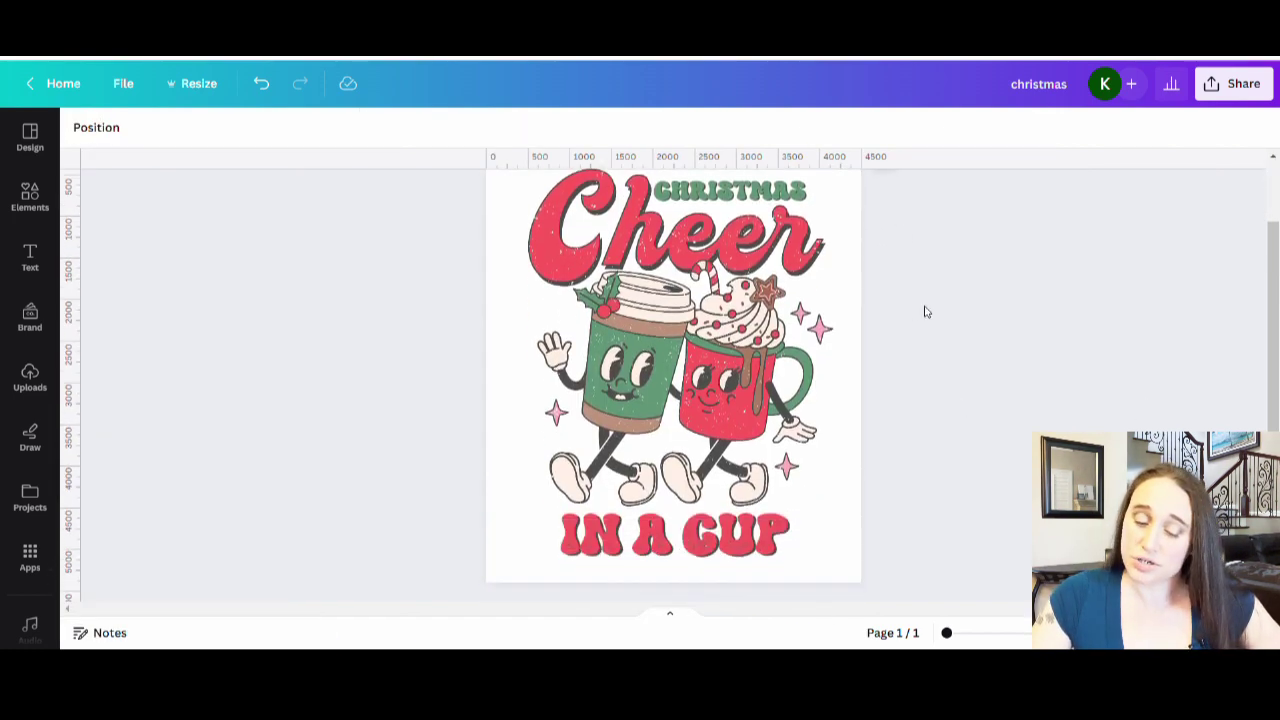
{"action": "scroll", "coordinate": [918, 326], "scroll_direction": "up", "scroll_amount": 2}
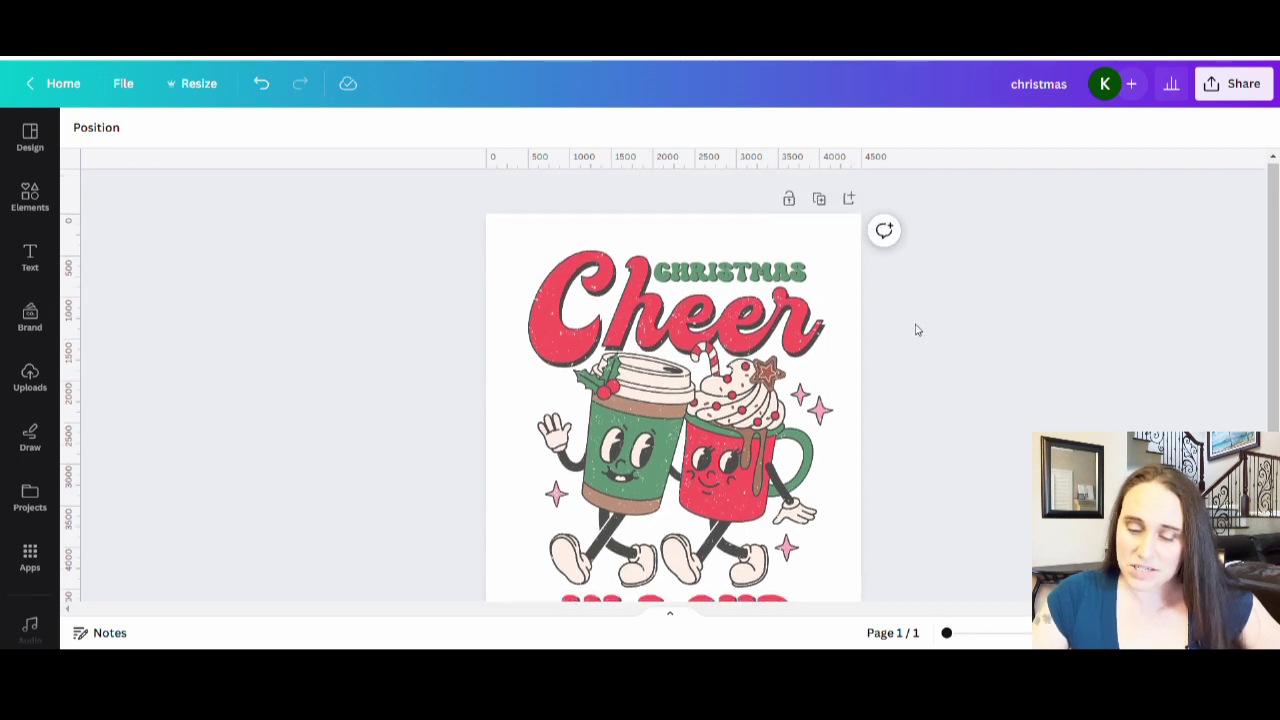
{"action": "scroll", "coordinate": [910, 318], "scroll_direction": "down", "scroll_amount": 2}
{"action": "scroll", "coordinate": [880, 290], "scroll_direction": "up", "scroll_amount": 2}
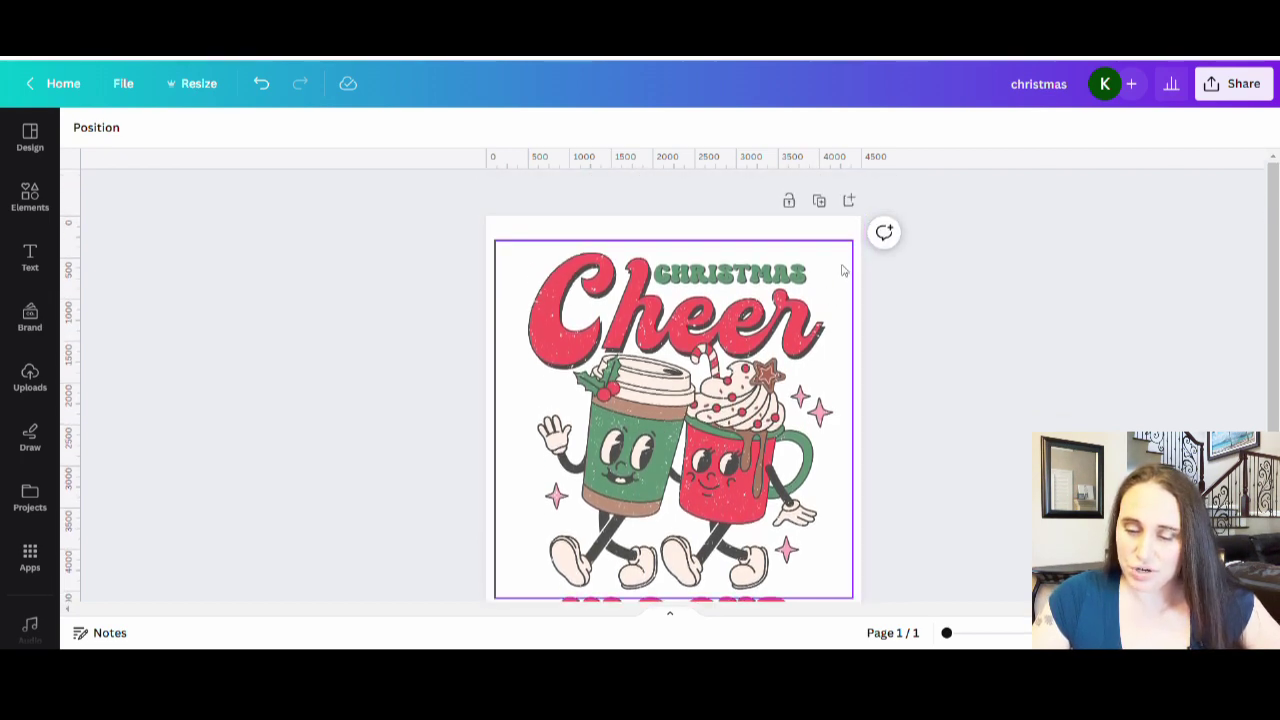
{"action": "scroll", "coordinate": [970, 340], "scroll_direction": "down", "scroll_amount": 2}
{"action": "scroll", "coordinate": [905, 357], "scroll_direction": "up", "scroll_amount": 2}
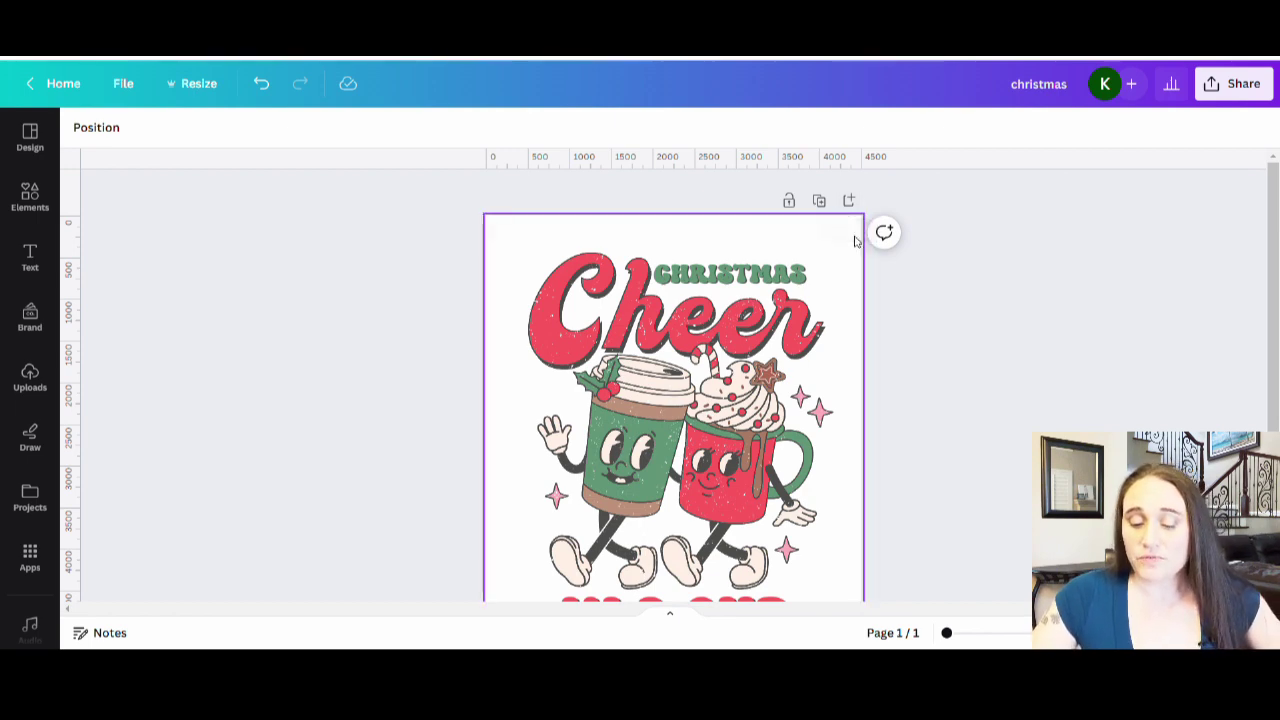
{"action": "scroll", "coordinate": [870, 250], "scroll_direction": "down", "scroll_amount": 2}
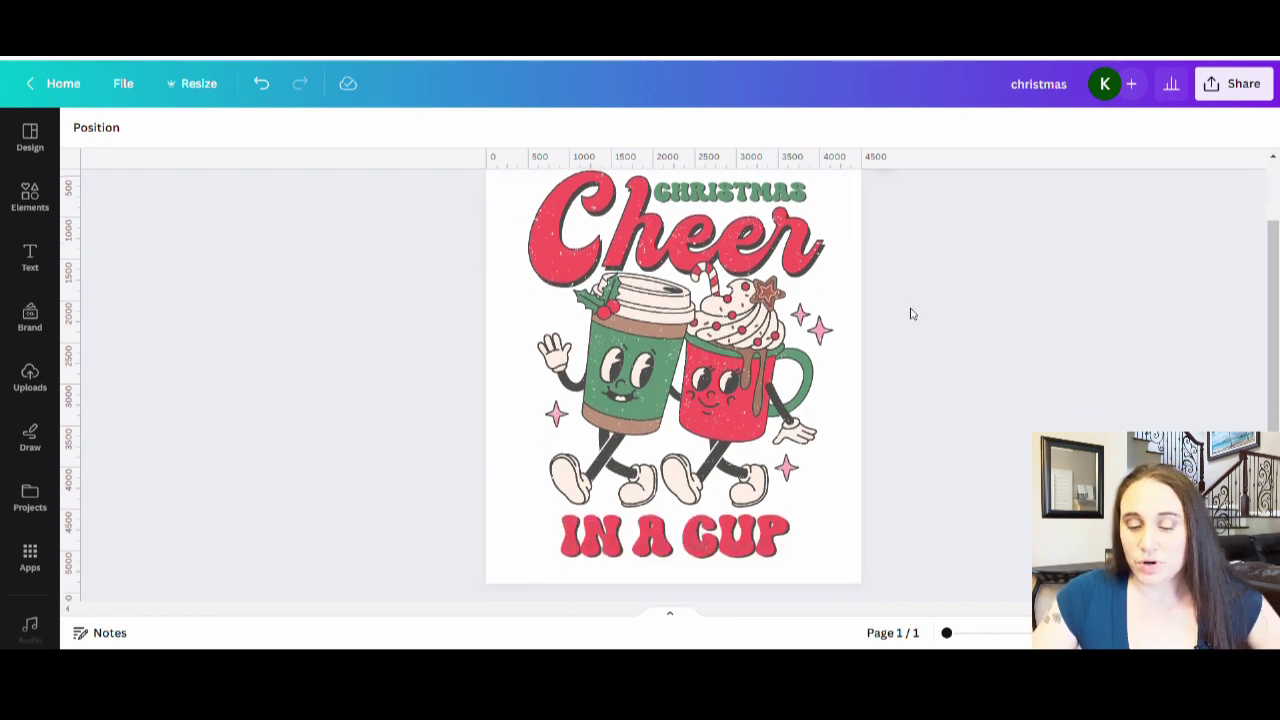
{"action": "scroll", "coordinate": [920, 310], "scroll_direction": "up", "scroll_amount": 2}
{"action": "scroll", "coordinate": [934, 320], "scroll_direction": "down", "scroll_amount": 2}
{"action": "scroll", "coordinate": [937, 327], "scroll_direction": "up", "scroll_amount": 2}
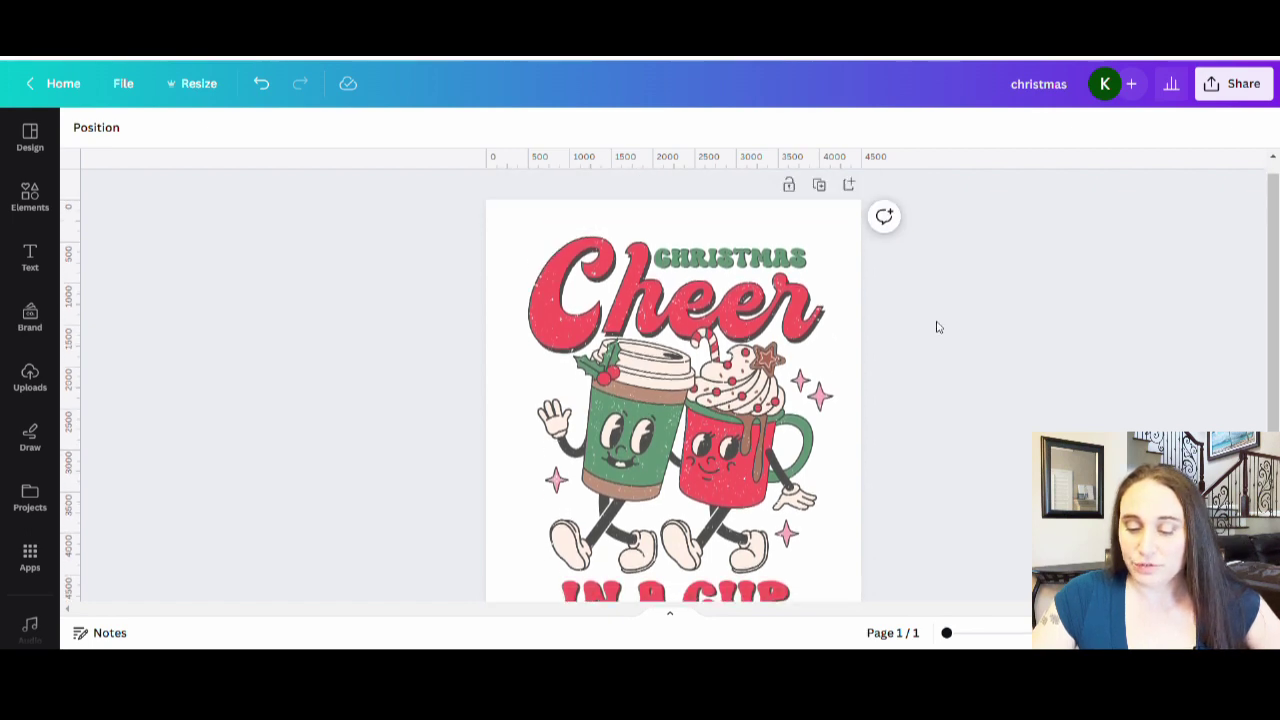
{"action": "scroll", "coordinate": [945, 329], "scroll_direction": "up", "scroll_amount": 1}
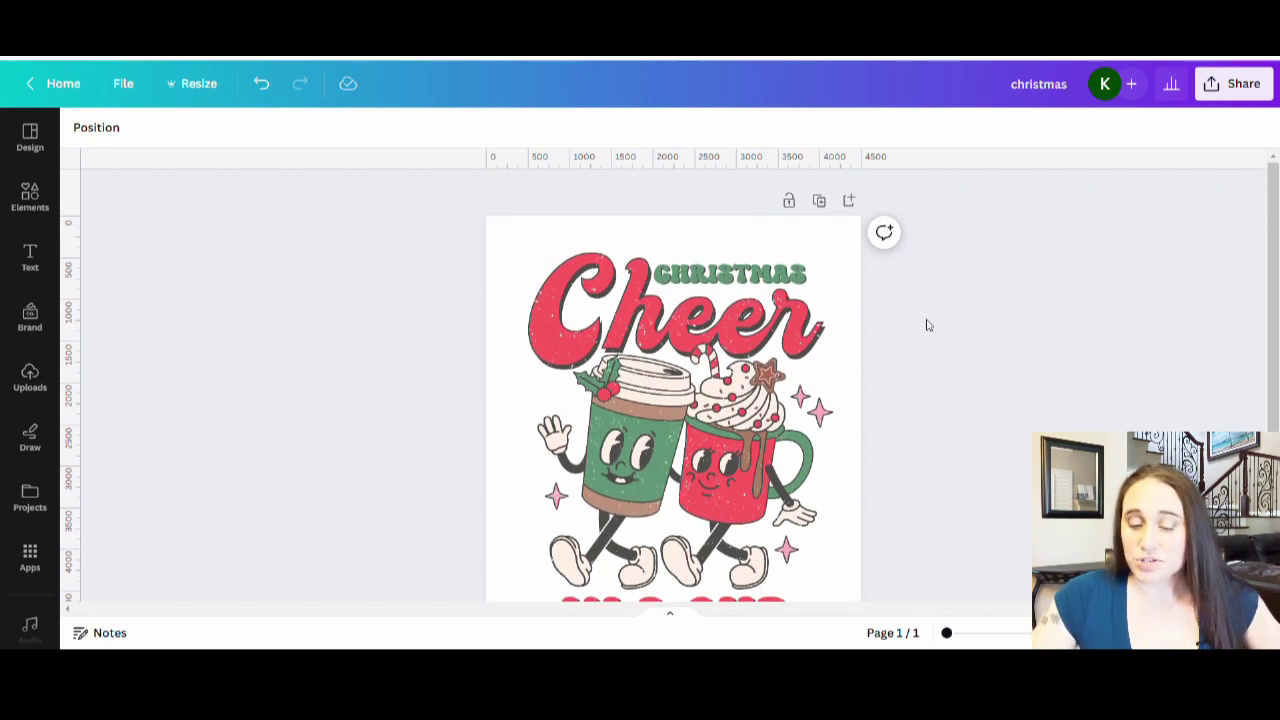
{"action": "scroll", "coordinate": [880, 380], "scroll_direction": "down", "scroll_amount": 2}
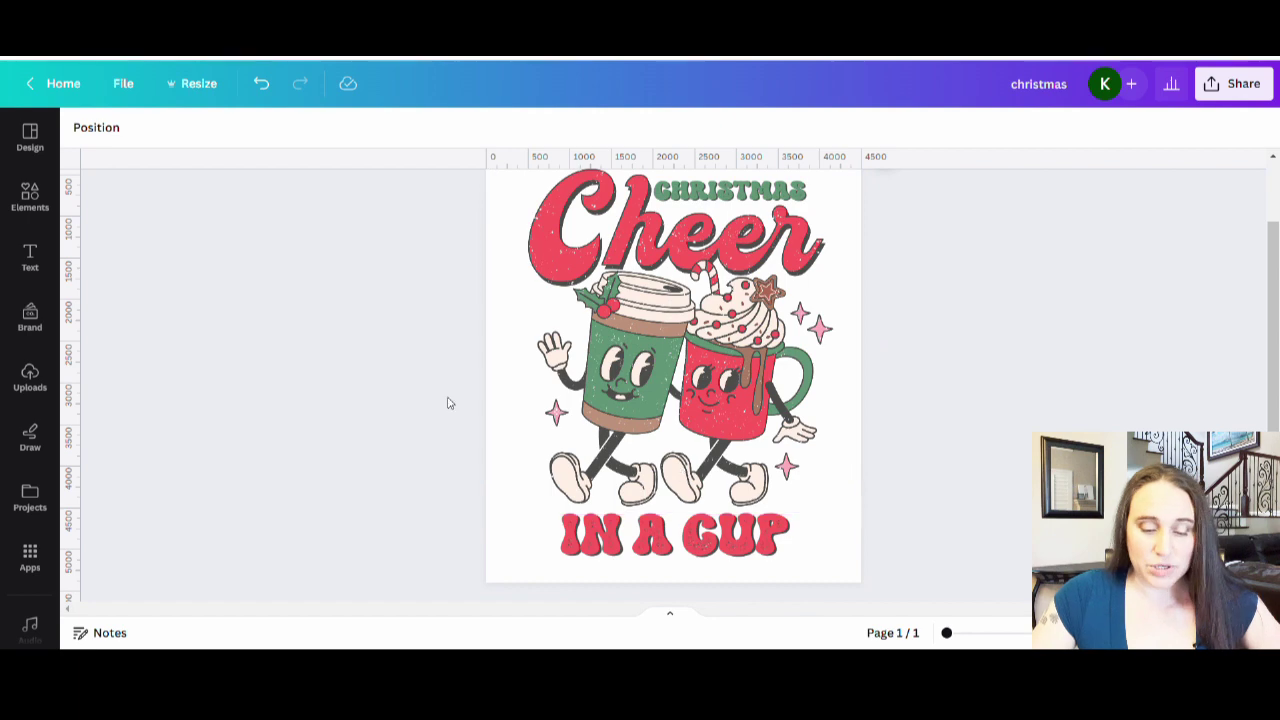
Step: Add the uploaded "SWEET BUT TWISTED" candy cane graphic to the page and place it over the lower part of the cups
{"action": "left_click", "coordinate": [30, 375]}
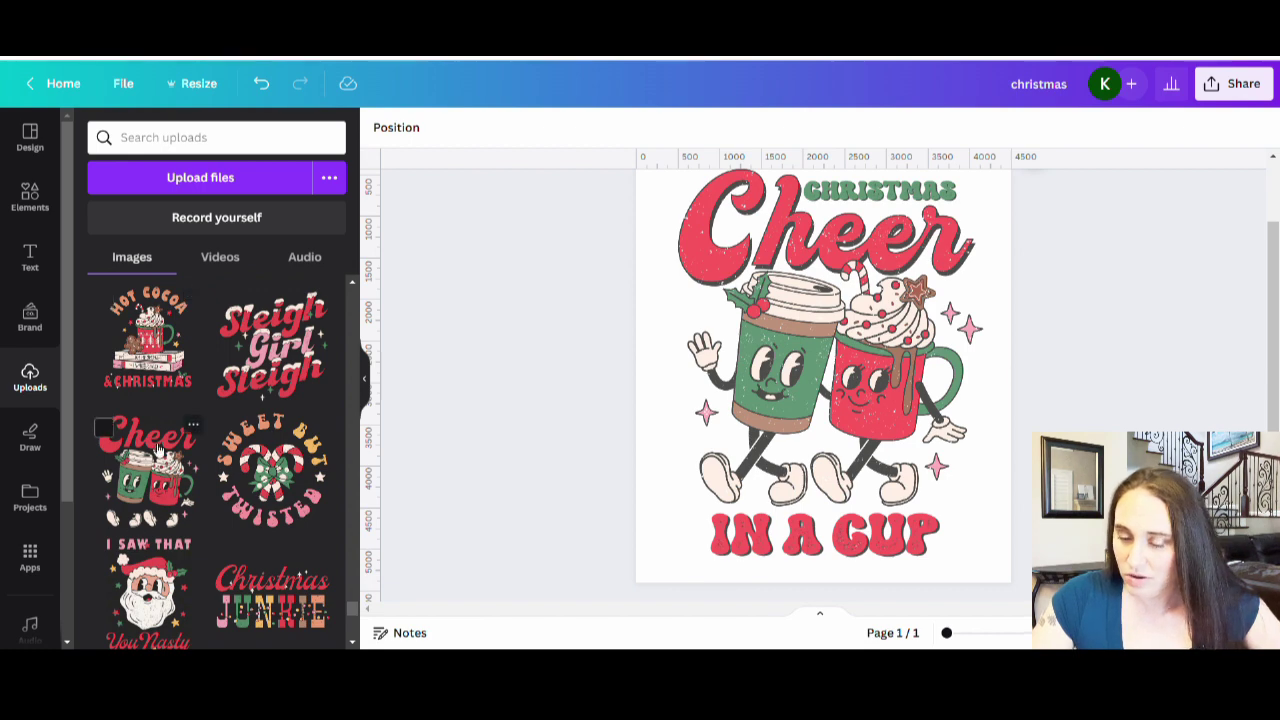
{"action": "left_click", "coordinate": [250, 488]}
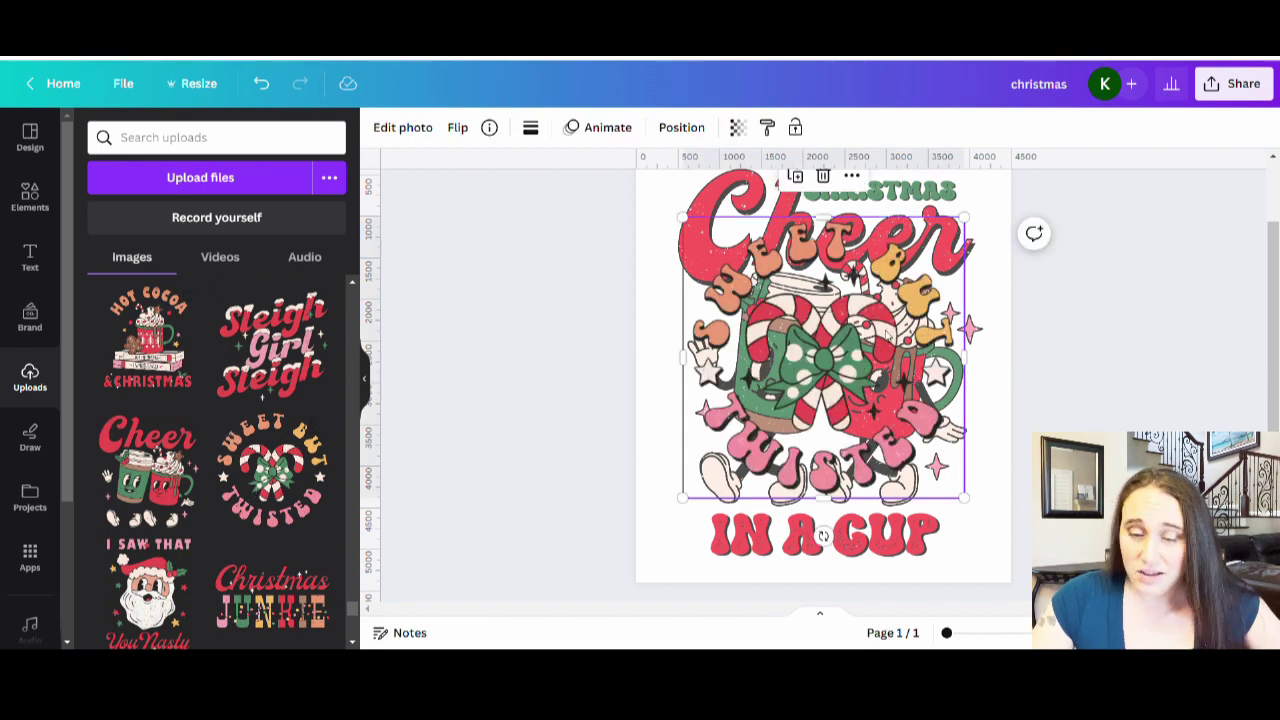
{"action": "left_click_drag", "start_coordinate": [823, 357], "coordinate": [838, 405]}
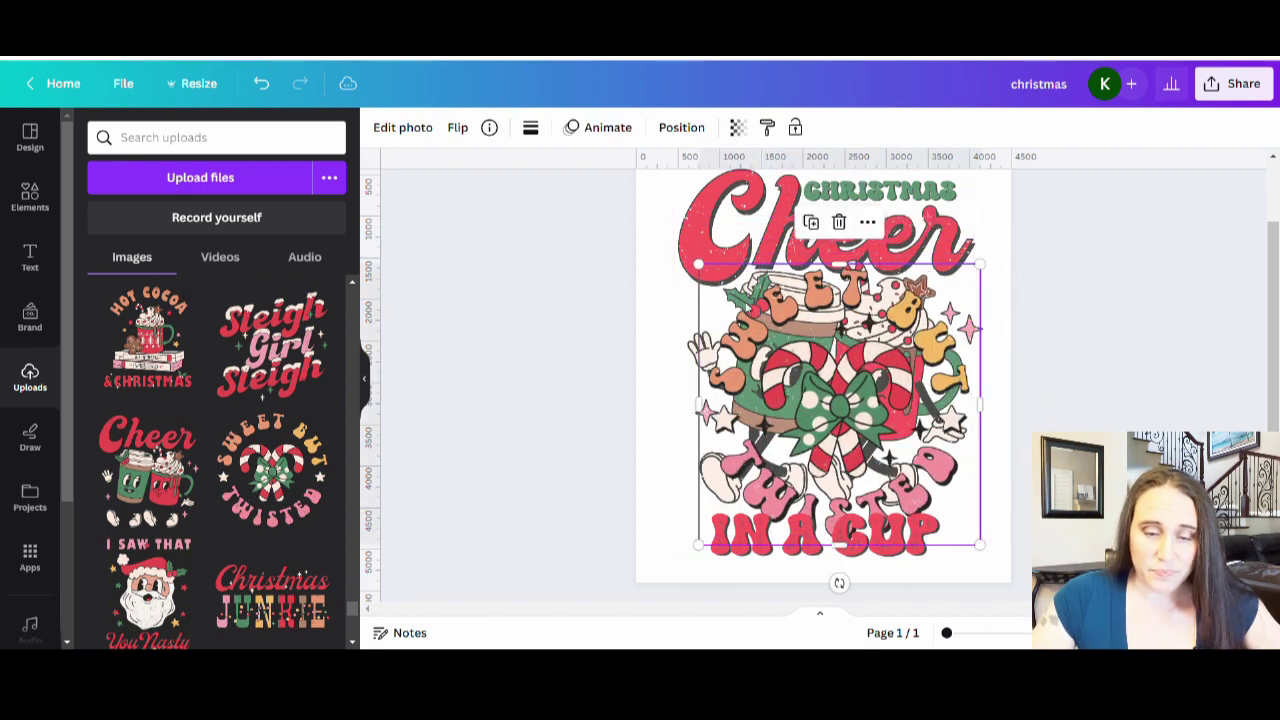
Step: Erase the lettering and most of the stars around the candy canes using Magic Eraser with brush size 83
{"action": "left_click", "coordinate": [403, 127]}
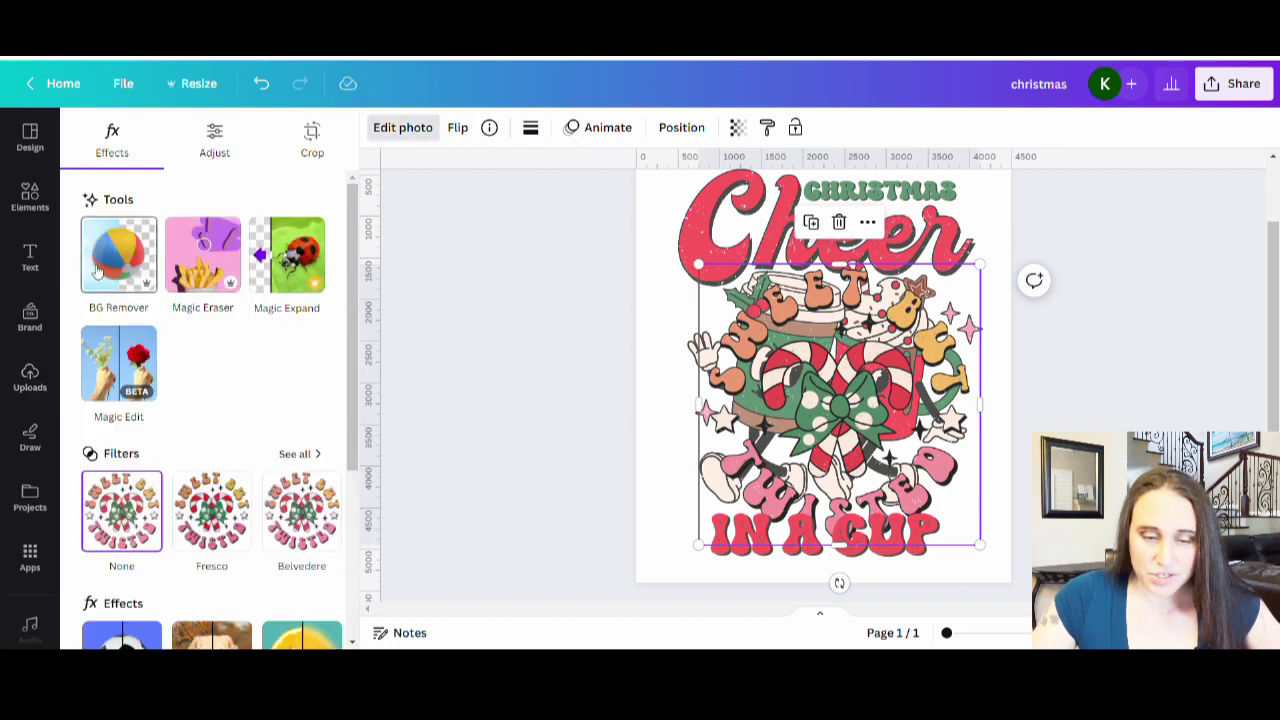
{"action": "left_click", "coordinate": [197, 258]}
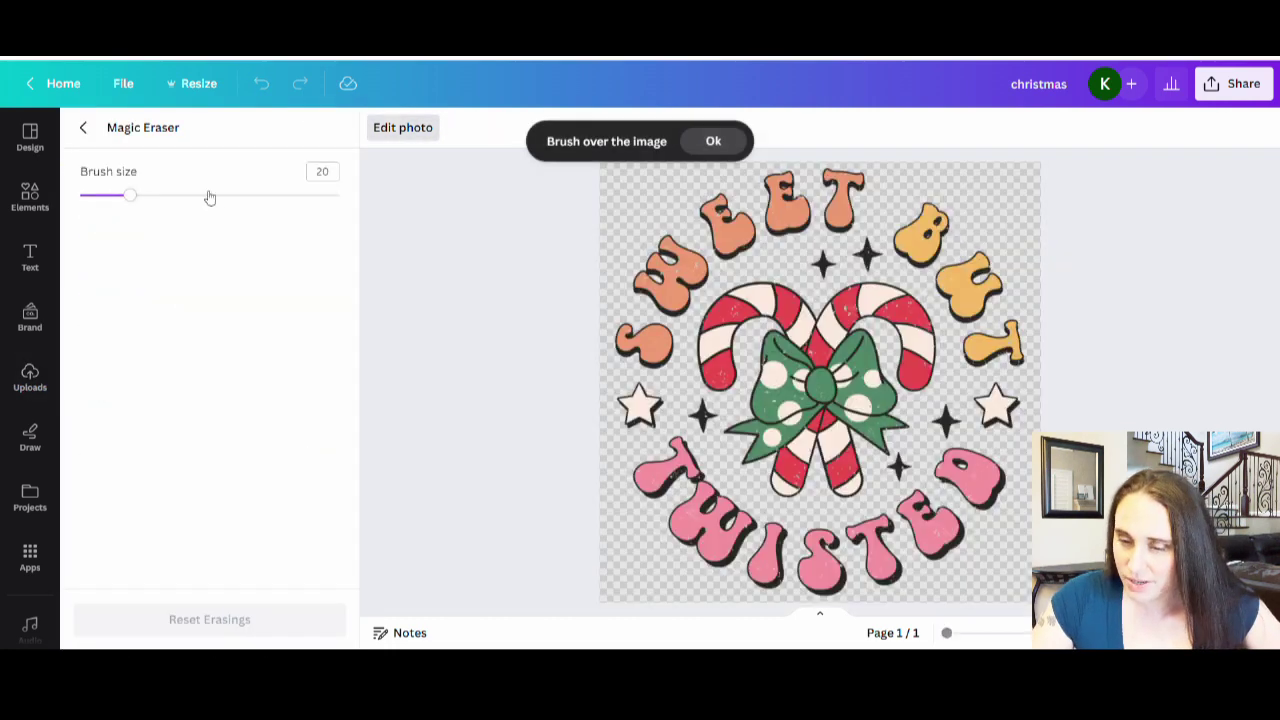
{"action": "left_click_drag", "start_coordinate": [130, 195], "coordinate": [258, 202]}
{"action": "left_click_drag", "start_coordinate": [283, 203], "coordinate": [298, 200]}
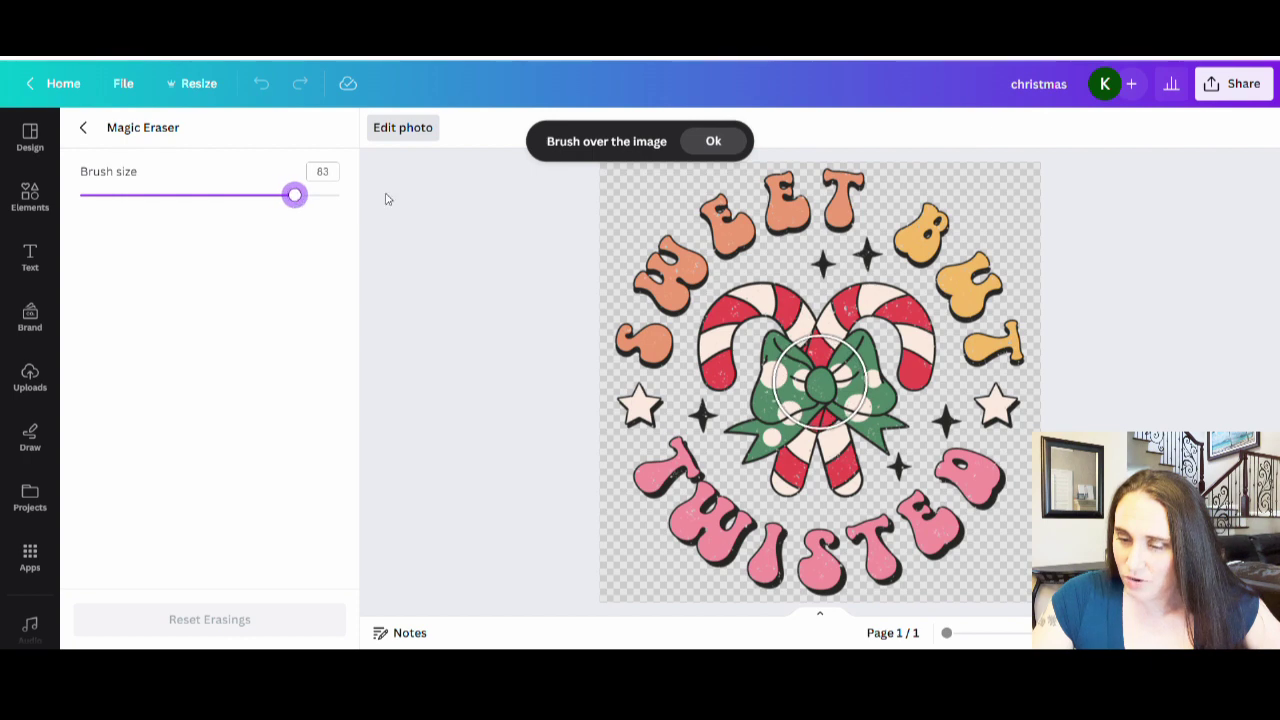
{"action": "mouse_move", "coordinate": [840, 205]}
{"action": "left_mouse_down"}
{"action": "mouse_move", "coordinate": [905, 215]}
{"action": "mouse_move", "coordinate": [977, 270]}
{"action": "mouse_move", "coordinate": [1017, 357]}
{"action": "mouse_move", "coordinate": [1017, 398]}
{"action": "mouse_move", "coordinate": [978, 428]}
{"action": "mouse_move", "coordinate": [954, 507]}
{"action": "mouse_move", "coordinate": [932, 517]}
{"action": "mouse_move", "coordinate": [917, 501]}
{"action": "mouse_move", "coordinate": [926, 490]}
{"action": "mouse_move", "coordinate": [941, 538]}
{"action": "mouse_move", "coordinate": [890, 563]}
{"action": "mouse_move", "coordinate": [840, 561]}
{"action": "mouse_move", "coordinate": [892, 570]}
{"action": "mouse_move", "coordinate": [731, 555]}
{"action": "mouse_move", "coordinate": [680, 511]}
{"action": "mouse_move", "coordinate": [637, 421]}
{"action": "mouse_move", "coordinate": [634, 313]}
{"action": "mouse_move", "coordinate": [697, 240]}
{"action": "mouse_move", "coordinate": [756, 214]}
{"action": "mouse_move", "coordinate": [803, 201]}
{"action": "mouse_move", "coordinate": [826, 231]}
{"action": "mouse_move", "coordinate": [853, 232]}
{"action": "mouse_move", "coordinate": [904, 227]}
{"action": "left_mouse_up"}
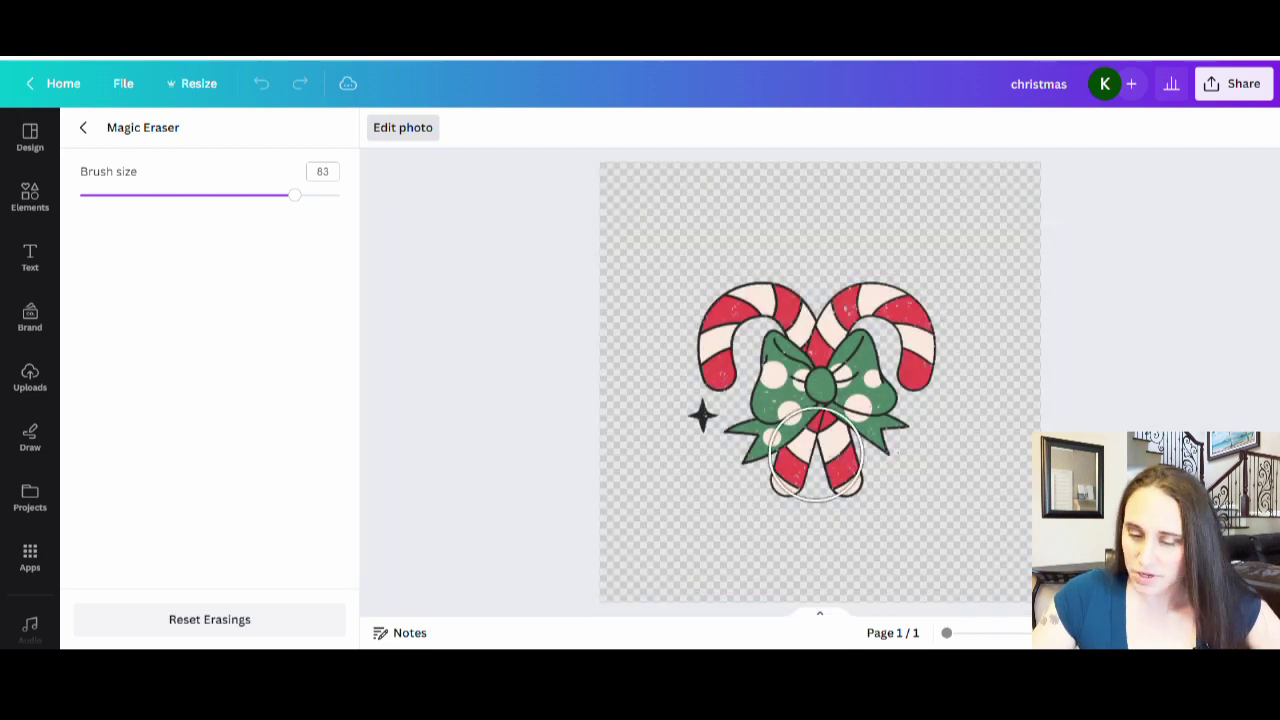
Step: Erase the remaining black sparkle beside the bow with Magic Eraser at brush size 24
{"action": "left_click", "coordinate": [147, 196]}
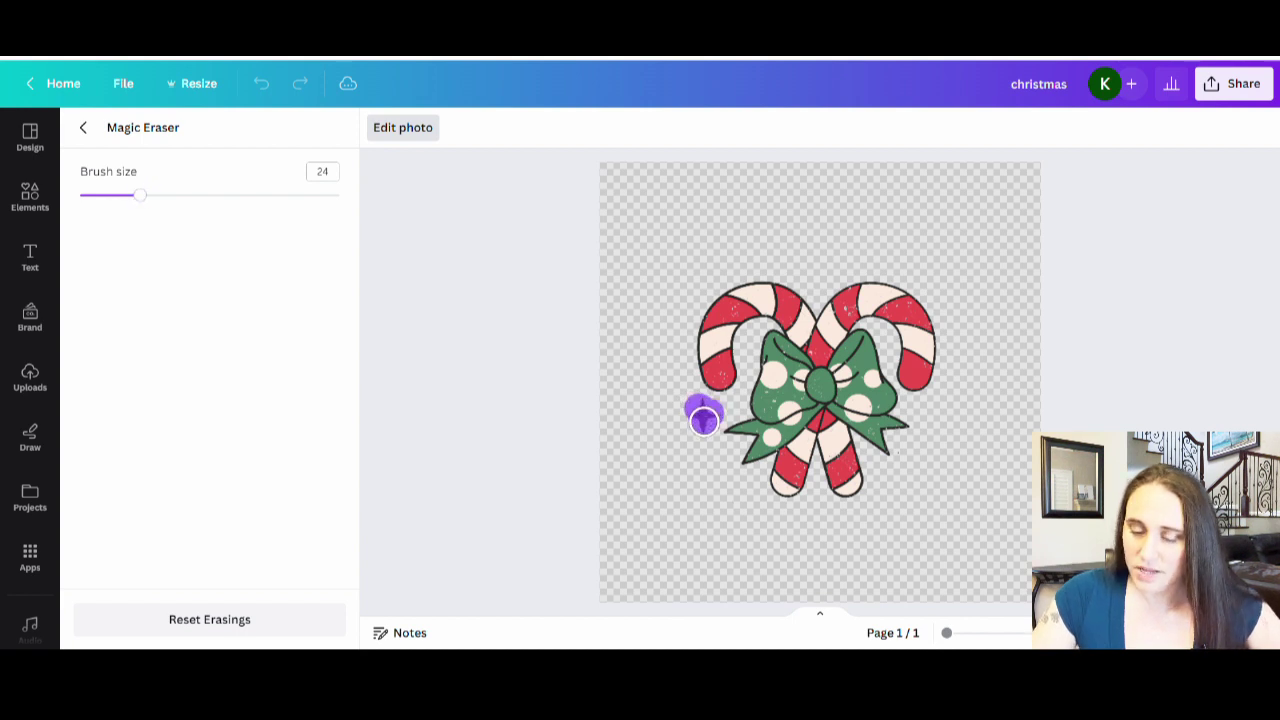
{"action": "left_click_drag", "start_coordinate": [690, 421], "coordinate": [692, 420]}
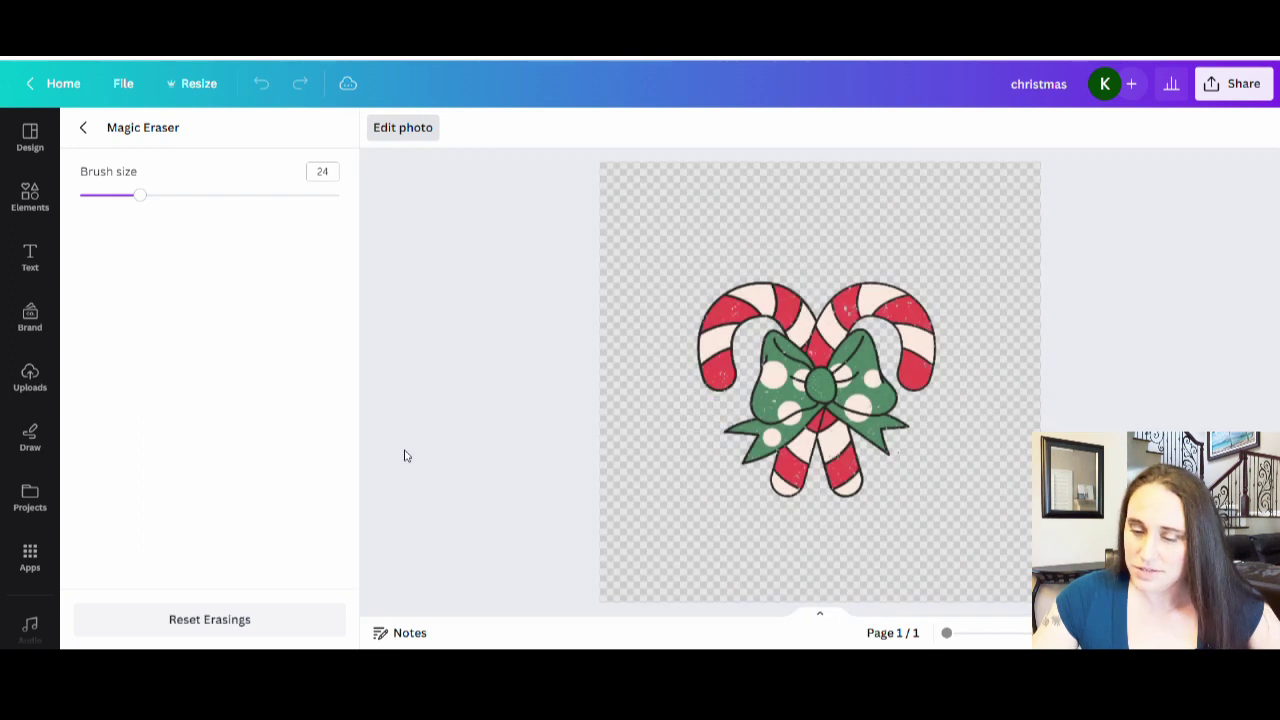
{"action": "left_click", "coordinate": [87, 128]}
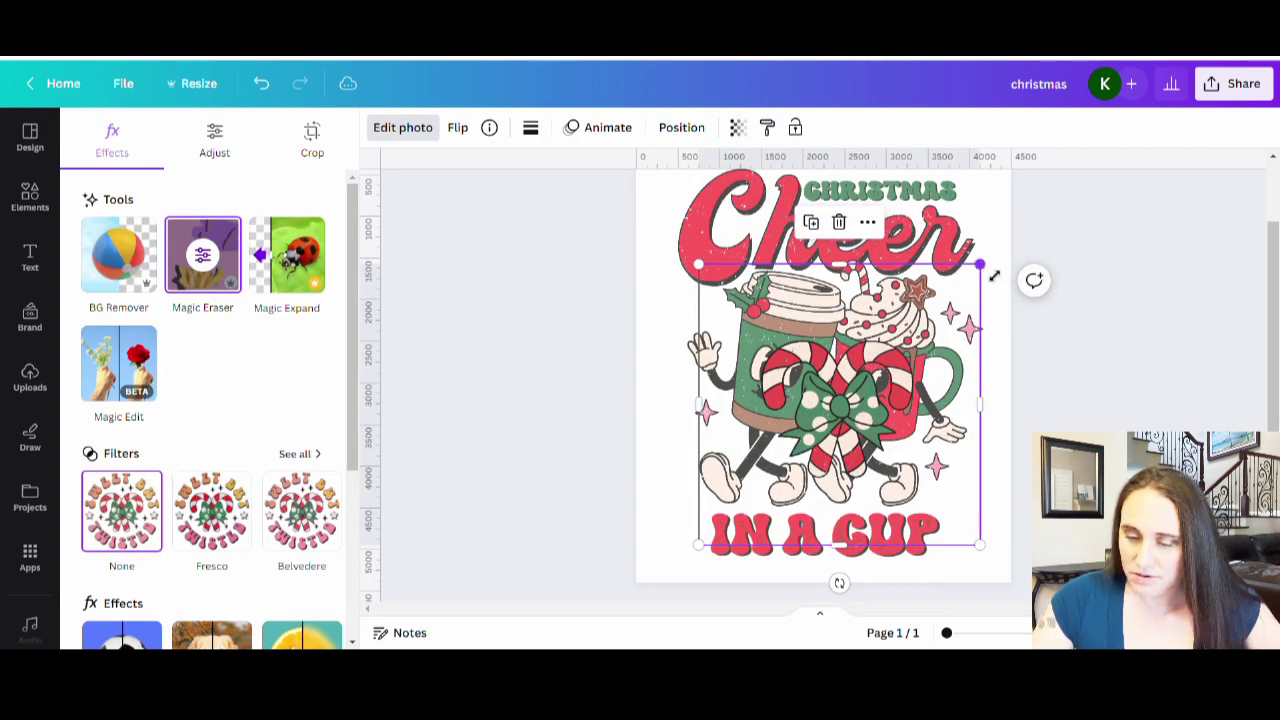
Step: Shrink the candy cane graphic to about half its size and crop its empty margins
{"action": "left_click_drag", "start_coordinate": [988, 270], "coordinate": [774, 430]}
{"action": "left_click_drag", "start_coordinate": [768, 546], "coordinate": [768, 520]}
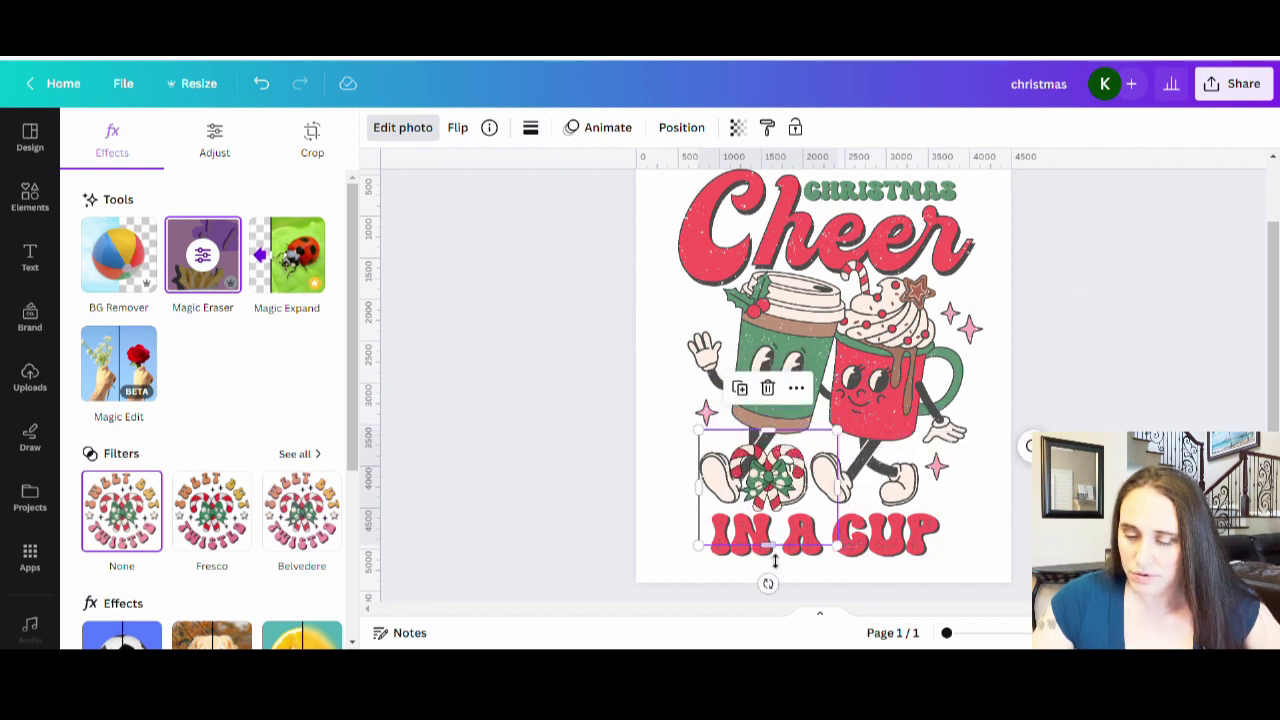
{"action": "left_click_drag", "start_coordinate": [830, 478], "coordinate": [823, 478]}
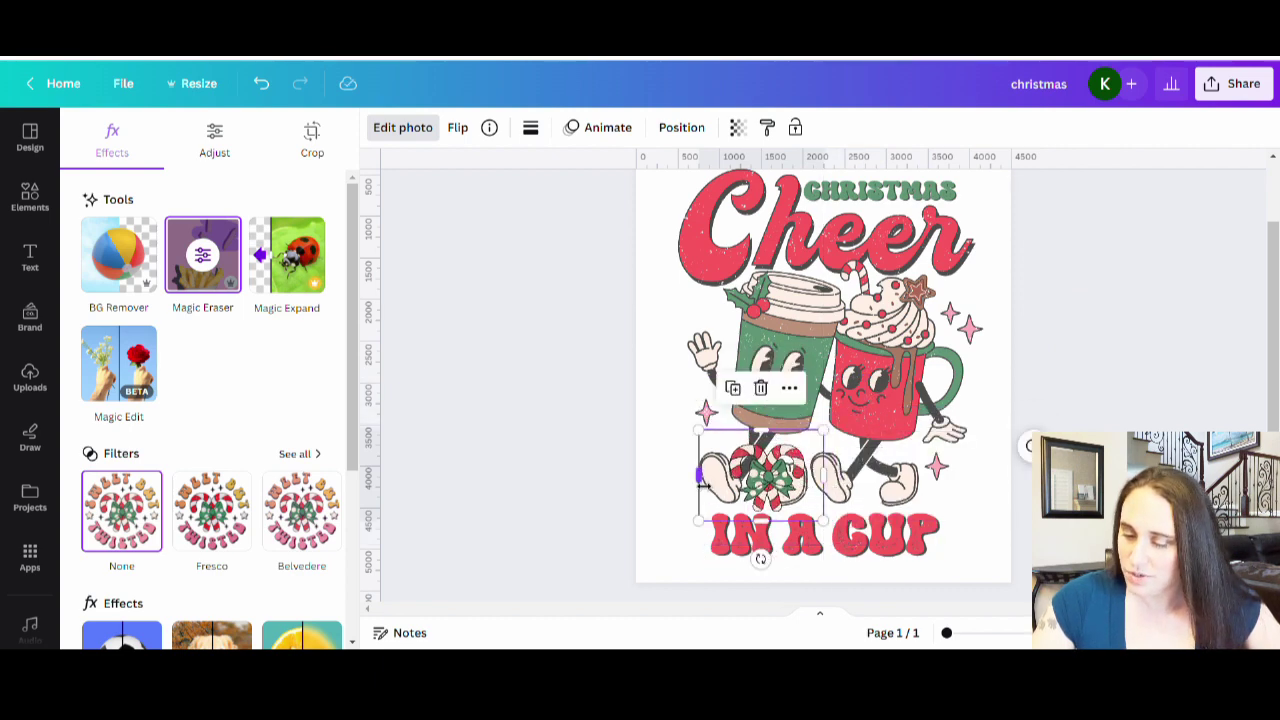
{"action": "left_click_drag", "start_coordinate": [700, 480], "coordinate": [720, 480]}
Step: Place the candy canes just after "IN A CUP" and shift that text left to make room for them
{"action": "left_click_drag", "start_coordinate": [795, 500], "coordinate": [950, 547]}
{"action": "left_click", "coordinate": [845, 545]}
{"action": "left_click_drag", "start_coordinate": [825, 557], "coordinate": [813, 557]}
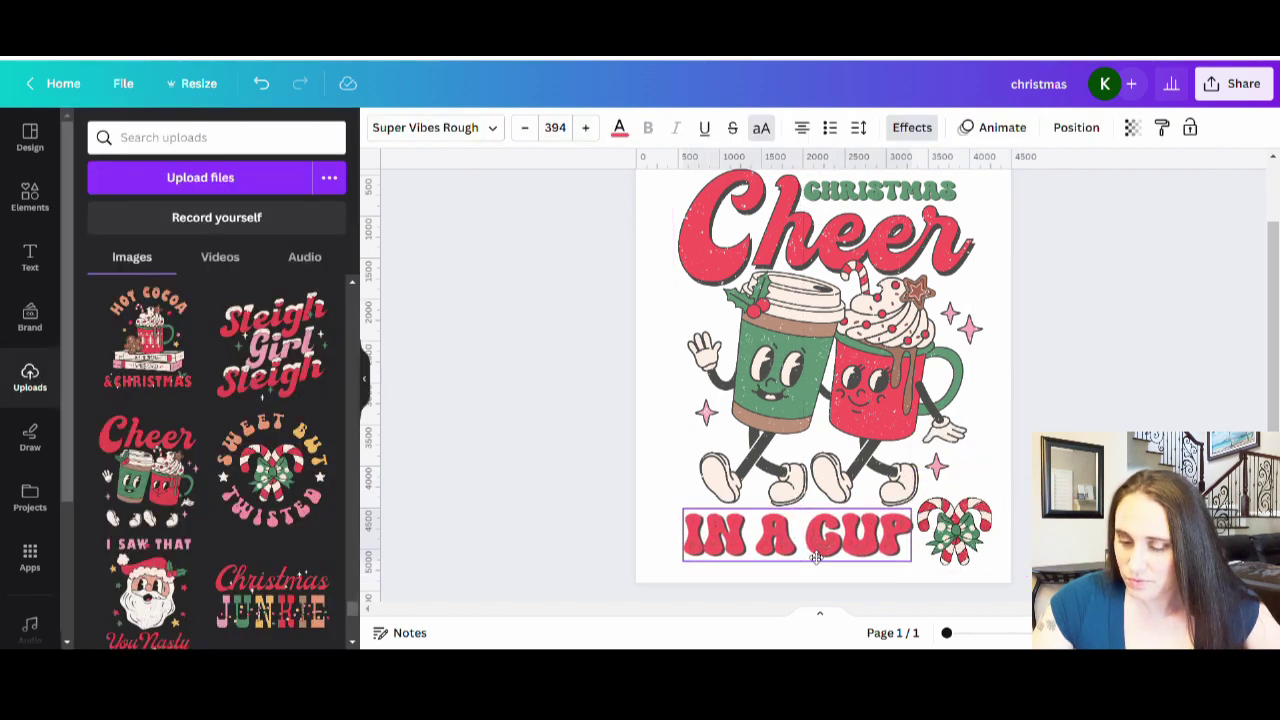
Step: Tilt the candy cane graphic slightly clockwise beside the "IN A CUP" text
{"action": "left_click", "coordinate": [955, 530]}
{"action": "left_click_drag", "start_coordinate": [955, 530], "coordinate": [954, 527]}
{"action": "left_click_drag", "start_coordinate": [1029, 497], "coordinate": [978, 556]}
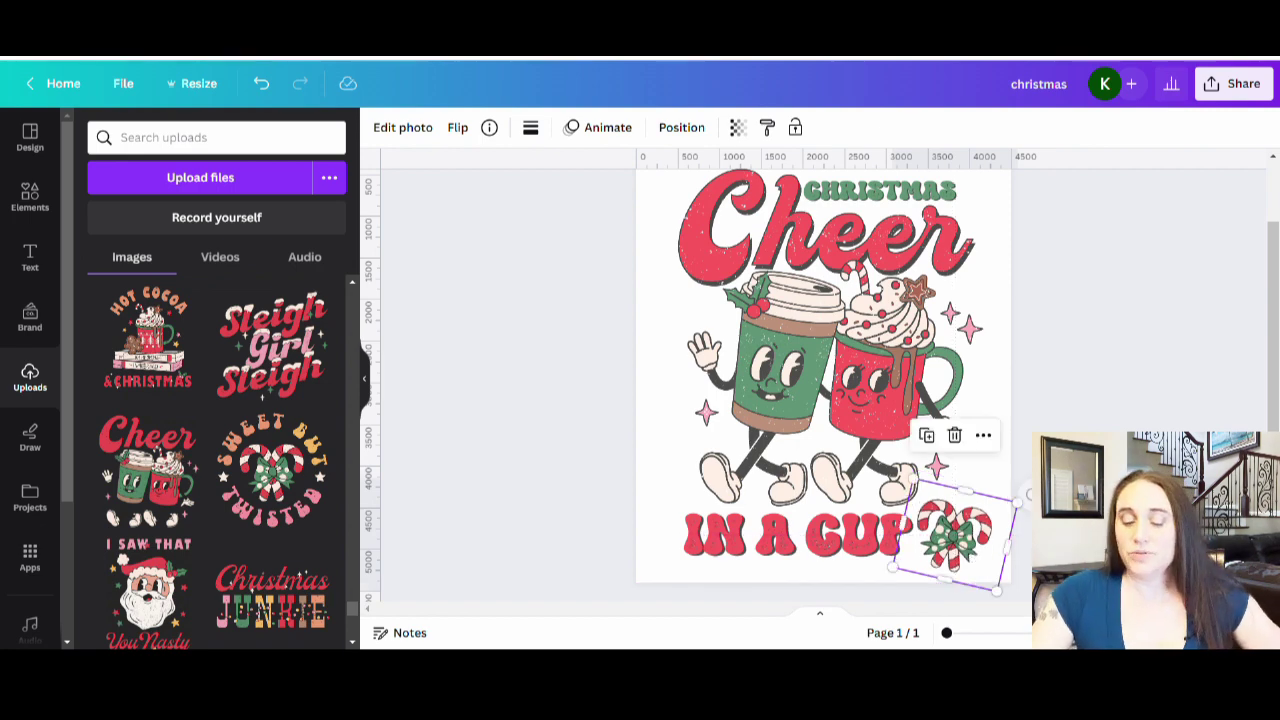
{"action": "key", "text": "ctrl+z"}
{"action": "scroll", "coordinate": [1165, 430], "scroll_direction": "up", "scroll_amount": 1}
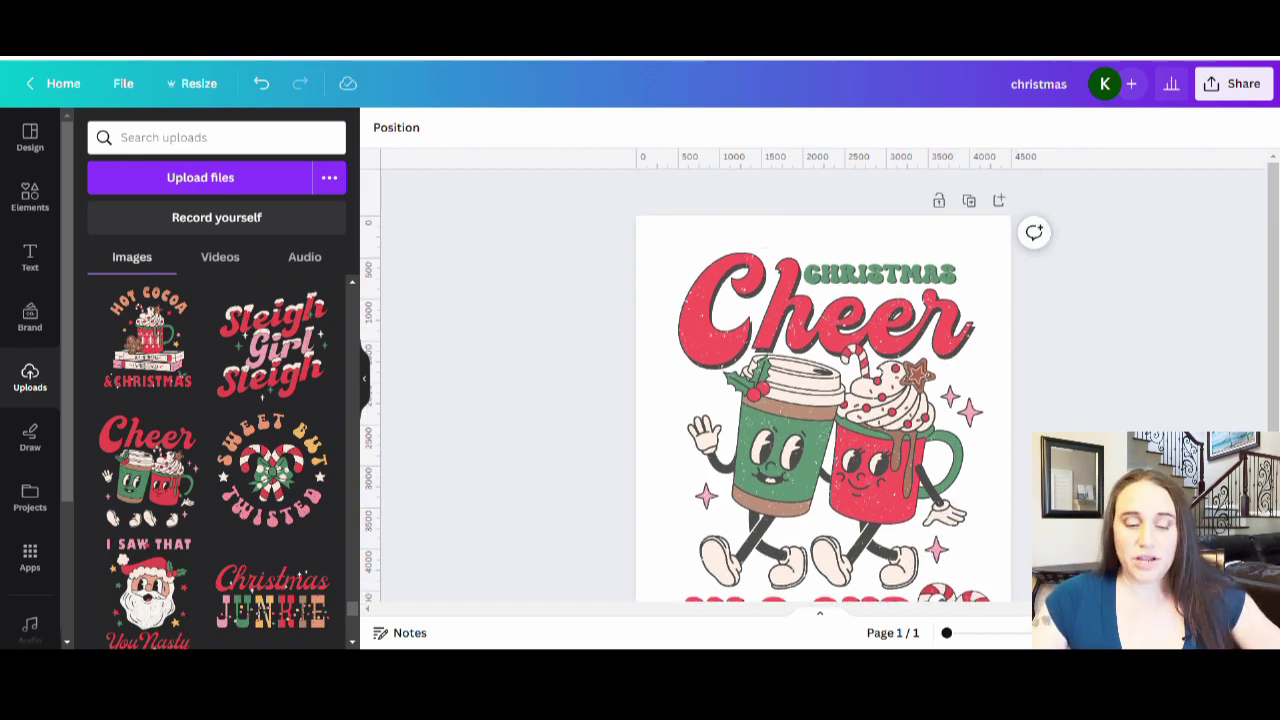
{"action": "scroll", "coordinate": [1273, 420], "scroll_direction": "down", "scroll_amount": 2}
{"action": "scroll", "coordinate": [1273, 420], "scroll_direction": "up", "scroll_amount": 2}
{"action": "scroll", "coordinate": [1273, 420], "scroll_direction": "up", "scroll_amount": 1}
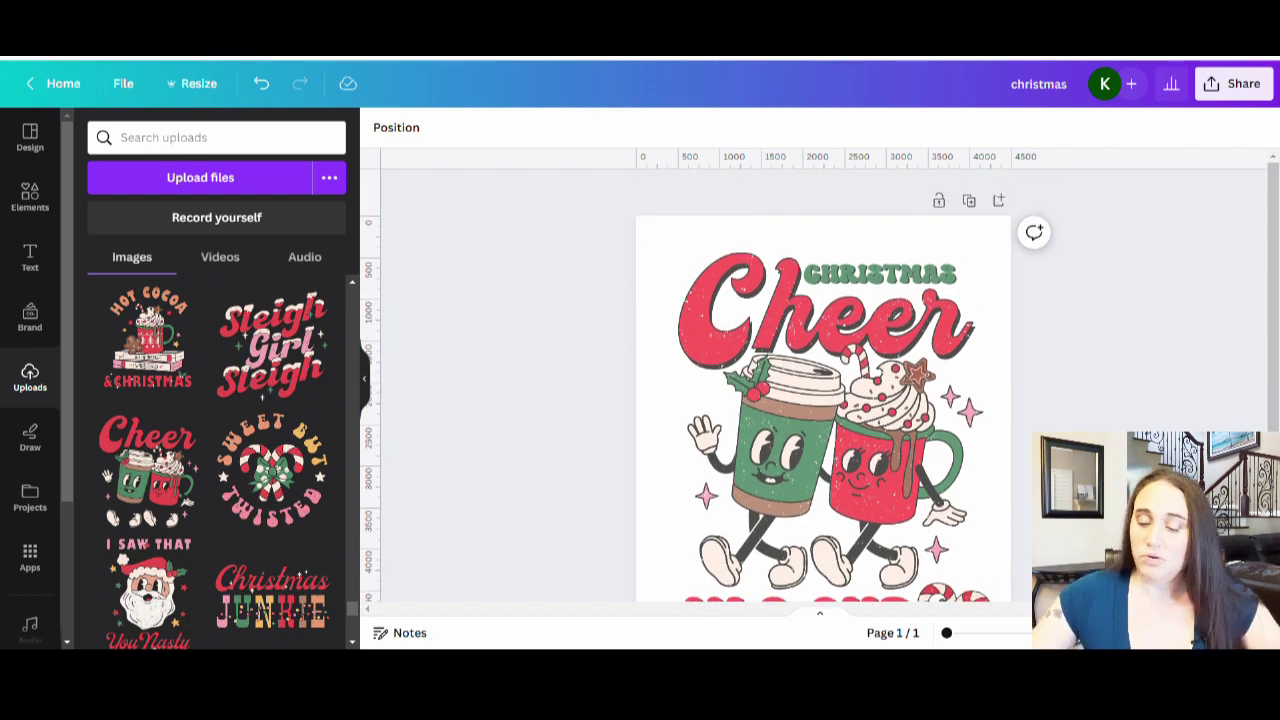
{"action": "scroll", "coordinate": [1091, 360], "scroll_direction": "down", "scroll_amount": 1}
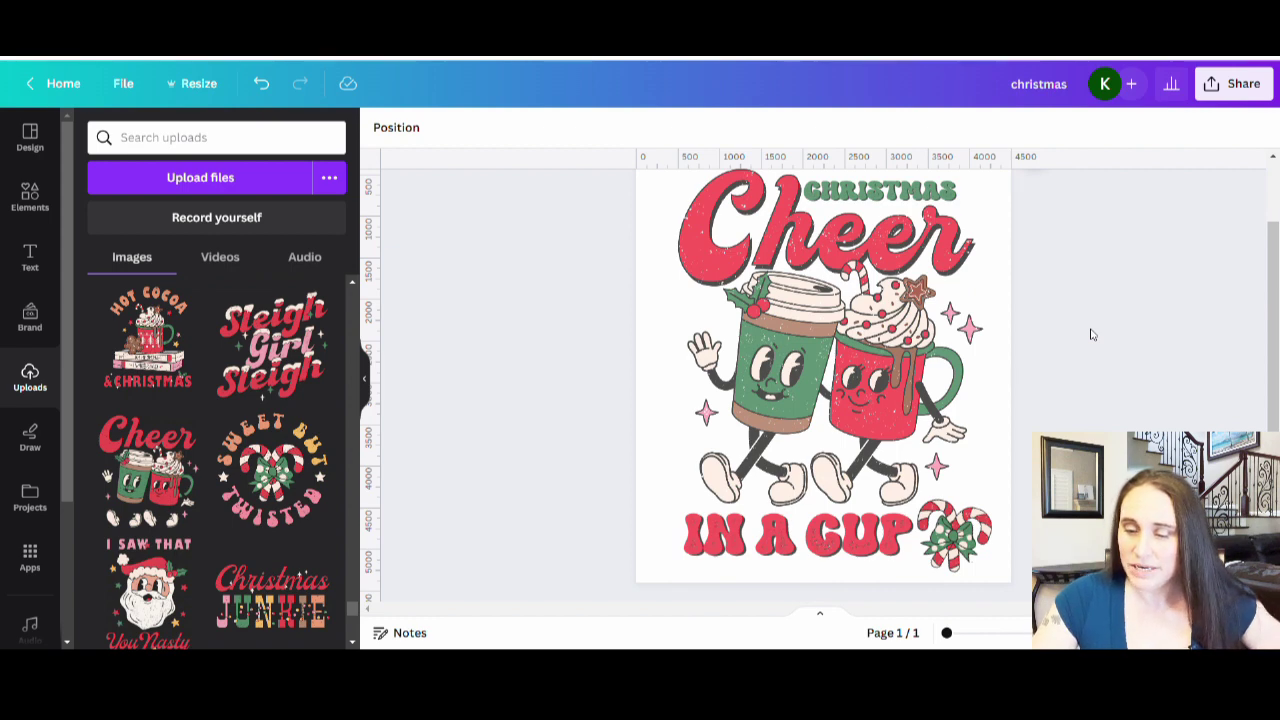
{"action": "scroll", "coordinate": [977, 300], "scroll_direction": "up", "scroll_amount": 1}
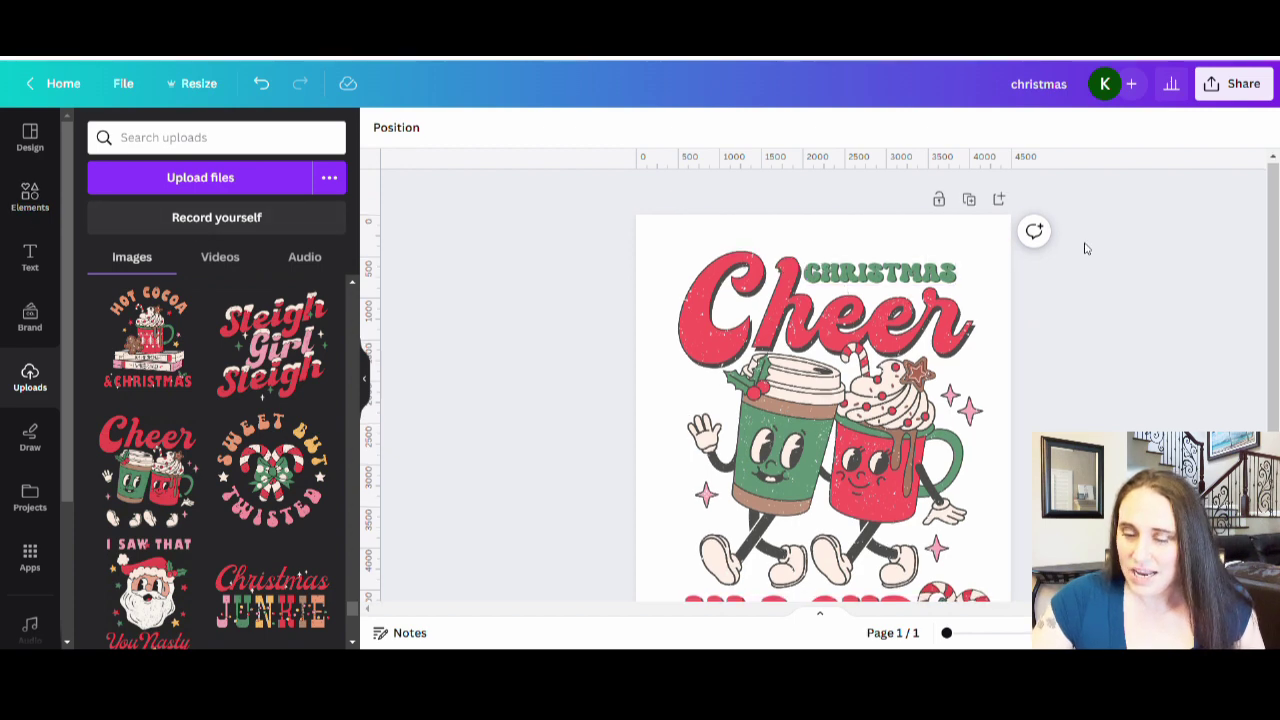
Step: Increase the letter spacing of the green "CHRISTMAS" text to 33
{"action": "scroll", "coordinate": [1198, 320], "scroll_direction": "down", "scroll_amount": 1}
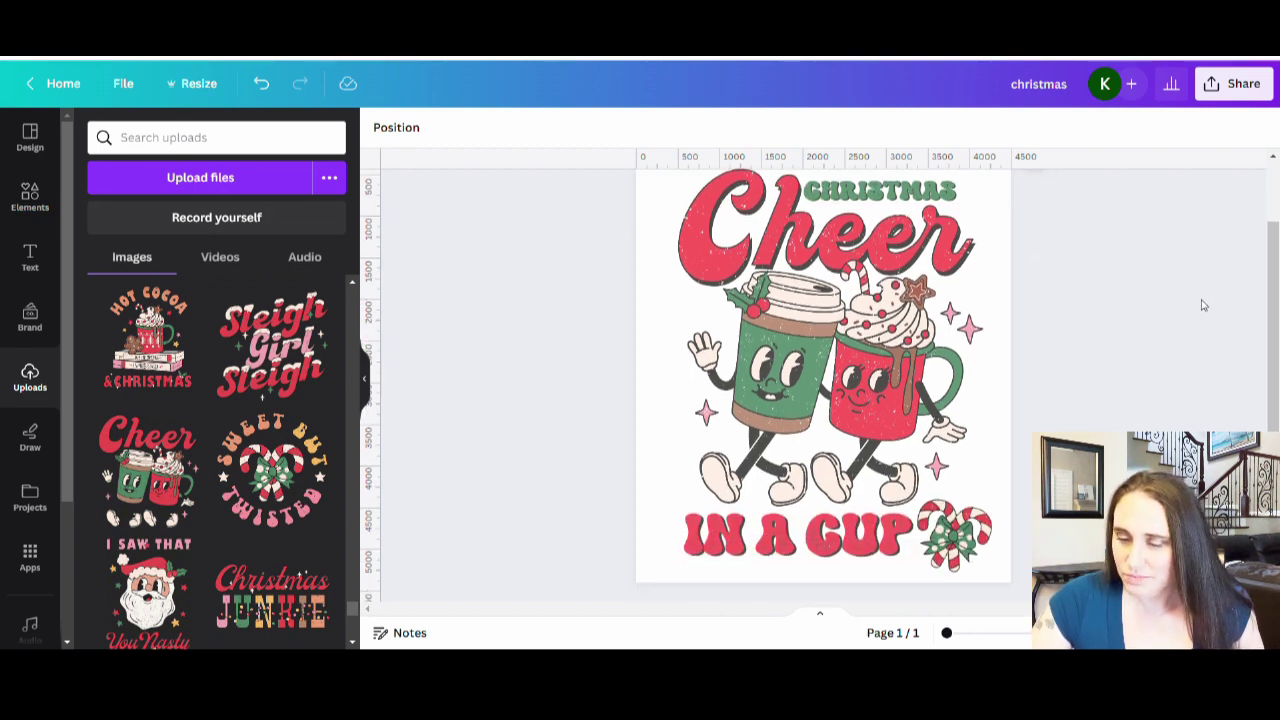
{"action": "scroll", "coordinate": [1138, 300], "scroll_direction": "up", "scroll_amount": 1}
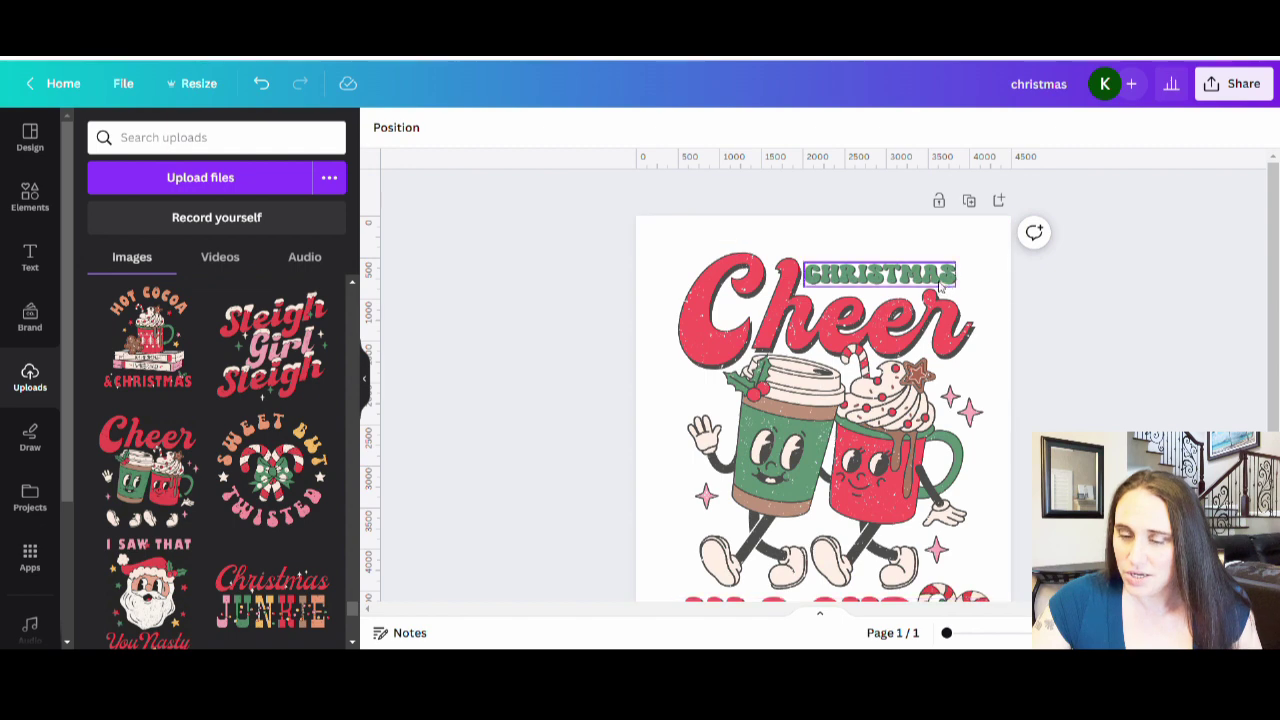
{"action": "scroll", "coordinate": [924, 343], "scroll_direction": "down", "scroll_amount": 1}
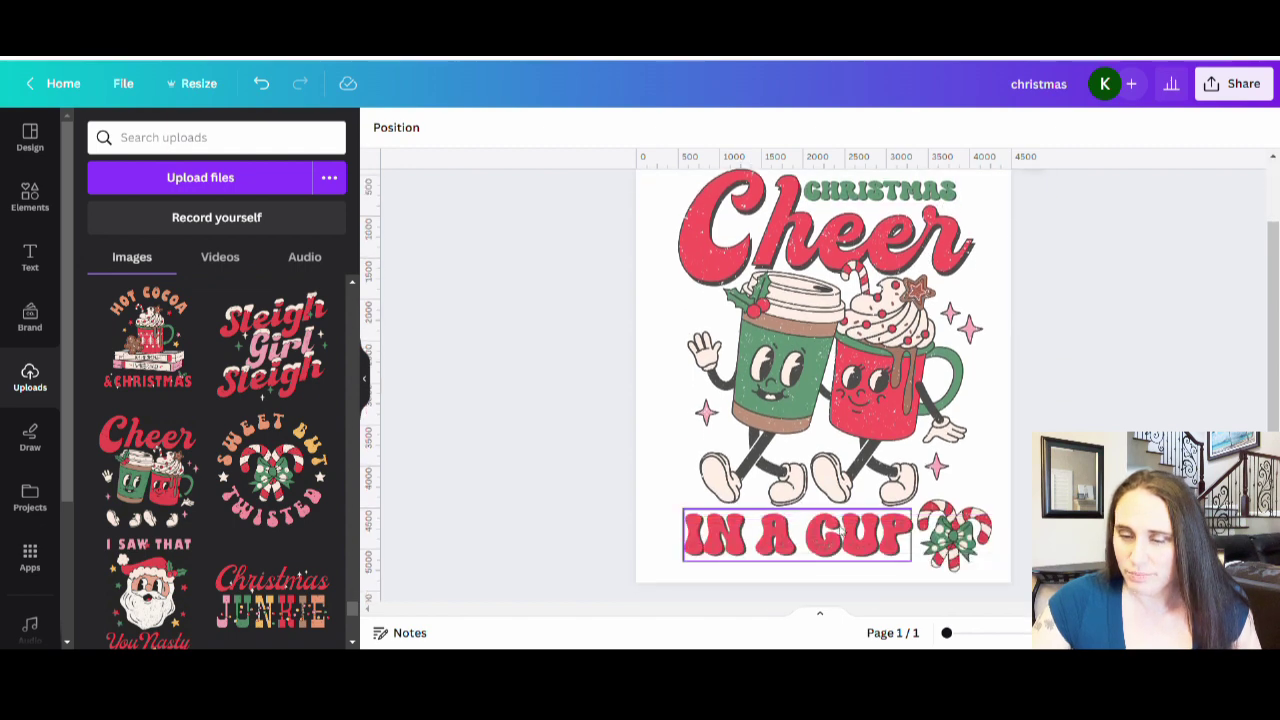
{"action": "left_click", "coordinate": [882, 204]}
{"action": "scroll", "coordinate": [882, 204], "scroll_direction": "up", "scroll_amount": 1}
{"action": "left_click", "coordinate": [858, 128]}
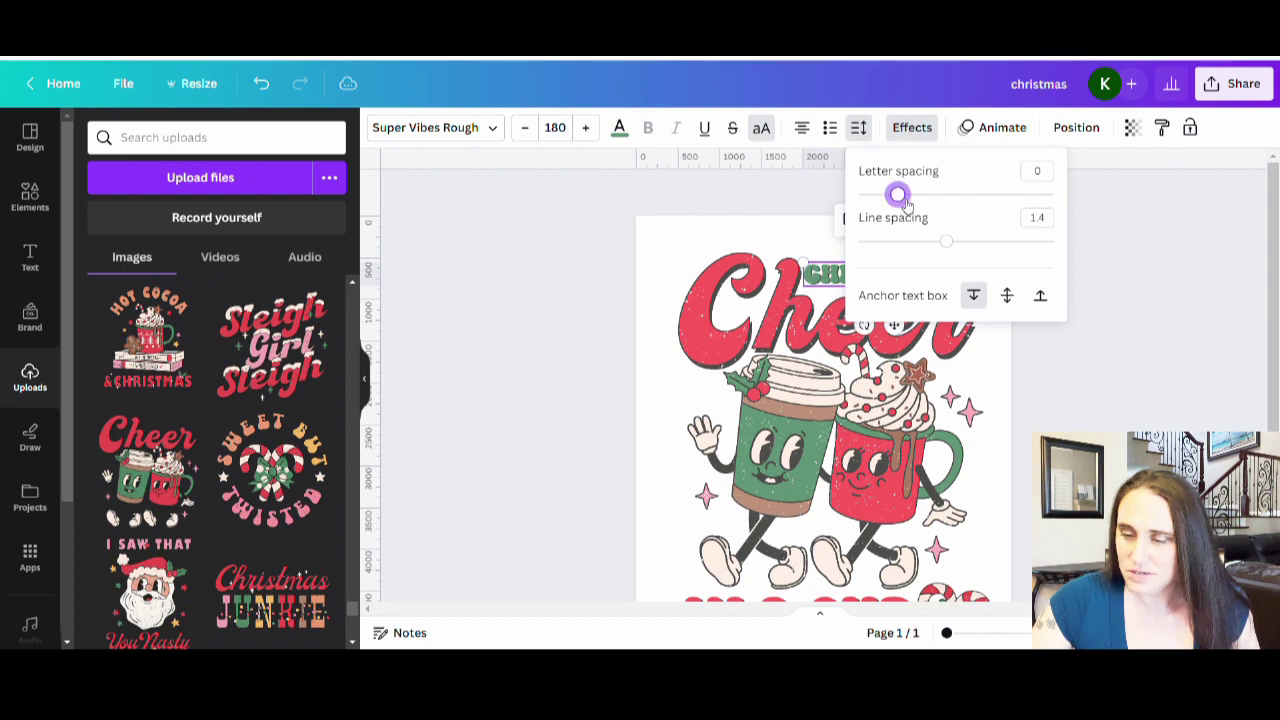
{"action": "left_click_drag", "start_coordinate": [907, 203], "coordinate": [911, 203]}
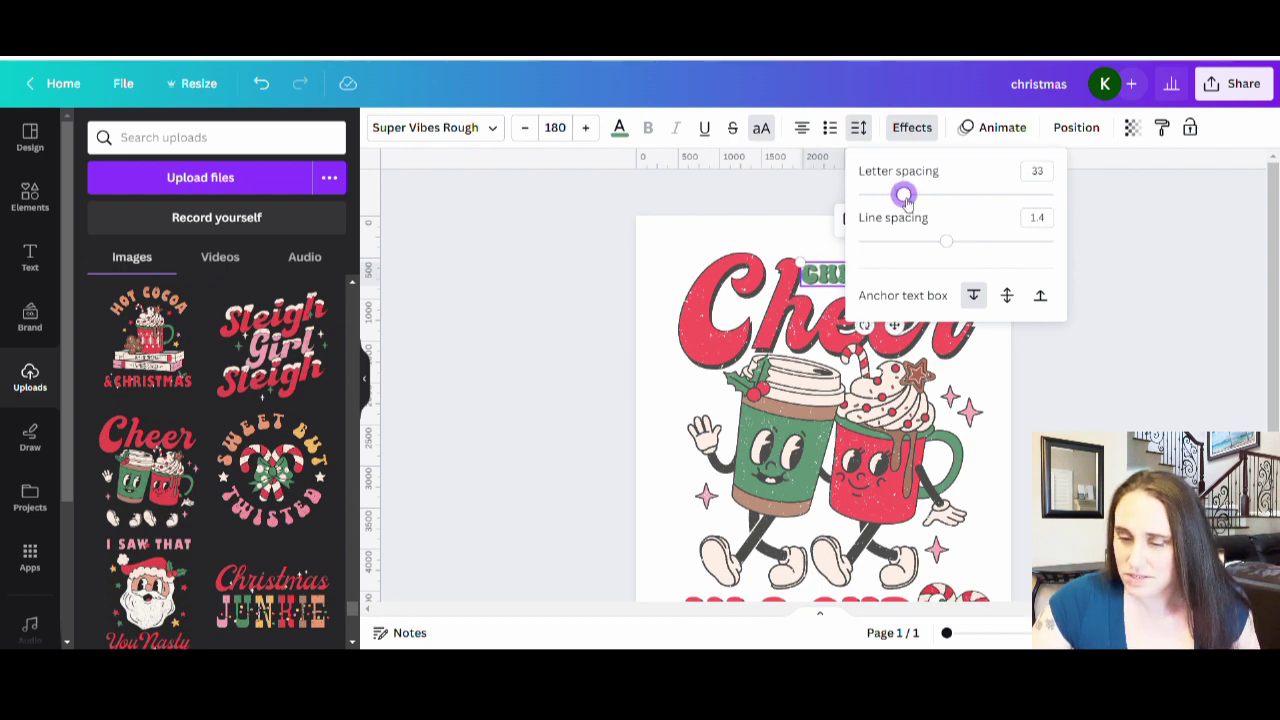
{"action": "left_click_drag", "start_coordinate": [908, 203], "coordinate": [908, 203]}
{"action": "key", "text": "Escape"}
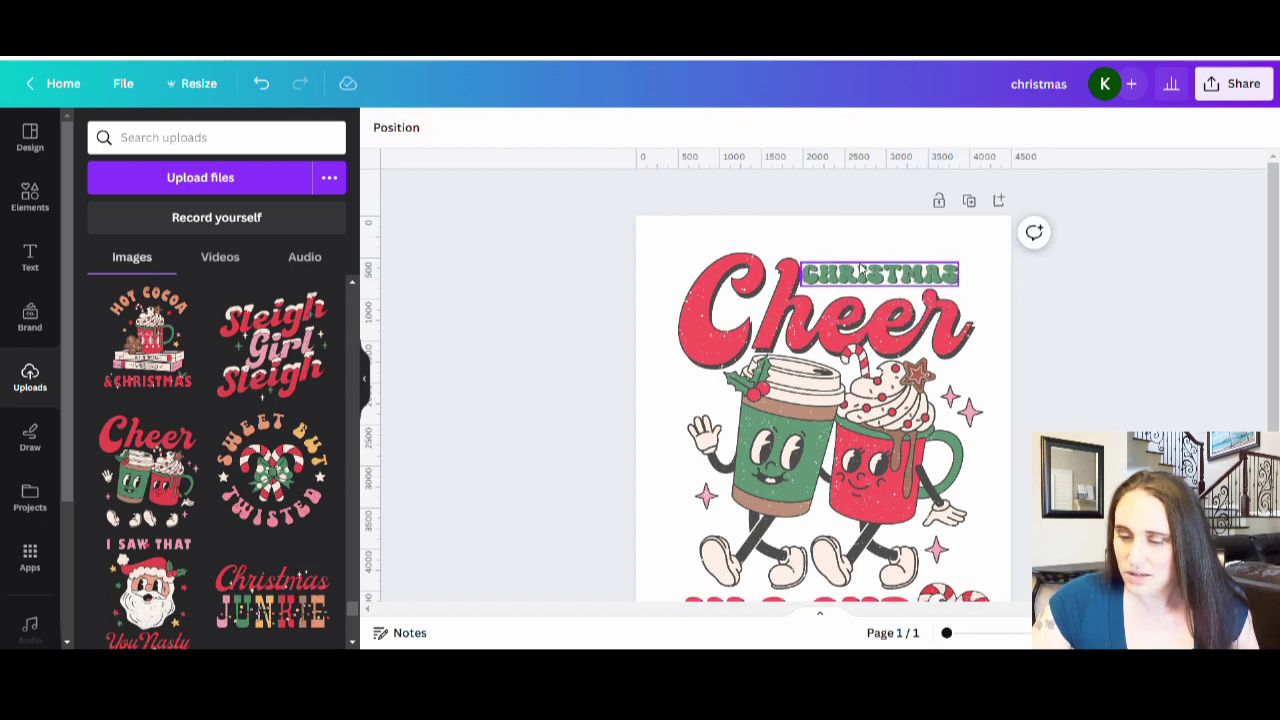
Step: Nudge the "CHRISTMAS" text slightly right and down so it sits closer above "Cheer"
{"action": "key", "text": "shift+Right"}
{"action": "key", "text": "shift+Right"}
{"action": "key", "text": "shift+Down"}
{"action": "key", "text": "Escape"}
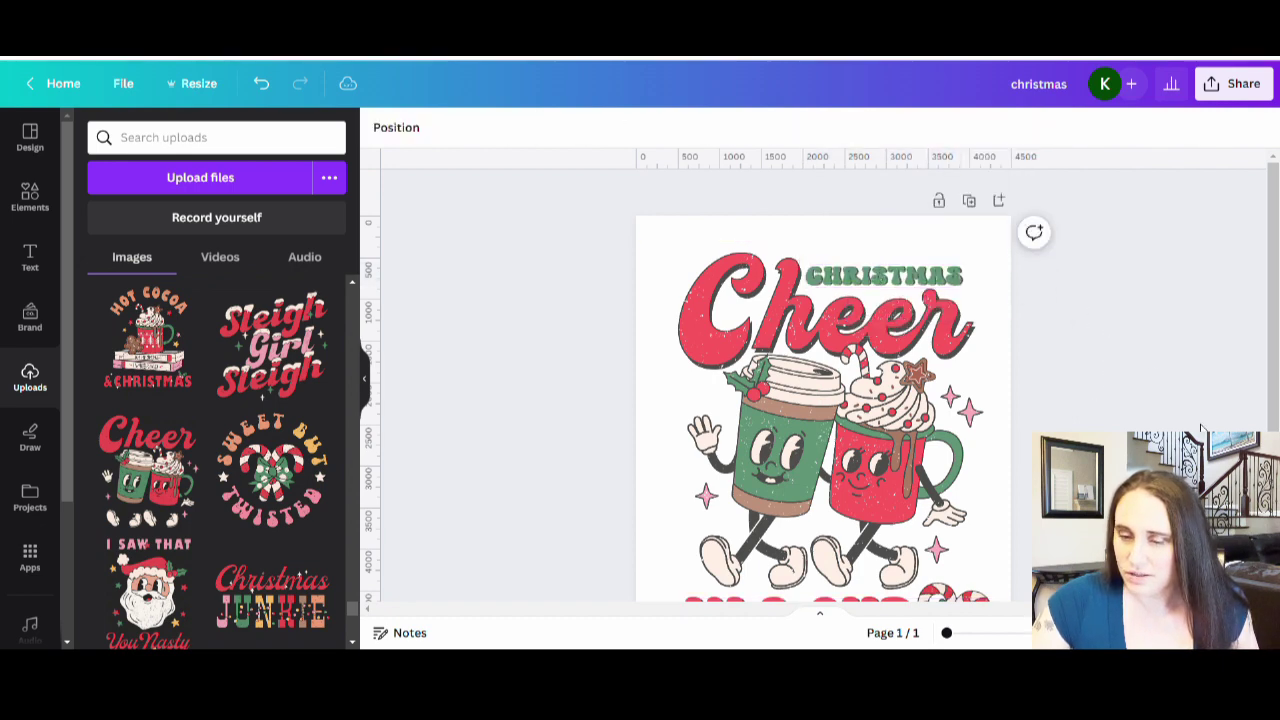
{"action": "scroll", "coordinate": [1168, 400], "scroll_direction": "down", "scroll_amount": 2}
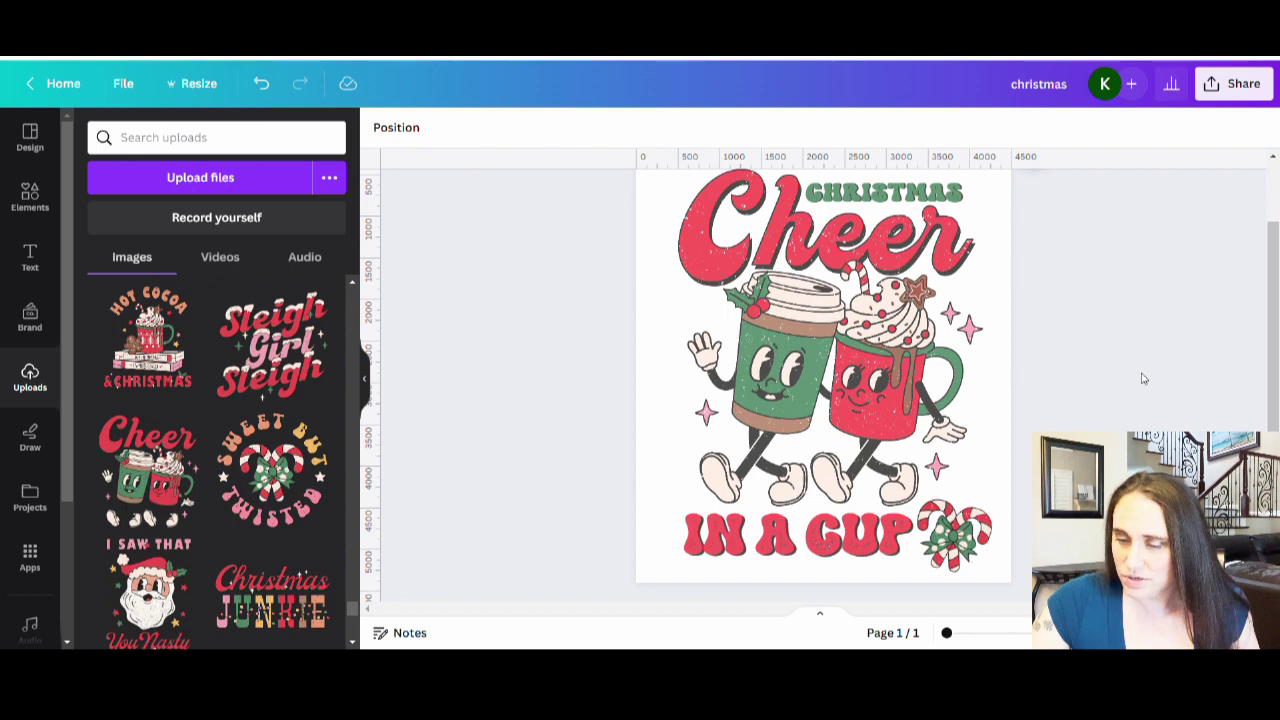
Step: Enlarge the "CHRISTMAS" text slightly so it reaches just past the end of "Cheer", and check the overall layout
{"action": "scroll", "coordinate": [1140, 374], "scroll_direction": "up", "scroll_amount": 2}
{"action": "left_click", "coordinate": [962, 270]}
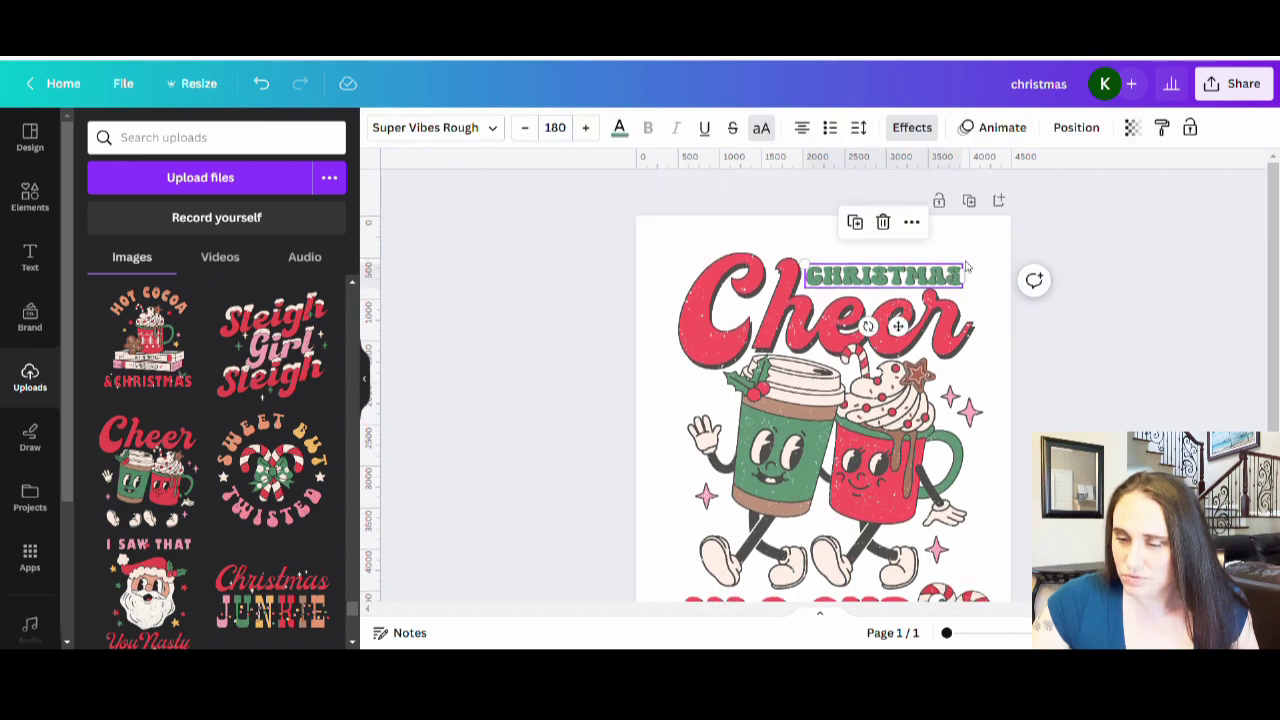
{"action": "left_click_drag", "start_coordinate": [974, 272], "coordinate": [990, 266]}
{"action": "left_click", "coordinate": [1135, 359]}
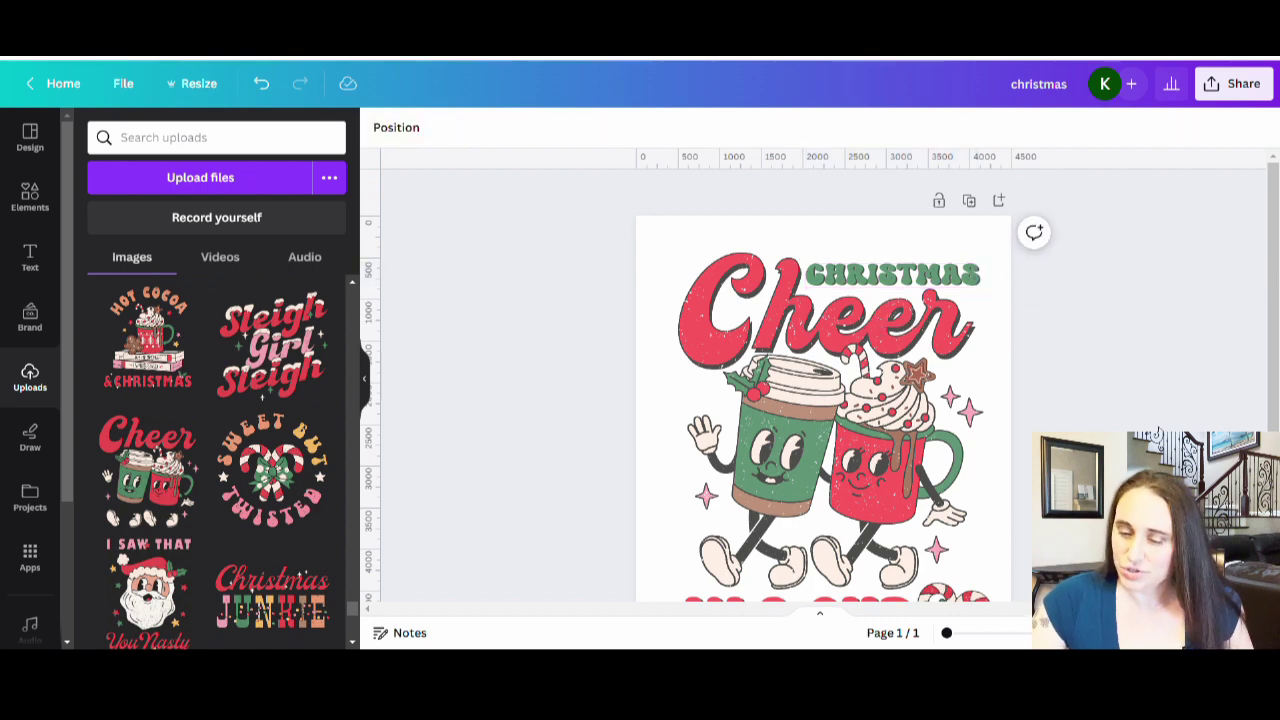
{"action": "scroll", "coordinate": [1149, 411], "scroll_direction": "down", "scroll_amount": 2}
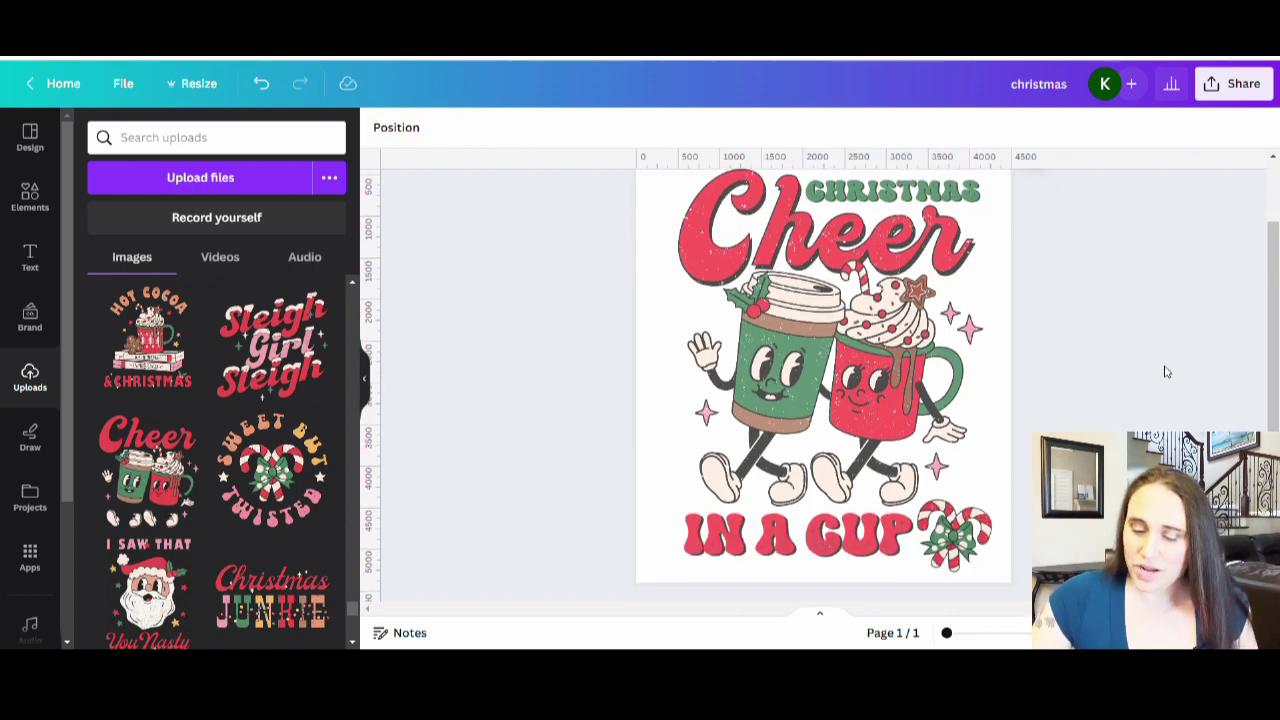
{"action": "scroll", "coordinate": [1191, 356], "scroll_direction": "up", "scroll_amount": 2}
{"action": "scroll", "coordinate": [1240, 340], "scroll_direction": "down", "scroll_amount": 2}
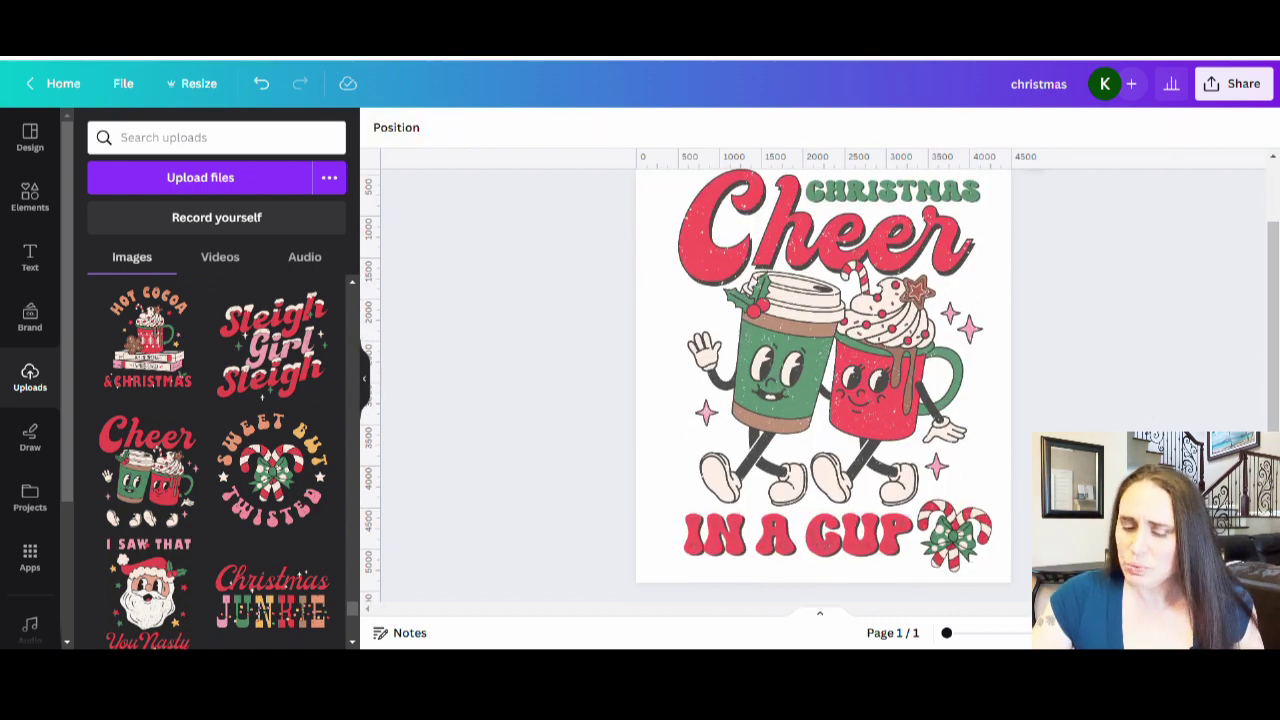
{"action": "scroll", "coordinate": [870, 508], "scroll_direction": "up", "scroll_amount": 2}
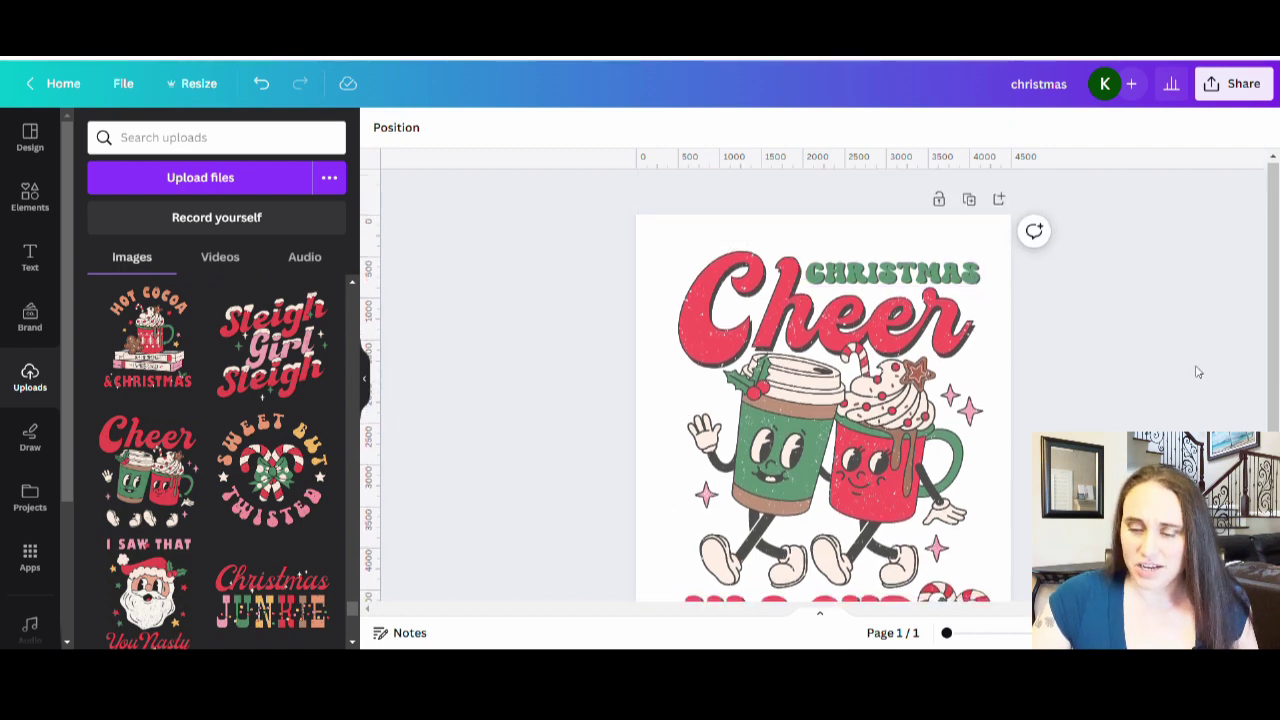
{"action": "scroll", "coordinate": [1194, 369], "scroll_direction": "down", "scroll_amount": 3}
Step: Select all the artwork and text together and move them up and slightly left on the page
{"action": "scroll", "coordinate": [1117, 257], "scroll_direction": "up", "scroll_amount": 3}
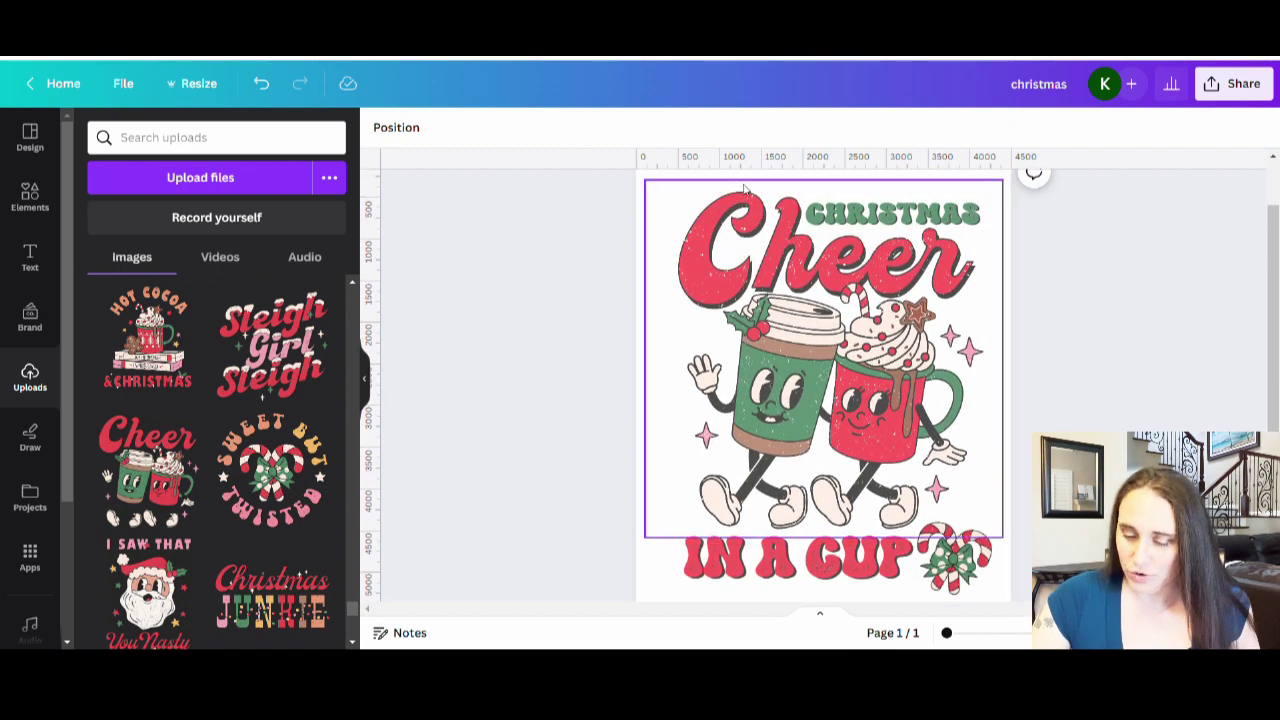
{"action": "left_click_drag", "start_coordinate": [770, 222], "coordinate": [1010, 600]}
{"action": "scroll", "coordinate": [1057, 406], "scroll_direction": "down", "scroll_amount": 2}
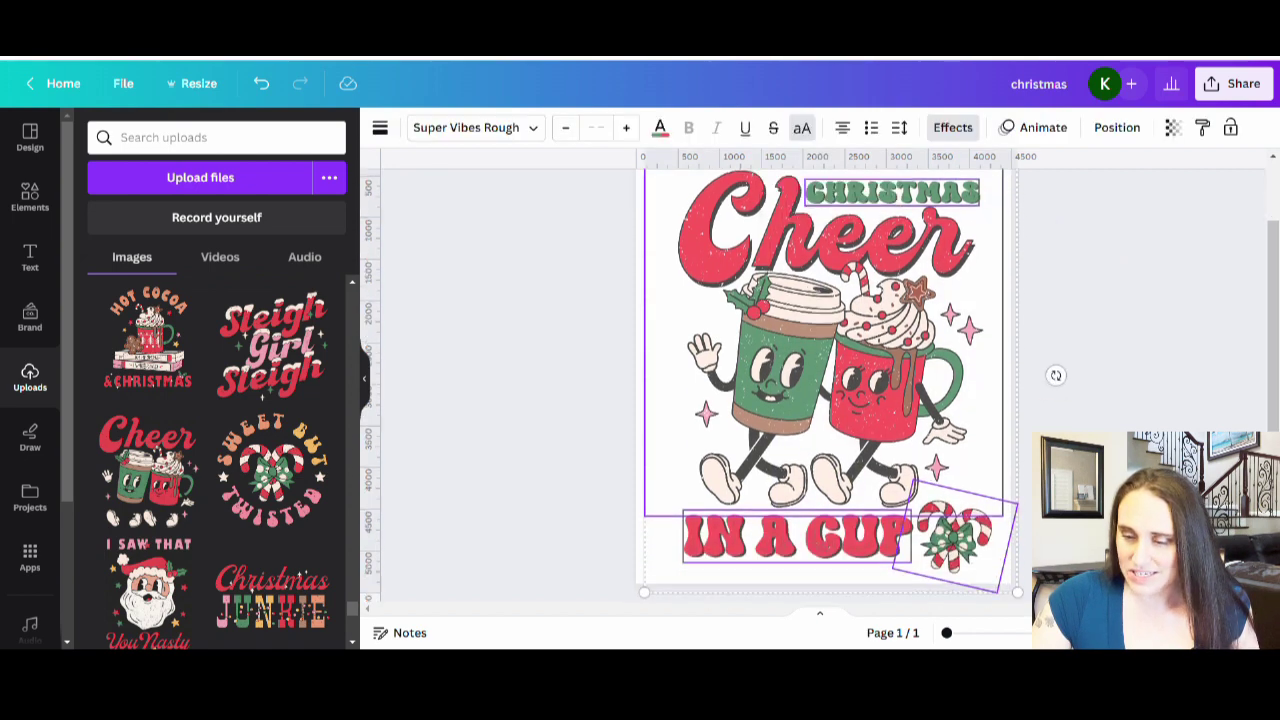
{"action": "scroll", "coordinate": [1057, 374], "scroll_direction": "up", "scroll_amount": 2}
{"action": "scroll", "coordinate": [900, 560], "scroll_direction": "down", "scroll_amount": 2}
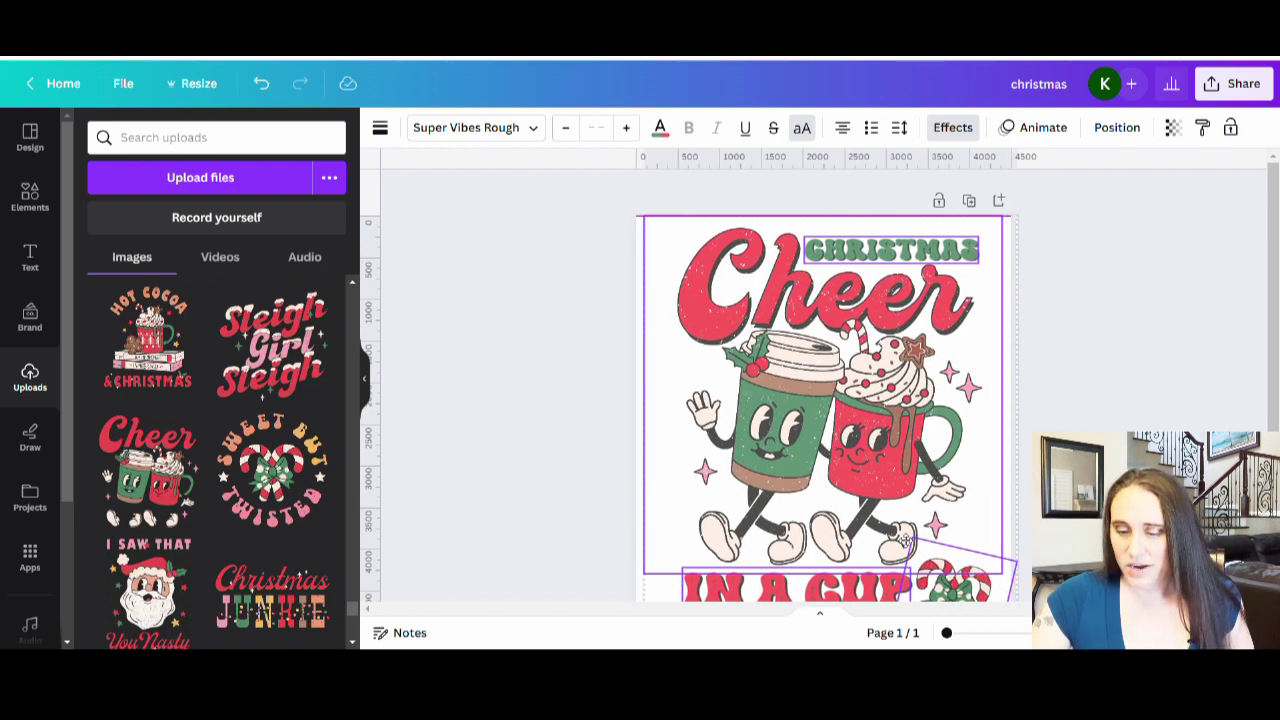
{"action": "key", "text": "ctrl+g"}
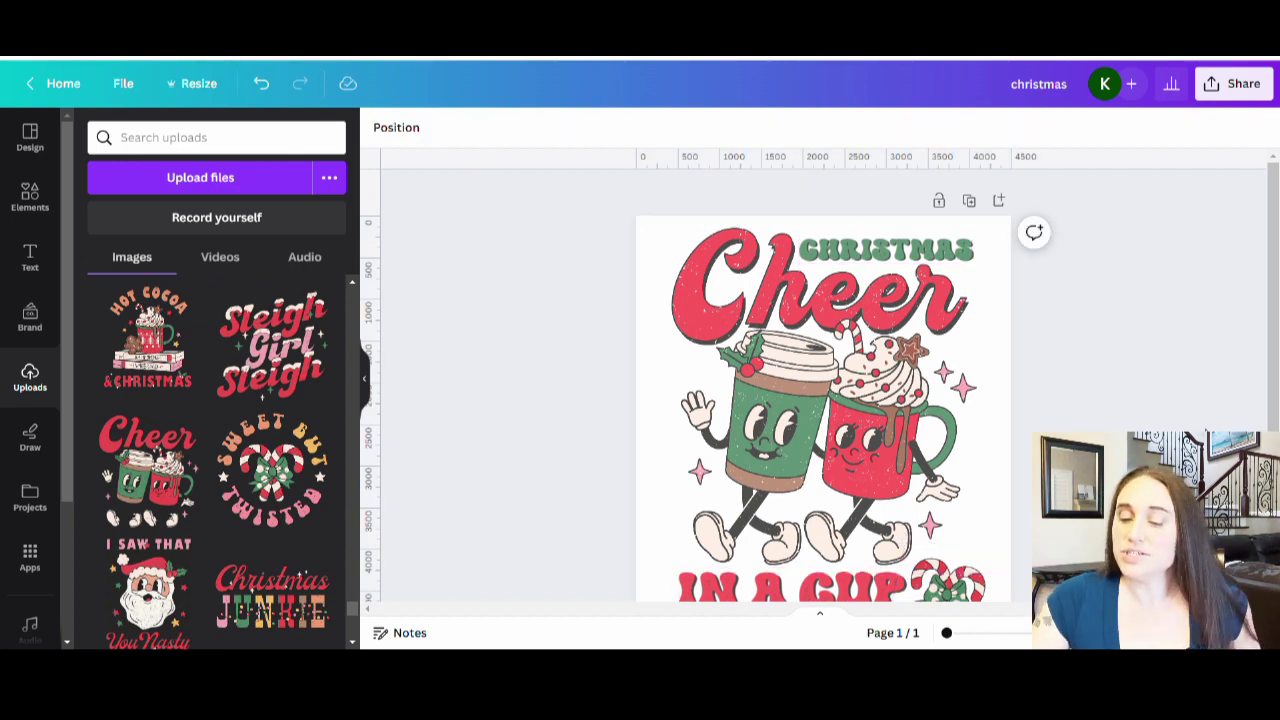
{"action": "scroll", "coordinate": [1226, 428], "scroll_direction": "down", "scroll_amount": 3}
{"action": "scroll", "coordinate": [1226, 428], "scroll_direction": "up", "scroll_amount": 3}
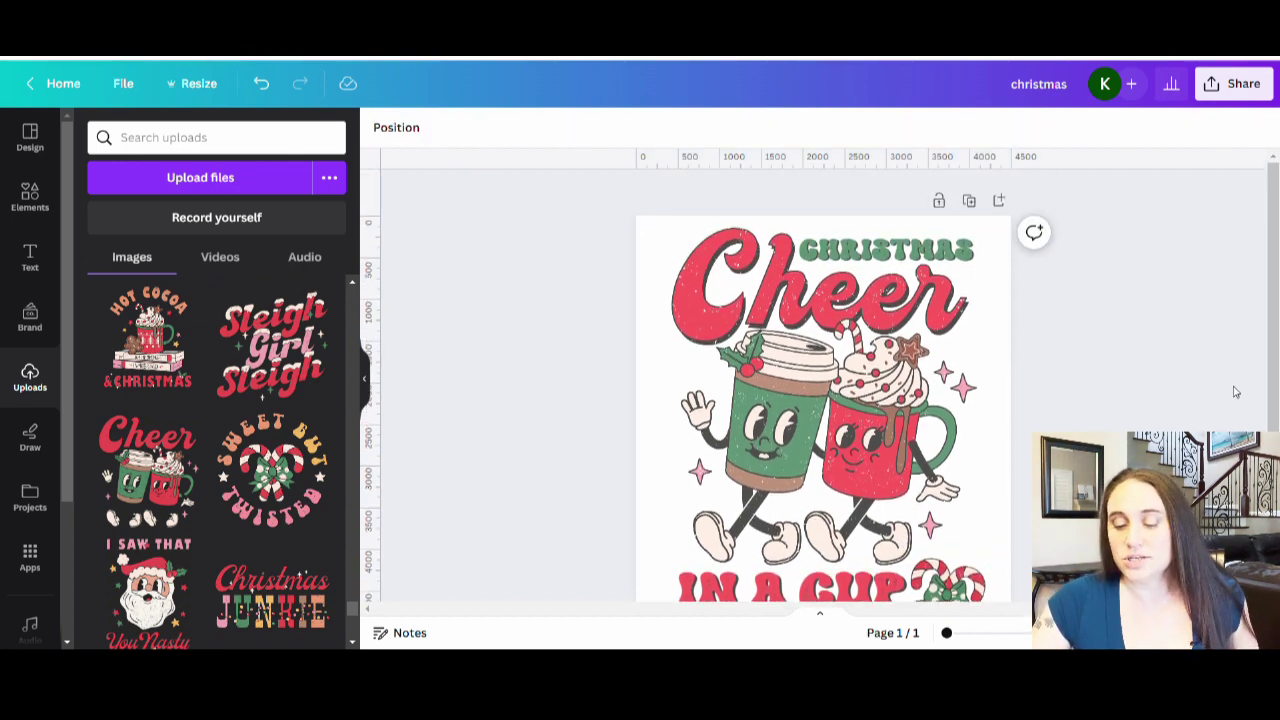
{"action": "scroll", "coordinate": [1096, 193], "scroll_direction": "down", "scroll_amount": 3}
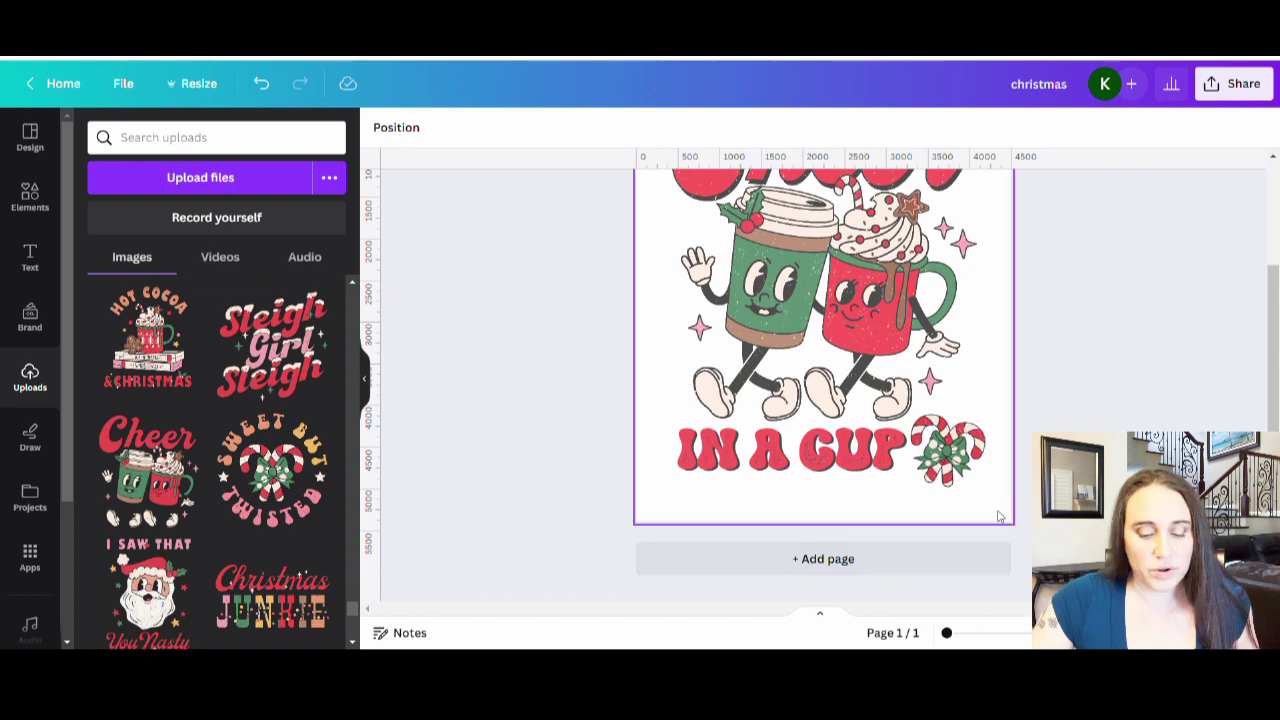
Step: Set the page background to medium gray and check how the whole design reads on it
{"action": "left_click", "coordinate": [601, 360]}
{"action": "left_click", "coordinate": [380, 128]}
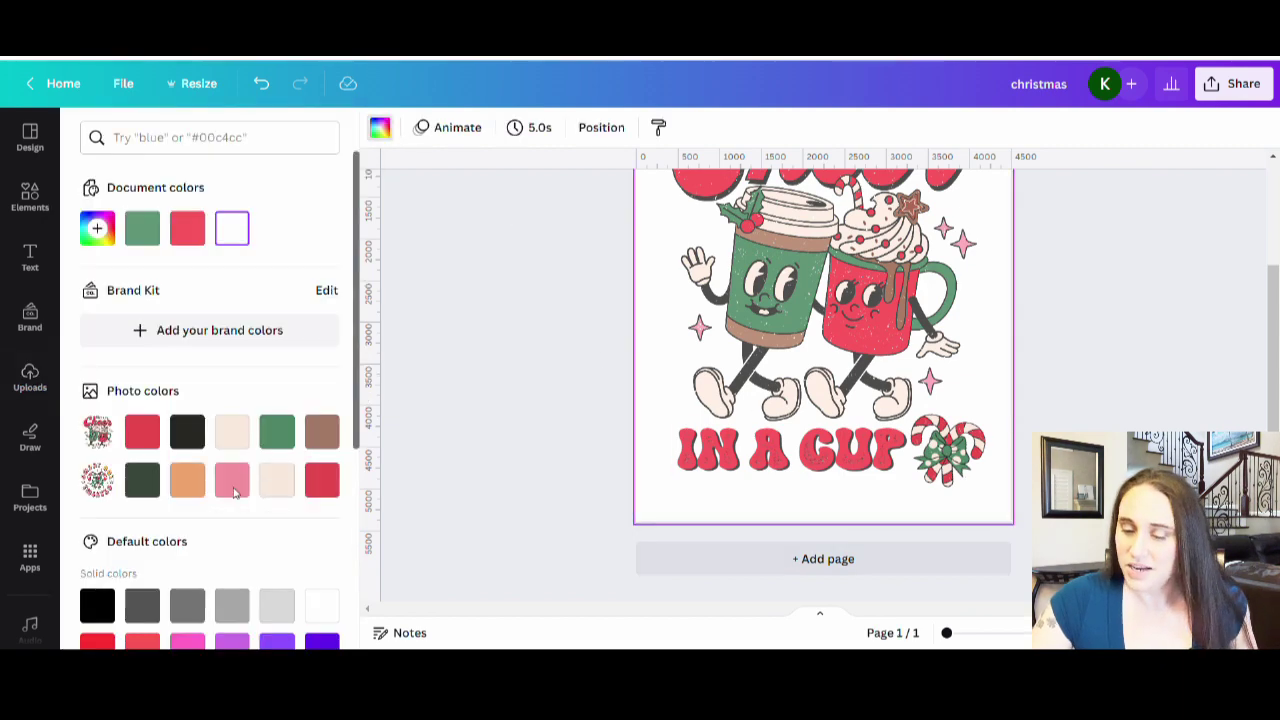
{"action": "left_click", "coordinate": [187, 605]}
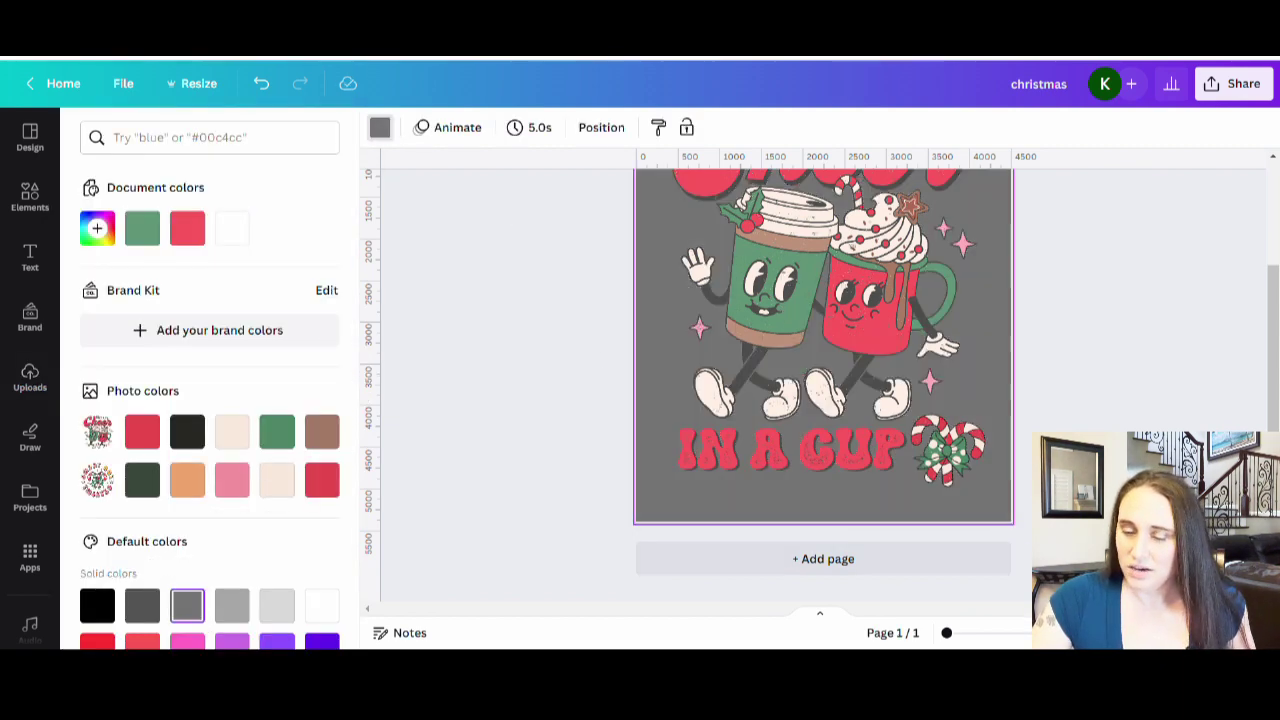
{"action": "scroll", "coordinate": [820, 400], "scroll_direction": "up", "scroll_amount": 2}
{"action": "scroll", "coordinate": [1120, 294], "scroll_direction": "down", "scroll_amount": 2}
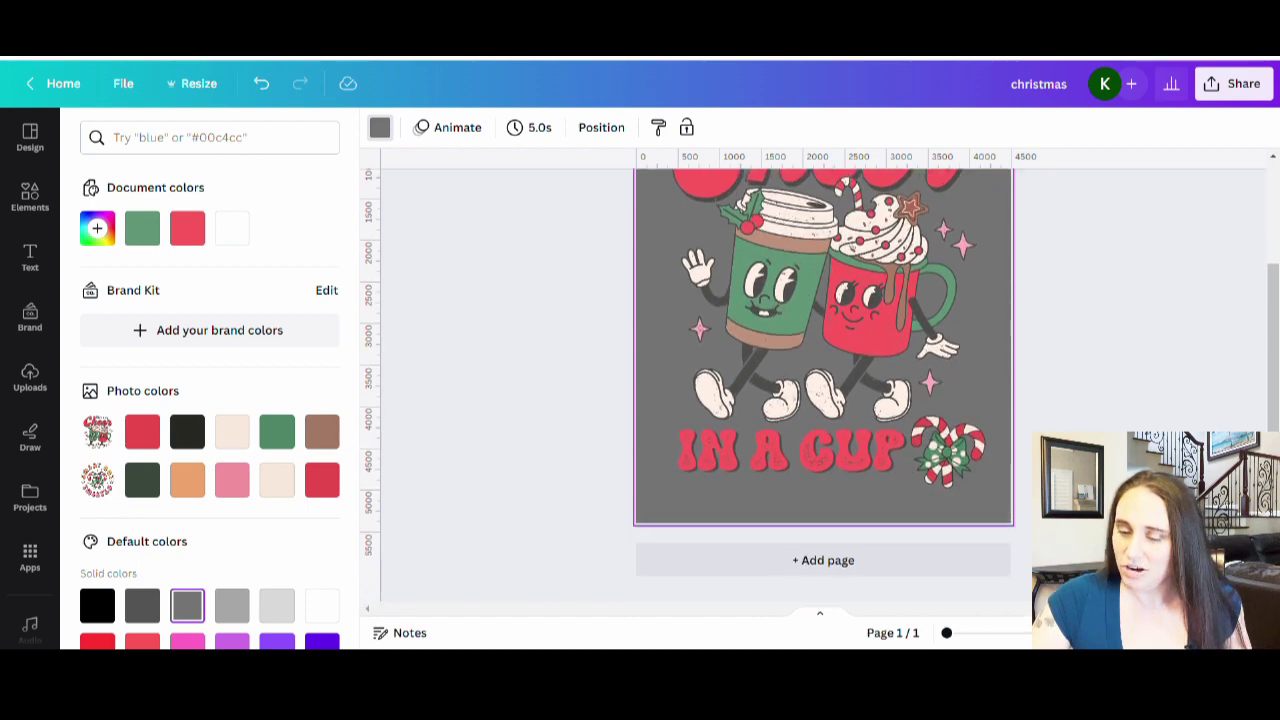
{"action": "scroll", "coordinate": [1120, 294], "scroll_direction": "up", "scroll_amount": 2}
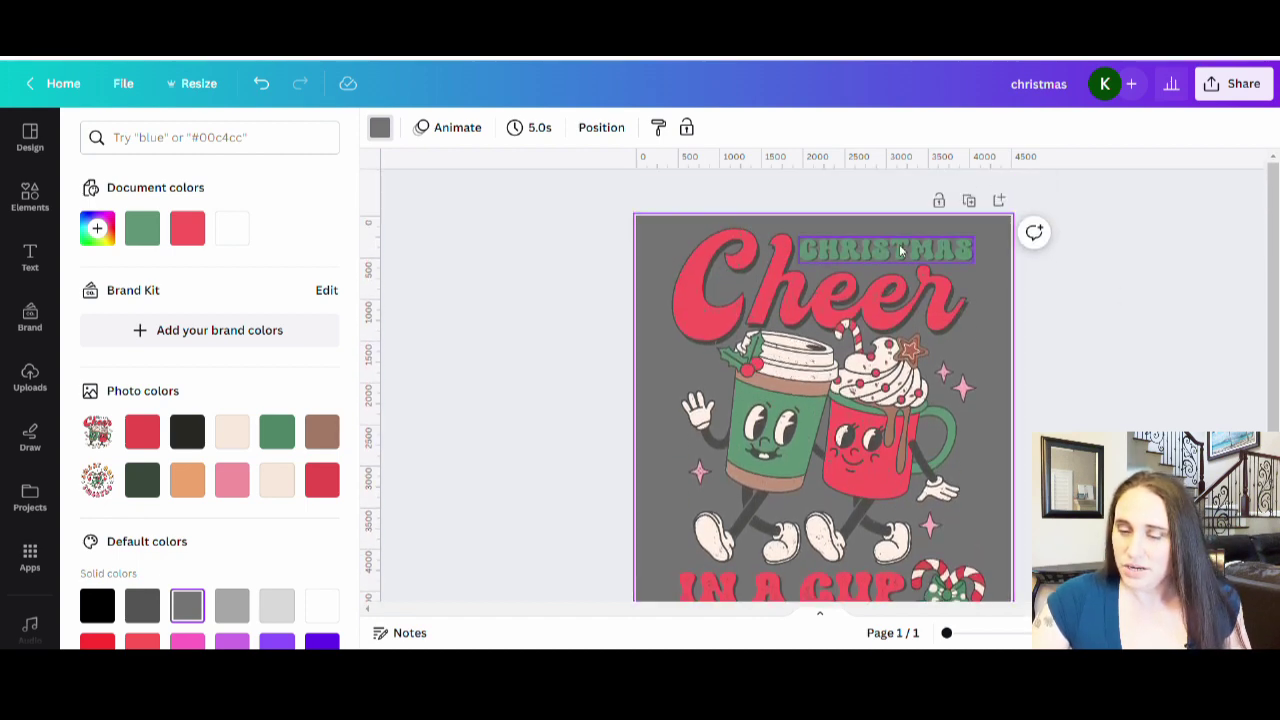
{"action": "scroll", "coordinate": [1049, 366], "scroll_direction": "down", "scroll_amount": 2}
{"action": "scroll", "coordinate": [1049, 366], "scroll_direction": "up", "scroll_amount": 2}
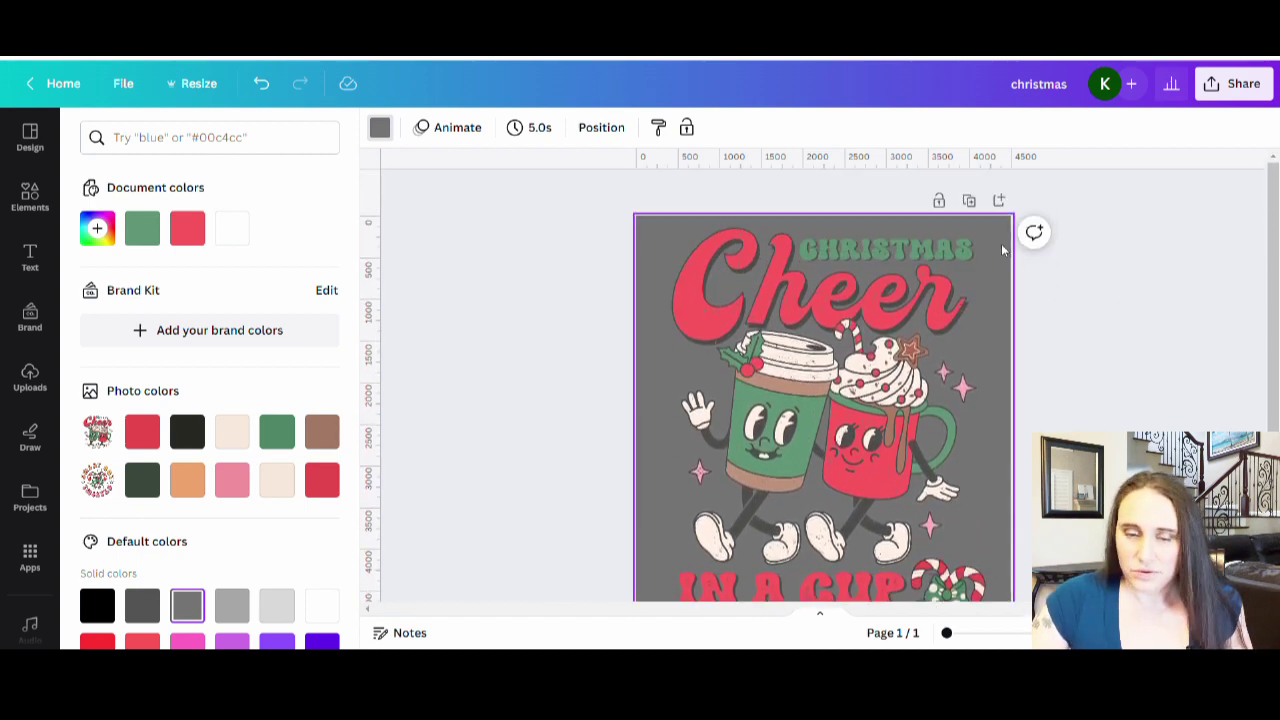
{"action": "scroll", "coordinate": [963, 519], "scroll_direction": "down", "scroll_amount": 2}
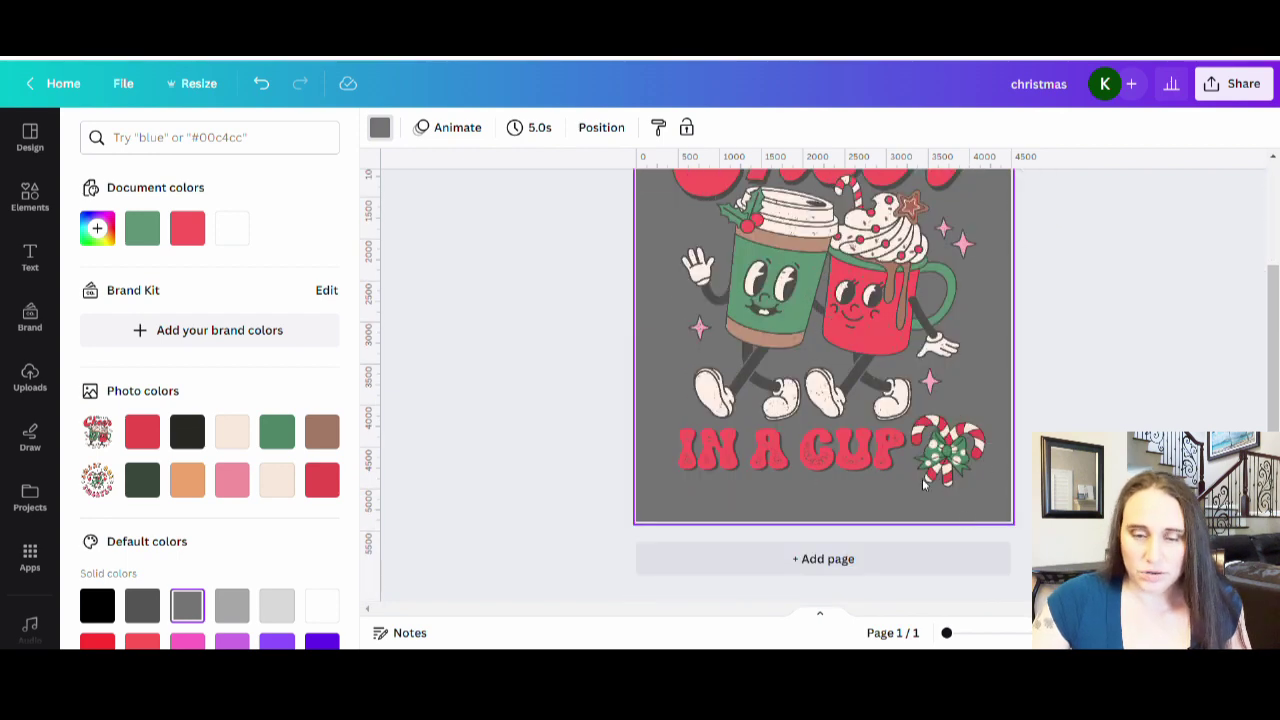
Step: Change the page background to the light turquoise default color and check the design against it
{"action": "left_click", "coordinate": [30, 377]}
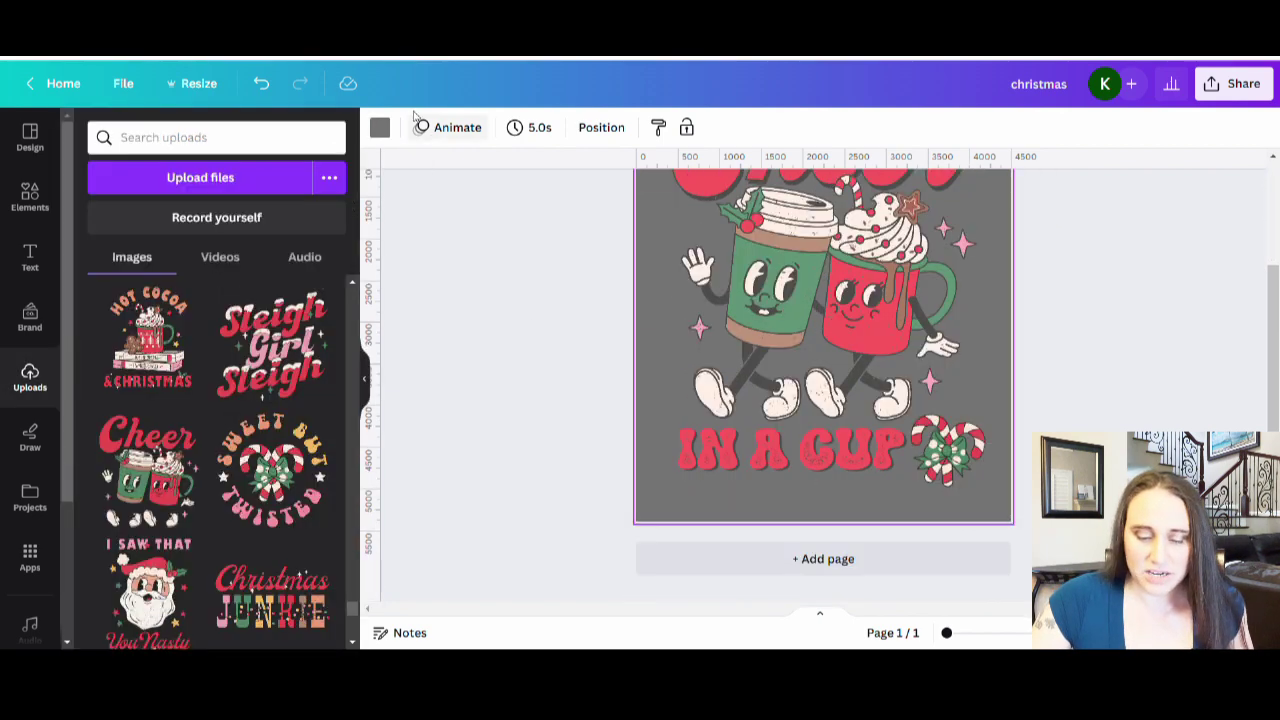
{"action": "left_click", "coordinate": [380, 127]}
{"action": "scroll", "coordinate": [246, 497], "scroll_direction": "down", "scroll_amount": 3}
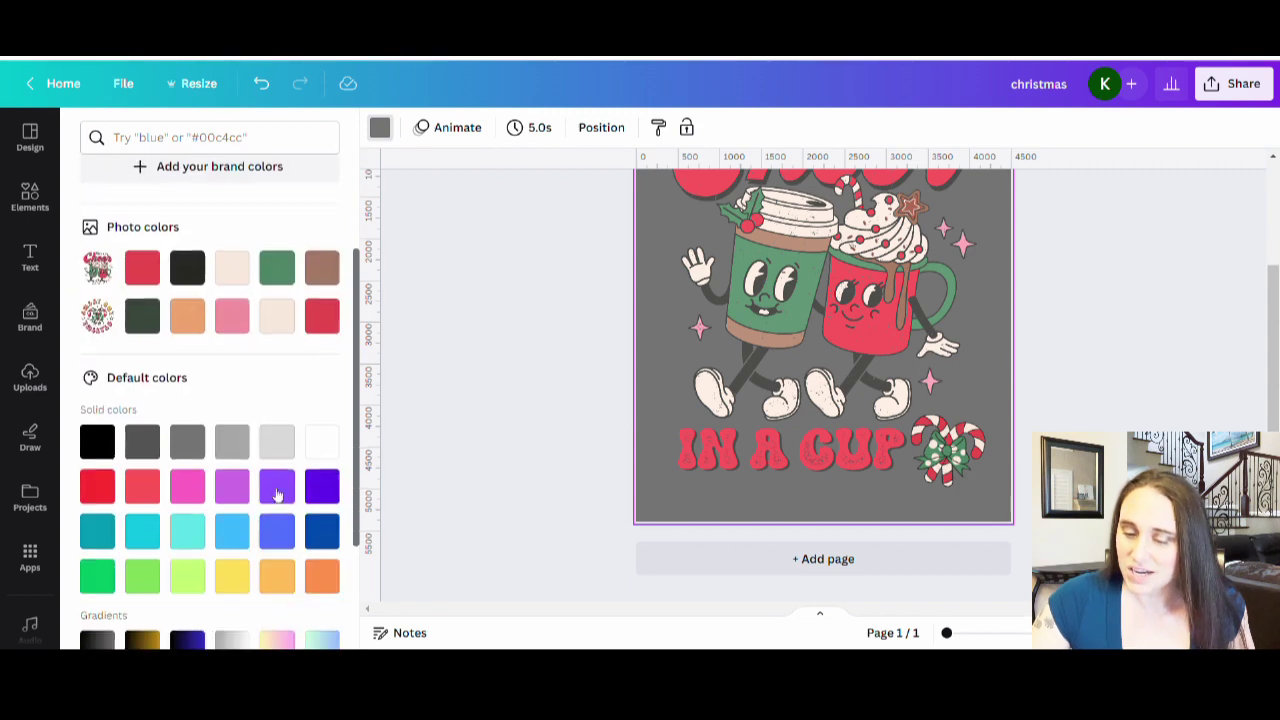
{"action": "left_click", "coordinate": [187, 530]}
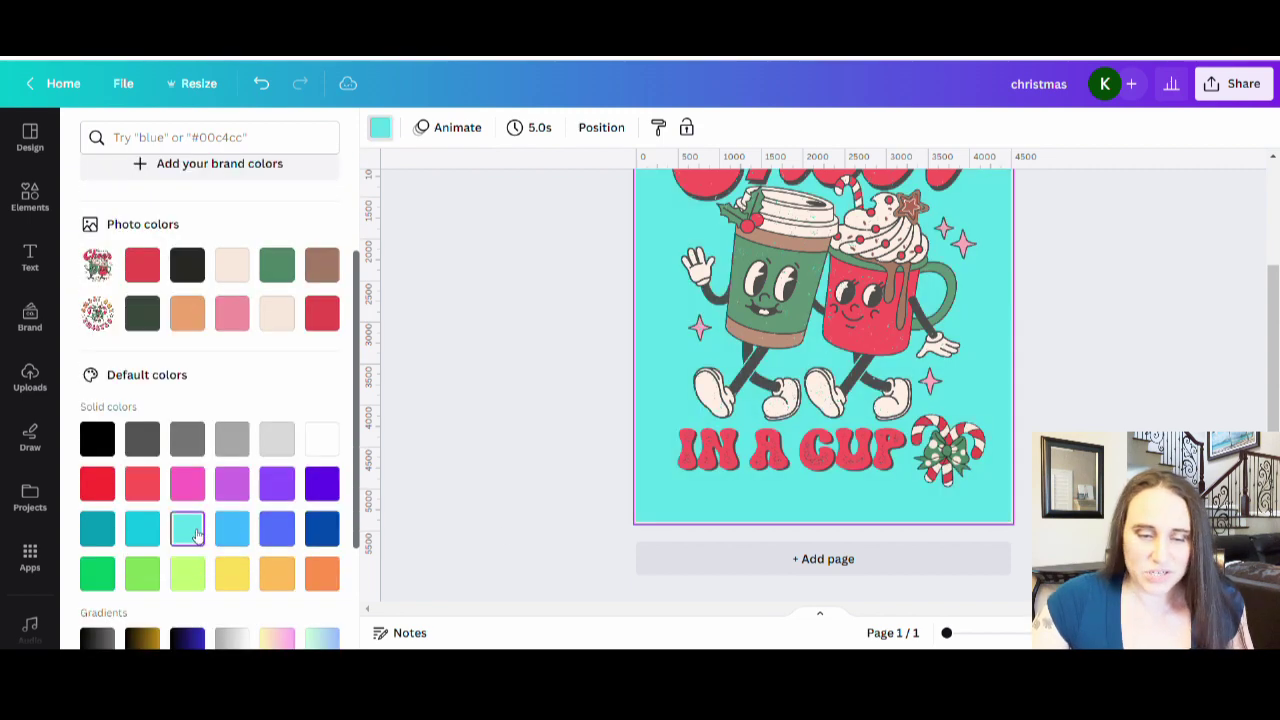
{"action": "scroll", "coordinate": [1004, 256], "scroll_direction": "up", "scroll_amount": 3}
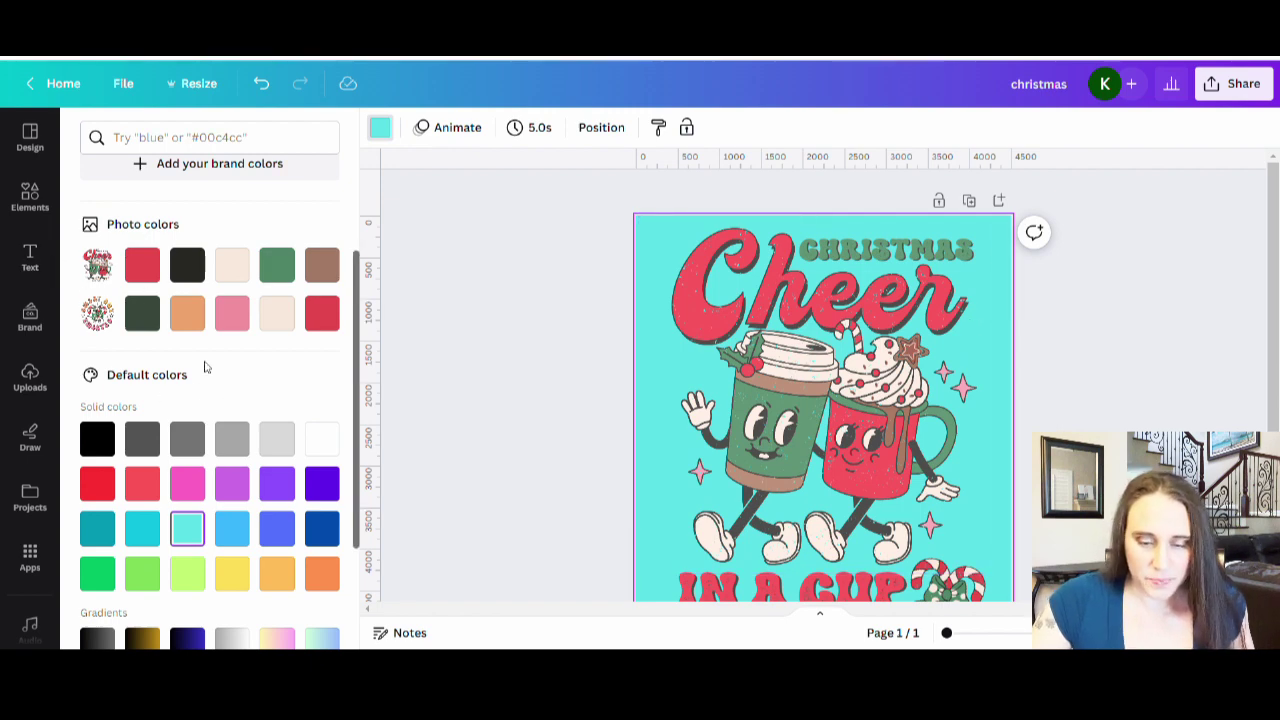
Step: Set the page background to a custom pale blue, #CFEFFF, and review the whole design on it
{"action": "scroll", "coordinate": [204, 368], "scroll_direction": "up", "scroll_amount": 3}
{"action": "left_click", "coordinate": [97, 228]}
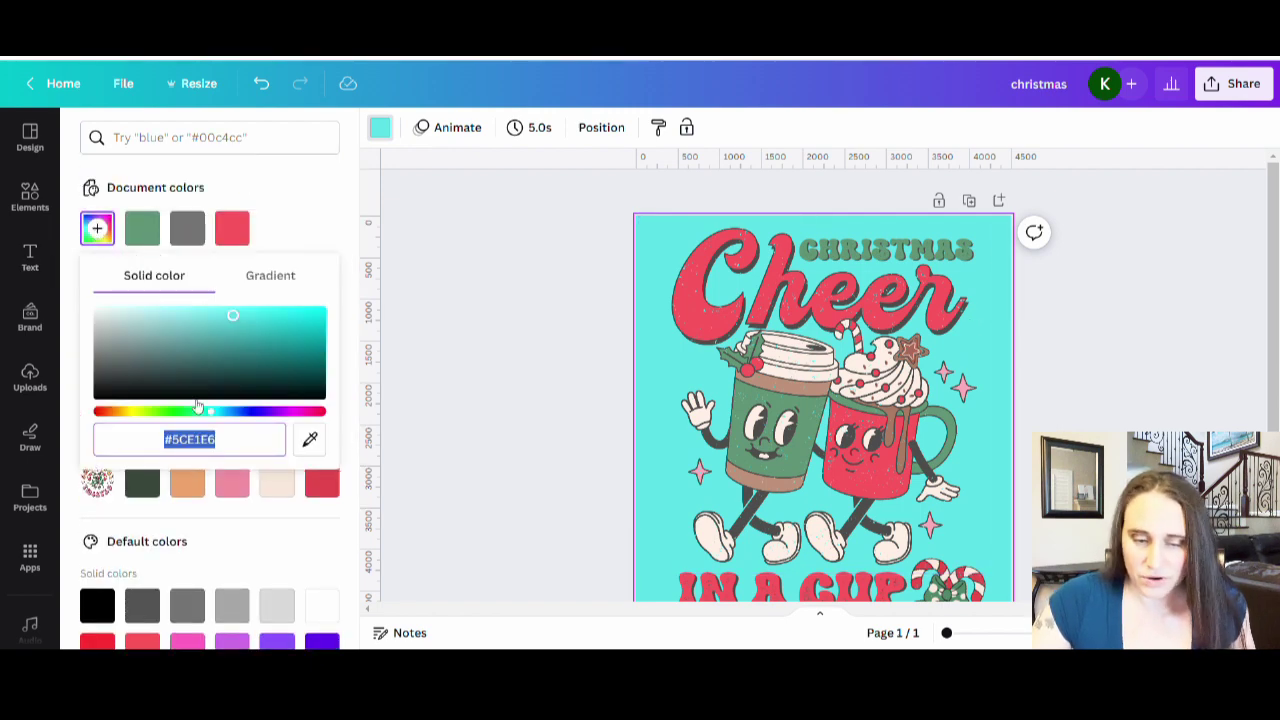
{"action": "left_click", "coordinate": [226, 415]}
{"action": "left_click", "coordinate": [172, 312]}
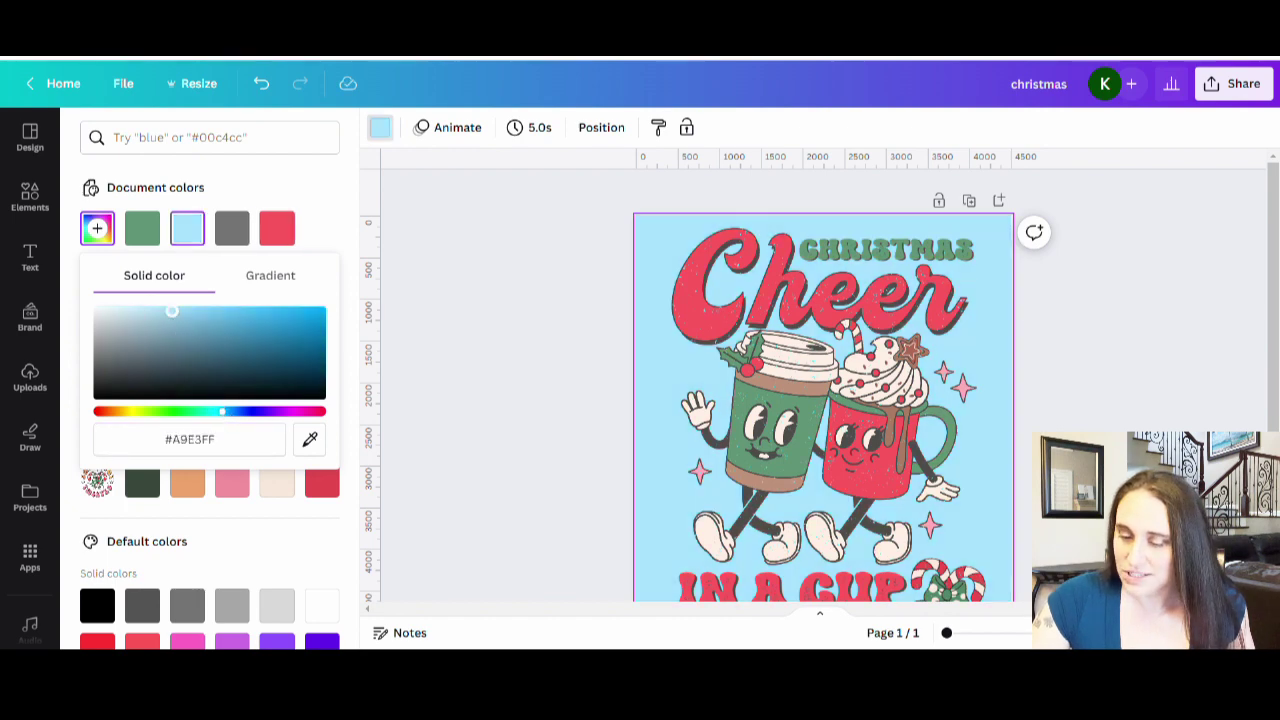
{"action": "left_click_drag", "start_coordinate": [152, 312], "coordinate": [135, 312]}
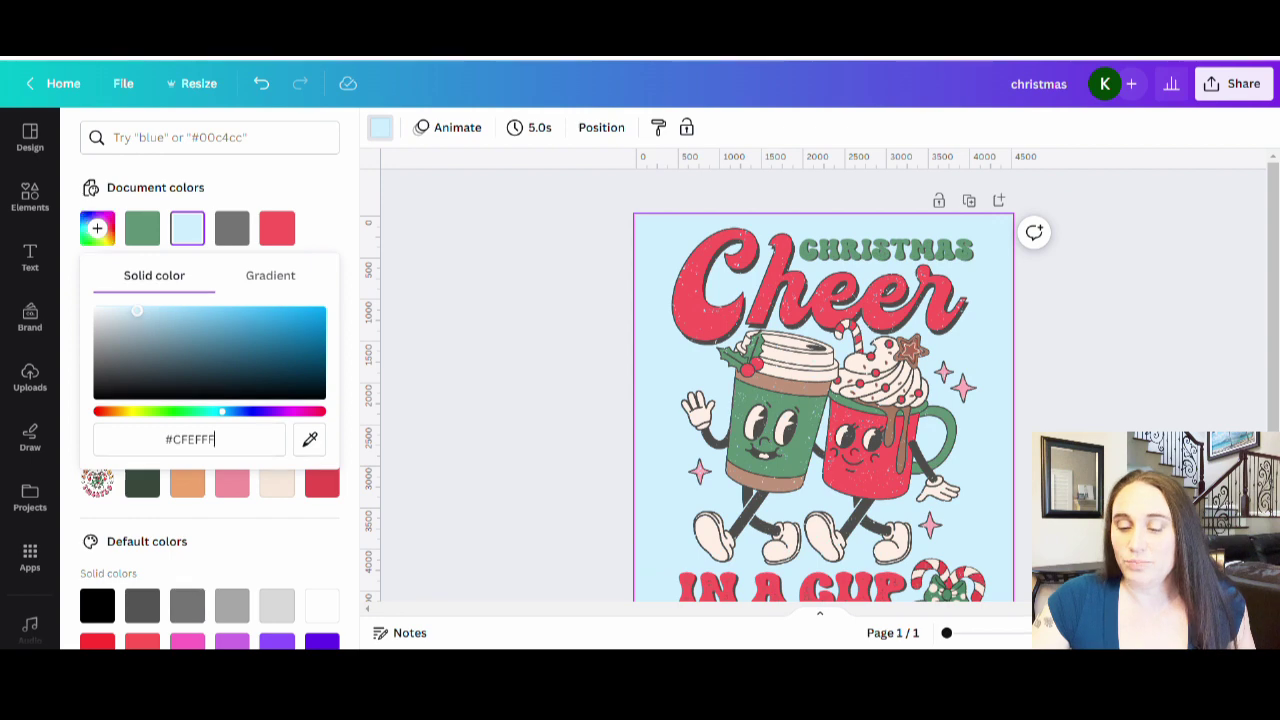
{"action": "left_click", "coordinate": [30, 377]}
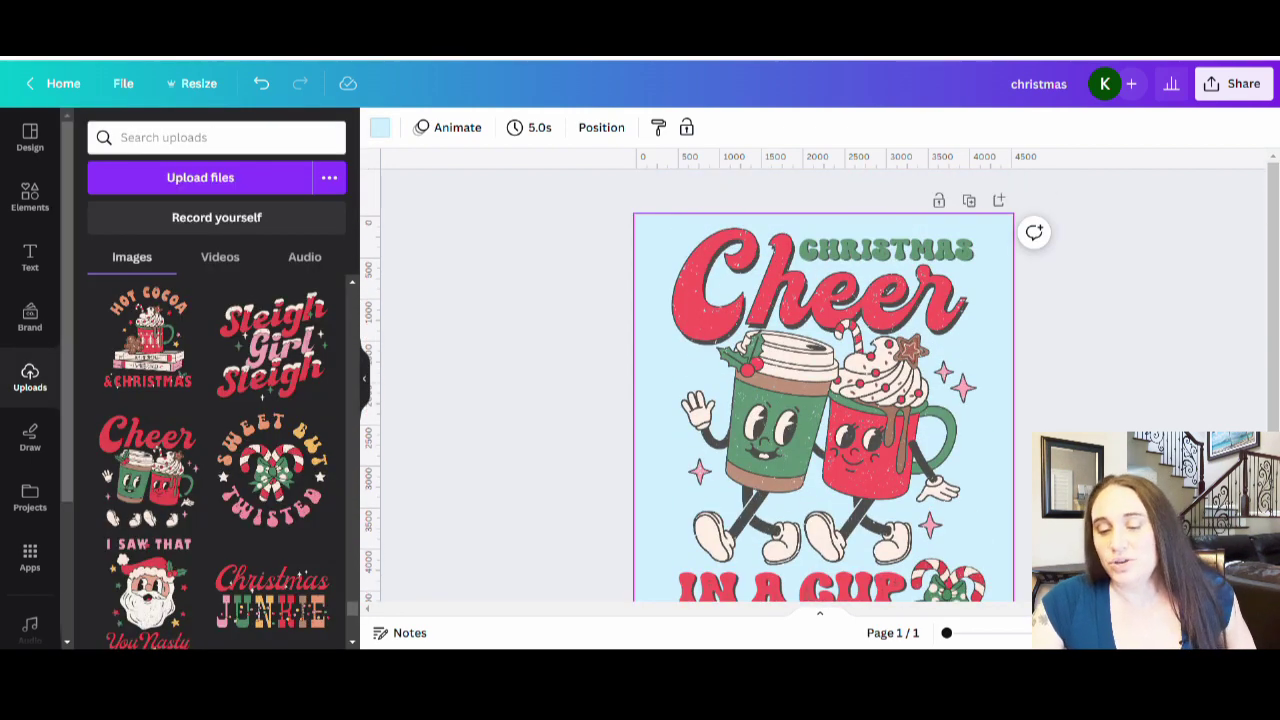
{"action": "left_click", "coordinate": [1123, 428]}
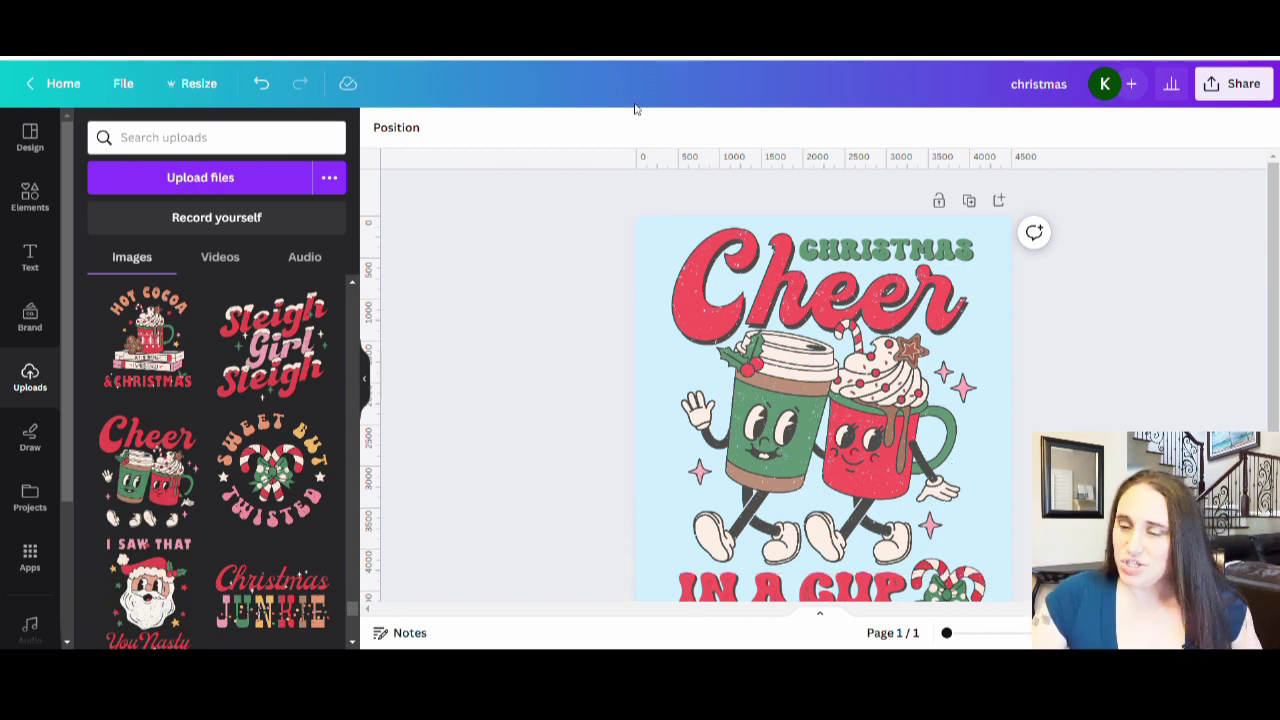
{"action": "scroll", "coordinate": [1114, 320], "scroll_direction": "down", "scroll_amount": 3}
{"action": "scroll", "coordinate": [1130, 325], "scroll_direction": "up", "scroll_amount": 3}
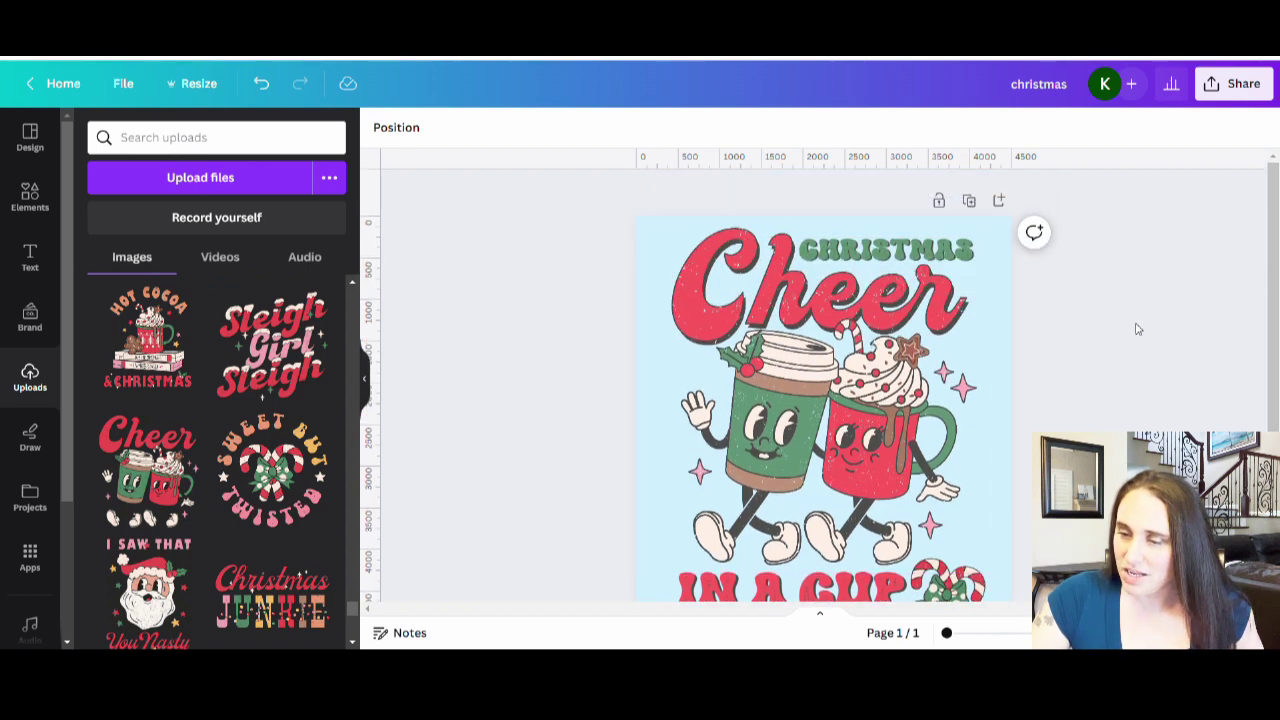
Step: Rename the design as "christmas cheer in a cup"
{"action": "left_click", "coordinate": [1072, 92]}
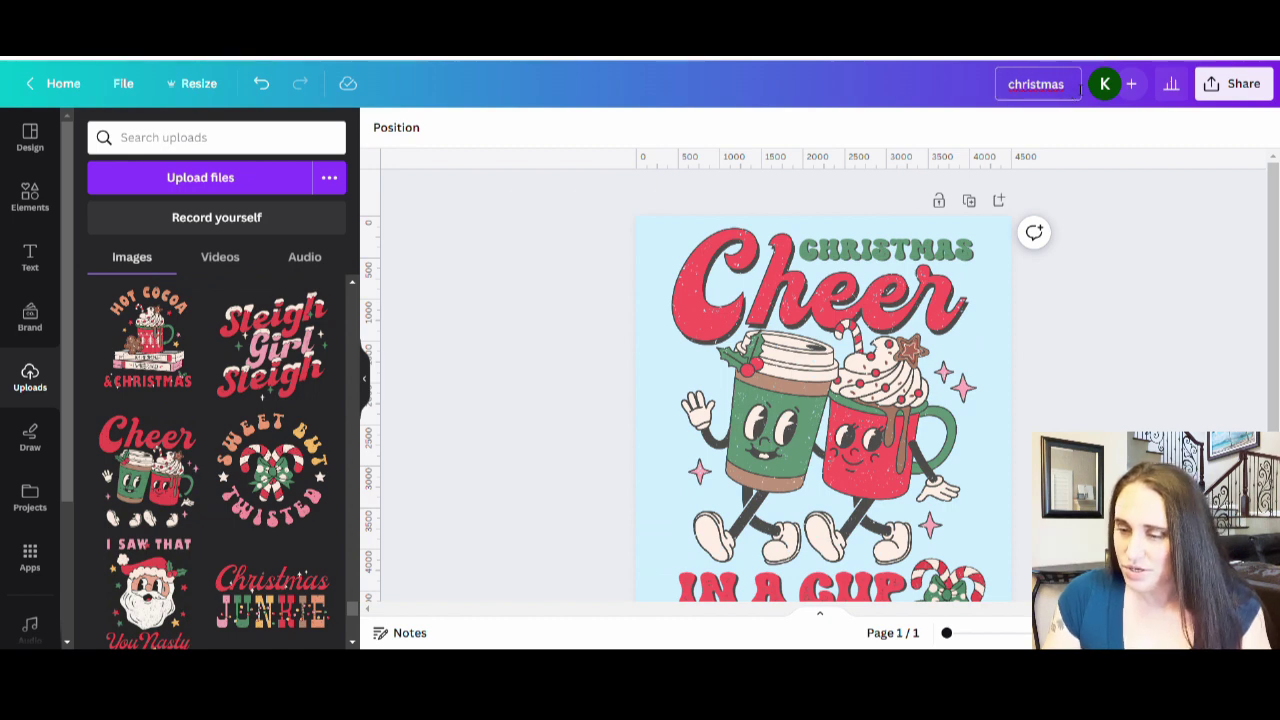
{"action": "type", "text": "cheer"}
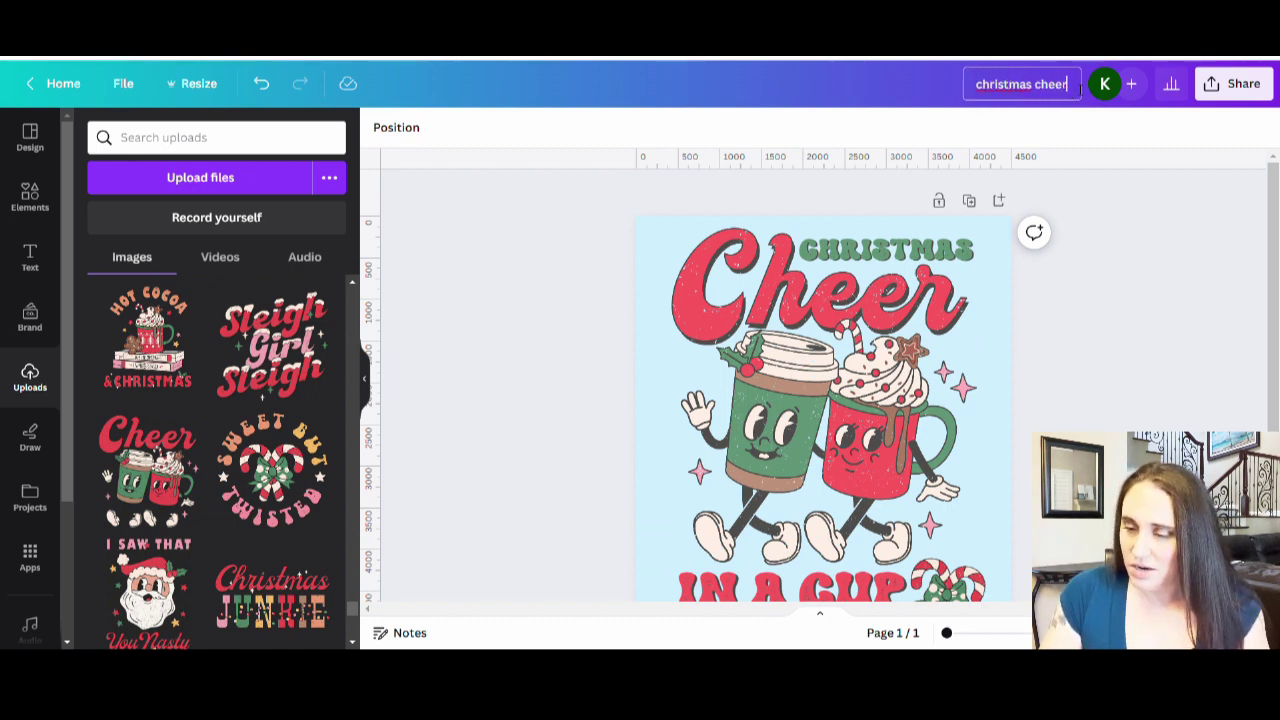
{"action": "type", "text": " in a cup"}
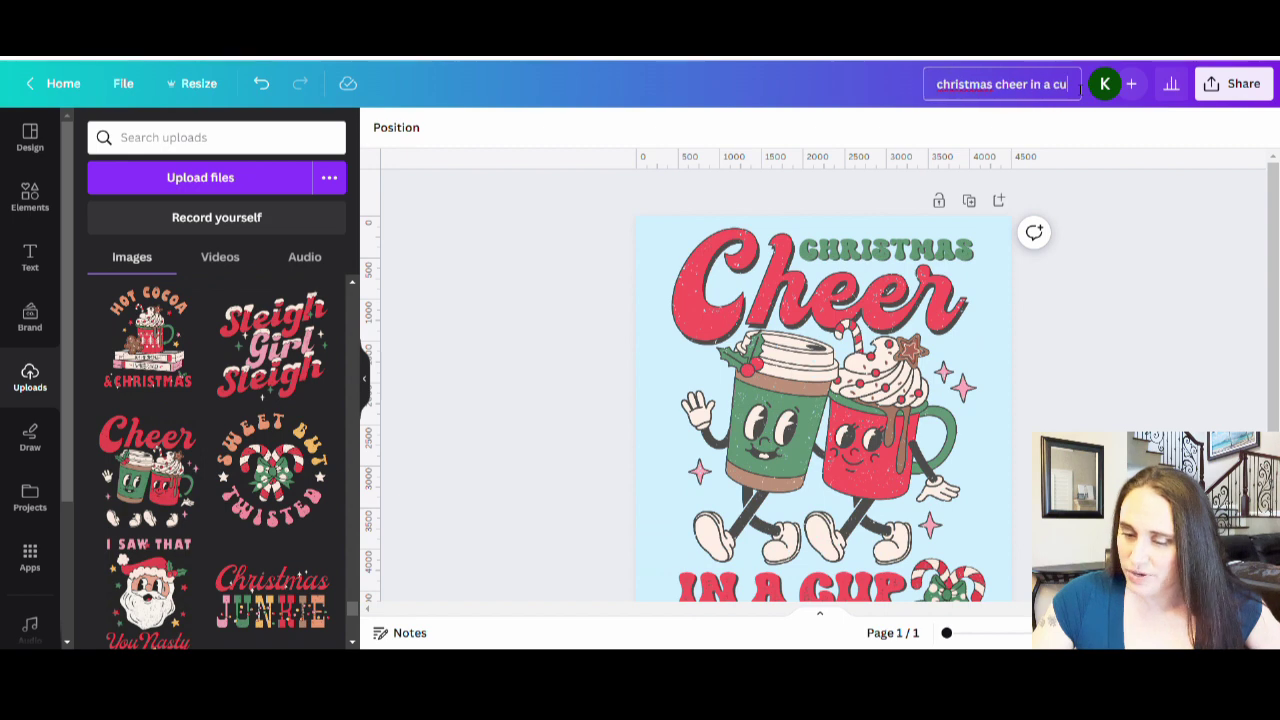
Step: Download the design as a PNG at 4,500 × 5,400 px with a transparent background, and dismiss the completion message
{"action": "left_click", "coordinate": [1236, 83]}
{"action": "left_click", "coordinate": [1000, 503]}
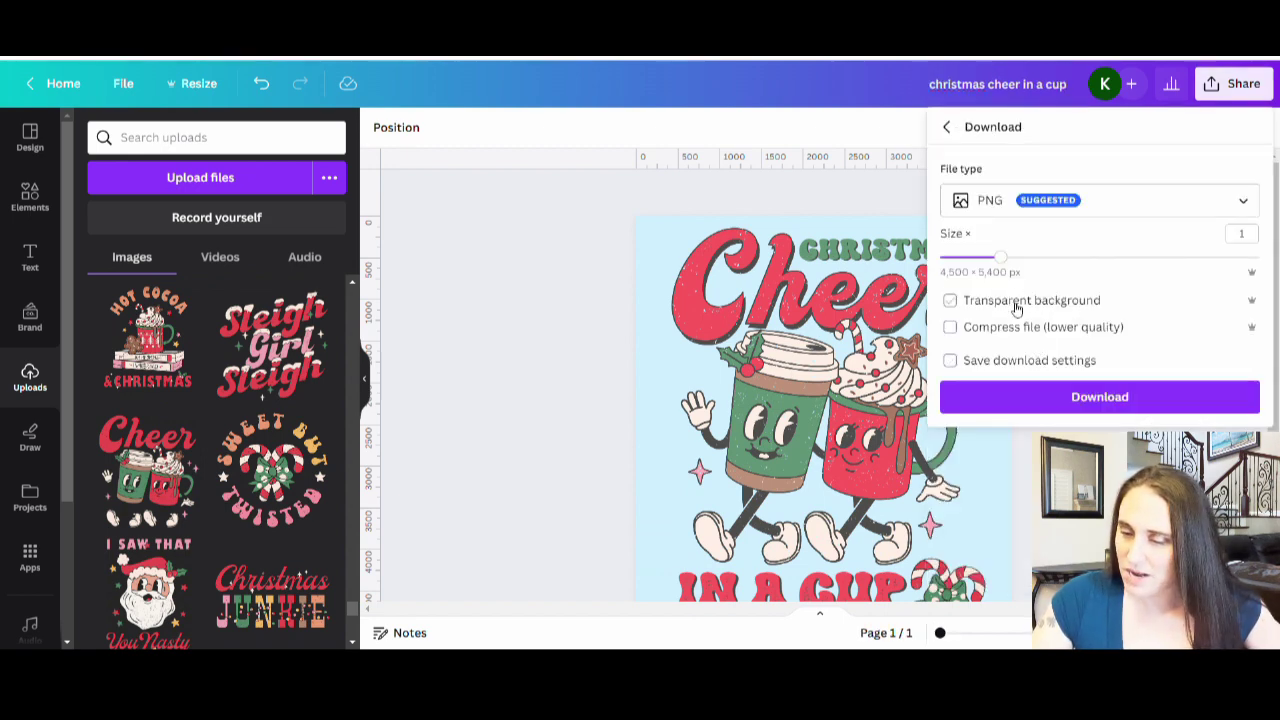
{"action": "left_click", "coordinate": [1014, 300]}
{"action": "left_click", "coordinate": [1080, 397]}
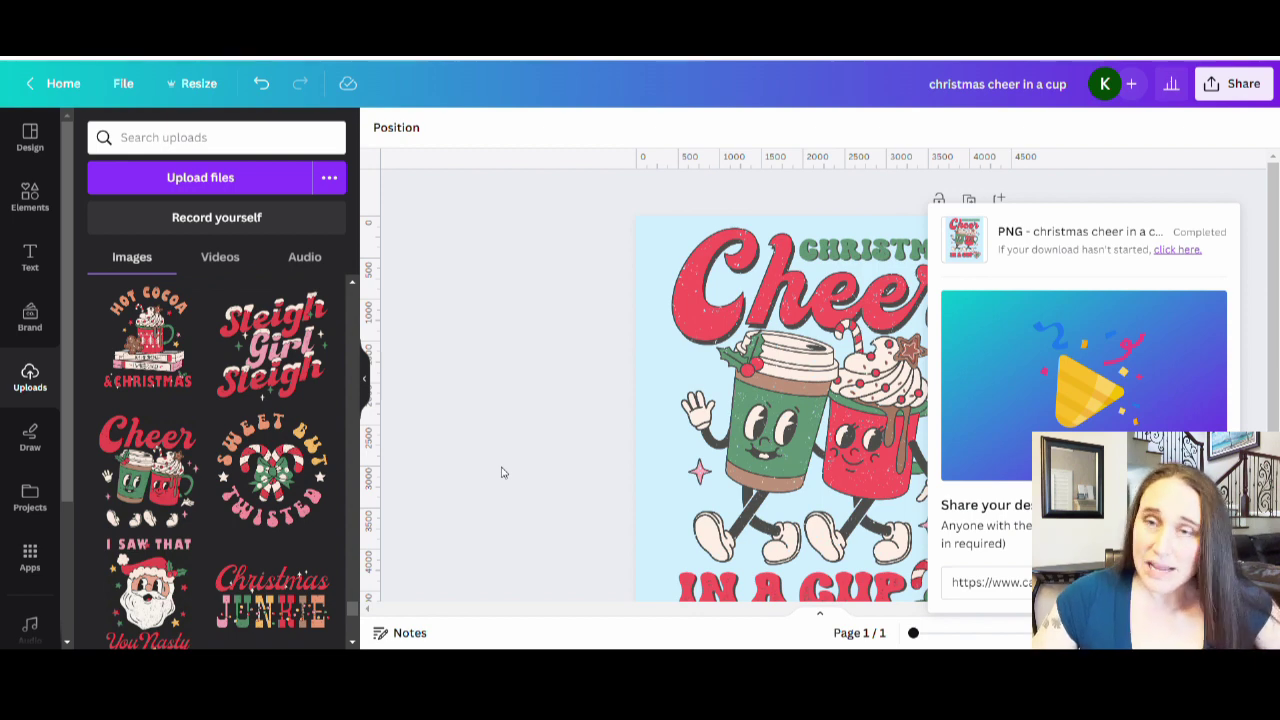
{"action": "left_click", "coordinate": [492, 327]}
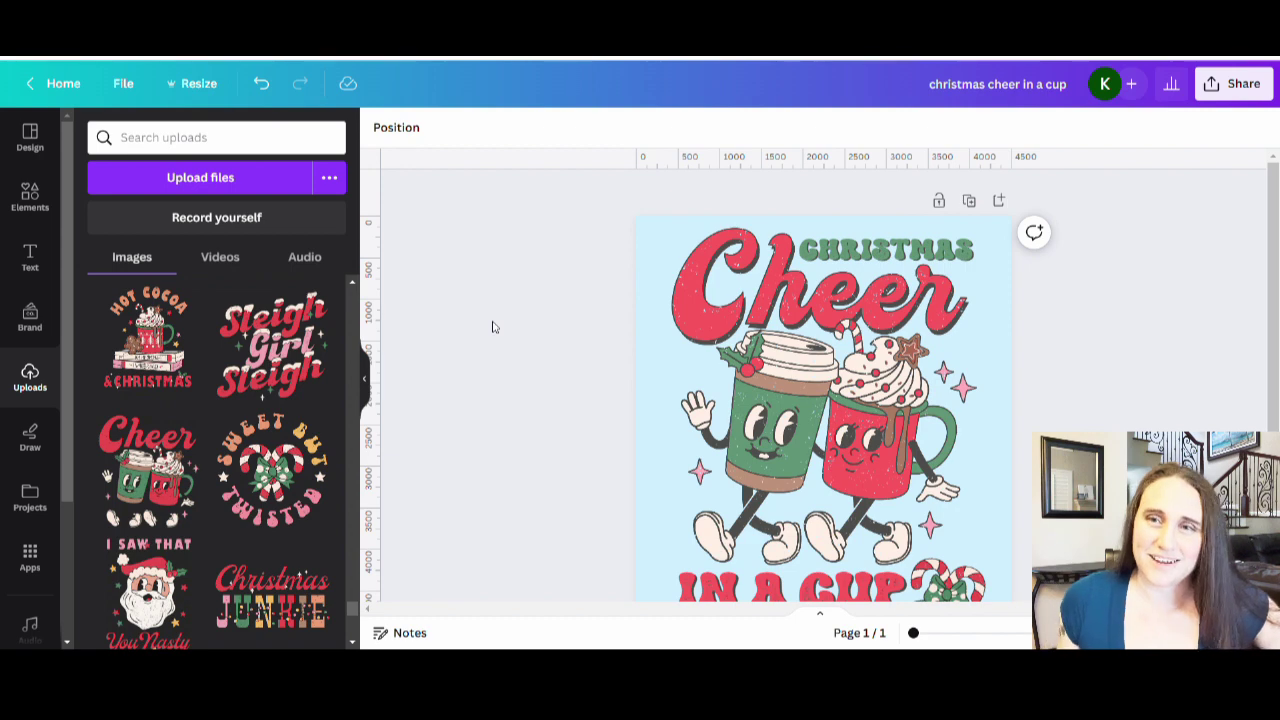